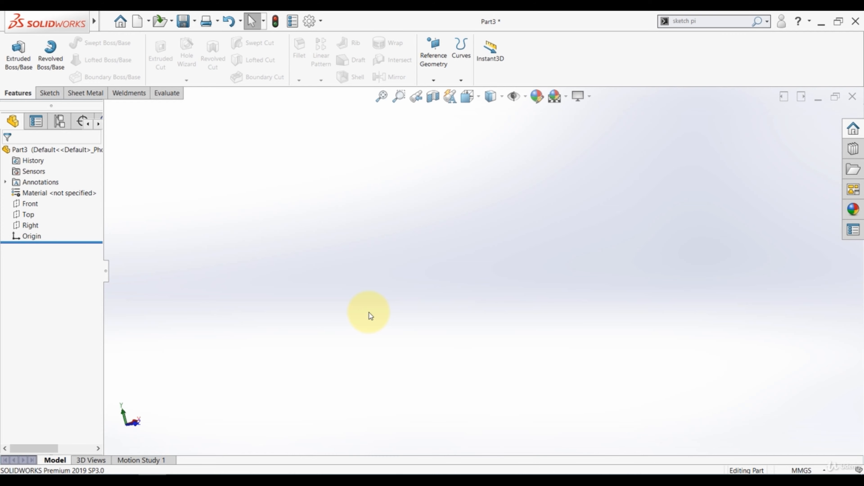
# Sketch two separate center rectangles on the Top plane, one on each side of the origin, the right one about 43 by 47 mm.
pyautogui.click(28, 214)
pyautogui.click(39, 200)
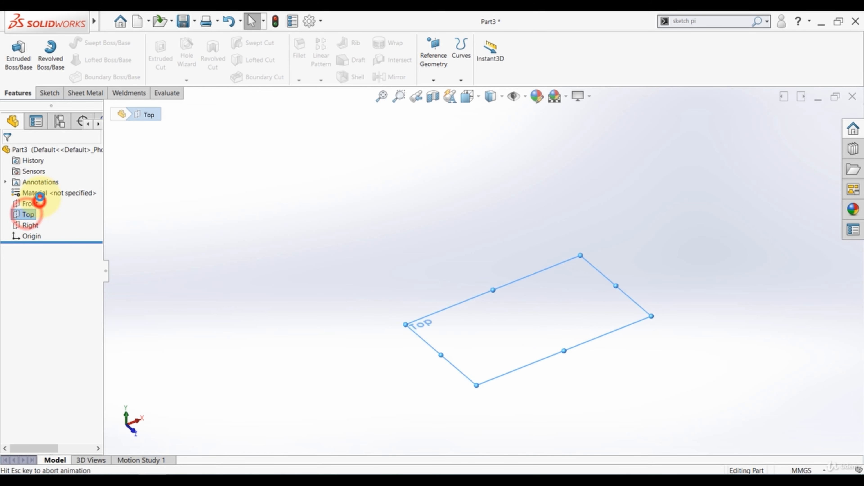
pyautogui.click(70, 60)
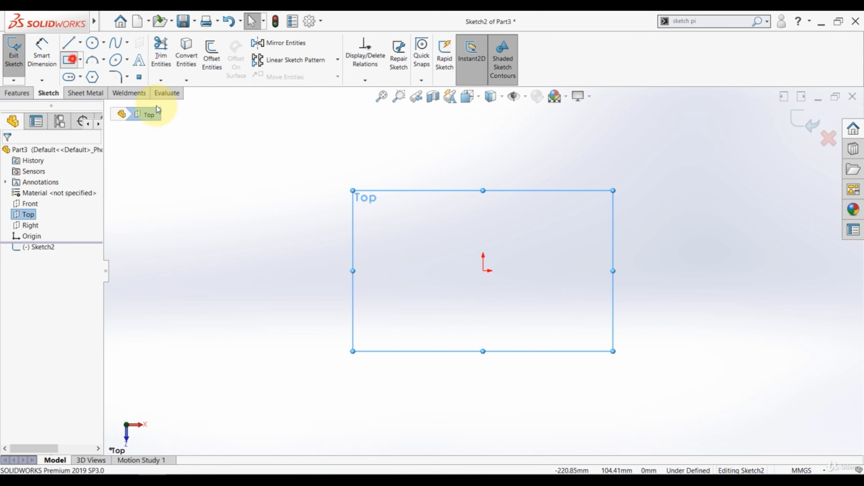
pyautogui.click(362, 271)
pyautogui.click(388, 306)
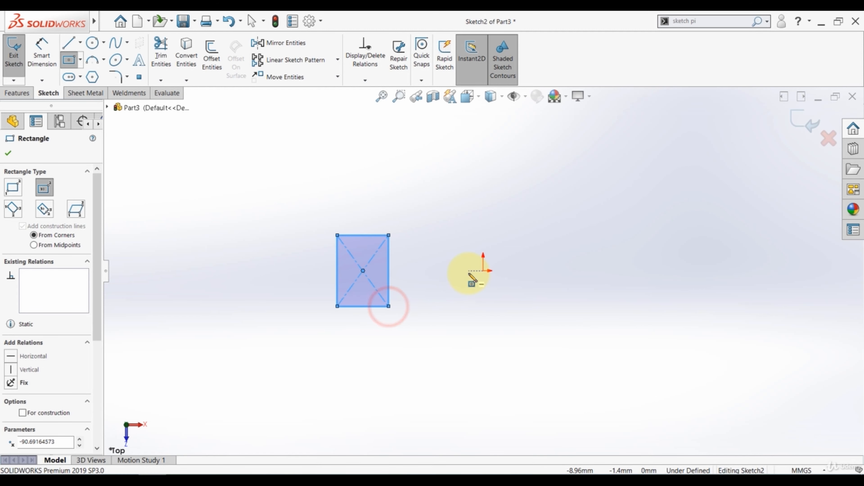
pyautogui.click(550, 275)
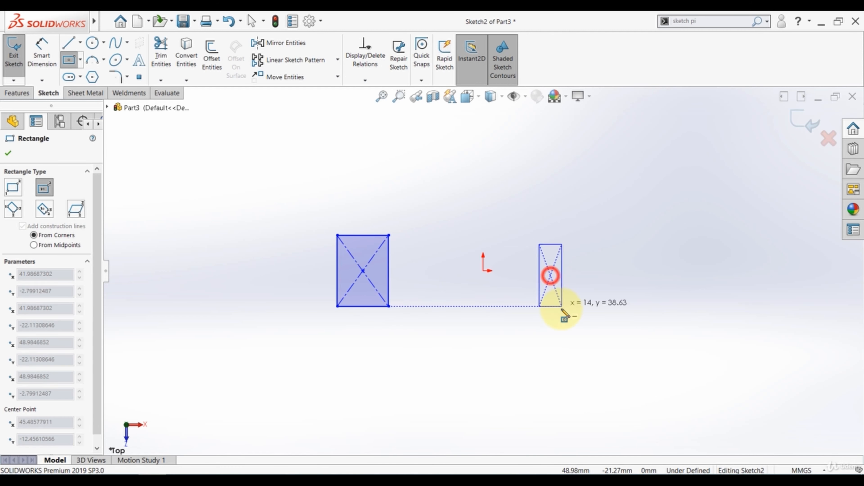
pyautogui.click(585, 313)
pyautogui.press('Escape')
# Apply an Equal relation to two adjacent sides of both rectangles so they become identical squares.
pyautogui.click(572, 313)
pyautogui.keyDown('ctrl'); pyautogui.click(585, 289); pyautogui.keyUp('ctrl')
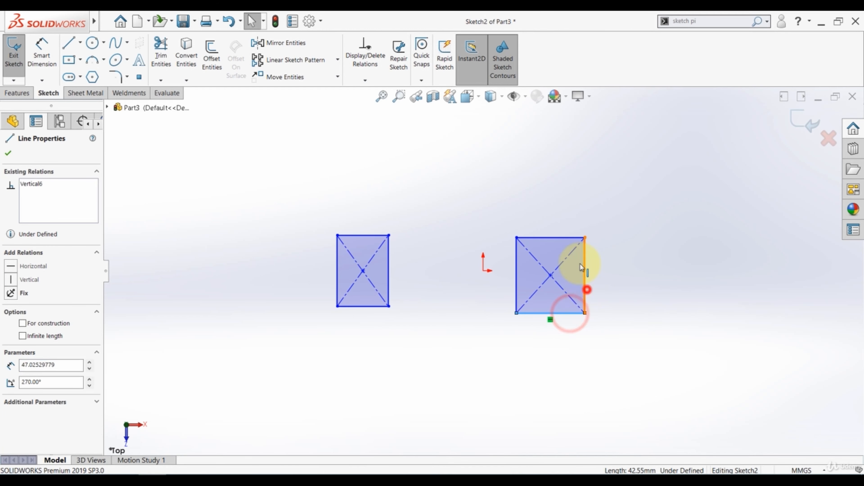
pyautogui.keyDown('ctrl'); pyautogui.click(389, 274); pyautogui.keyUp('ctrl')
pyautogui.keyDown('ctrl'); pyautogui.click(373, 306); pyautogui.keyUp('ctrl')
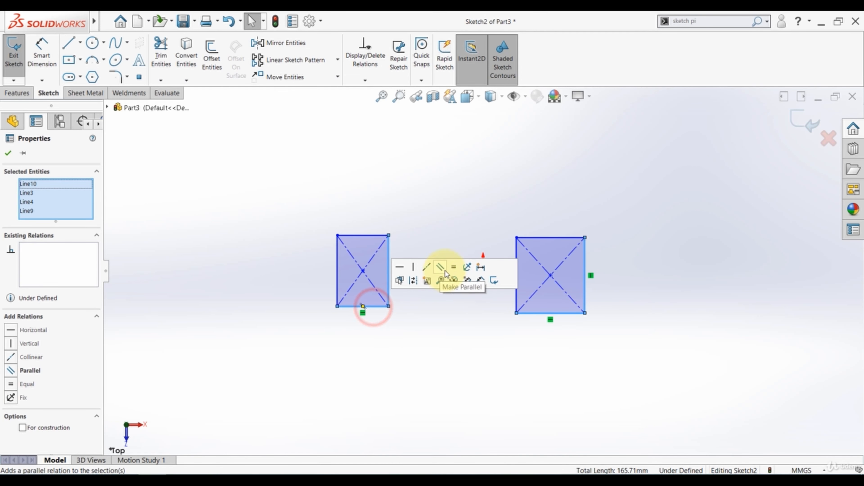
pyautogui.click(442, 269)
pyautogui.click(8, 153)
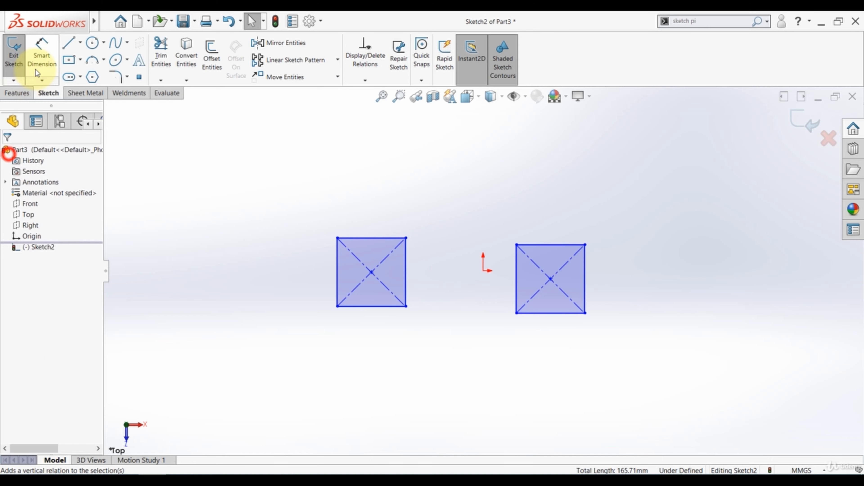
# Dimension the upper side of the left square to 100 mm.
pyautogui.click(38, 72)
pyautogui.click(353, 238)
pyautogui.click(361, 214)
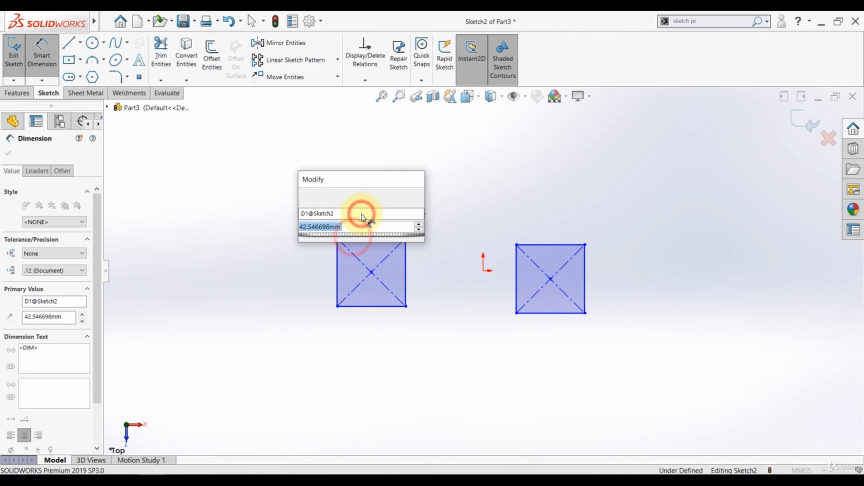
pyautogui.write('100')
pyautogui.press('Return')
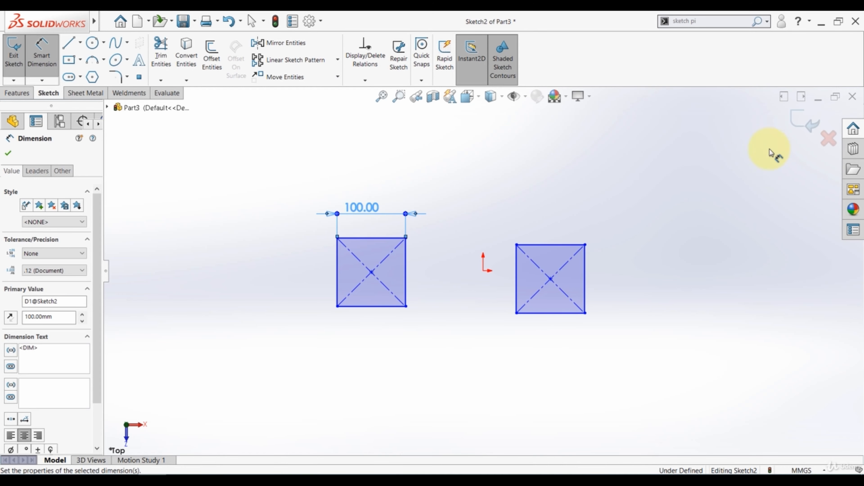
# Finish the sketch and extrude both squares to a blind depth of 100 mm.
pyautogui.click(807, 118)
pyautogui.click(18, 53)
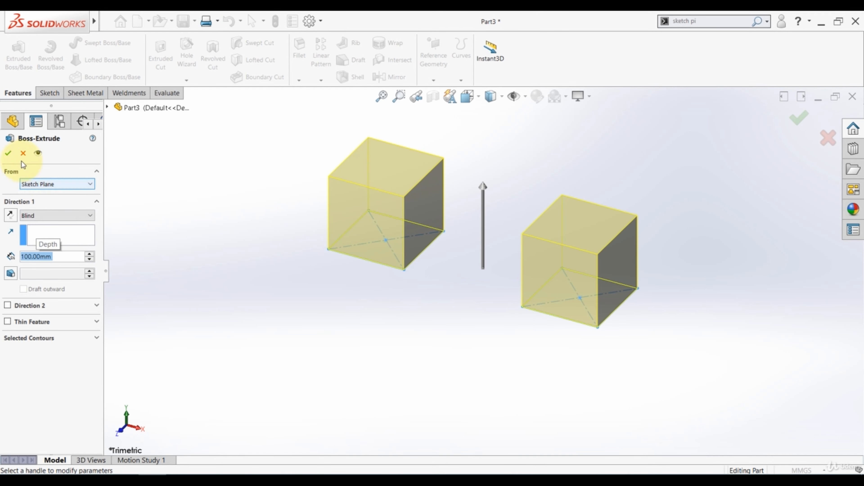
pyautogui.click(7, 153)
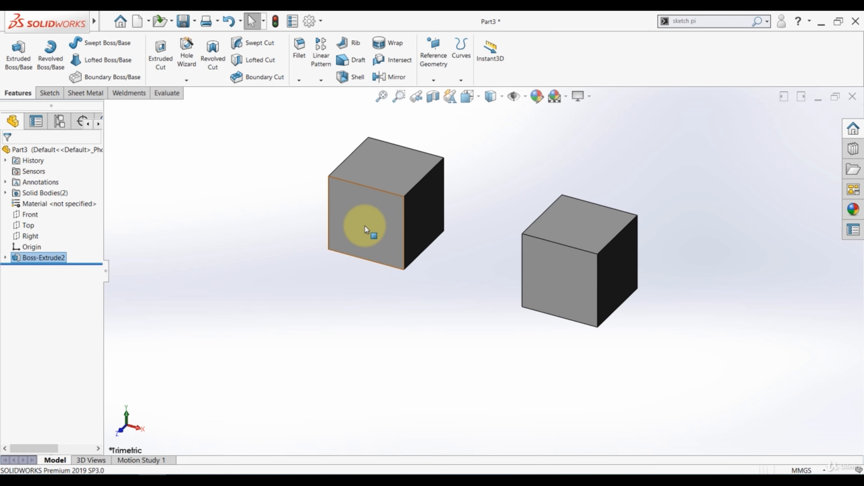
# Start a constant size fillet with a 10 mm radius and select the right edge of the left cube's top face.
pyautogui.click(297, 82)
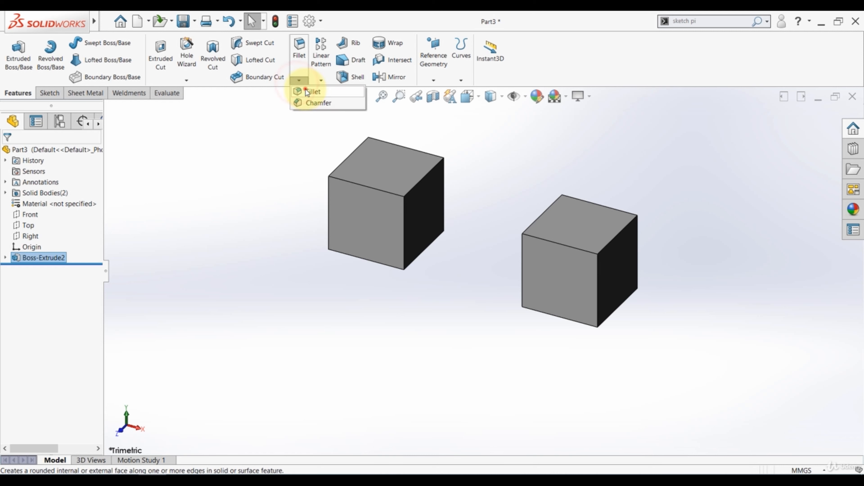
pyautogui.click(305, 89)
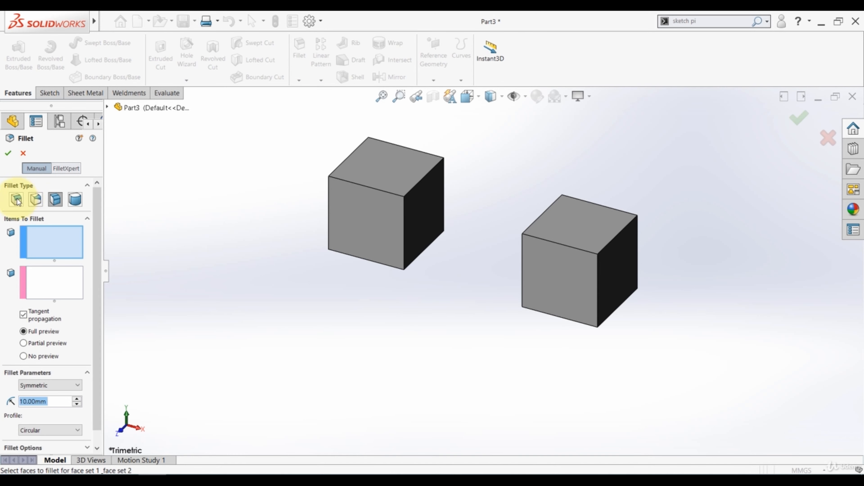
pyautogui.click(16, 200)
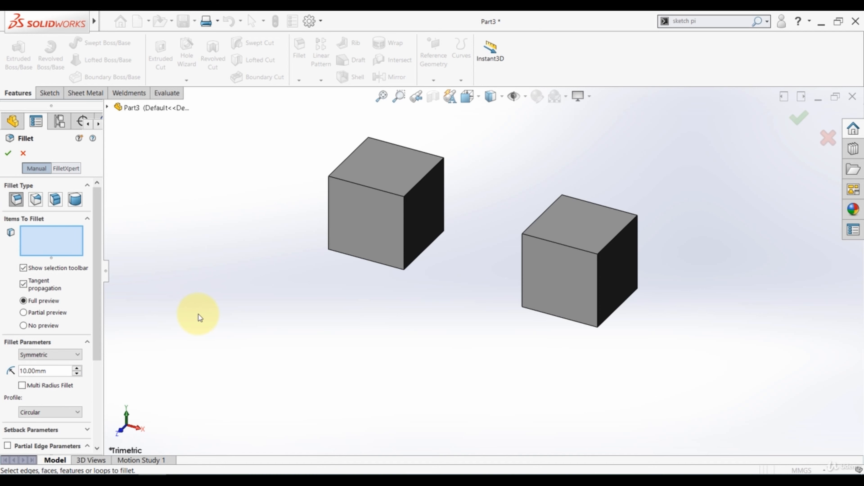
pyautogui.scroll(2, 431, 300)
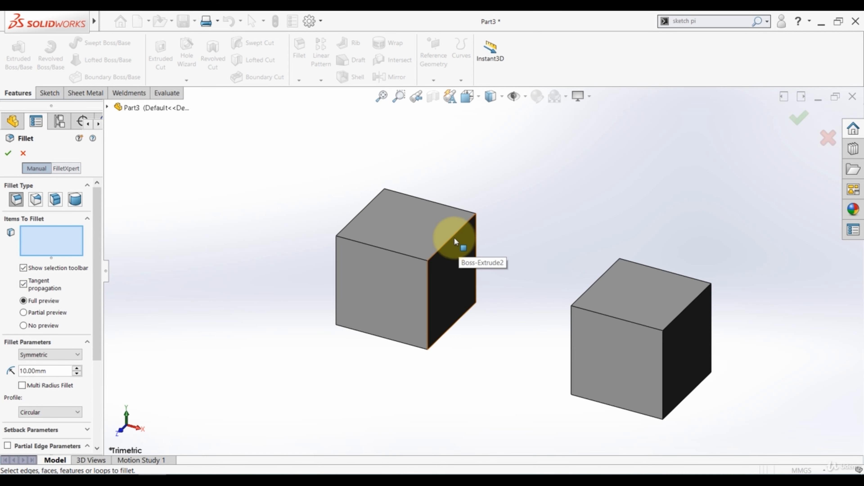
pyautogui.click(454, 238)
# Try larger fillet radii up to 40 mm on the selected edge, and return the radius to 10 mm.
pyautogui.click(56, 370)
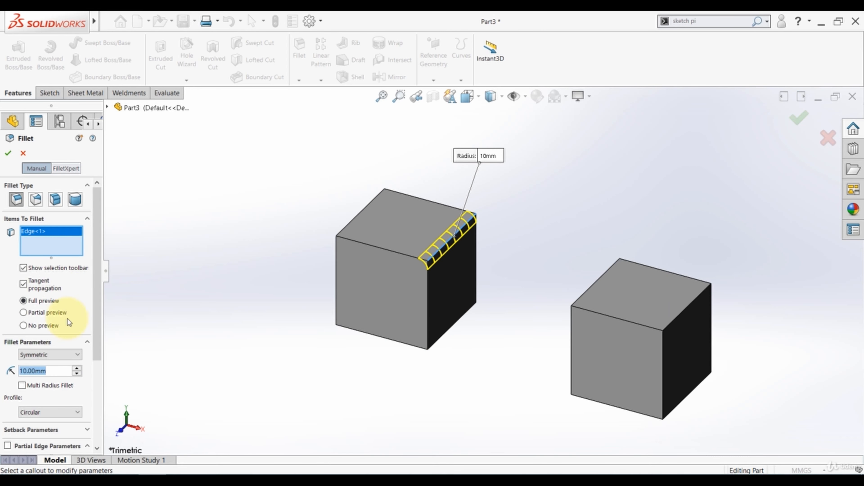
pyautogui.click(78, 368)
pyautogui.click(77, 368)
pyautogui.click(77, 368)
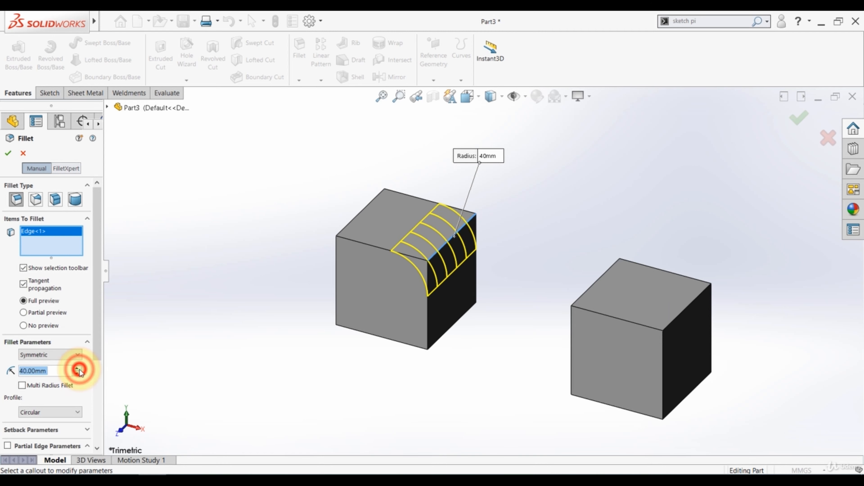
pyautogui.click(78, 369)
pyautogui.click(78, 374)
pyautogui.click(78, 374)
pyautogui.click(78, 374)
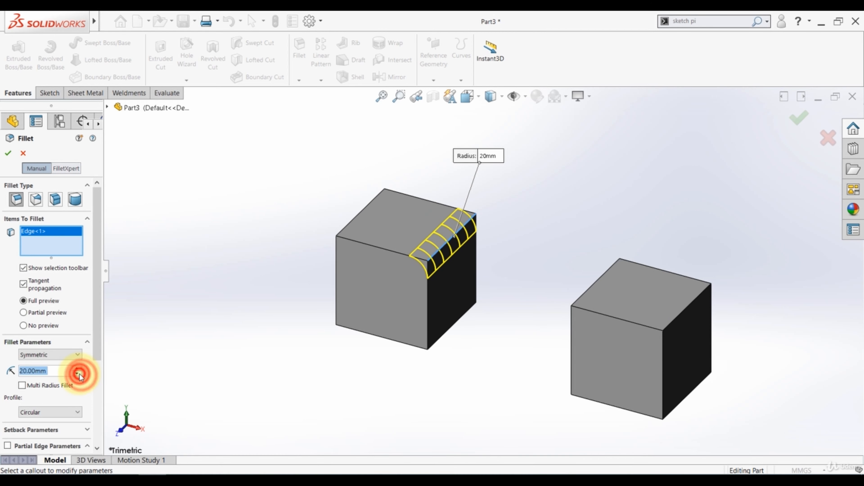
pyautogui.click(78, 374)
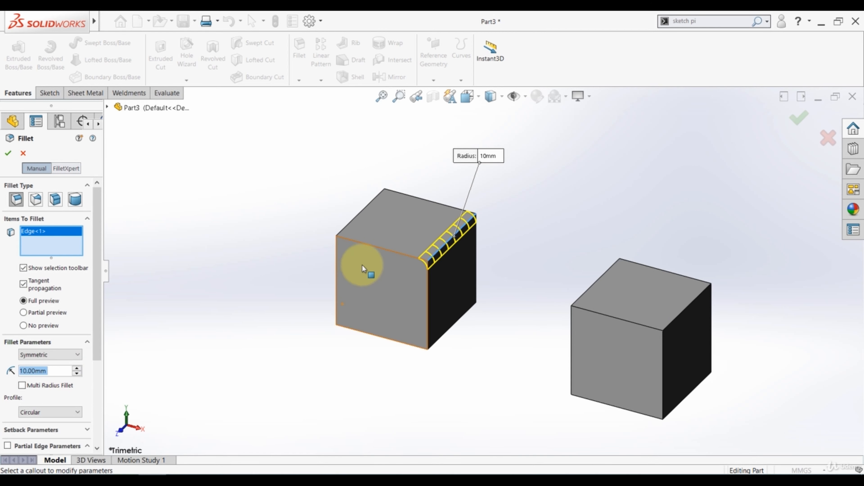
# Add the other three edges of the left cube's top face to the fillet selection.
pyautogui.click(385, 249)
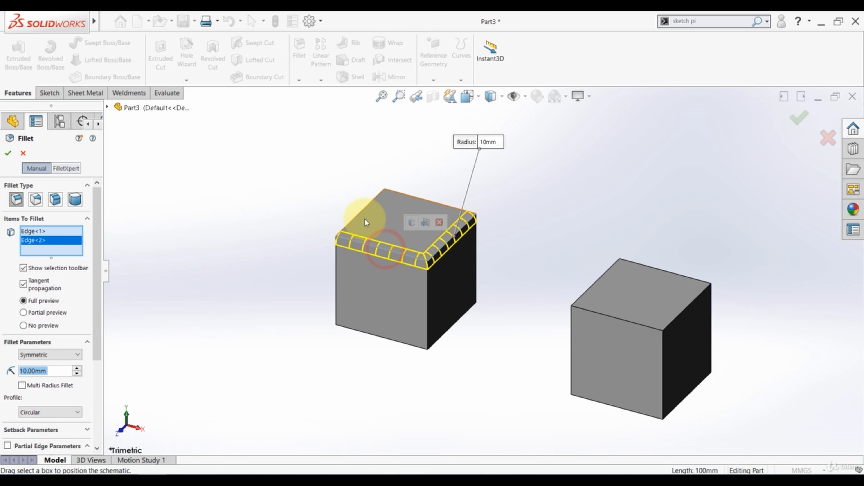
pyautogui.click(361, 214)
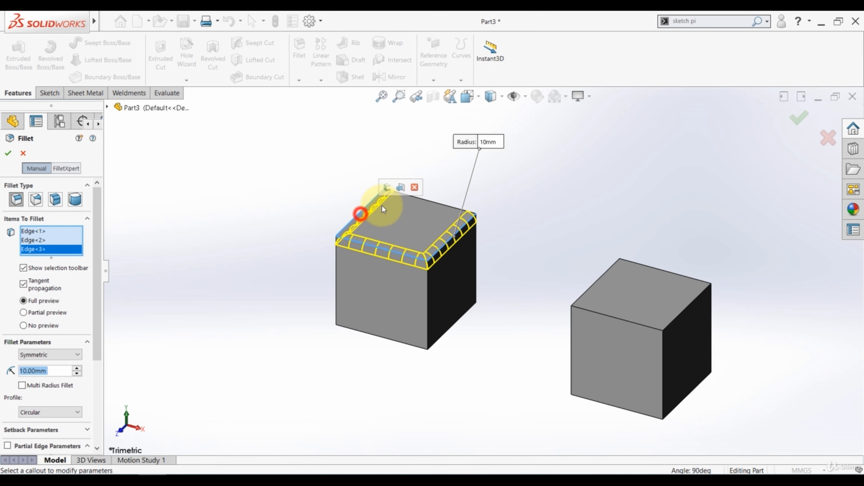
pyautogui.click(440, 203)
# Add an edge of the left cube's underside to the fillet, including the edges connected to its start face.
pyautogui.moveTo(352, 365); pyautogui.dragTo(494, 224, button='middle')
pyautogui.scroll(-6, 490, 251)
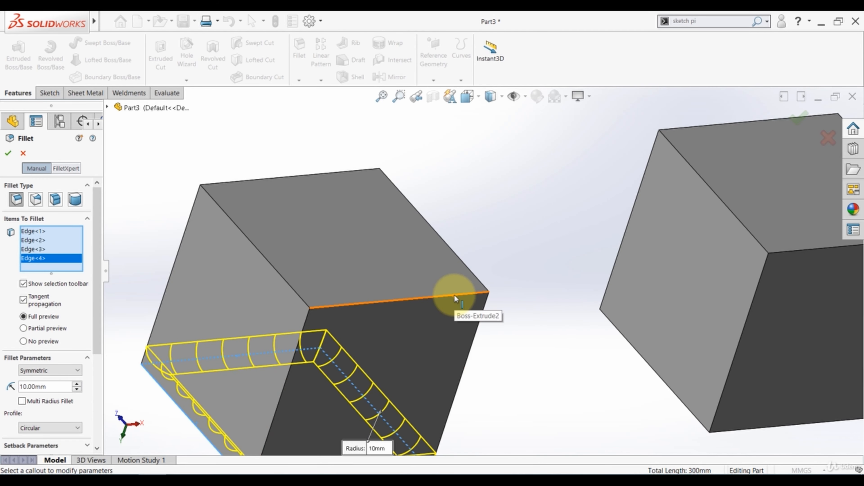
pyautogui.click(455, 295)
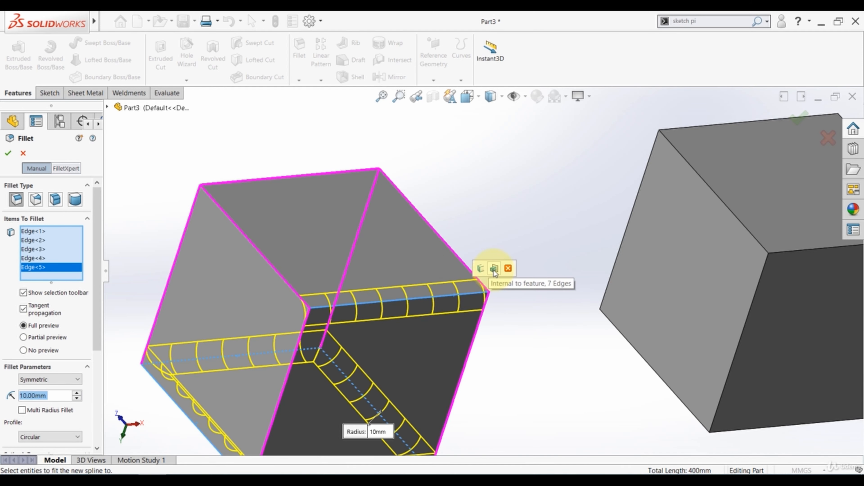
pyautogui.click(481, 269)
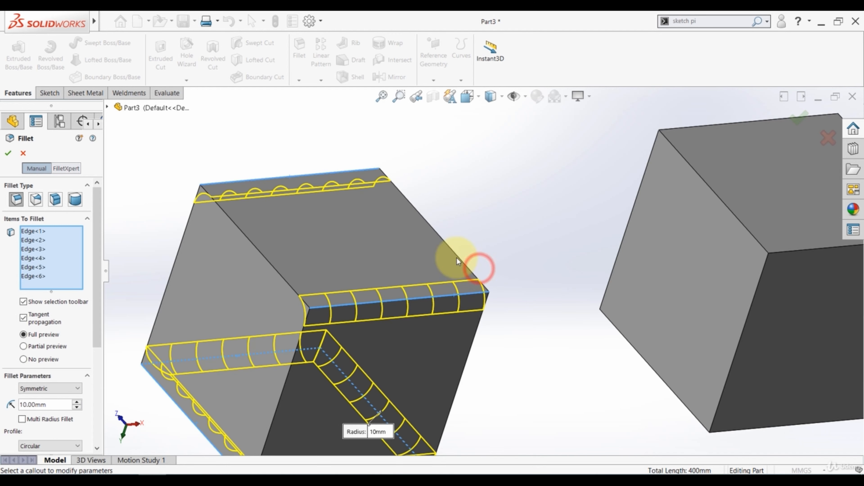
# Clear all edges from the fillet's selection.
pyautogui.moveTo(363, 235)
pyautogui.mouseDown(button='middle')
pyautogui.moveTo(319, 239)
pyautogui.moveTo(338, 228)
pyautogui.moveTo(358, 235)
pyautogui.mouseUp(button='middle')
pyautogui.scroll(4, 378, 252)
pyautogui.scroll(-3, 251, 270)
pyautogui.rightClick(38, 250)
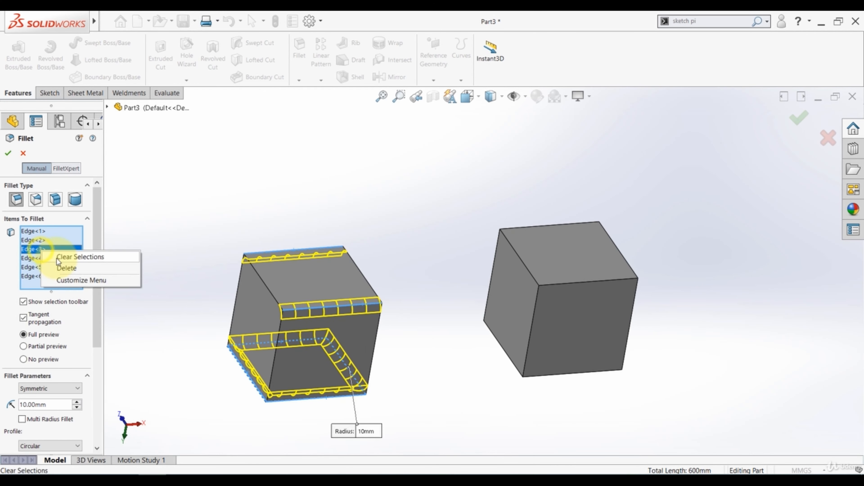
pyautogui.click(60, 260)
# Select one underside edge of the left cube plus the edges connected to its start face, inspect the preview, and clear the selection.
pyautogui.scroll(-3, 331, 294)
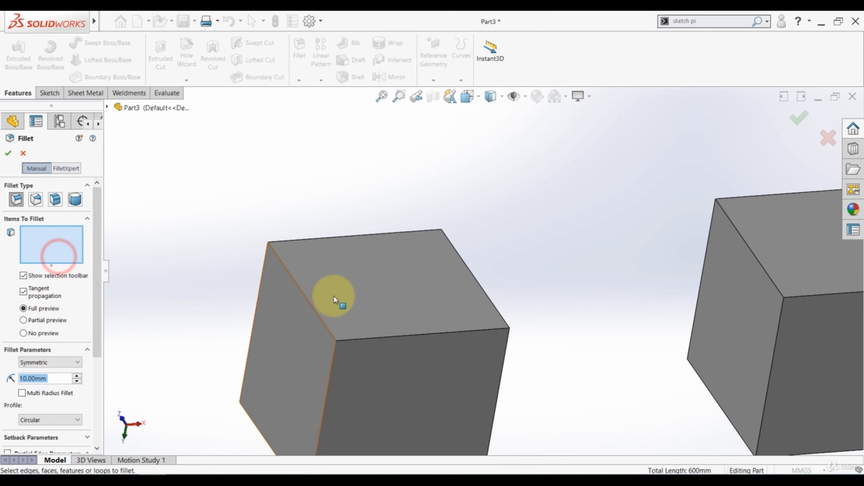
pyautogui.click(399, 338)
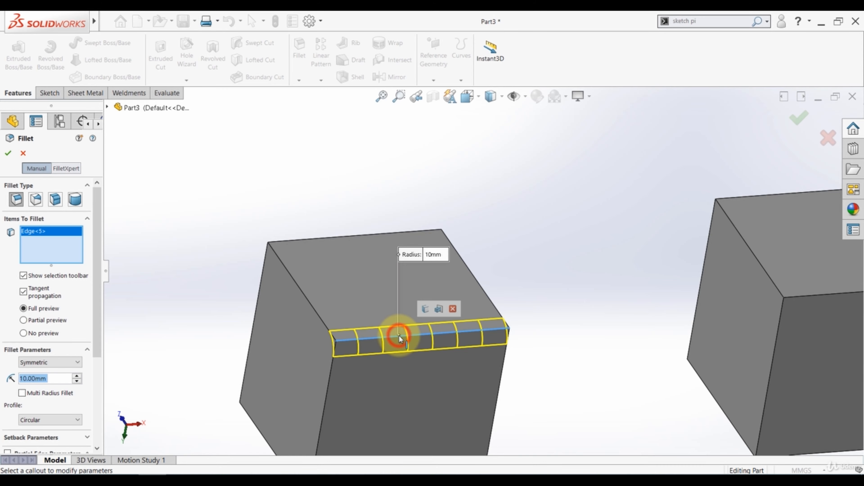
pyautogui.click(425, 309)
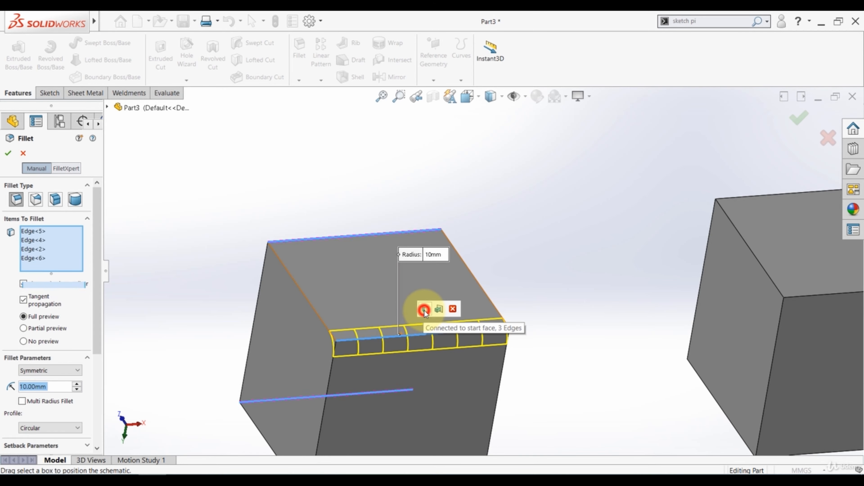
pyautogui.moveTo(202, 289); pyautogui.dragTo(260, 329, button='middle')
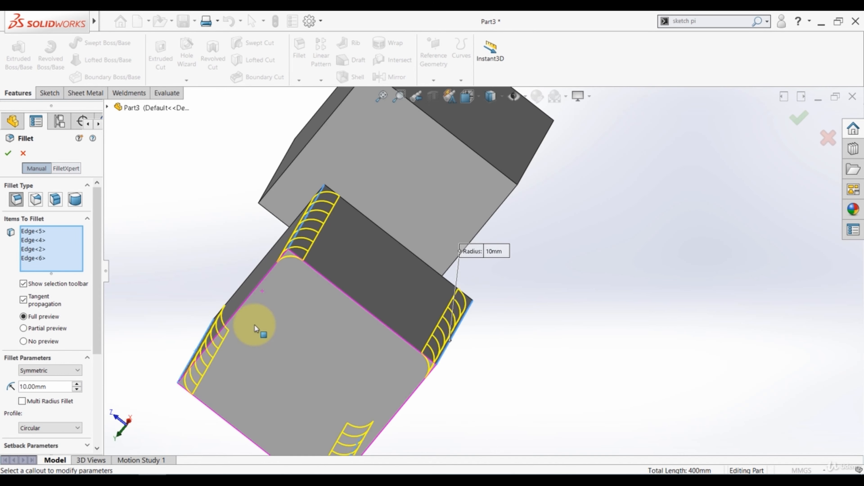
pyautogui.scroll(3, 260, 325)
pyautogui.moveTo(444, 377); pyautogui.dragTo(374, 285, button='middle')
pyautogui.scroll(-3, 374, 285)
pyautogui.scroll(3, 374, 286)
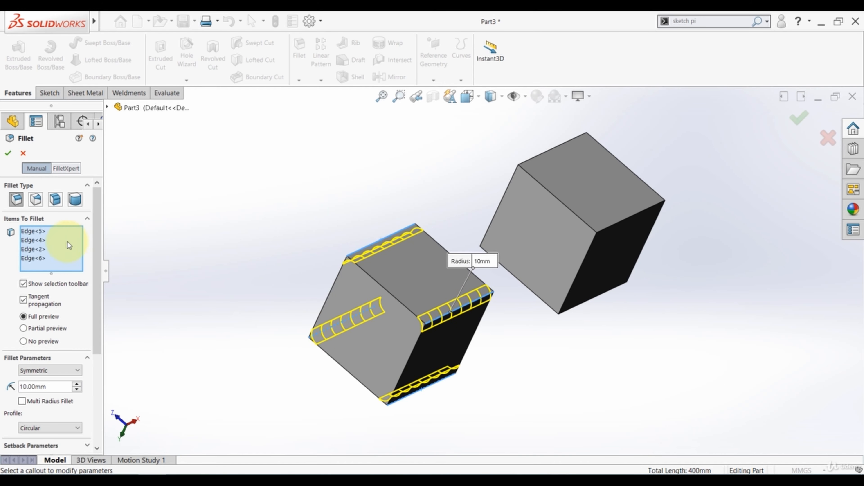
pyautogui.rightClick(61, 240)
pyautogui.click(83, 251)
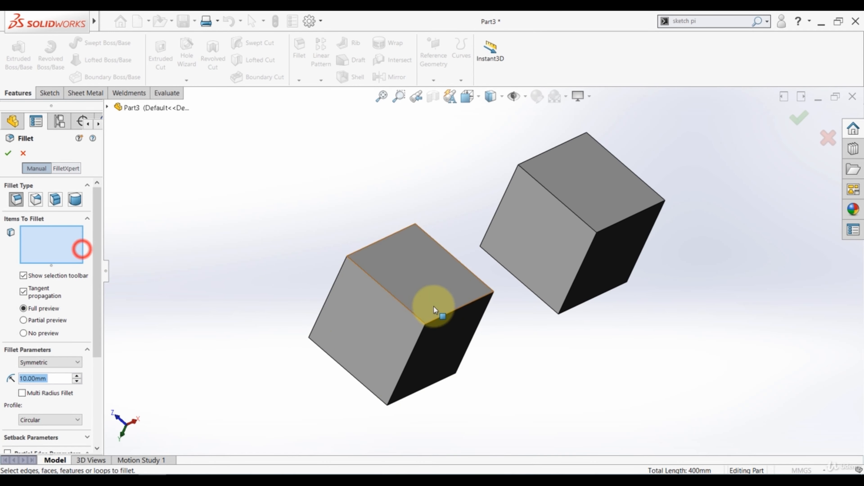
# Fillet all edges of the left cube at 10 mm by selecting one edge and adding the edges internal to the feature.
pyautogui.scroll(-3, 434, 309)
pyautogui.click(493, 305)
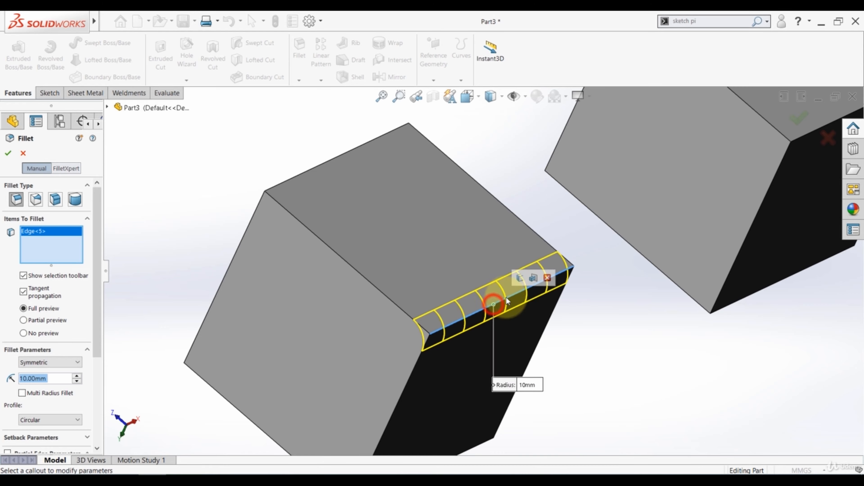
pyautogui.click(532, 278)
pyautogui.scroll(5, 270, 303)
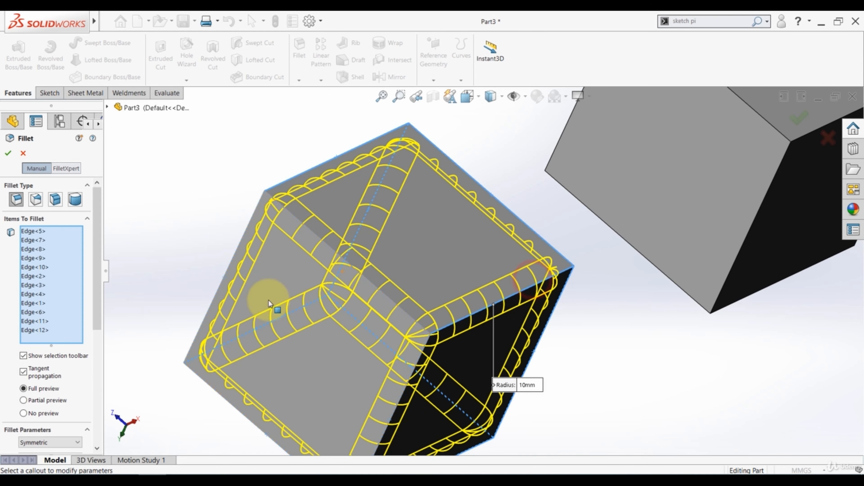
pyautogui.moveTo(323, 359); pyautogui.dragTo(289, 337, button='middle')
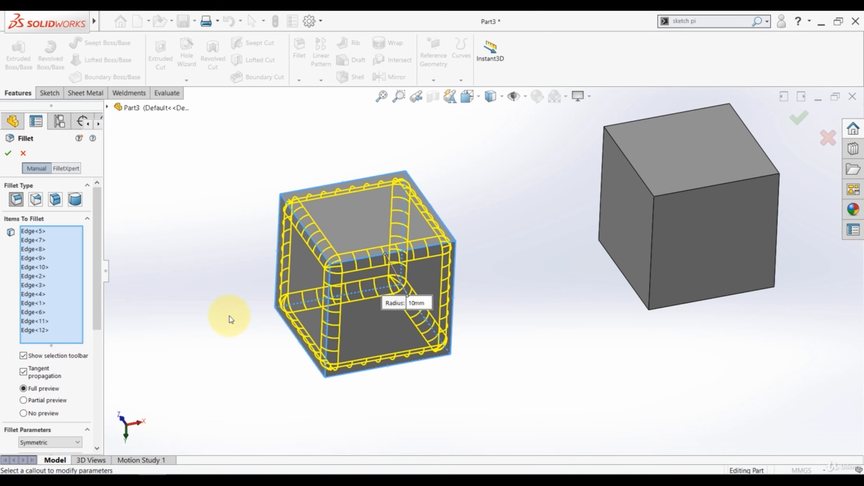
pyautogui.click(8, 153)
# Suppress the fillet that rounds all edges of the left cube.
pyautogui.moveTo(251, 294); pyautogui.dragTo(39, 275, button='middle')
pyautogui.click(36, 269)
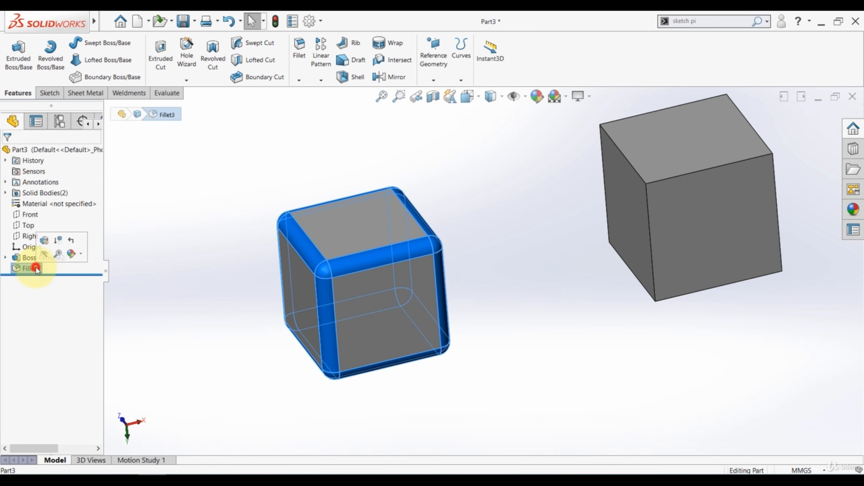
pyautogui.click(59, 240)
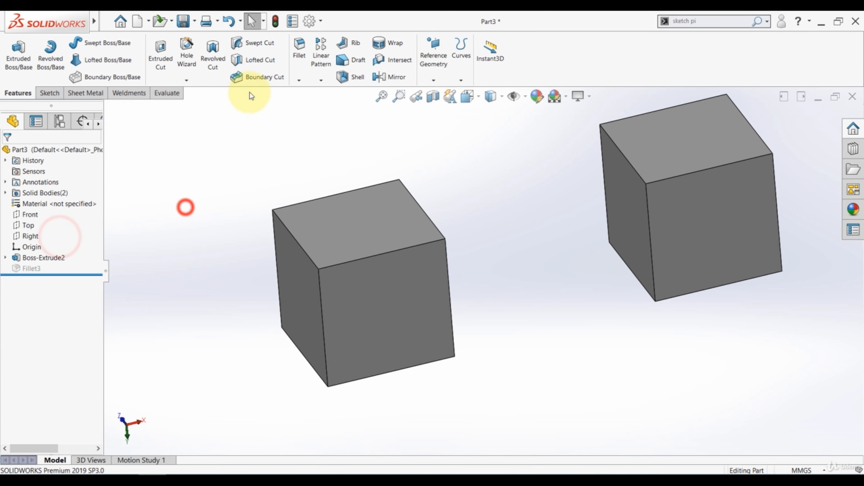
# Fillet the left cube at 10 mm by selecting its top face and three side faces instead of edges.
pyautogui.click(300, 84)
pyautogui.click(304, 92)
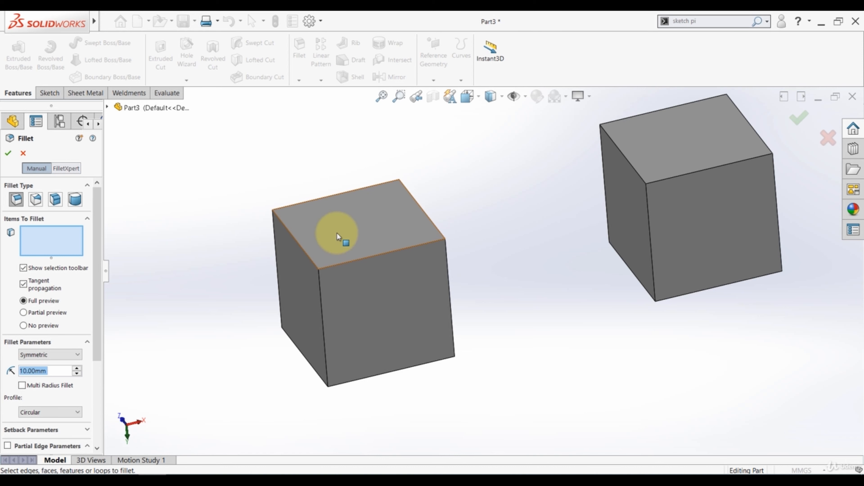
pyautogui.click(350, 235)
pyautogui.click(362, 309)
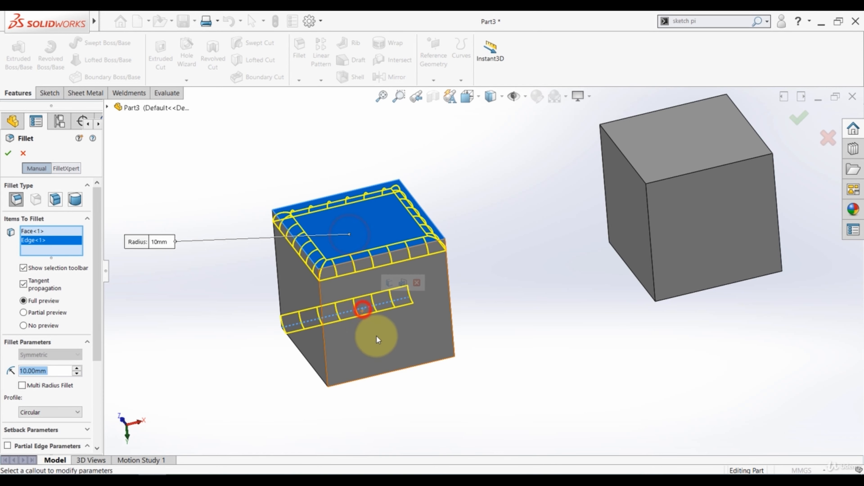
pyautogui.click(349, 311)
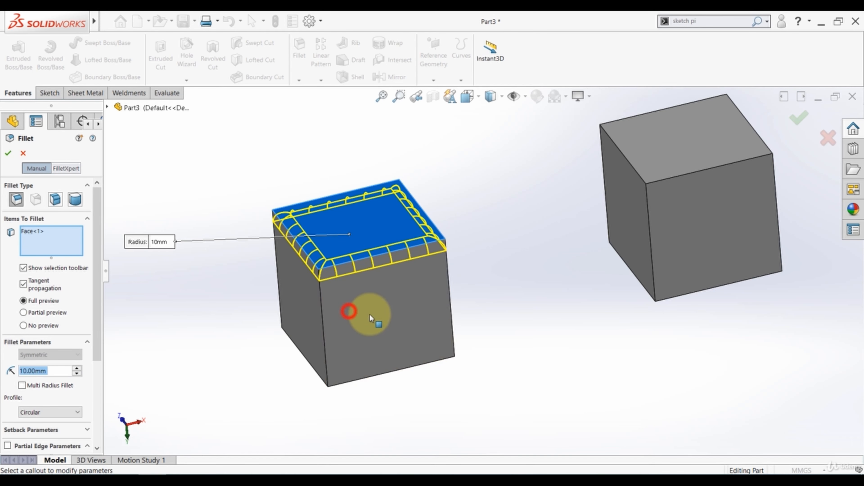
pyautogui.click(407, 341)
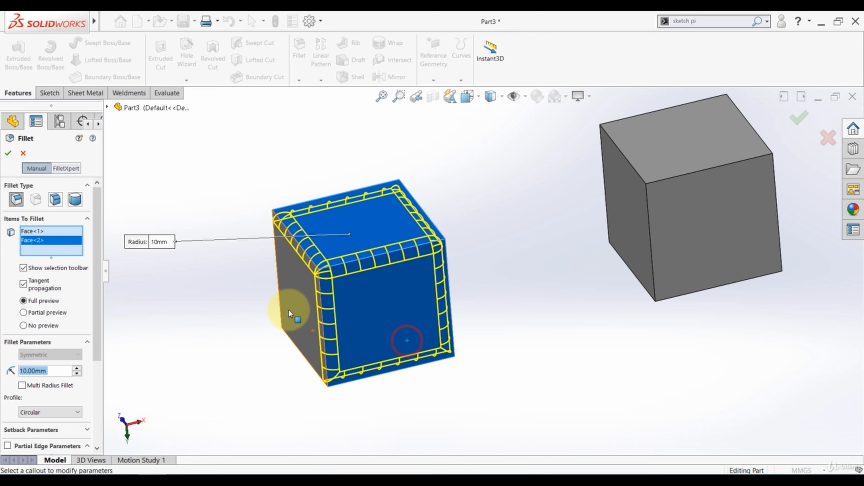
pyautogui.click(293, 301)
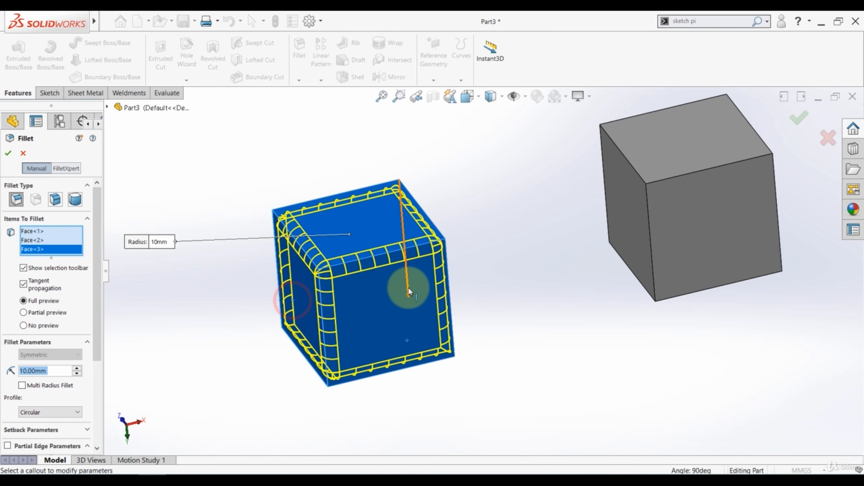
pyautogui.moveTo(405, 280); pyautogui.dragTo(381, 298, button='middle')
pyautogui.click(448, 299)
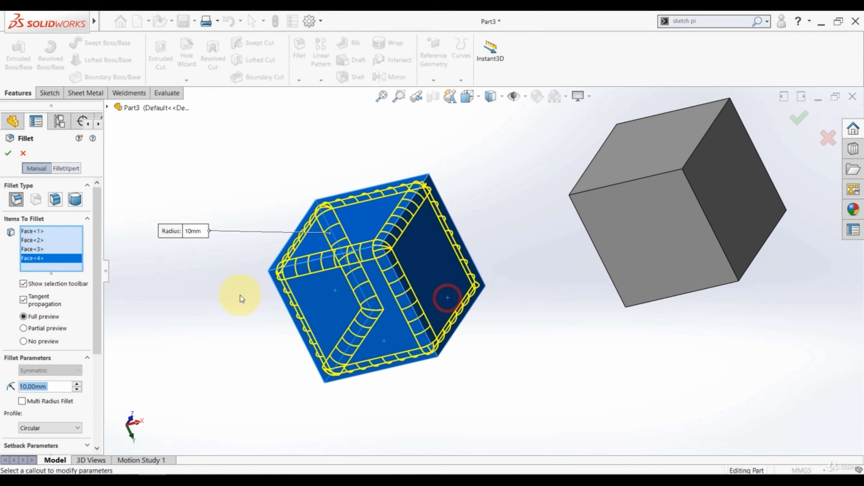
pyautogui.click(8, 154)
# Suppress the face-based fillet on the left cube.
pyautogui.moveTo(201, 214); pyautogui.dragTo(247, 203, button='middle')
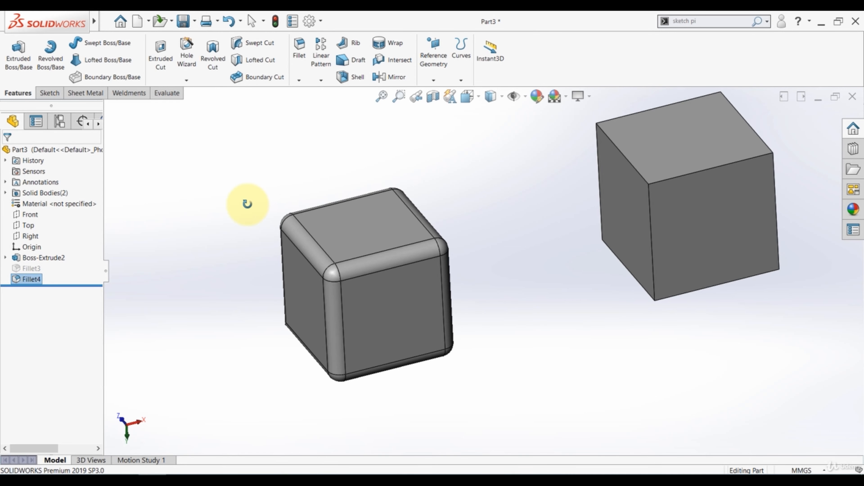
pyautogui.click(215, 202)
pyautogui.click(29, 275)
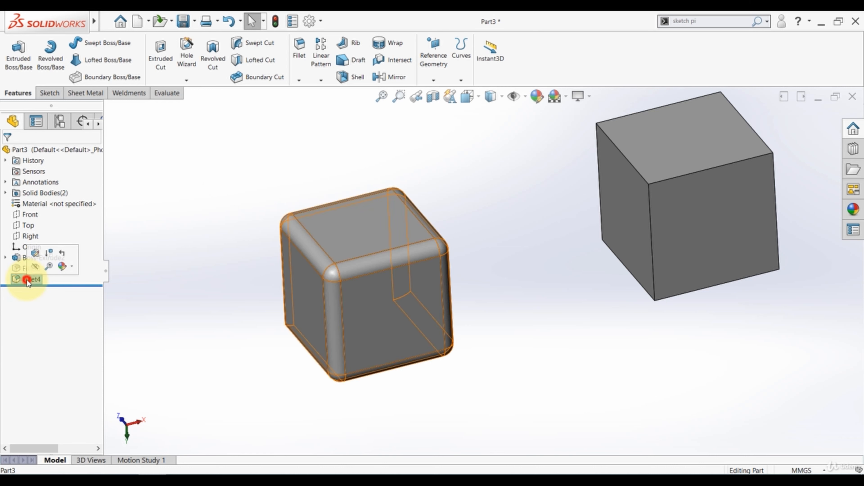
pyautogui.click(45, 253)
pyautogui.click(255, 153)
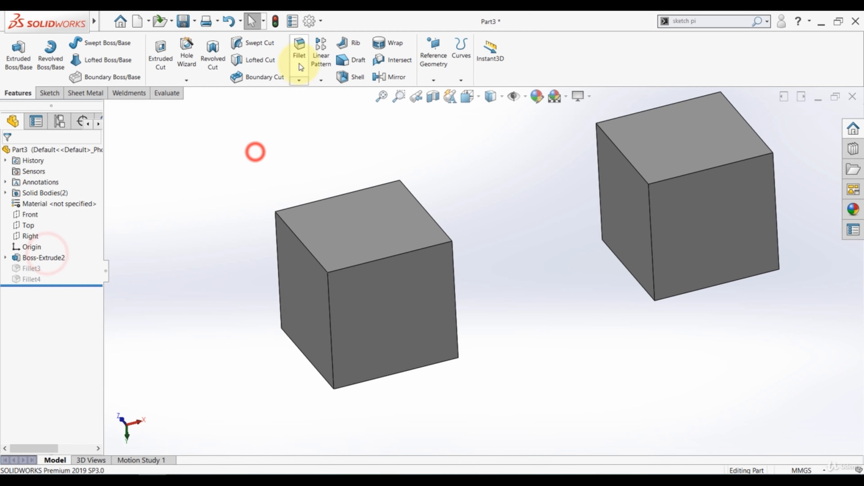
# Create a Full Round Fillet on the left cube with the top as center face and two opposite sides as side faces.
pyautogui.click(299, 51)
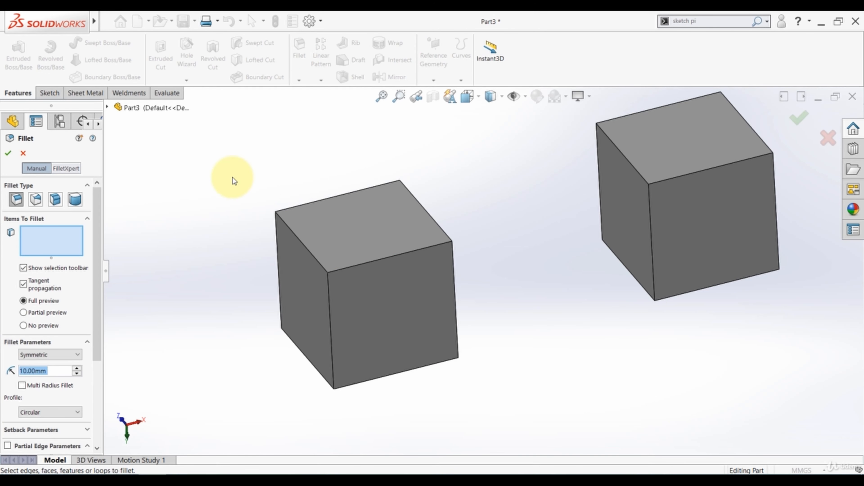
pyautogui.click(75, 201)
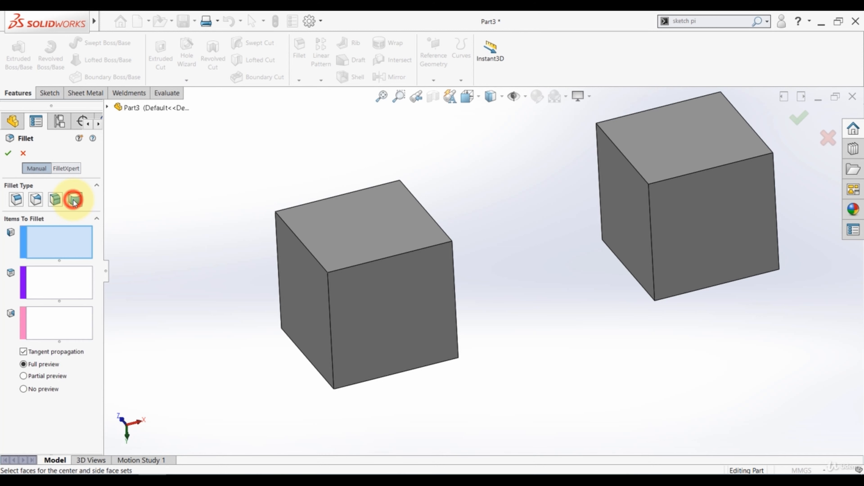
pyautogui.click(55, 235)
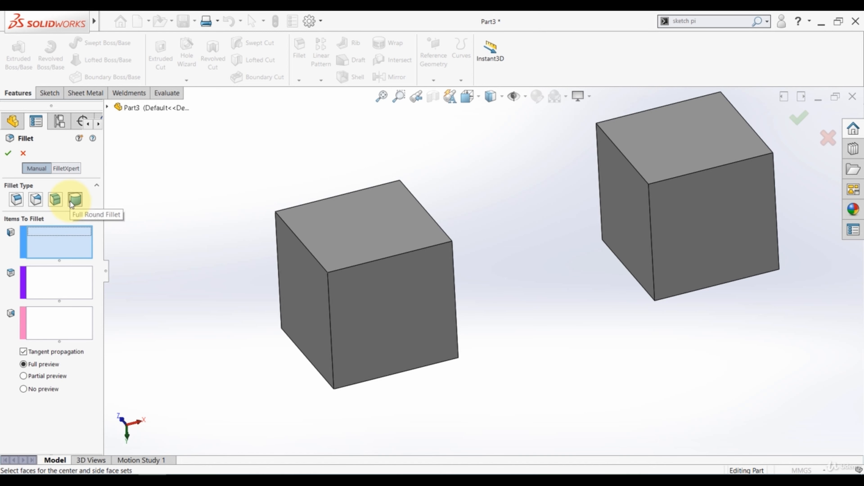
pyautogui.moveTo(367, 324); pyautogui.dragTo(439, 327, button='middle')
pyautogui.click(439, 326)
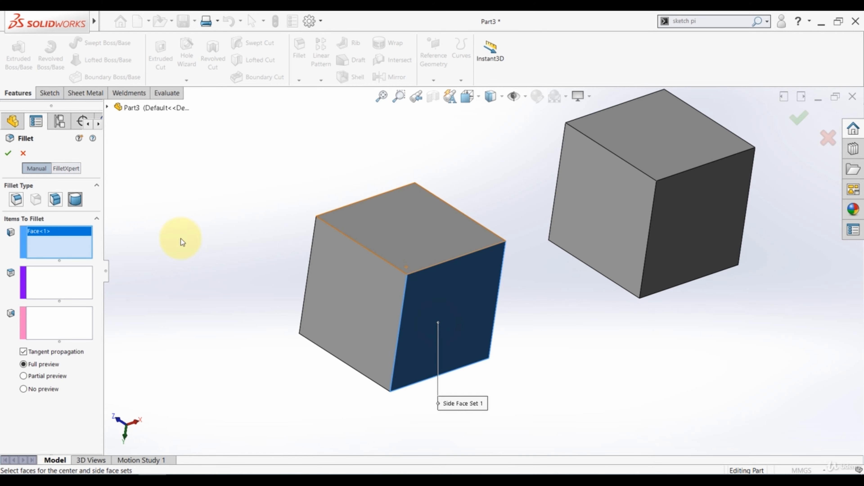
pyautogui.click(56, 284)
pyautogui.click(392, 241)
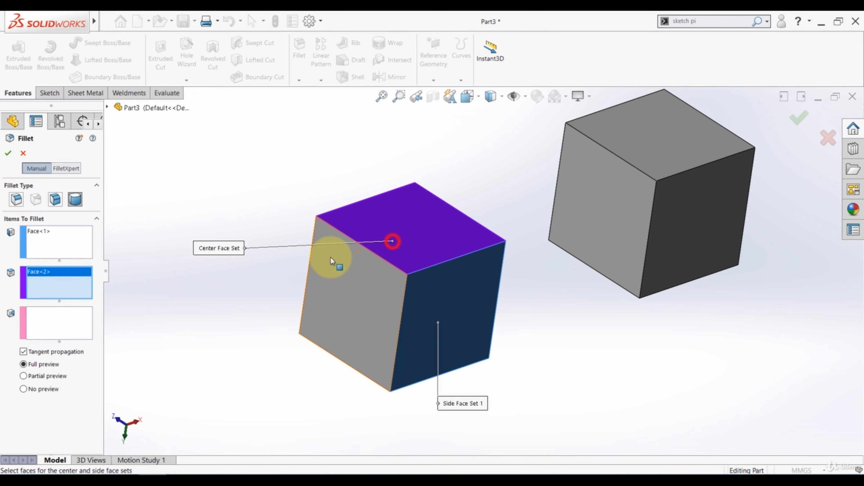
pyautogui.moveTo(332, 257); pyautogui.dragTo(299, 264, button='middle')
pyautogui.click(36, 327)
pyautogui.click(460, 311)
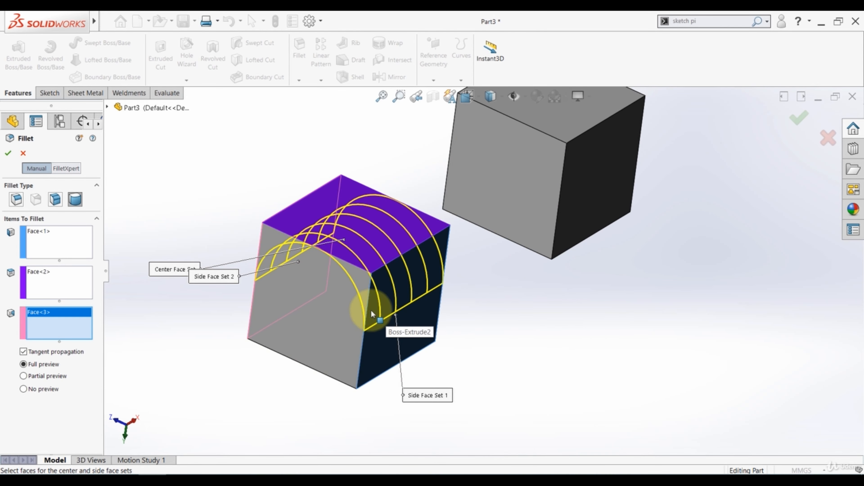
pyautogui.click(9, 155)
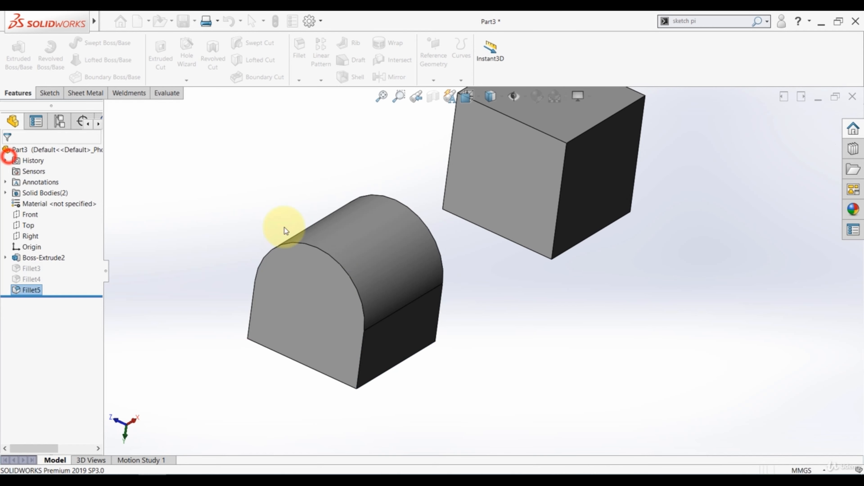
# Start a sketch on the arched end face of the rounded body and view it normal to the sketch plane.
pyautogui.moveTo(332, 253); pyautogui.dragTo(366, 266, button='middle')
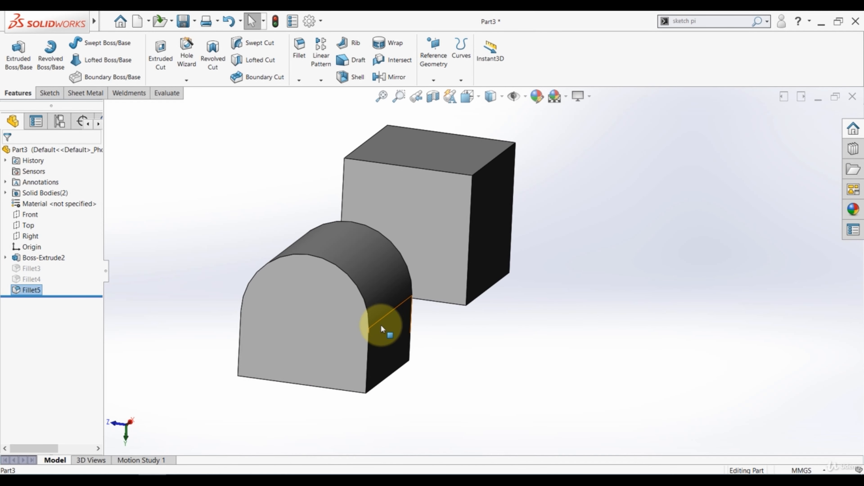
pyautogui.moveTo(301, 319); pyautogui.dragTo(358, 302, button='middle')
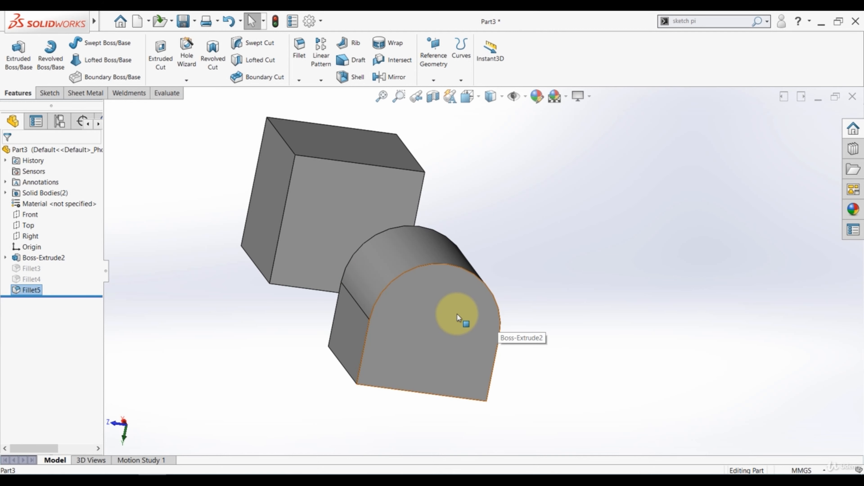
pyautogui.click(457, 315)
pyautogui.click(486, 290)
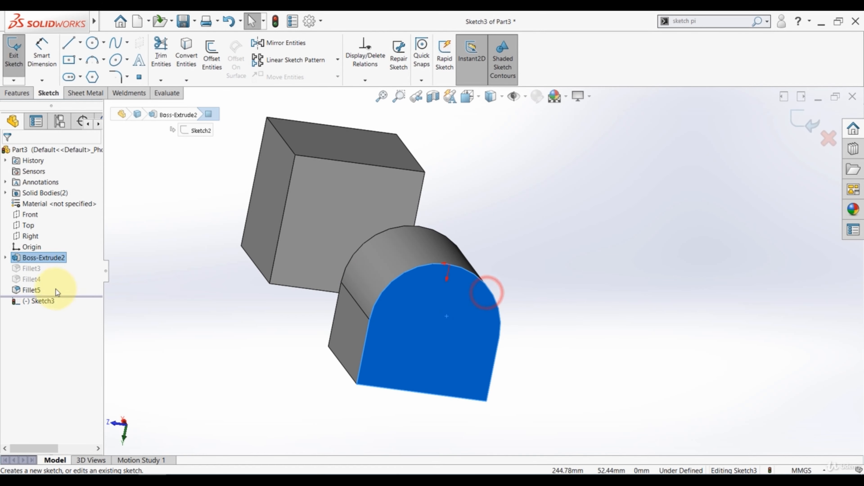
pyautogui.click(41, 301)
pyautogui.click(70, 289)
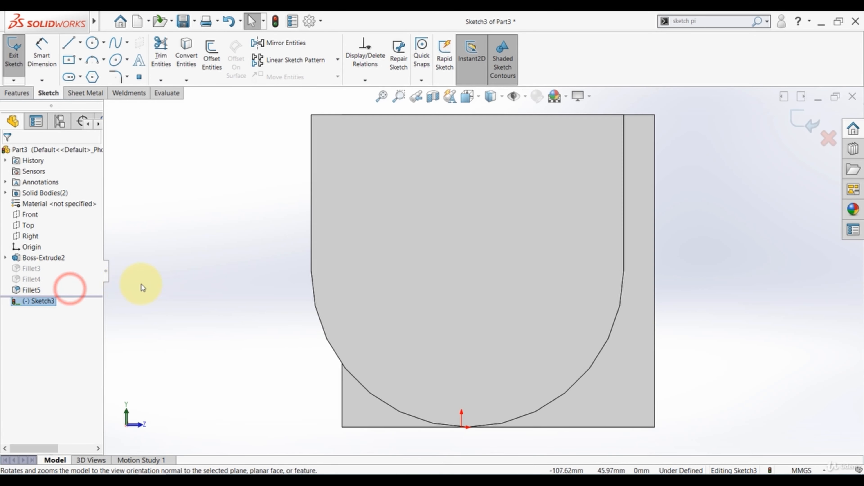
pyautogui.scroll(3, 215, 299)
pyautogui.scroll(3, 468, 353)
pyautogui.moveTo(607, 344); pyautogui.dragTo(510, 272, button='middle')
pyautogui.press('space')
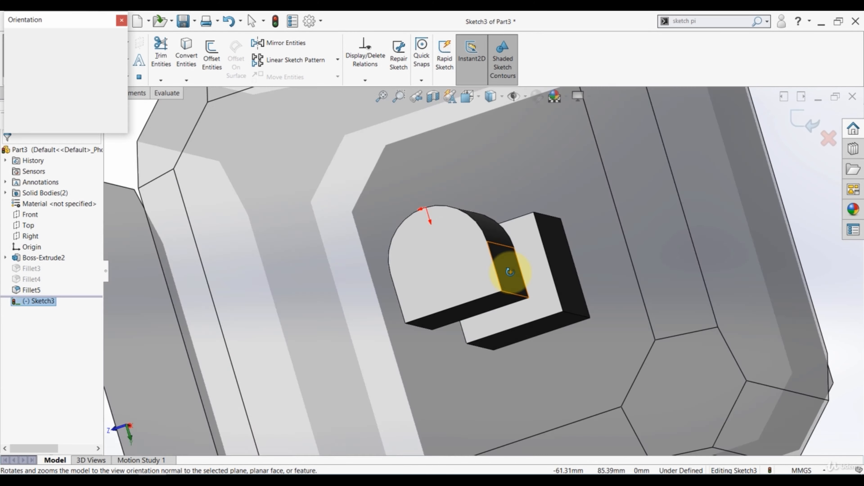
pyautogui.click(366, 273)
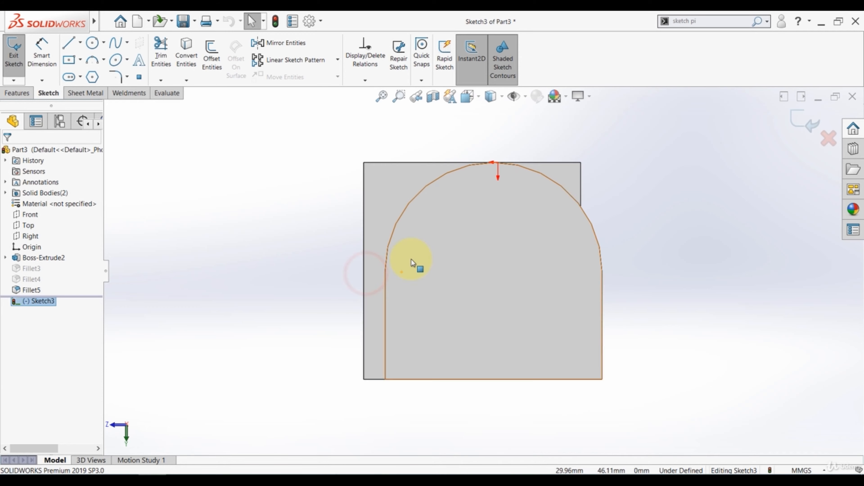
# Sketch two collinear horizontal 50 mm lines from one end of the arch through its center point to the other end.
pyautogui.click(80, 44)
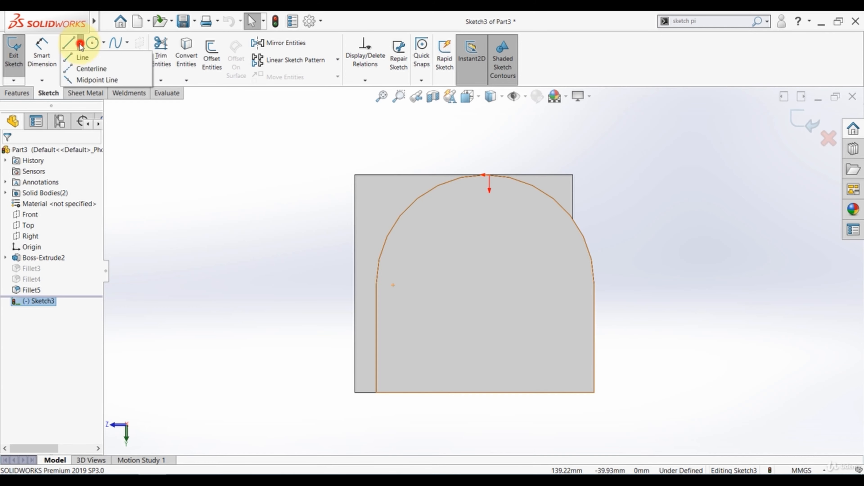
pyautogui.click(82, 57)
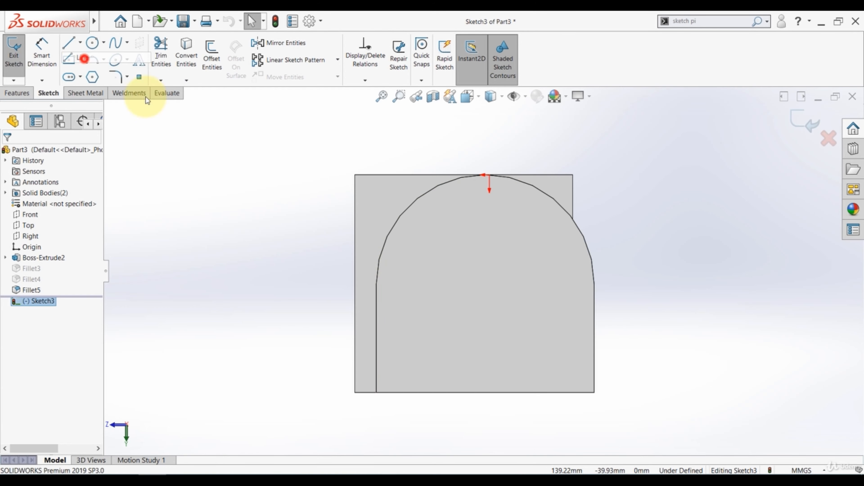
pyautogui.click(377, 285)
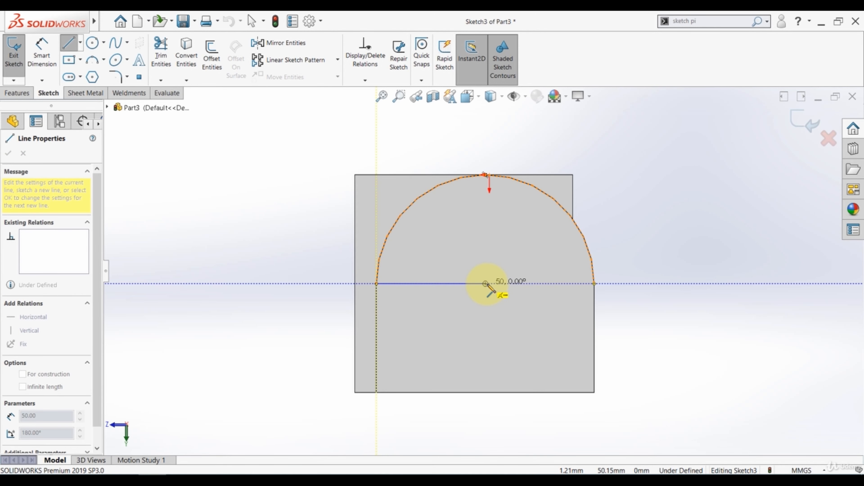
pyautogui.click(486, 284)
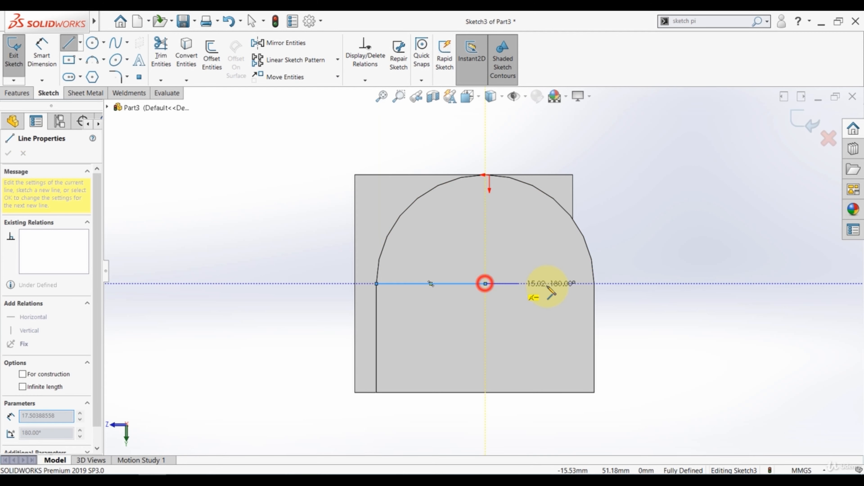
pyautogui.click(595, 284)
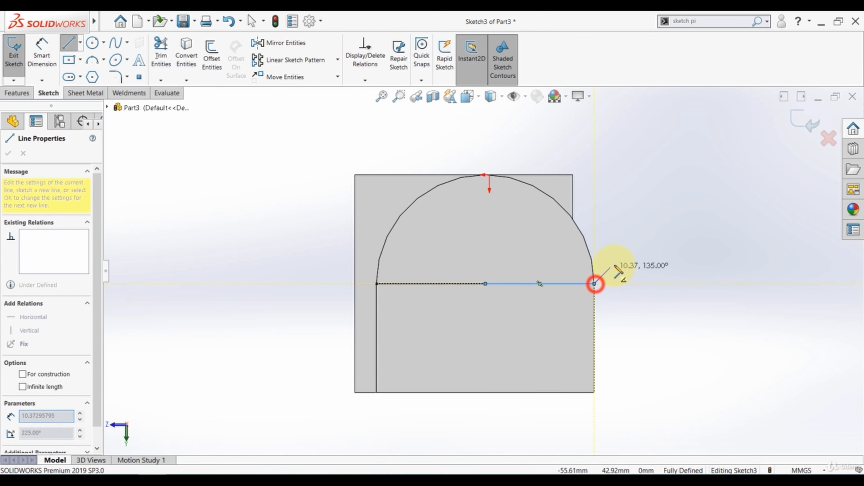
pyautogui.press('Escape')
# Check the radius of the arched edge with Smart Dimension without keeping the dimension.
pyautogui.click(41, 49)
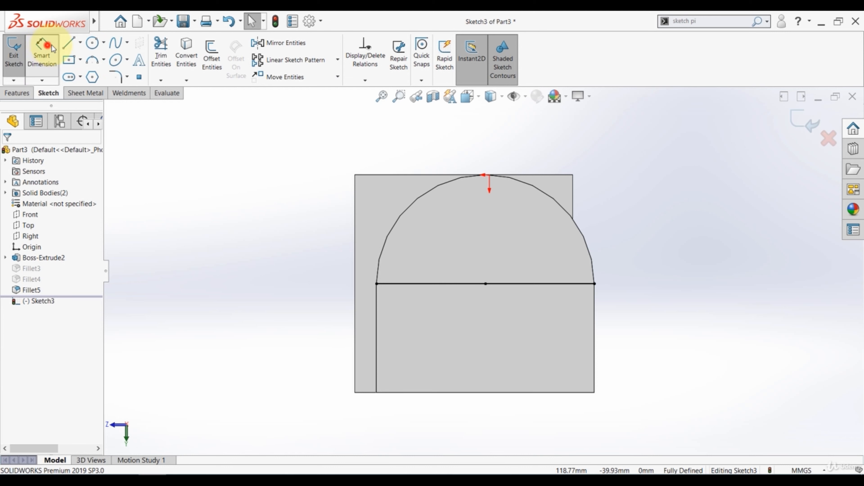
pyautogui.click(411, 206)
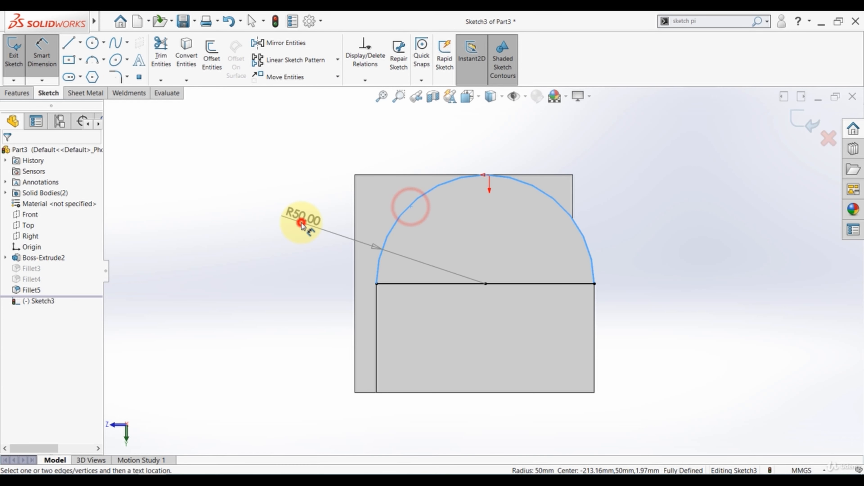
pyautogui.press('Escape')
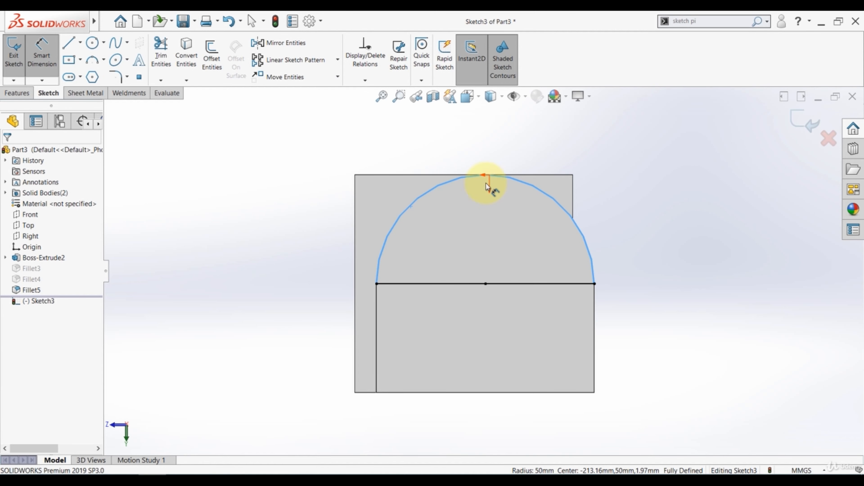
pyautogui.press('Escape')
# Discard the sketch on the arched face and return the model to the isometric view.
pyautogui.click(828, 146)
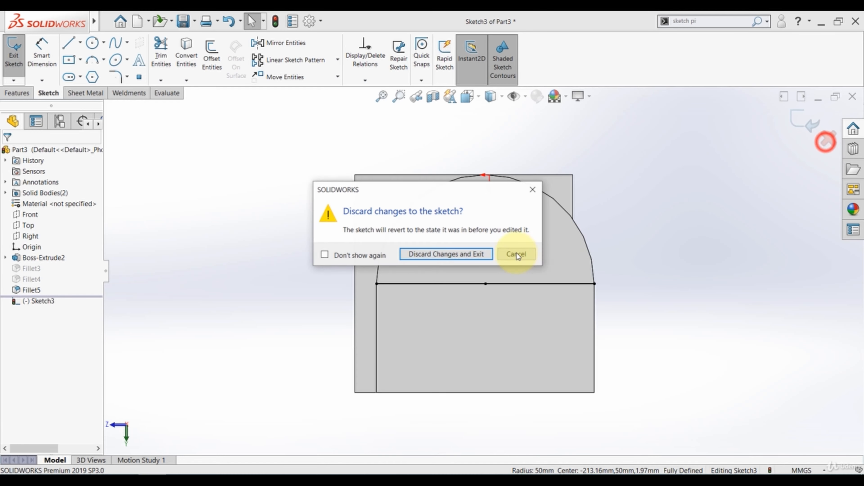
pyautogui.click(475, 252)
pyautogui.hotkey('ctrl', '7')
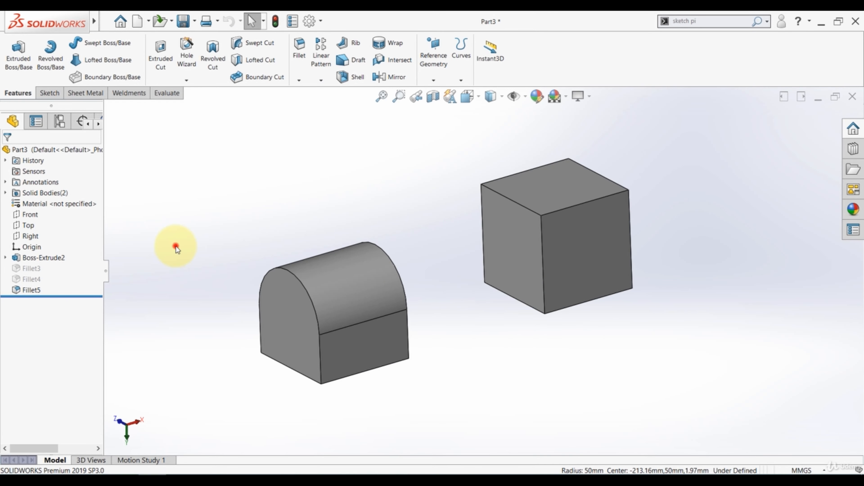
# Suppress the full round fillet so the body is a plain cube again.
pyautogui.click(27, 290)
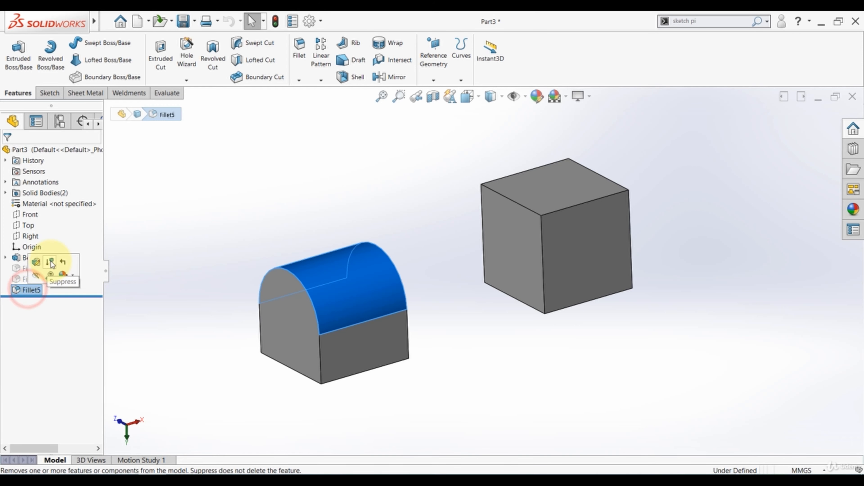
pyautogui.click(51, 262)
pyautogui.click(224, 217)
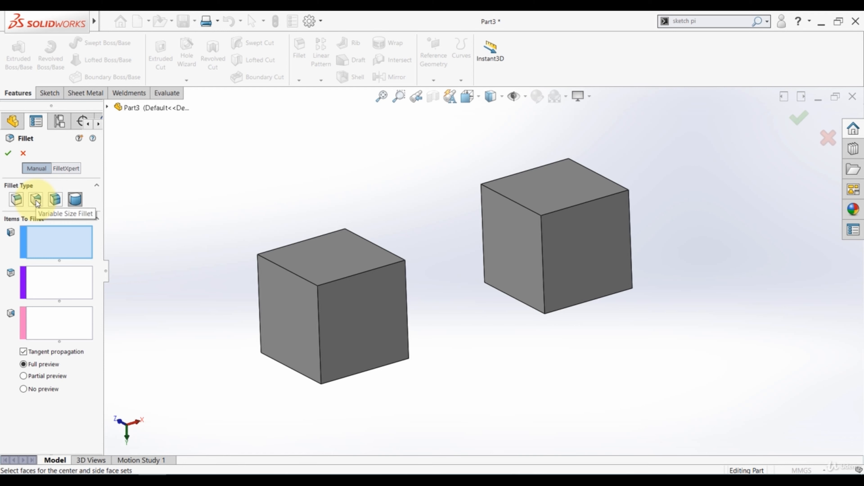
# Set up a variable size fillet on the upper front edge of the nearer cube.
pyautogui.click(36, 200)
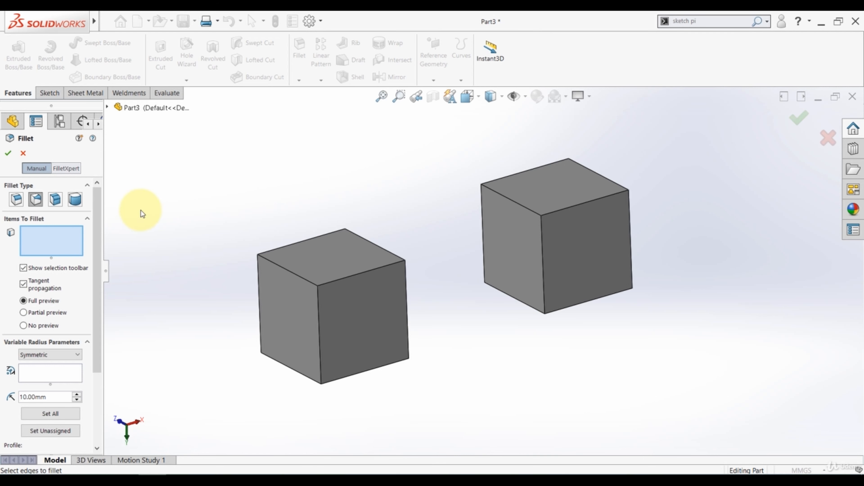
pyautogui.click(372, 271)
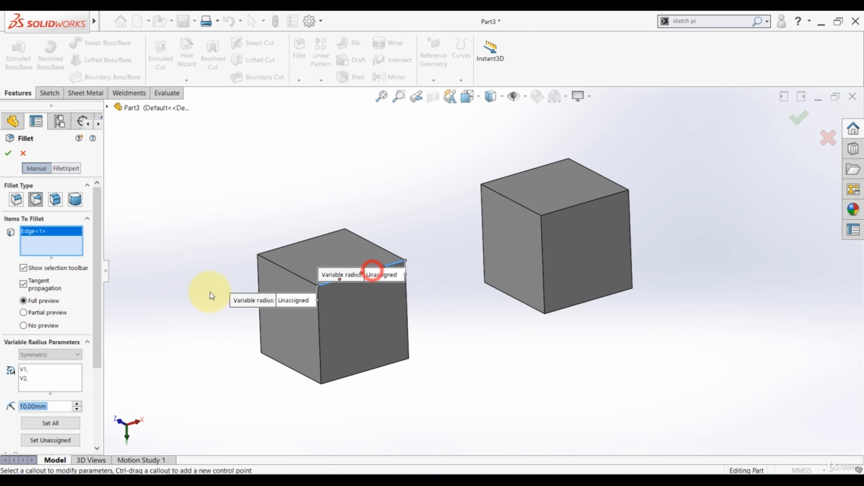
pyautogui.moveTo(93, 307); pyautogui.dragTo(96, 352)
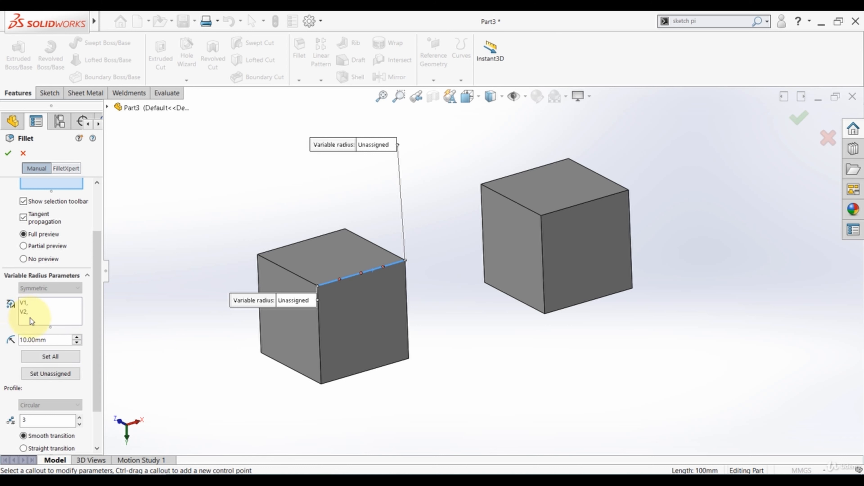
# Set the variable fillet radius to 25 mm at vertex V1 and 5 mm at vertex V2.
pyautogui.click(24, 302)
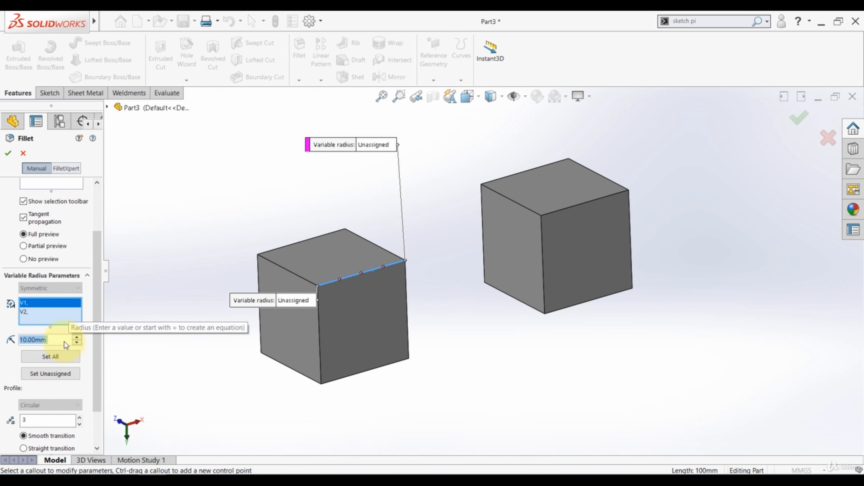
pyautogui.write('25')
pyautogui.press('Return')
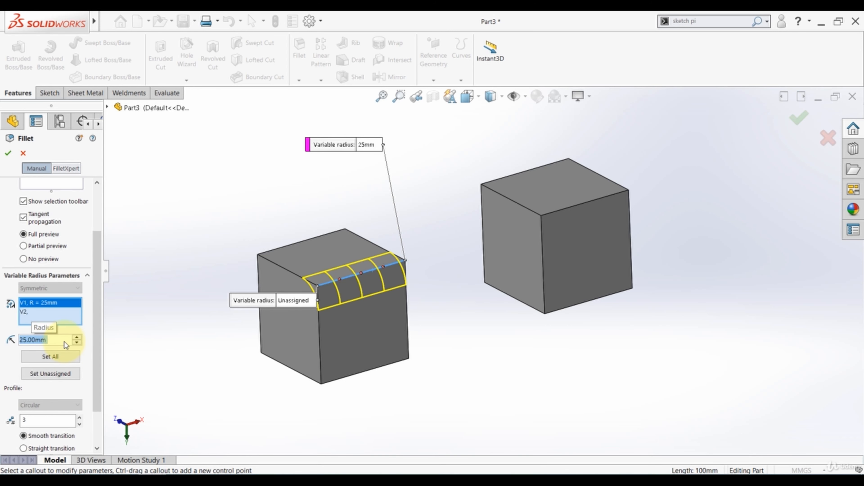
pyautogui.click(24, 312)
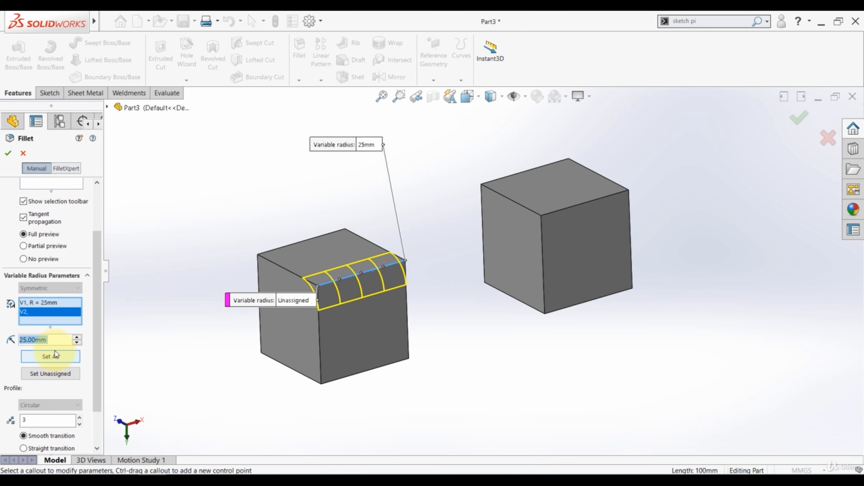
pyautogui.write('5')
pyautogui.press('Return')
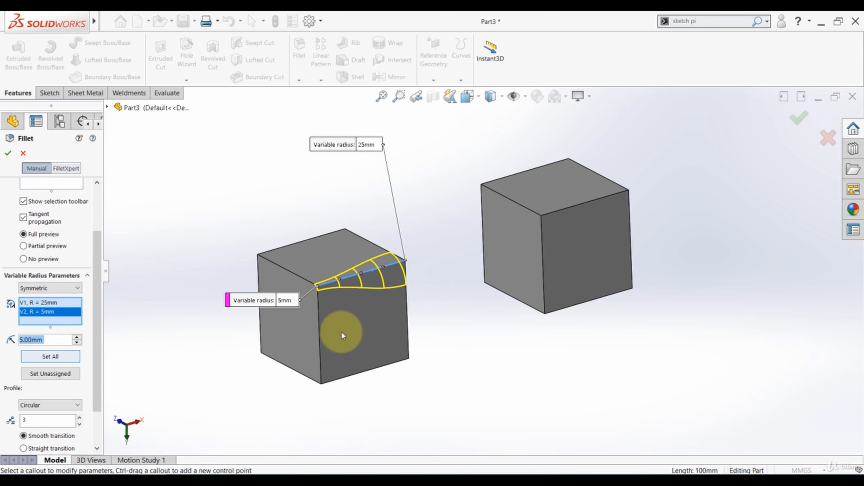
pyautogui.scroll(-2, 348, 235)
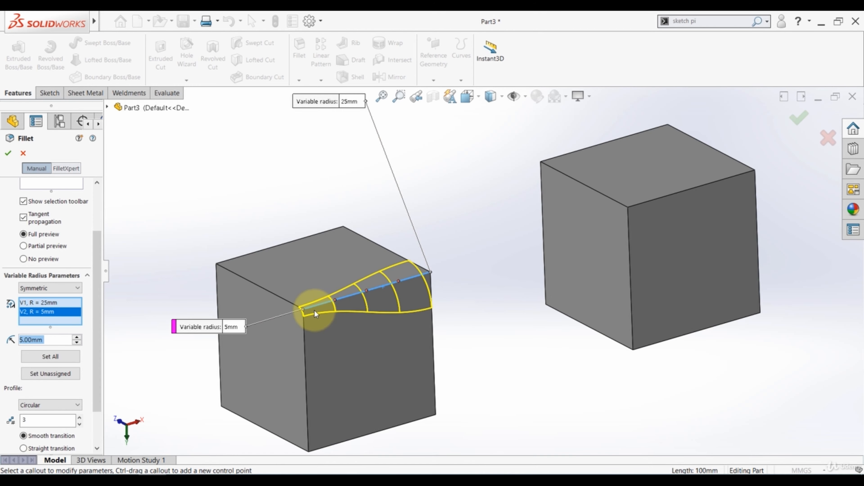
# Raise the number of instances along the filleted edge to 16 and inspect the denser preview.
pyautogui.click(92, 360)
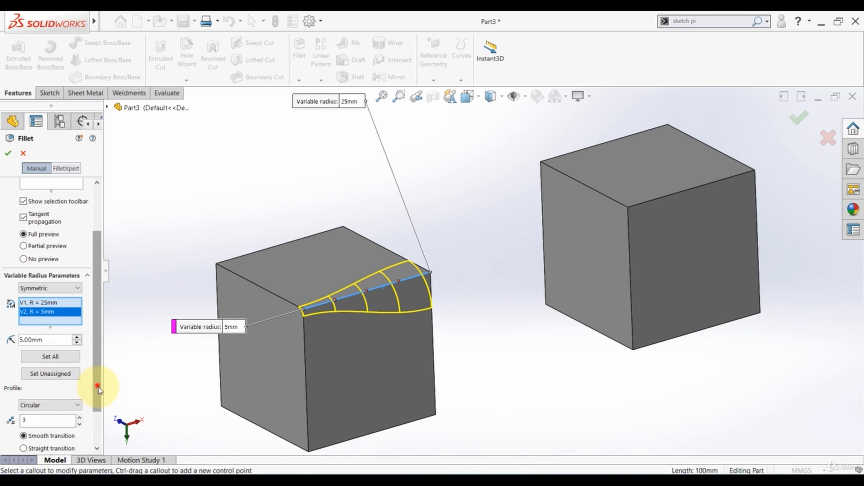
pyautogui.moveTo(99, 387); pyautogui.dragTo(99, 412)
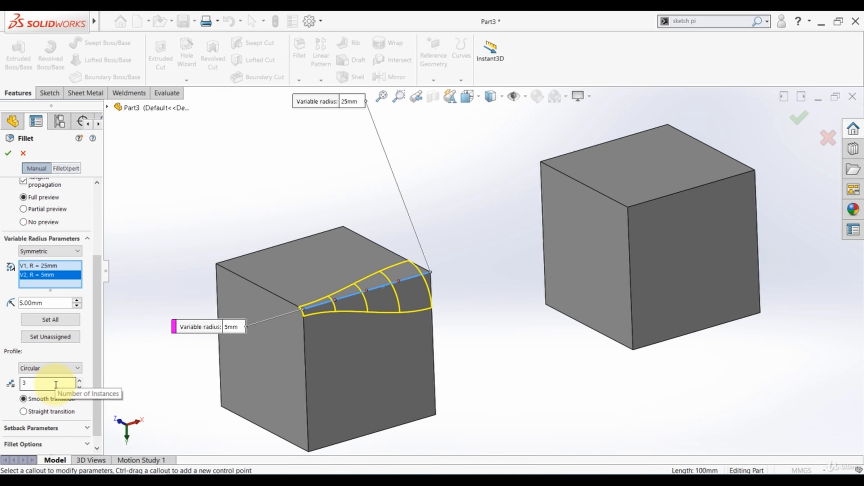
pyautogui.click(79, 382)
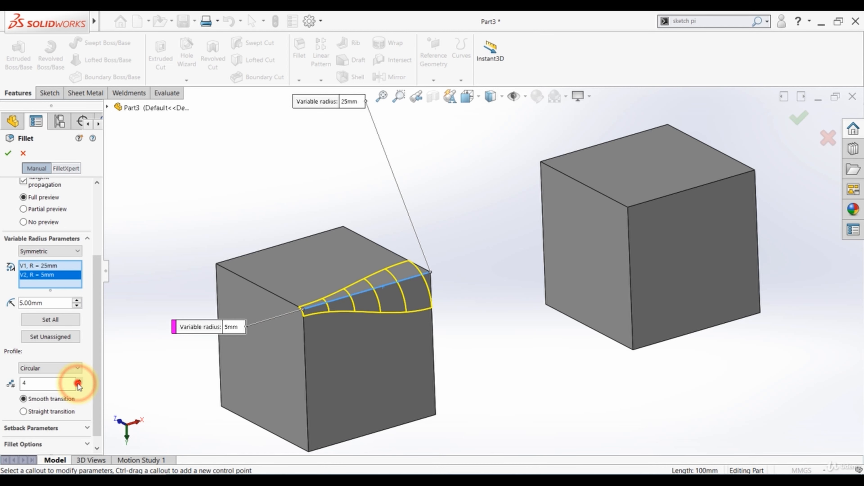
pyautogui.click(79, 382)
pyautogui.click(79, 382)
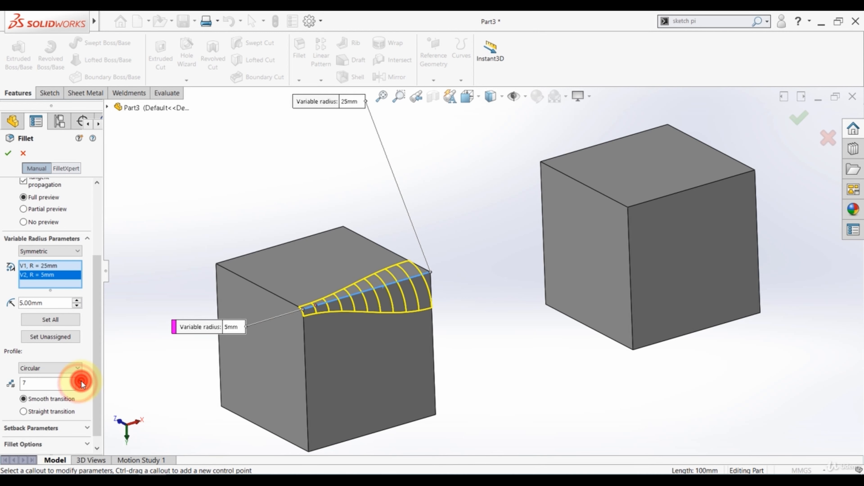
pyautogui.click(80, 382)
pyautogui.click(81, 381)
pyautogui.click(81, 382)
pyautogui.click(81, 381)
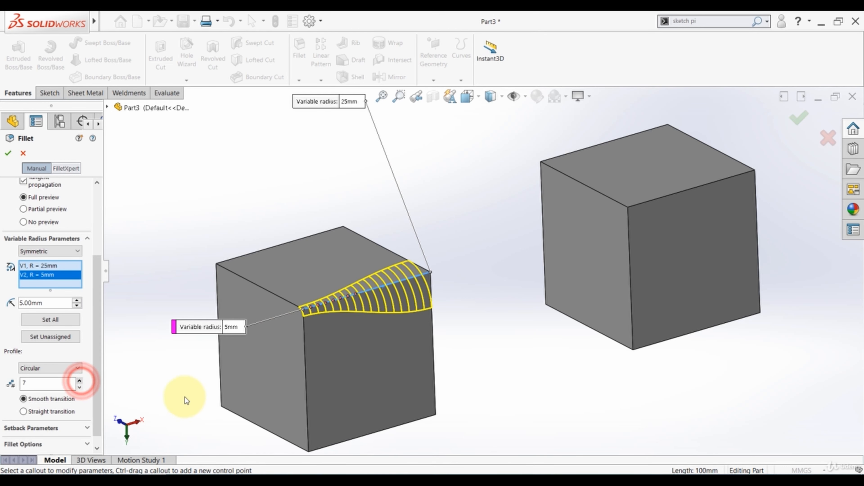
pyautogui.scroll(-3, 384, 274)
pyautogui.scroll(3, 383, 273)
pyautogui.moveTo(385, 274)
pyautogui.mouseDown(button='middle')
pyautogui.moveTo(394, 271)
pyautogui.moveTo(372, 282)
pyautogui.mouseUp(button='middle')
pyautogui.scroll(-2, 417, 291)
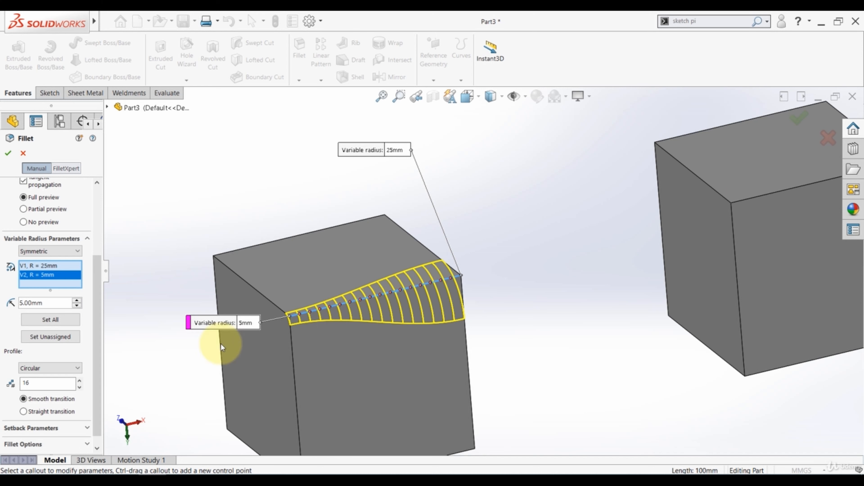
# Set the number of instances along the filleted edge to 2.
pyautogui.write('2')
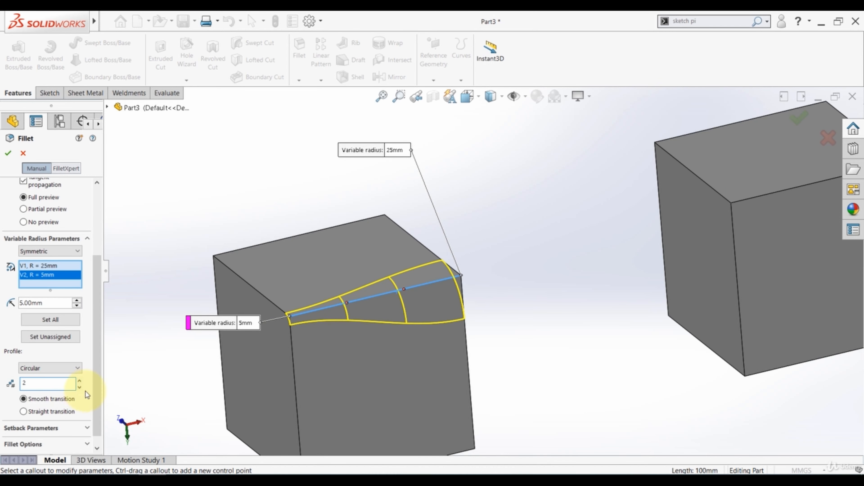
pyautogui.moveTo(270, 337)
pyautogui.mouseDown(button='middle')
pyautogui.moveTo(319, 358)
pyautogui.moveTo(278, 352)
pyautogui.mouseUp(button='middle')
pyautogui.scroll(2, 247, 355)
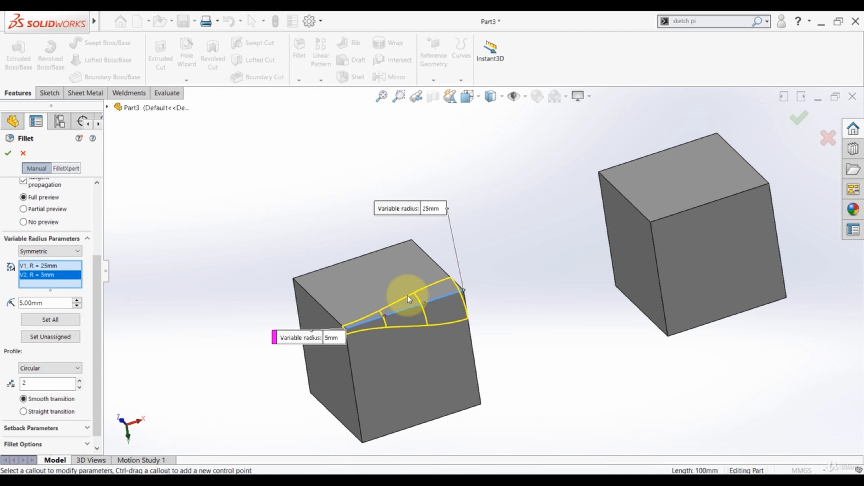
# Compare the straight transition with the smooth one, keep the smooth transition and accept the variable fillet.
pyautogui.click(24, 412)
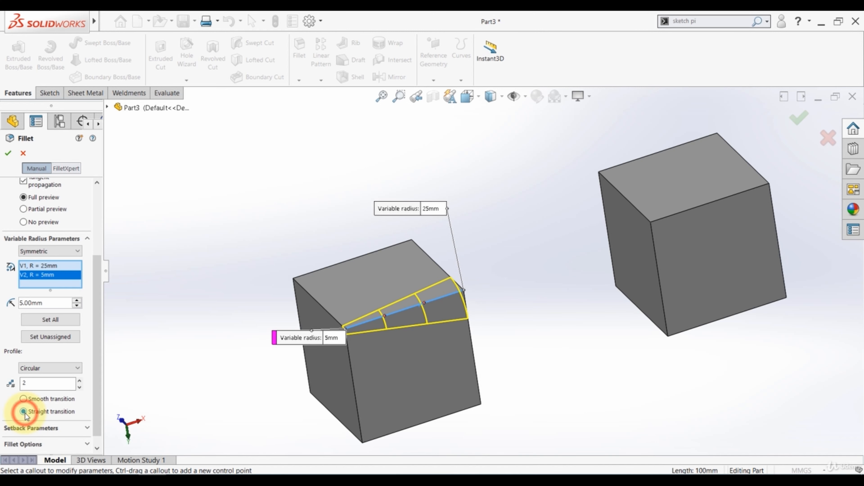
pyautogui.click(24, 399)
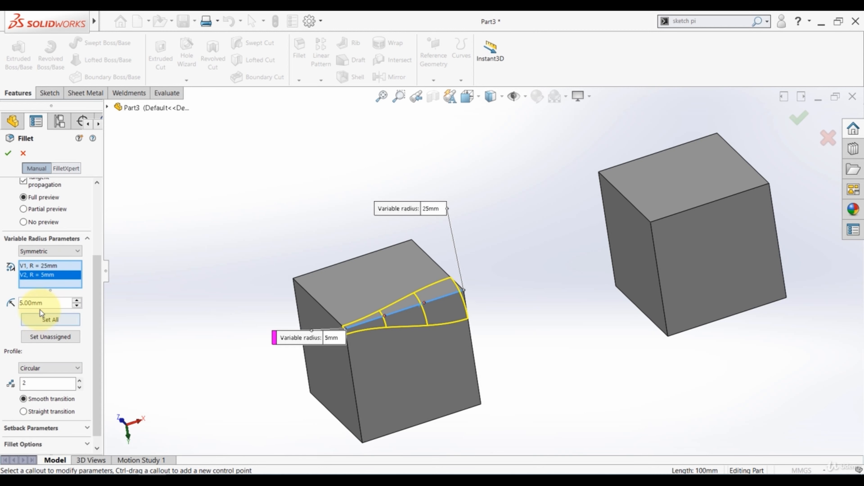
pyautogui.click(36, 266)
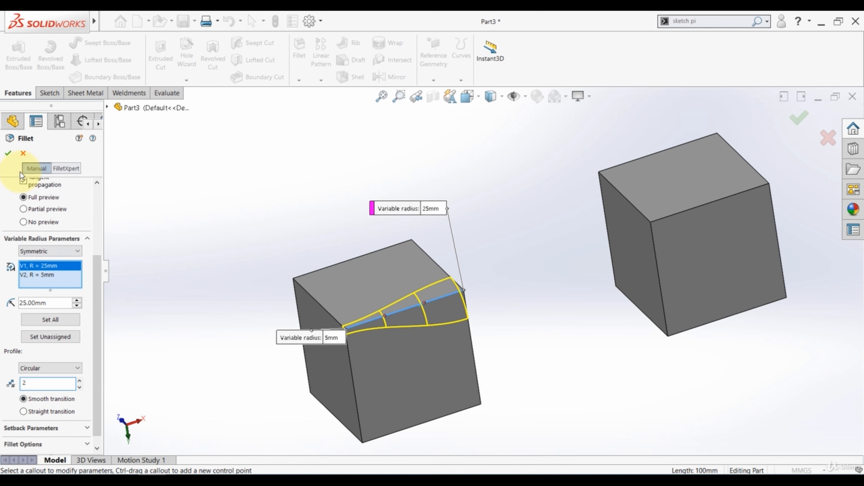
pyautogui.click(8, 154)
# Start another variable size fillet on the edge opposite the existing variable fillet on the same face.
pyautogui.moveTo(318, 324); pyautogui.dragTo(449, 268, button='middle')
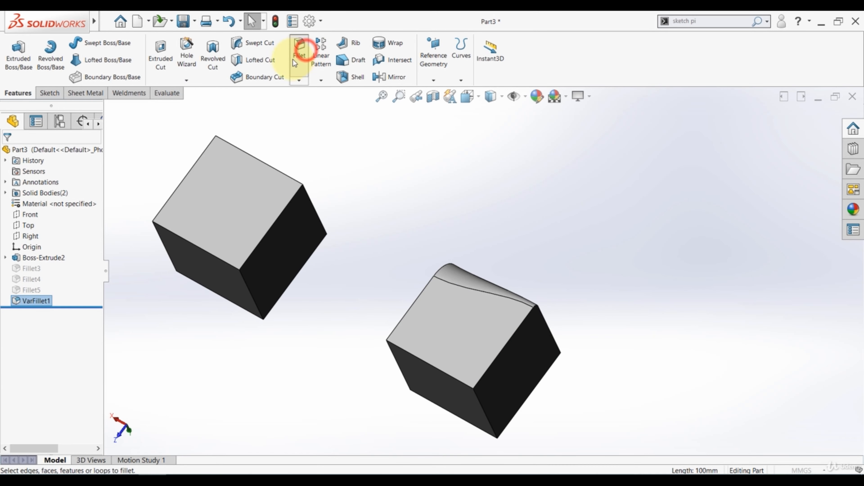
pyautogui.click(301, 49)
pyautogui.click(407, 353)
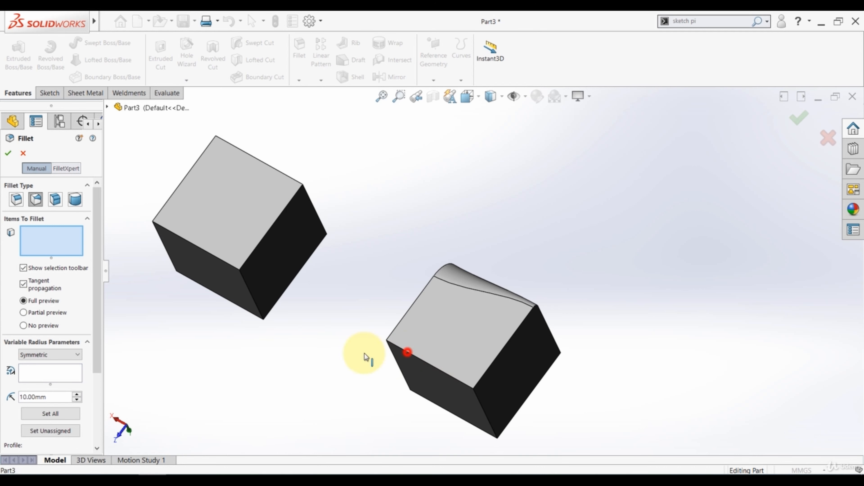
# Set the second fillet's radius to 25 mm at V1 and 5 mm at V2.
pyautogui.click(21, 370)
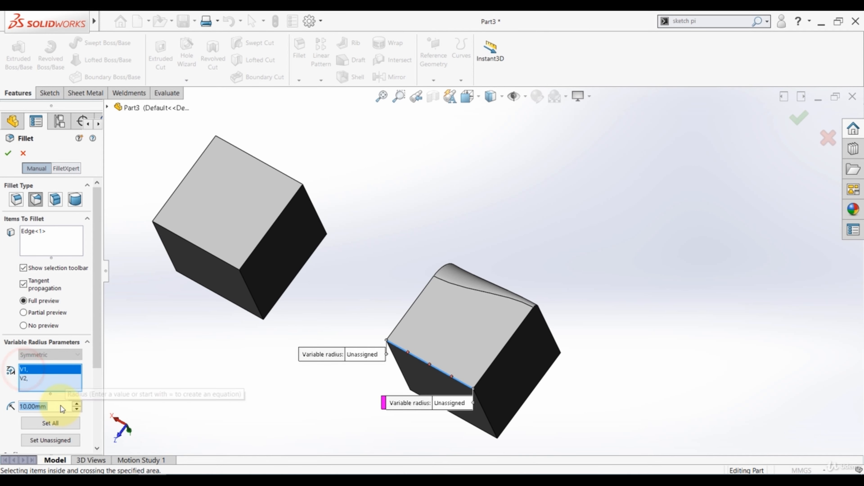
pyautogui.write('25')
pyautogui.press('Return')
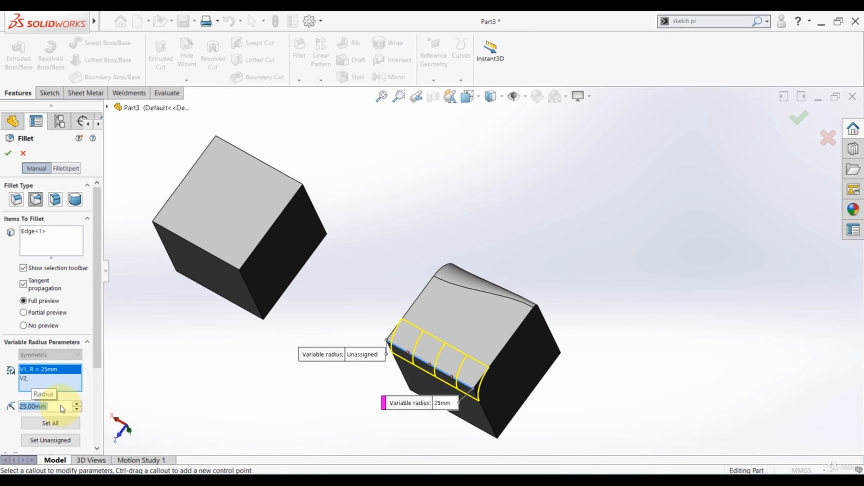
pyautogui.click(23, 378)
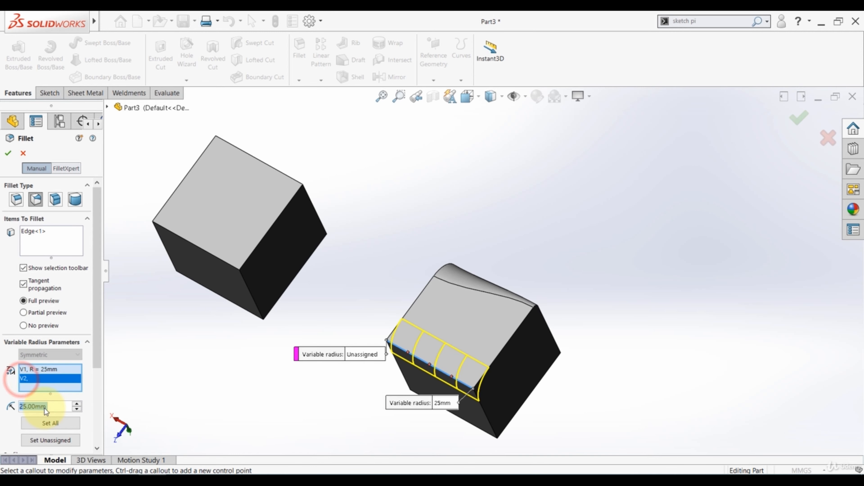
pyautogui.write('5')
pyautogui.press('Return')
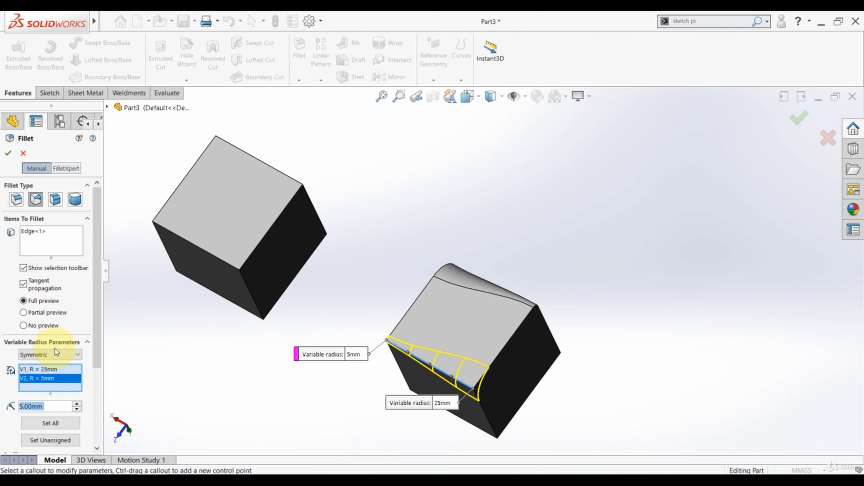
# Swap the second fillet's end radii by setting V2 to 25 mm and V1 to 5 mm.
pyautogui.doubleClick(48, 407)
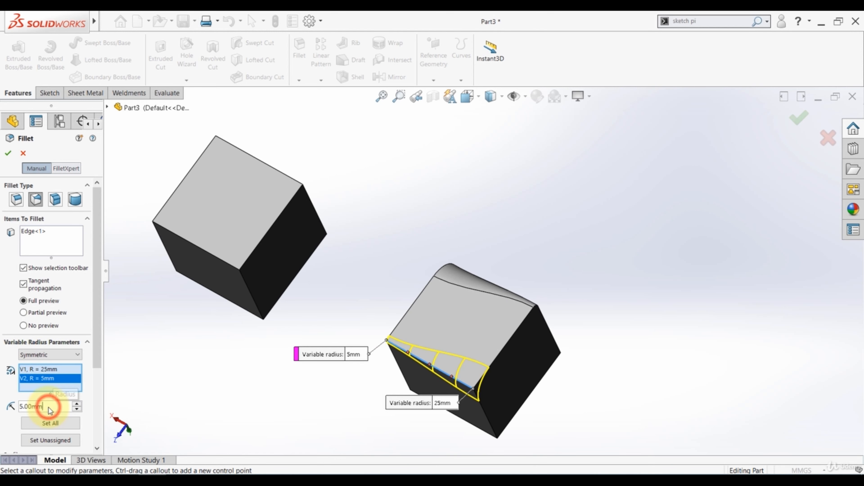
pyautogui.write('25')
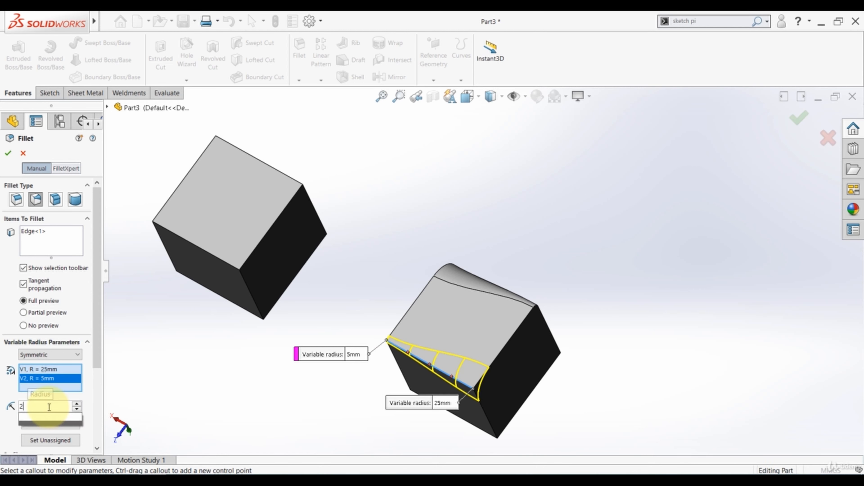
pyautogui.press('Return')
pyautogui.click(57, 369)
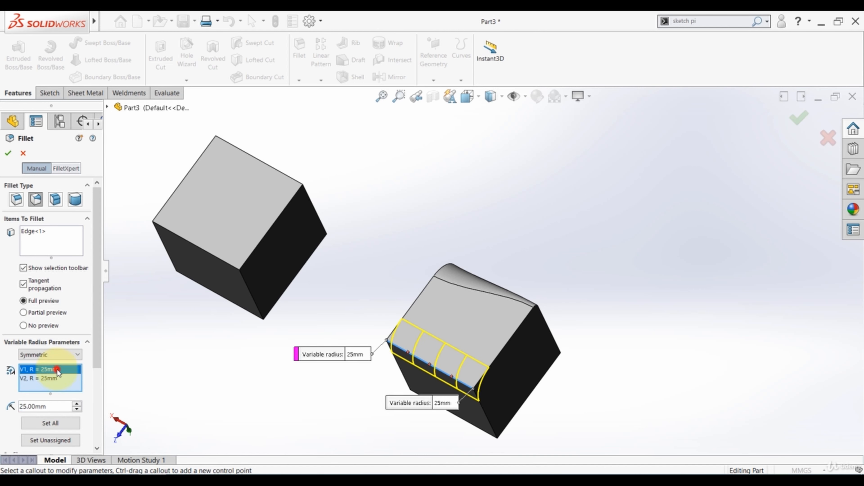
pyautogui.write('5')
pyautogui.press('Return')
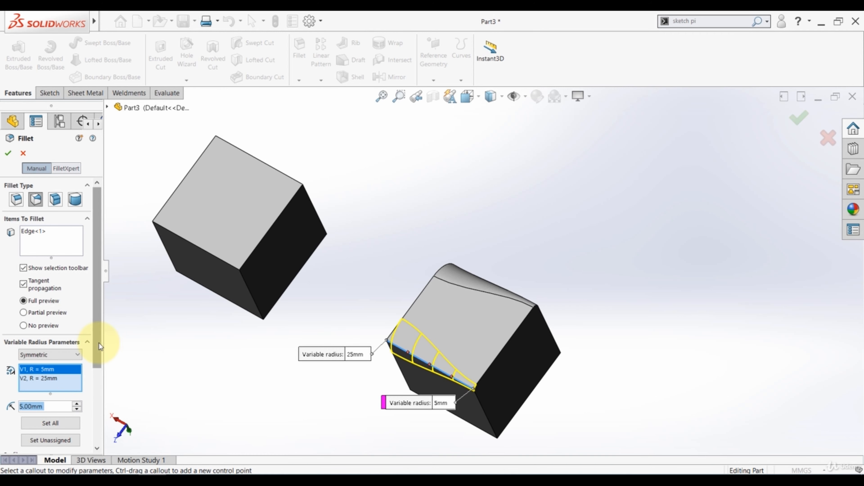
# Set the second fillet to 2 instances with a straight transition, accept it and compare both fillets.
pyautogui.scroll(-5, 99, 343)
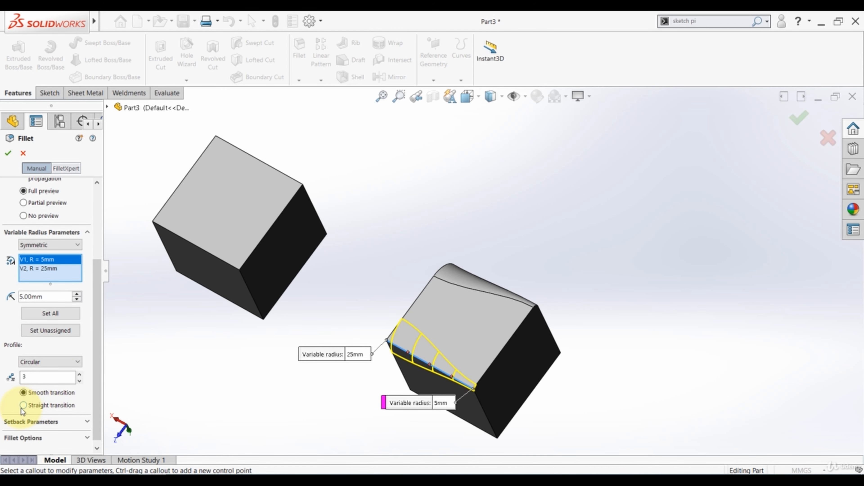
pyautogui.click(79, 382)
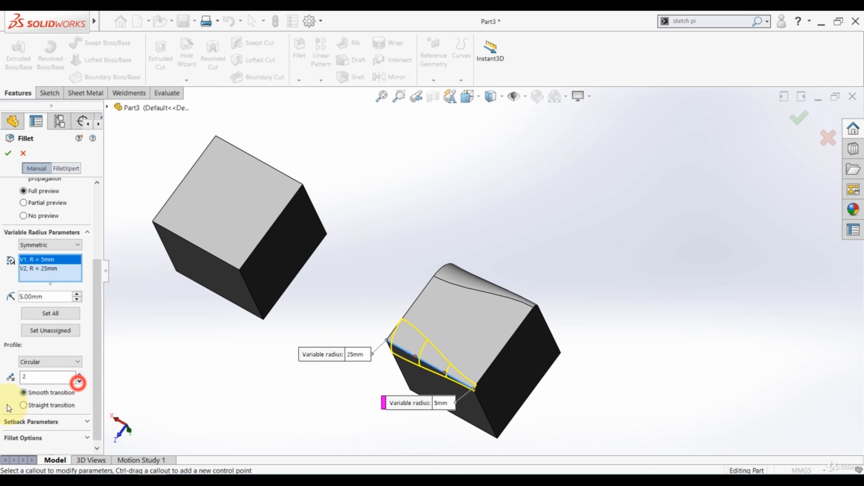
pyautogui.click(24, 405)
pyautogui.click(8, 153)
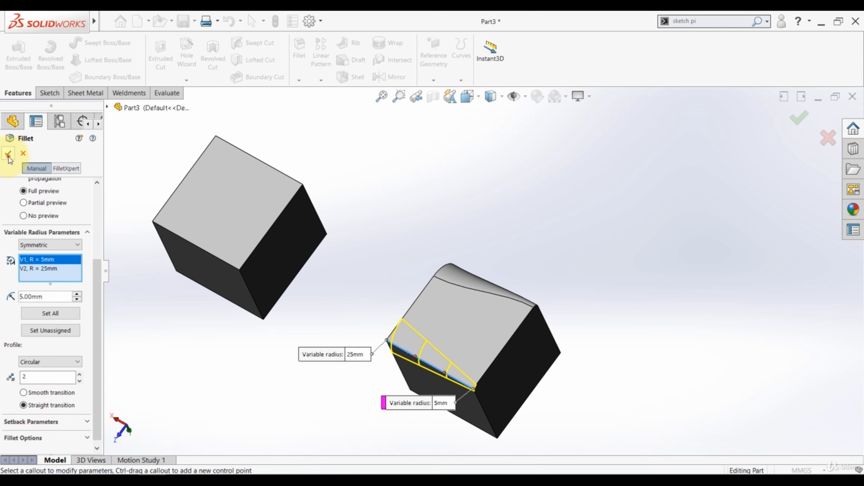
pyautogui.moveTo(490, 318)
pyautogui.mouseDown(button='middle')
pyautogui.moveTo(544, 242)
pyautogui.moveTo(479, 234)
pyautogui.moveTo(469, 346)
pyautogui.mouseUp(button='middle')
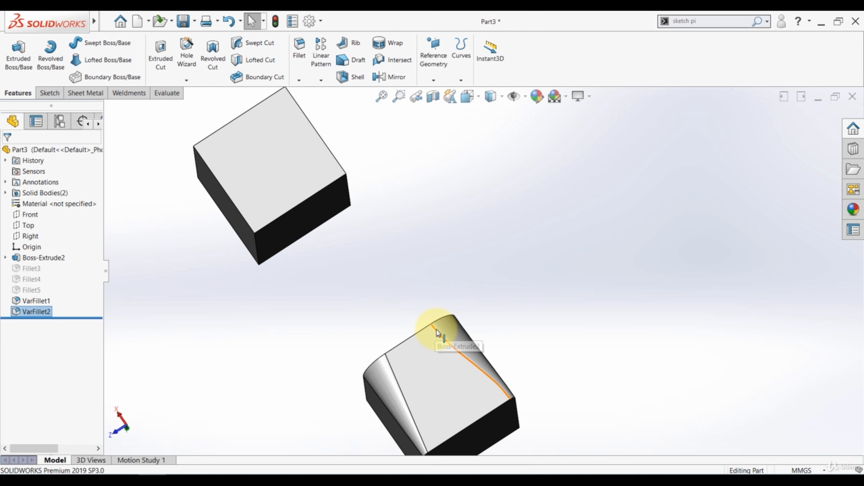
# Start an angle-distance chamfer on one top edge of the unfilleted cube and set its distance to 15 mm.
pyautogui.moveTo(512, 395); pyautogui.dragTo(586, 324, button='middle')
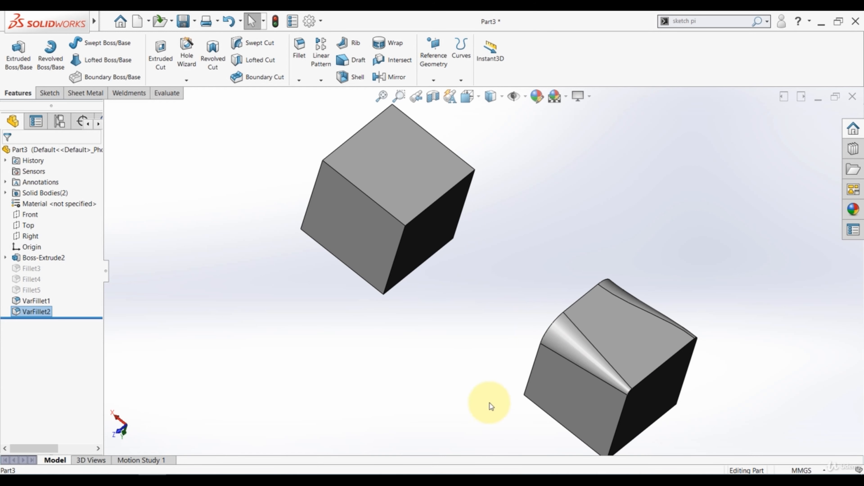
pyautogui.moveTo(488, 402); pyautogui.dragTo(503, 359, button='middle')
pyautogui.moveTo(511, 316); pyautogui.dragTo(489, 303, button='middle')
pyautogui.scroll(-2, 513, 169)
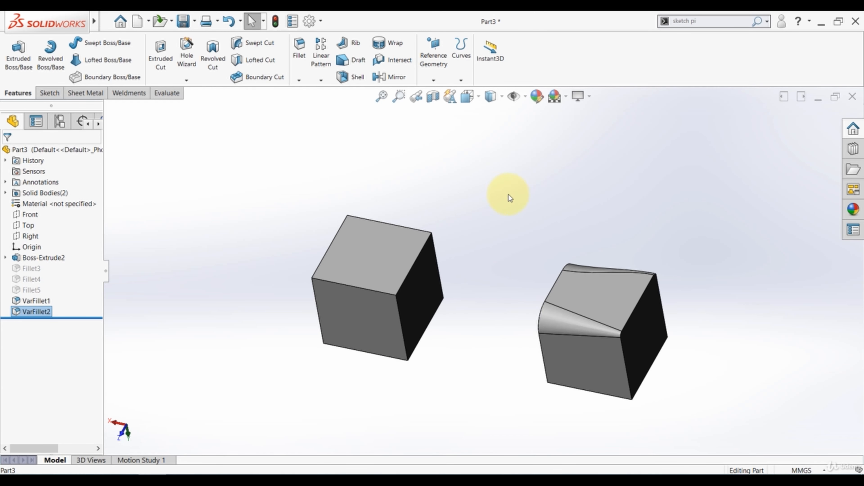
pyautogui.click(300, 81)
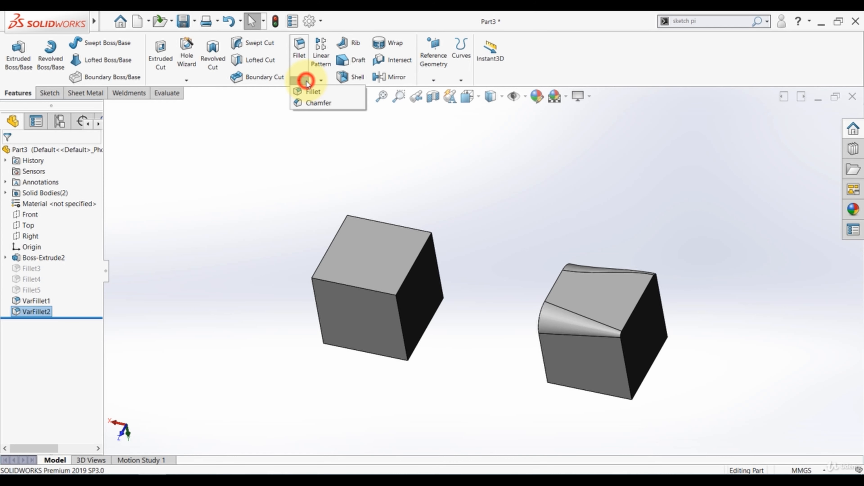
pyautogui.click(329, 103)
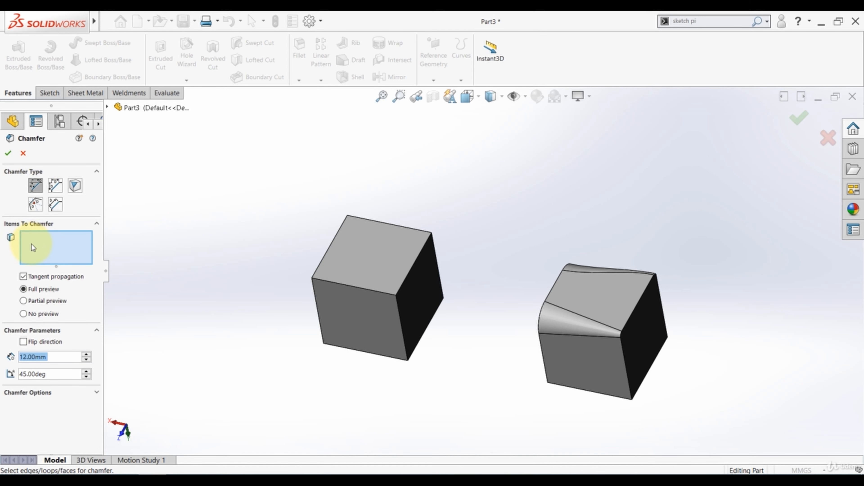
pyautogui.click(412, 267)
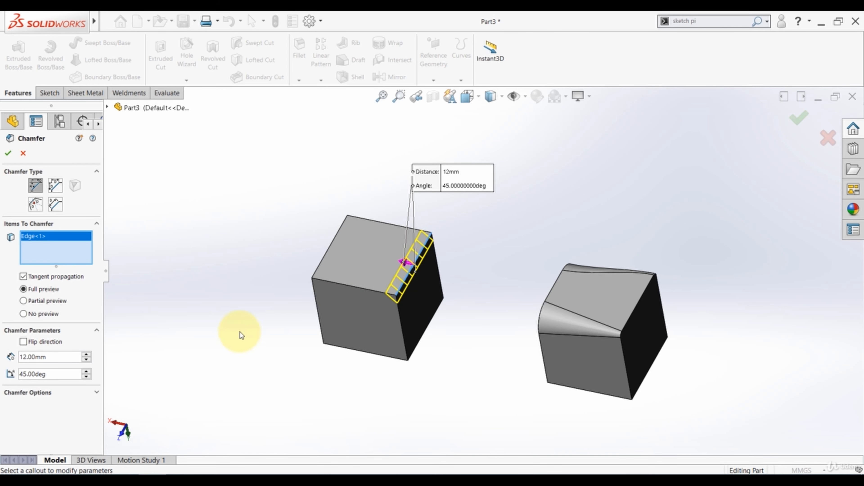
pyautogui.doubleClick(60, 356)
pyautogui.write('15')
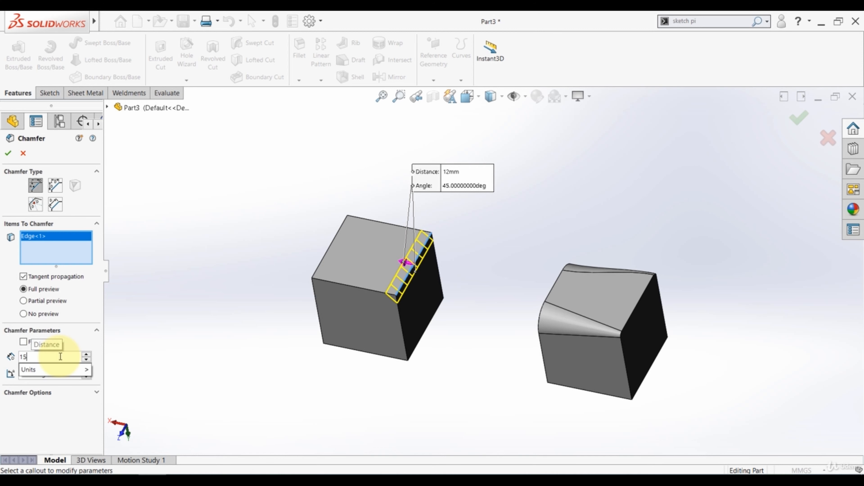
pyautogui.press('Return')
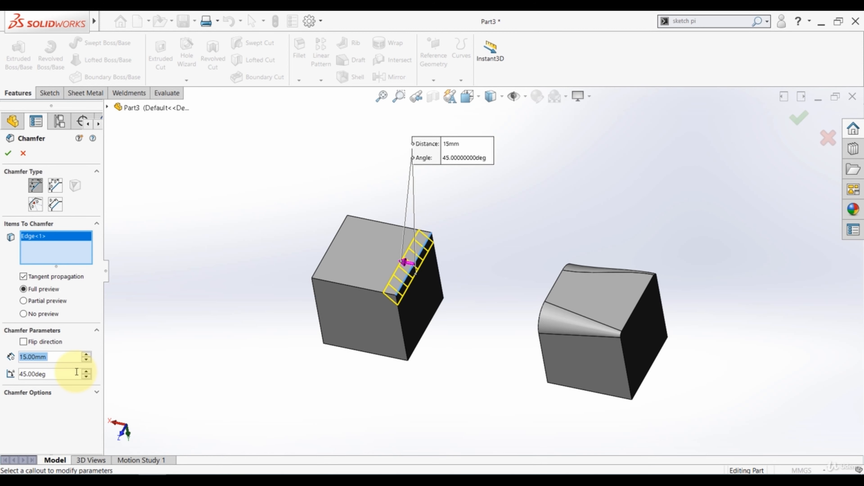
# Try increasing the chamfer's angle to 70 degrees.
pyautogui.moveTo(288, 347); pyautogui.dragTo(284, 314, button='middle')
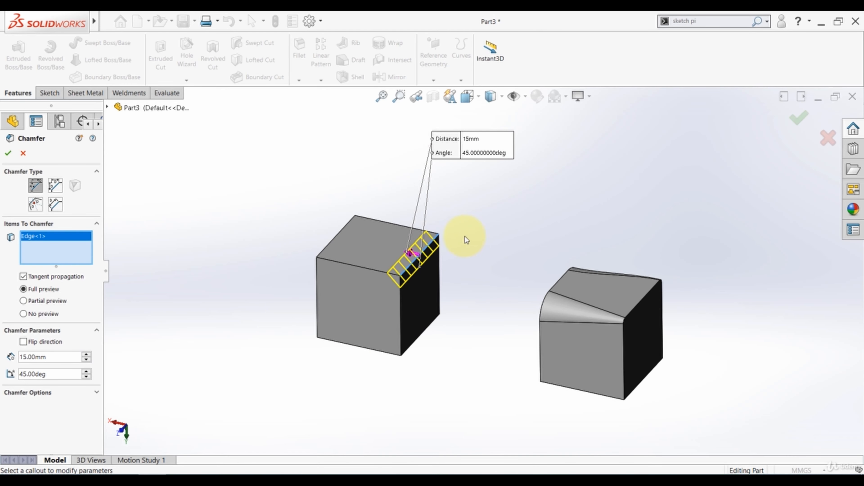
pyautogui.scroll(-2, 452, 236)
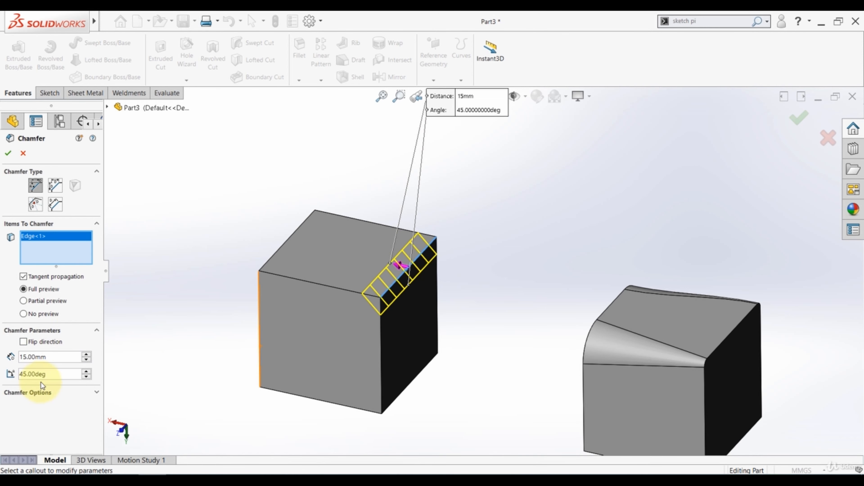
pyautogui.click(89, 371)
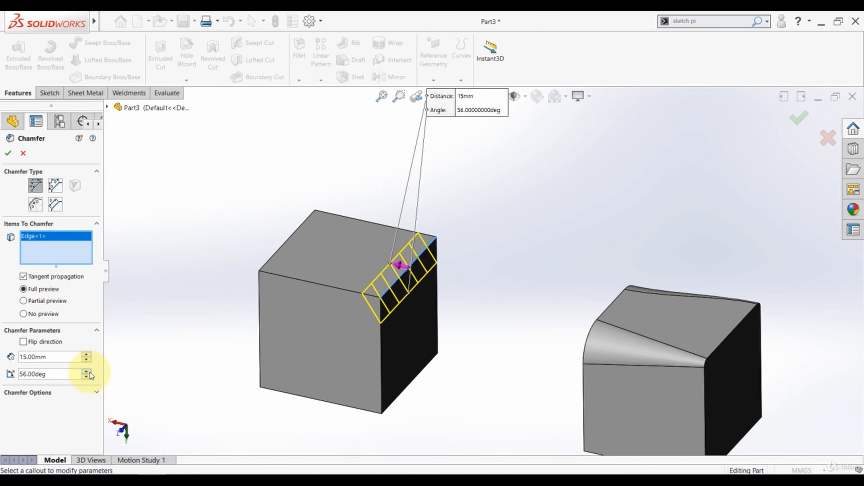
pyautogui.click(90, 373)
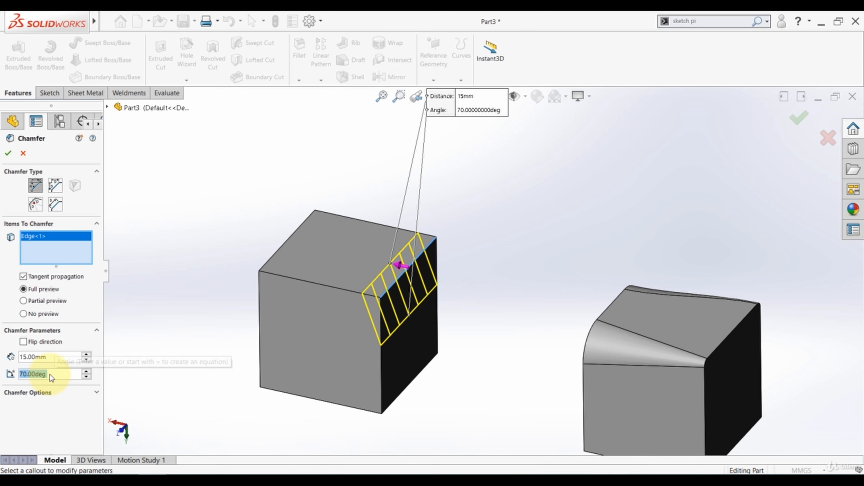
# Set the chamfer's angle to 45 degrees and accept the feature.
pyautogui.write('45')
pyautogui.press('Return')
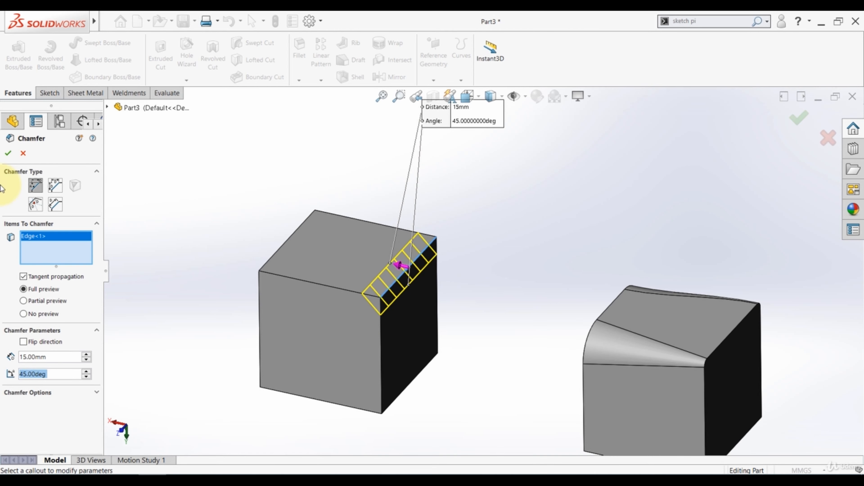
pyautogui.click(7, 155)
pyautogui.click(208, 193)
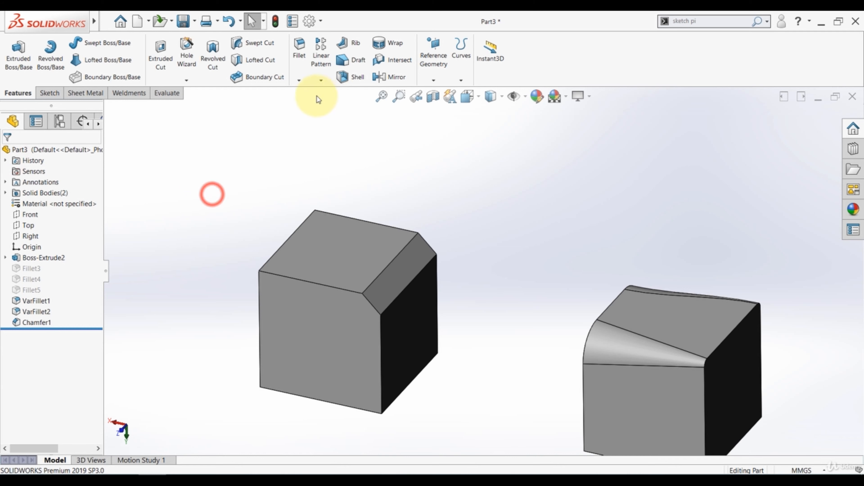
# Start a distance-distance chamfer on the opposite edge of the same top face and make it asymmetric.
pyautogui.click(302, 84)
pyautogui.click(305, 100)
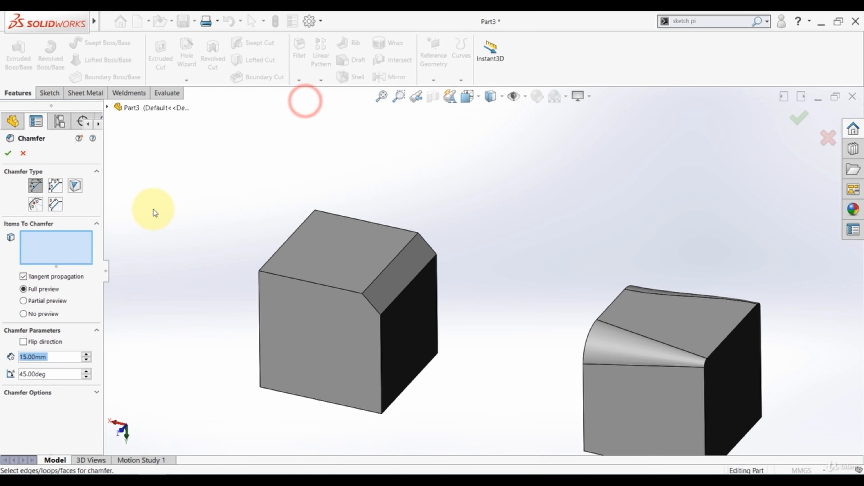
pyautogui.click(53, 191)
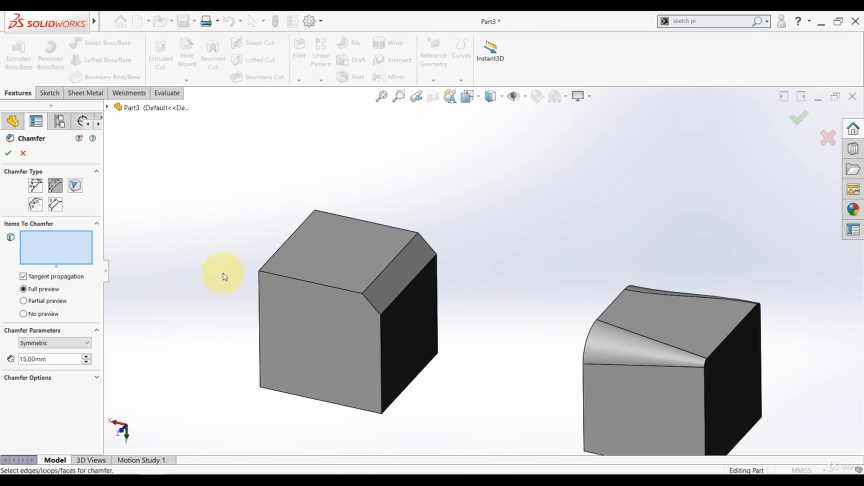
pyautogui.moveTo(223, 273); pyautogui.dragTo(290, 280, button='middle')
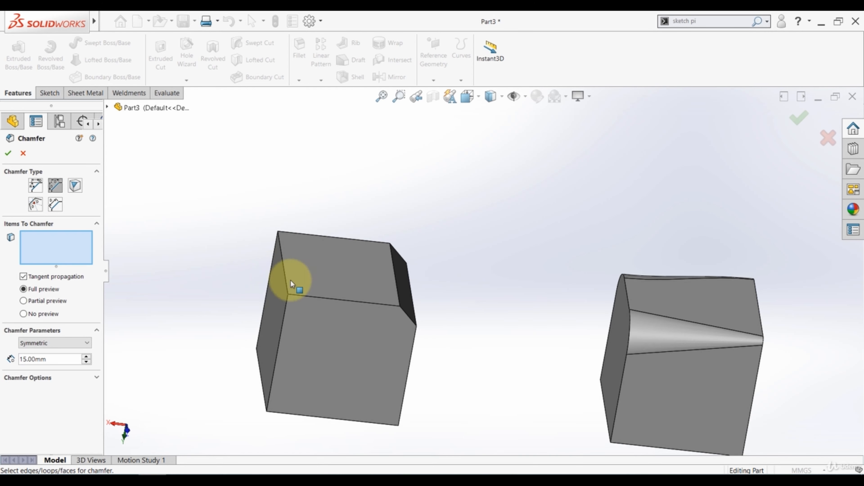
pyautogui.click(284, 272)
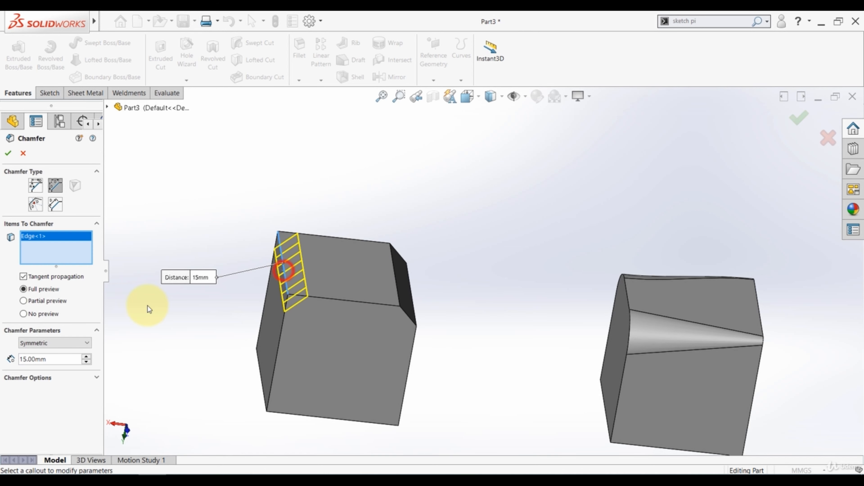
pyautogui.click(65, 346)
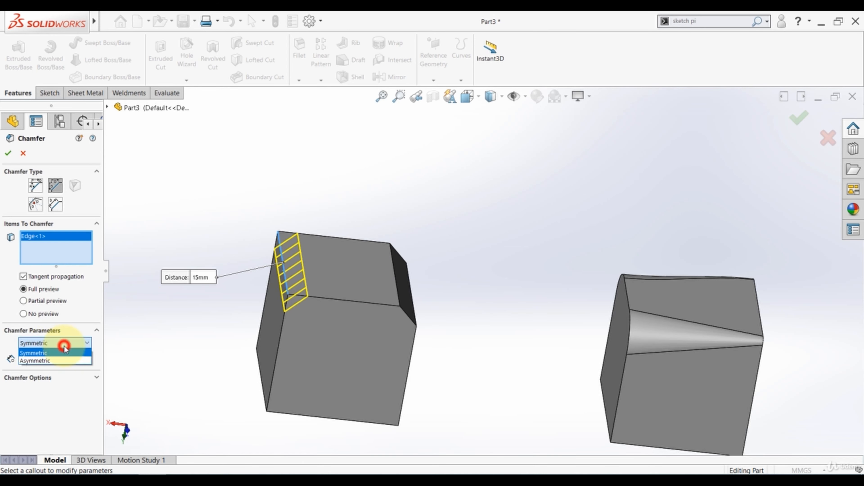
pyautogui.click(64, 360)
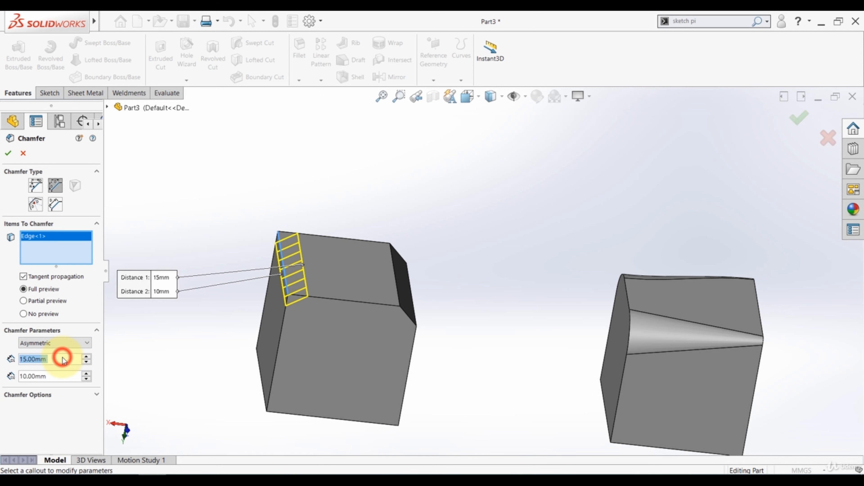
# Set the asymmetric chamfer's first distance to 45 mm.
pyautogui.click(88, 357)
pyautogui.click(87, 357)
pyautogui.click(87, 357)
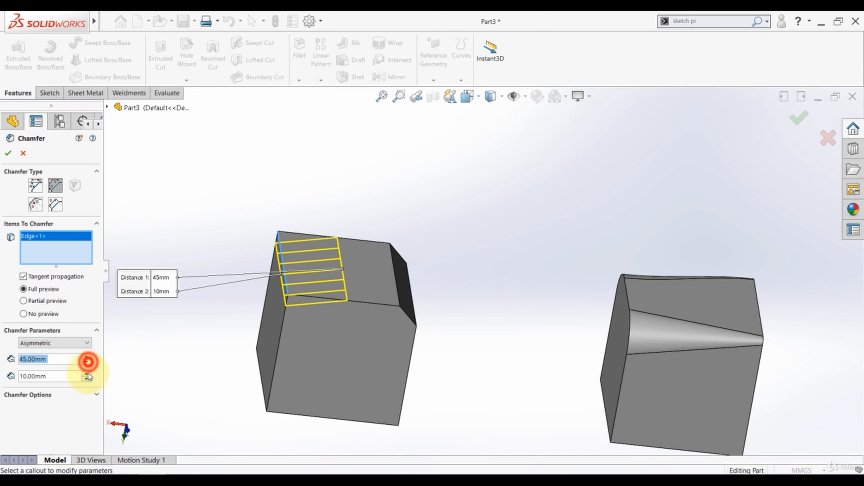
# Try raising the asymmetric chamfer's second distance to 90 mm.
pyautogui.click(88, 373)
pyautogui.click(88, 373)
pyautogui.click(88, 373)
pyautogui.click(88, 374)
pyautogui.click(88, 373)
pyautogui.click(87, 374)
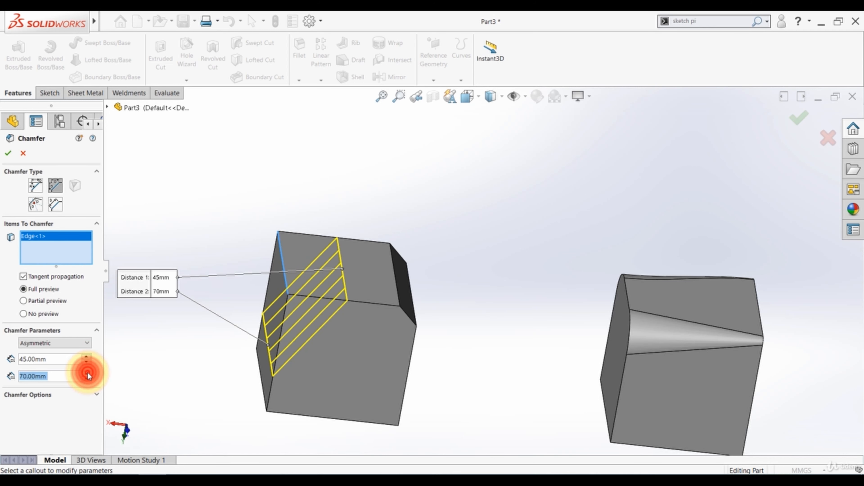
pyautogui.click(88, 373)
pyautogui.click(88, 373)
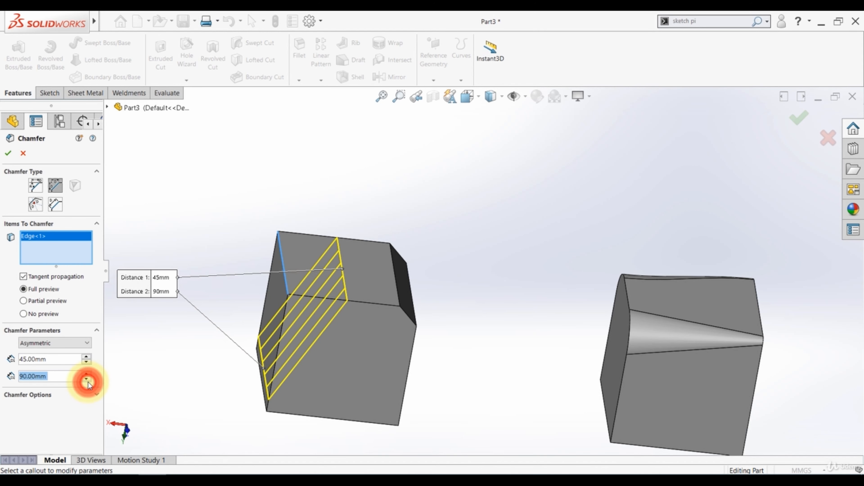
# Set the asymmetric chamfer's second distance to 20 mm and accept the feature.
pyautogui.click(88, 379)
pyautogui.click(88, 379)
pyautogui.click(88, 379)
pyautogui.click(88, 379)
pyautogui.click(88, 379)
pyautogui.click(89, 379)
pyautogui.click(88, 379)
pyautogui.click(88, 379)
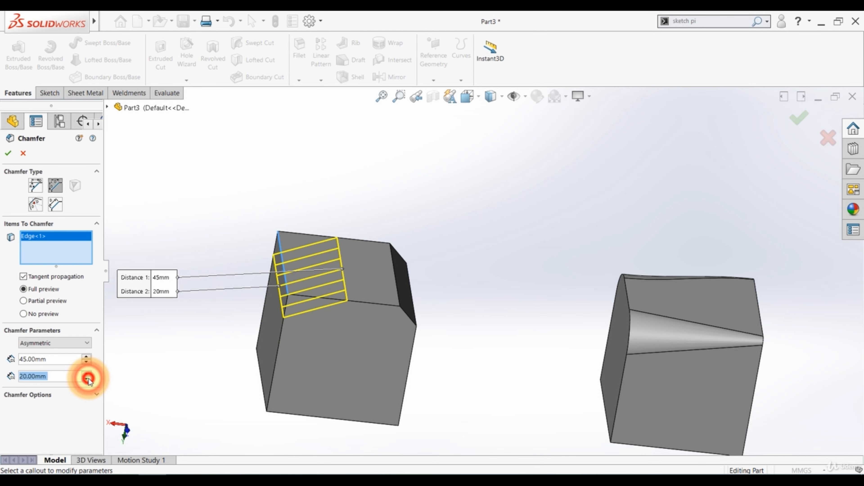
pyautogui.click(7, 153)
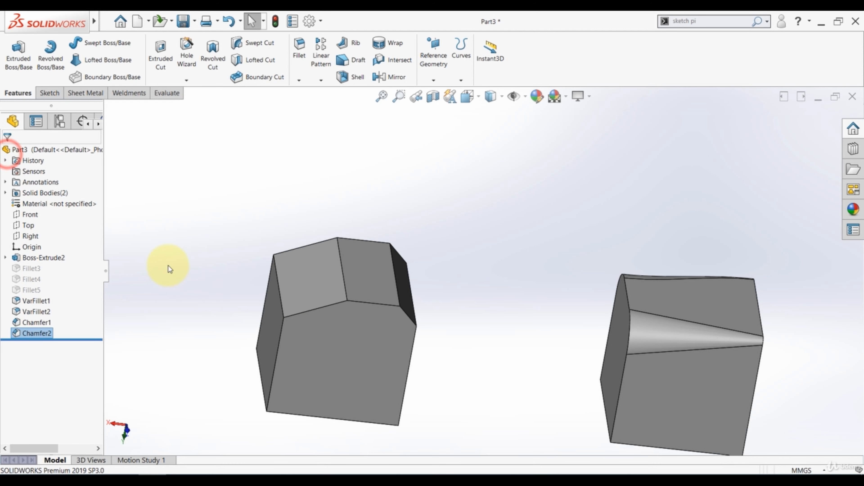
pyautogui.click(187, 239)
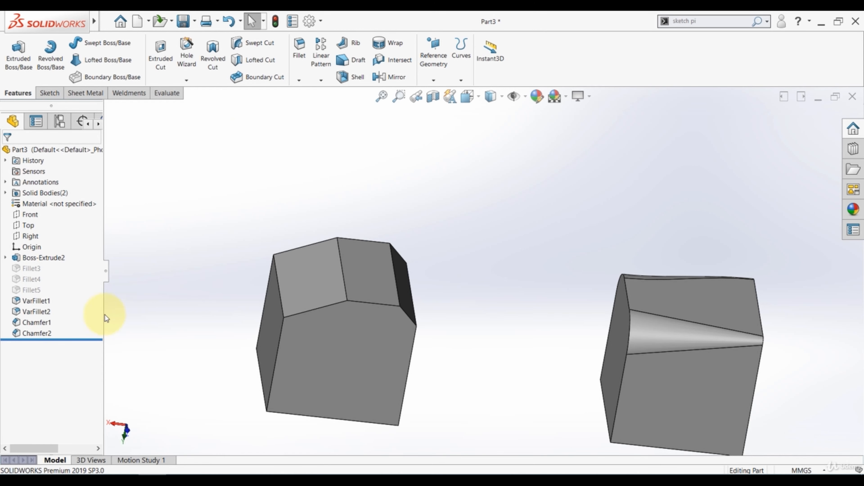
# Suppress both Chamfer1 and Chamfer2 together to restore the plain cube.
pyautogui.keyDown('shift'); pyautogui.click(46, 332); pyautogui.keyUp('shift')
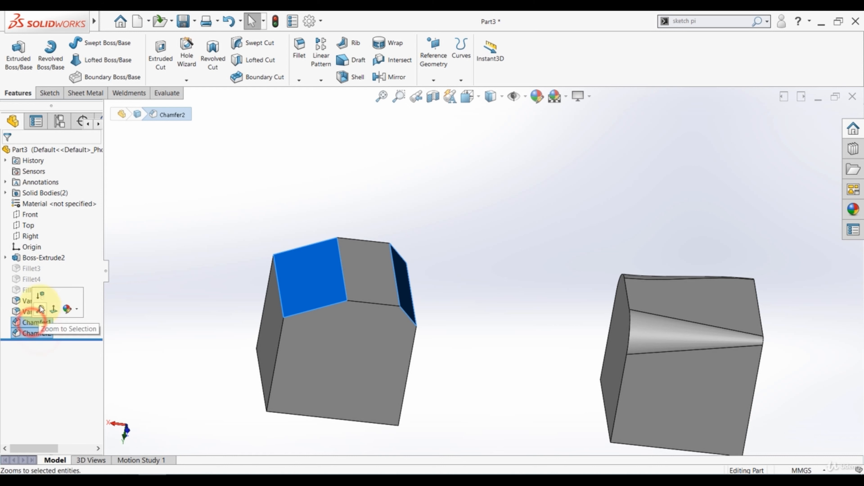
pyautogui.click(40, 302)
pyautogui.click(239, 181)
# Chamfer all edges of the plain cube's top face by selecting the face, with a 5 mm distance at 45 degrees.
pyautogui.click(299, 81)
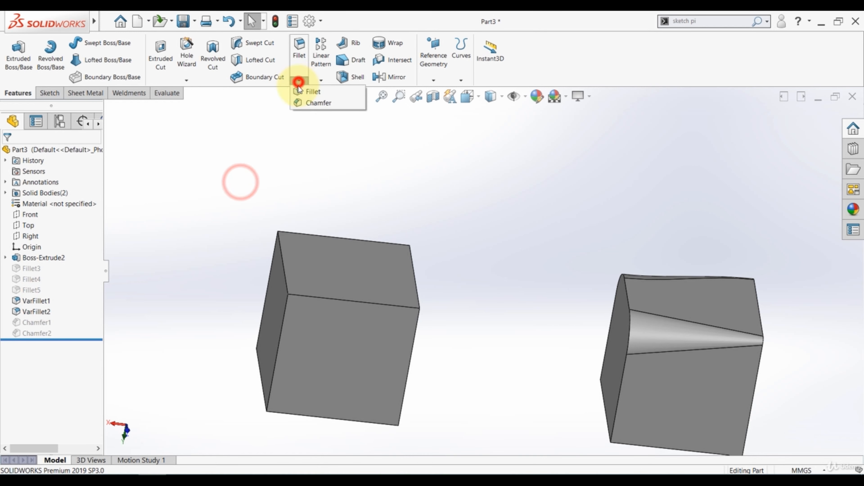
pyautogui.click(307, 103)
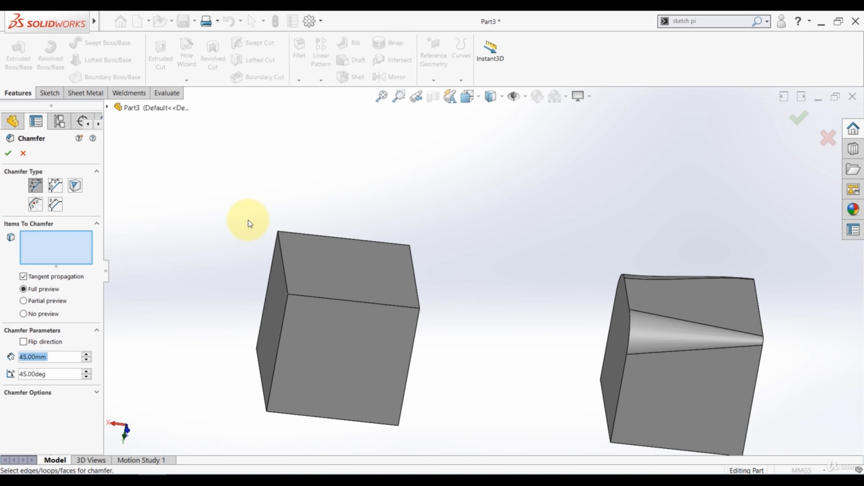
pyautogui.click(346, 269)
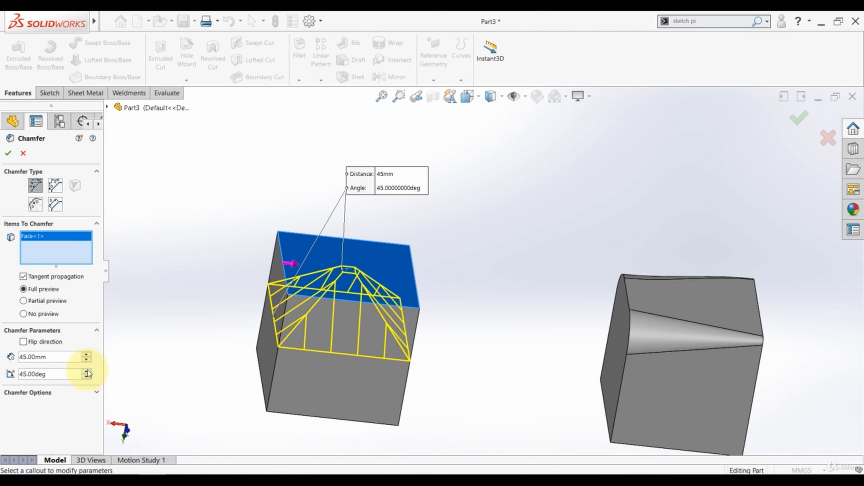
pyautogui.click(86, 359)
pyautogui.click(87, 359)
pyautogui.click(86, 359)
pyautogui.click(86, 360)
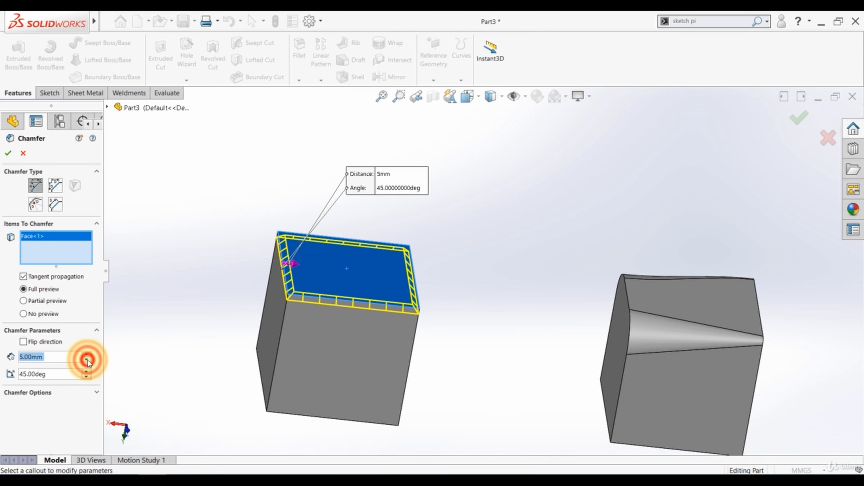
pyautogui.click(9, 154)
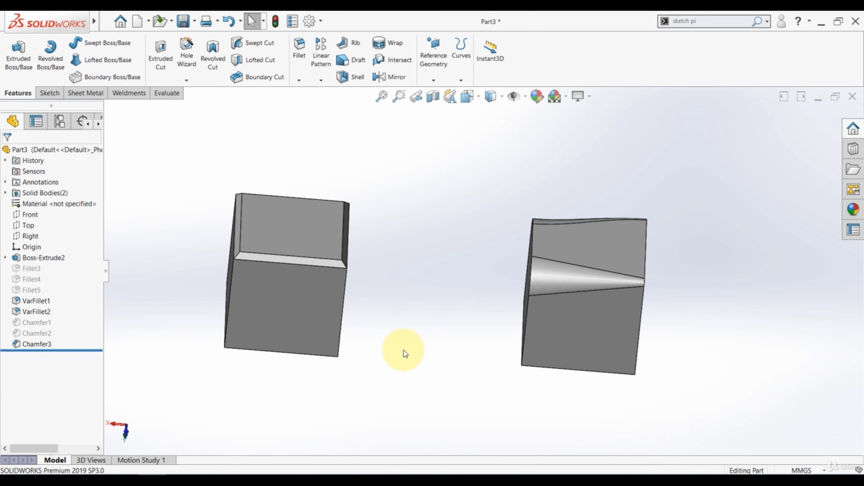
pyautogui.scroll(2, 404, 350)
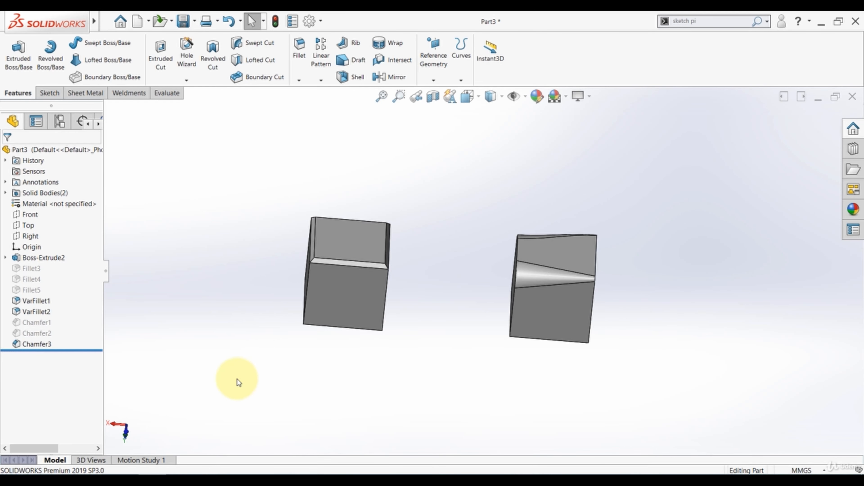
# Suppress the top-face chamfer and return the model to the isometric view.
pyautogui.click(228, 380)
pyautogui.click(40, 345)
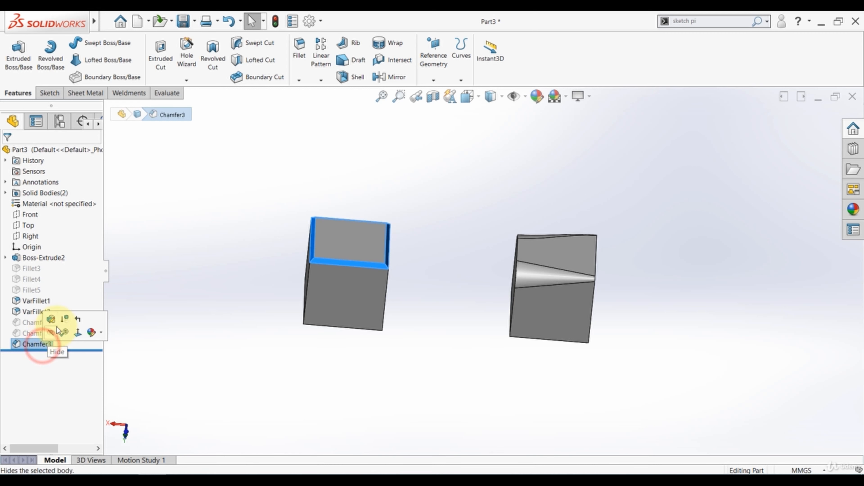
pyautogui.click(65, 320)
pyautogui.hotkey('ctrl', '7')
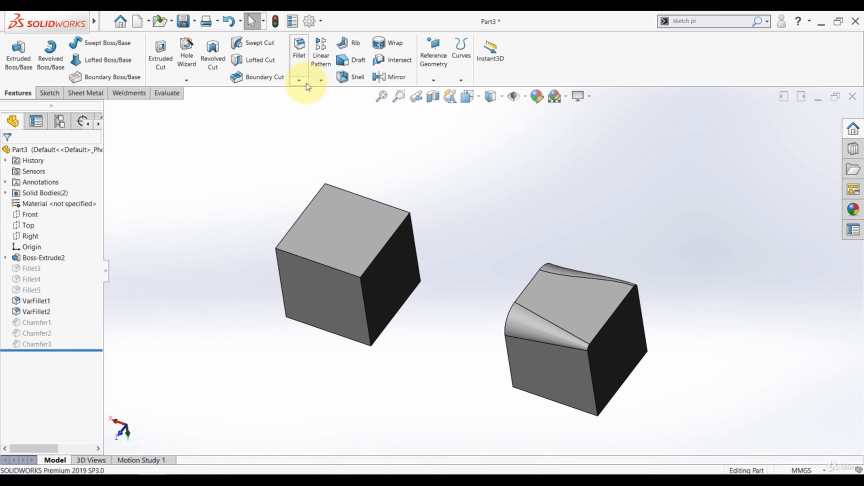
# Start a vertex chamfer on the plain cube's front top corner, where the top face meets the two visible side faces.
pyautogui.click(303, 81)
pyautogui.click(306, 102)
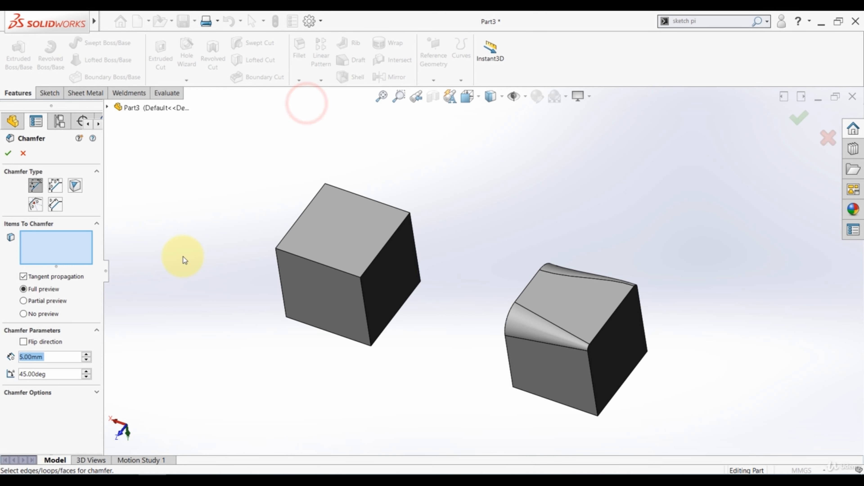
pyautogui.click(75, 186)
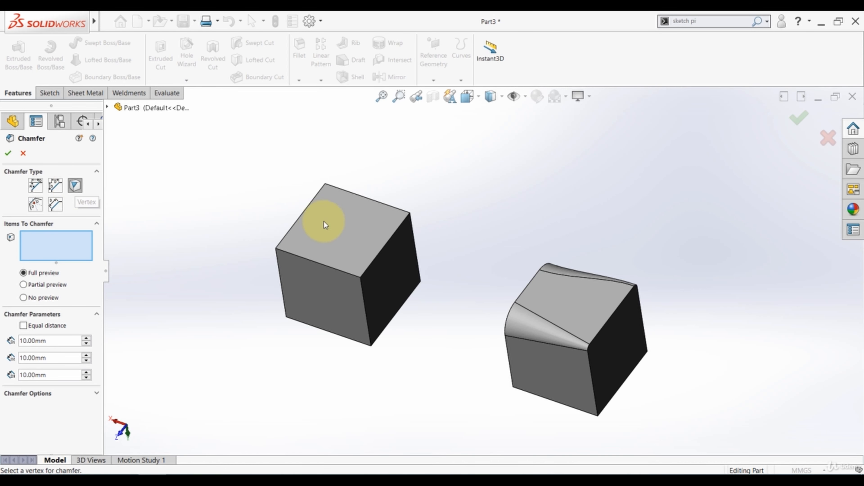
pyautogui.scroll(-2, 391, 257)
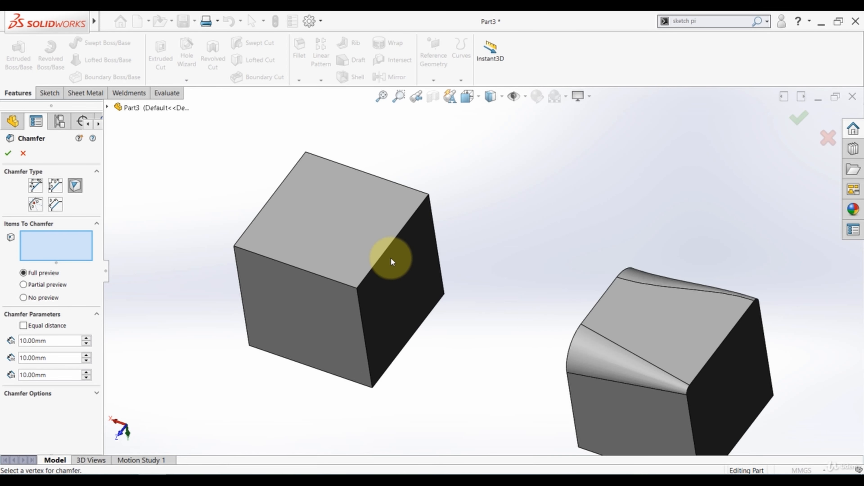
pyautogui.click(356, 287)
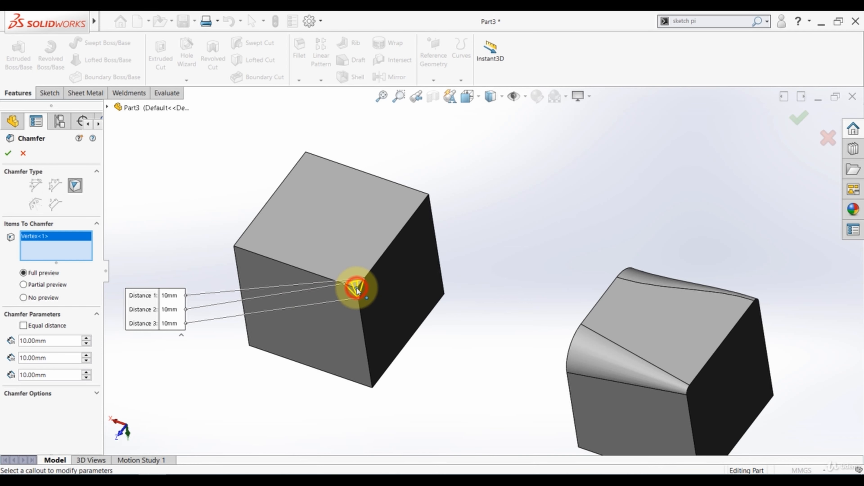
pyautogui.moveTo(337, 361); pyautogui.dragTo(342, 340, button='middle')
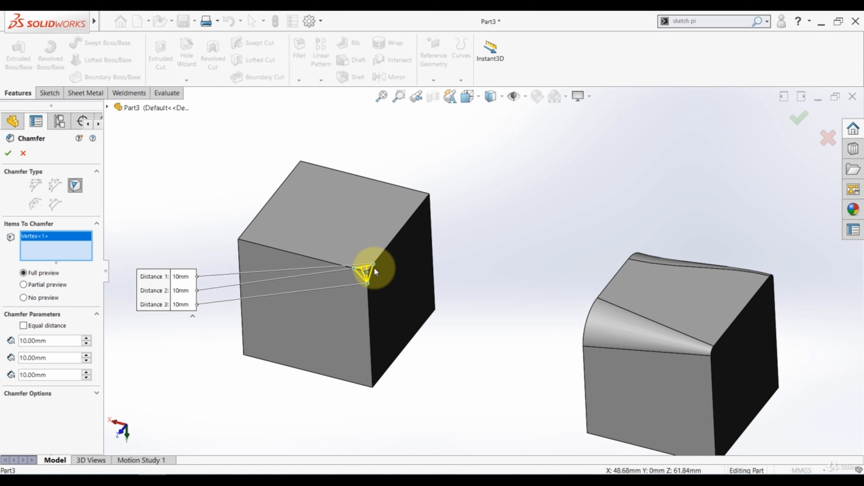
pyautogui.scroll(-1, 374, 271)
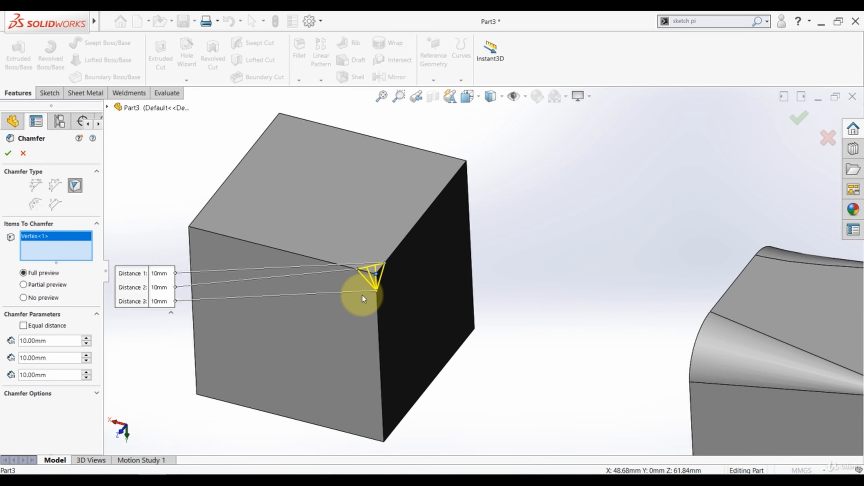
# Set all three distances of the vertex chamfer to 40 mm.
pyautogui.click(87, 339)
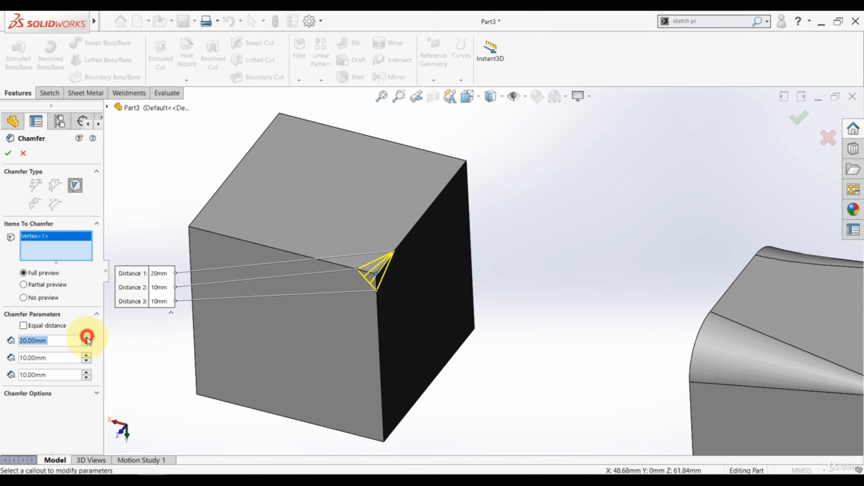
pyautogui.click(86, 339)
pyautogui.click(86, 339)
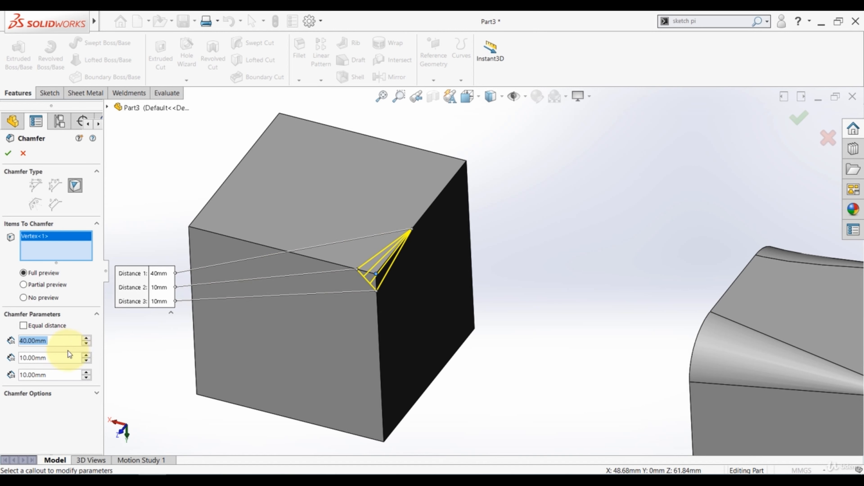
pyautogui.click(59, 360)
pyautogui.click(86, 355)
pyautogui.click(87, 355)
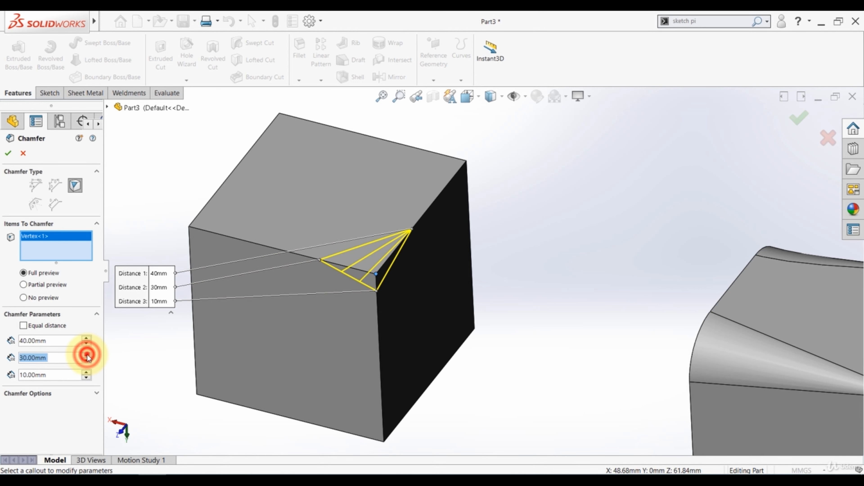
pyautogui.click(87, 355)
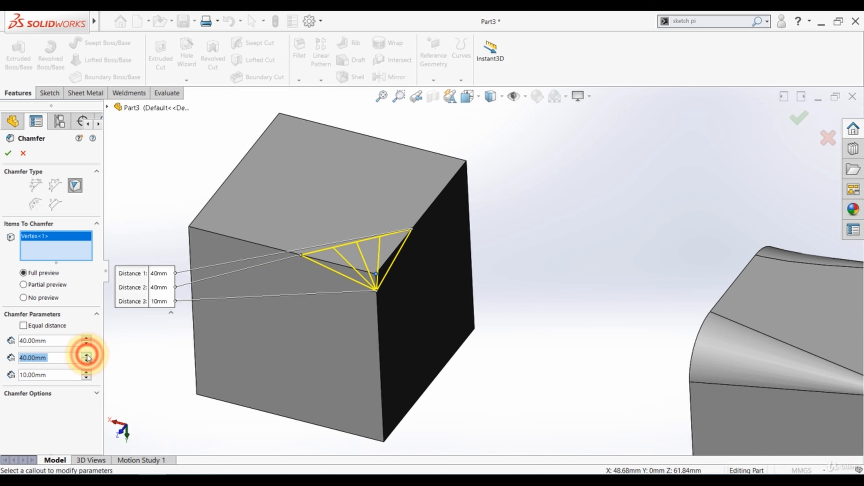
pyautogui.click(88, 372)
pyautogui.click(88, 372)
pyautogui.click(88, 372)
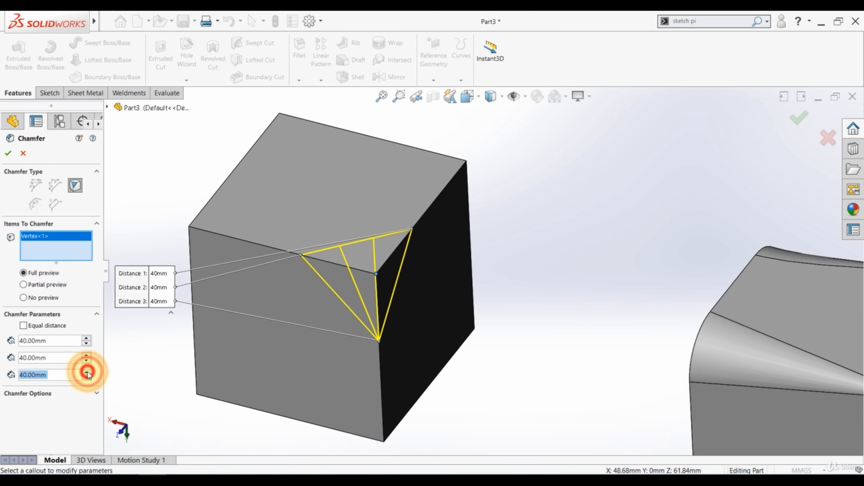
# Make the vertex chamfer equal-distance, try 50 mm, return it to 40 mm and accept the feature.
pyautogui.click(28, 330)
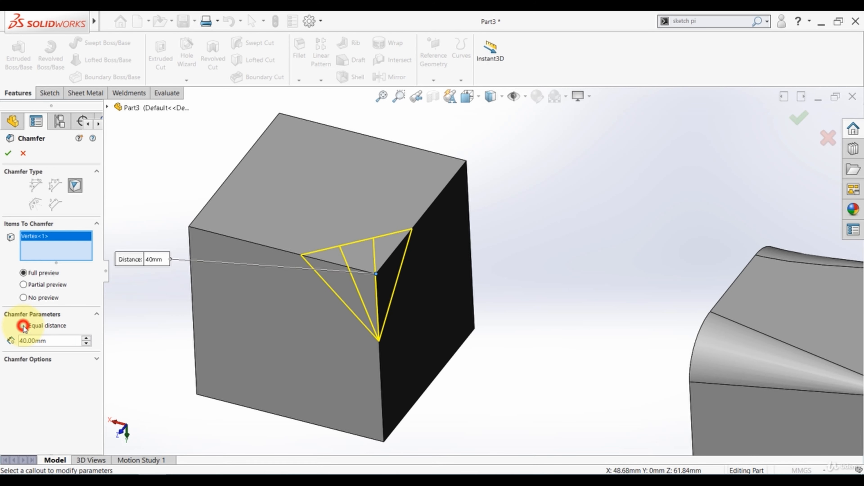
pyautogui.click(86, 339)
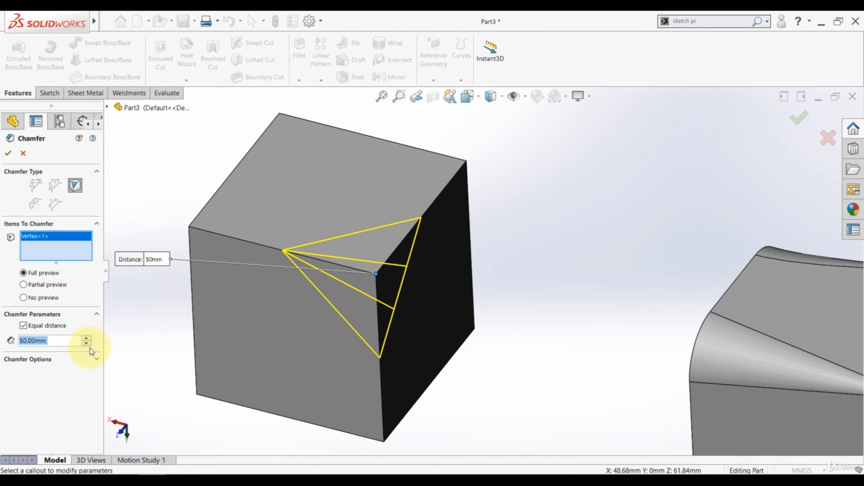
pyautogui.click(87, 344)
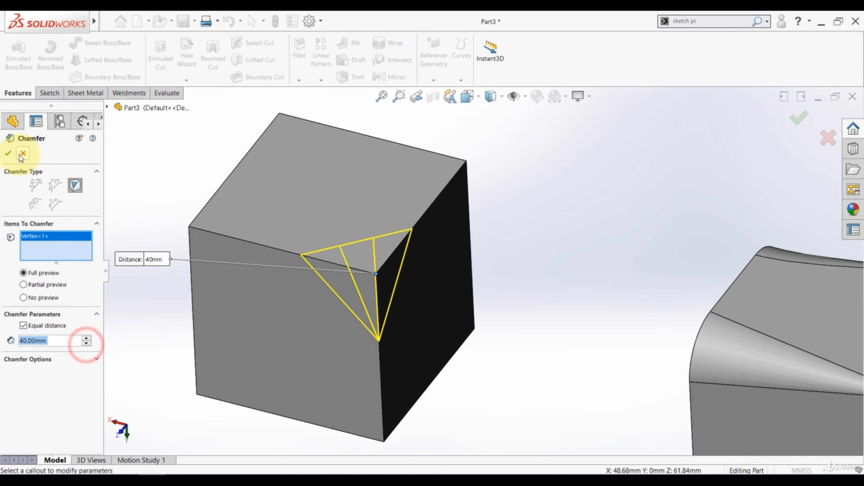
pyautogui.click(8, 153)
pyautogui.scroll(7, 339, 280)
pyautogui.moveTo(342, 293); pyautogui.dragTo(624, 285, button='middle')
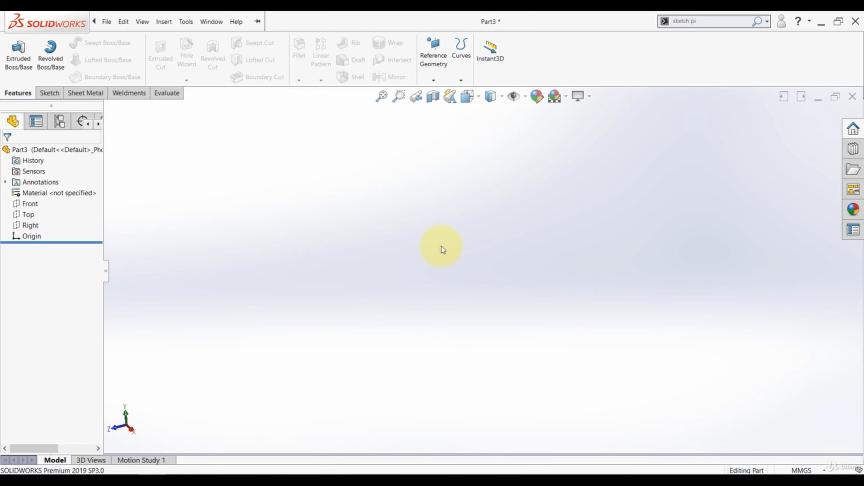
# On the Front plane, sketch a near-vertical line about 43 mm long down to the origin and a horizontal line about 52 mm long from it.
pyautogui.moveTo(441, 246); pyautogui.dragTo(364, 325, button='middle')
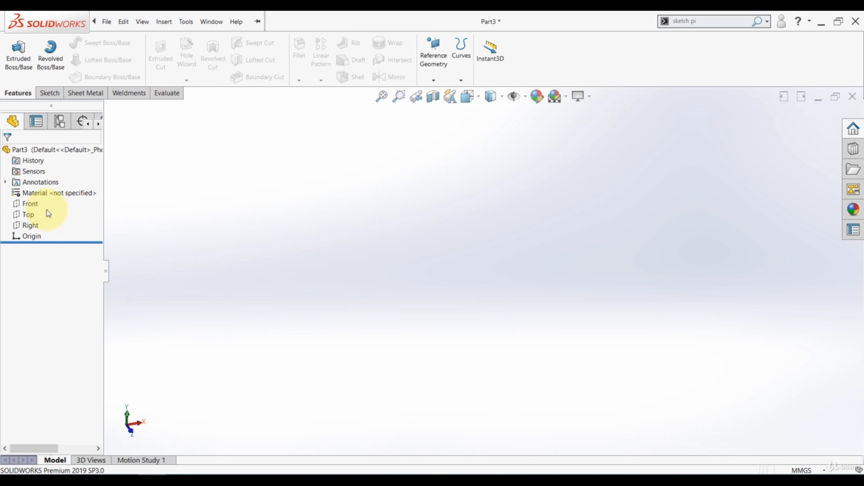
pyautogui.click(29, 204)
pyautogui.click(37, 188)
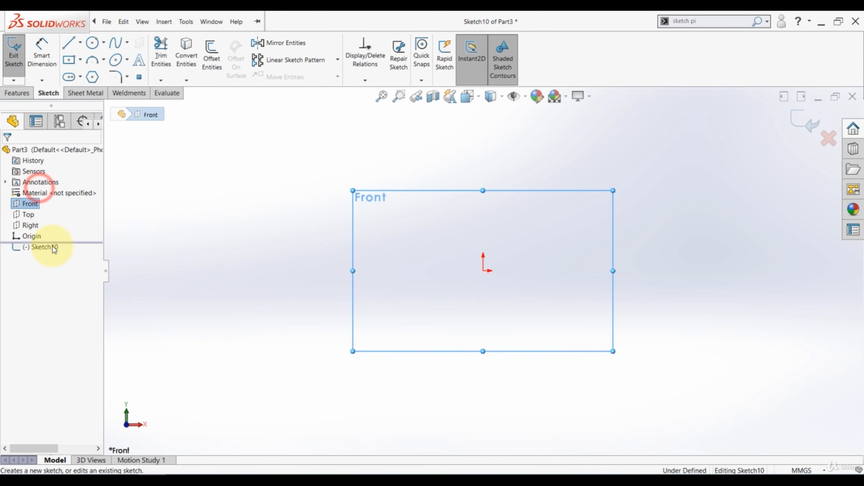
pyautogui.click(480, 203)
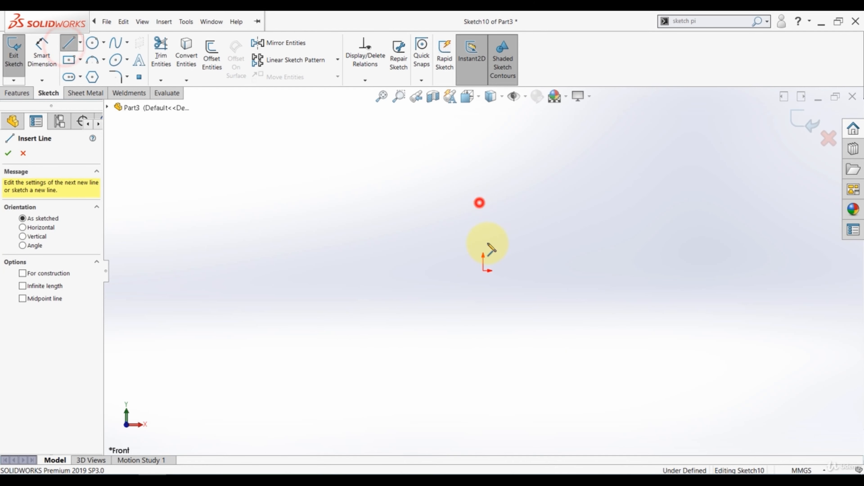
pyautogui.click(482, 271)
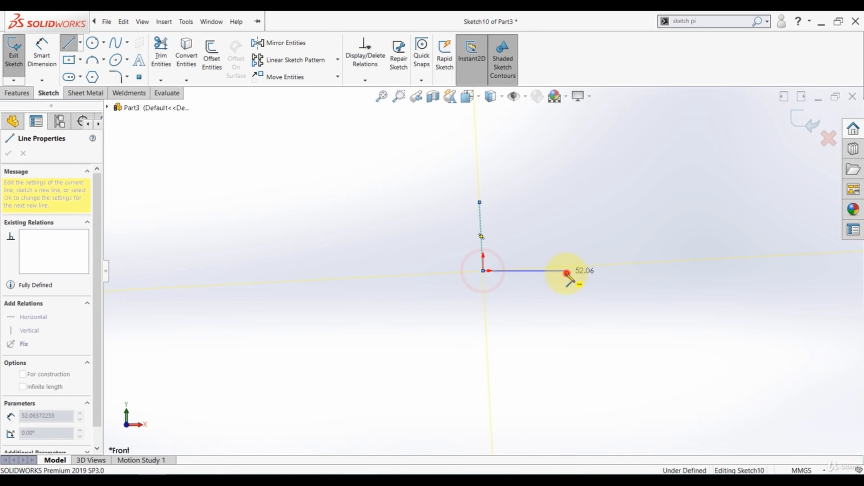
pyautogui.doubleClick(567, 272)
# Make the two sketch lines equal in length and constrain the upright line to vertical.
pyautogui.click(543, 271)
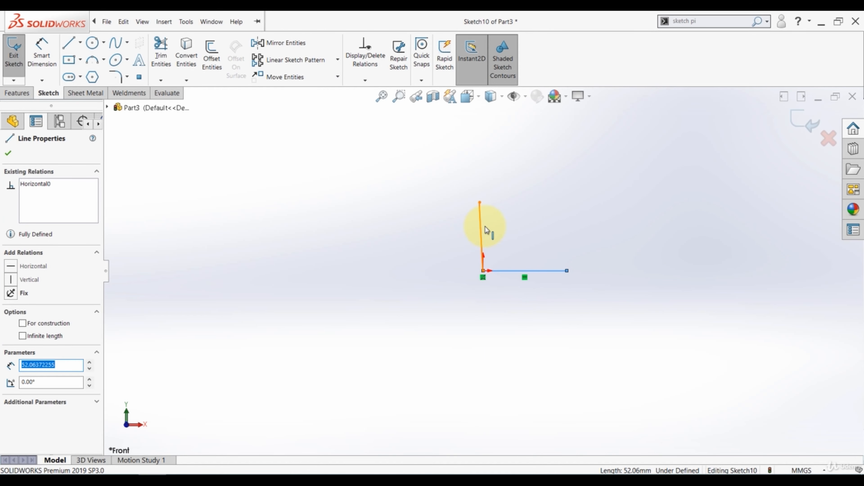
pyautogui.keyDown('ctrl'); pyautogui.click(482, 226); pyautogui.keyUp('ctrl')
pyautogui.click(575, 186)
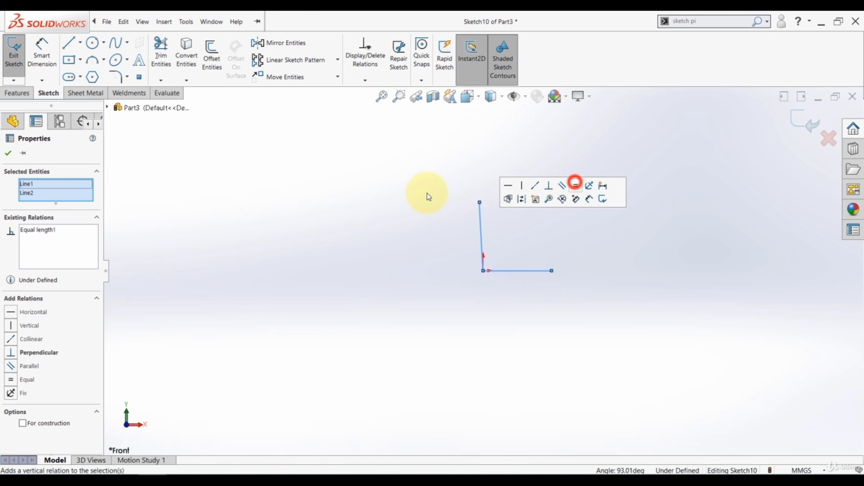
pyautogui.click(419, 193)
pyautogui.click(478, 223)
pyautogui.click(516, 184)
pyautogui.click(419, 183)
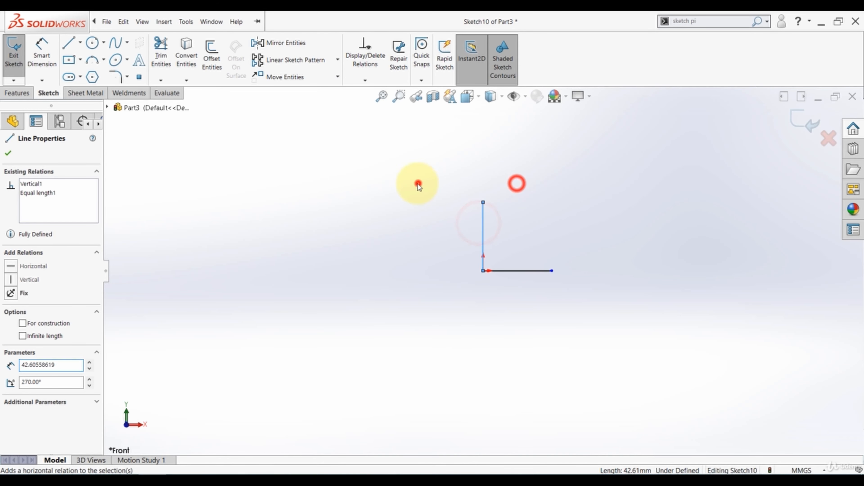
# Dimension the vertical line to 100 mm and exit the sketch.
pyautogui.click(43, 52)
pyautogui.click(483, 228)
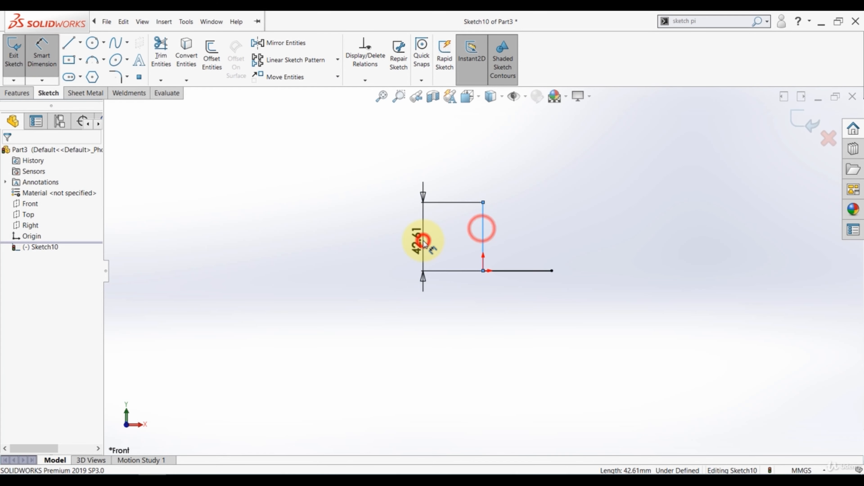
pyautogui.click(422, 240)
pyautogui.write('100')
pyautogui.press('Return')
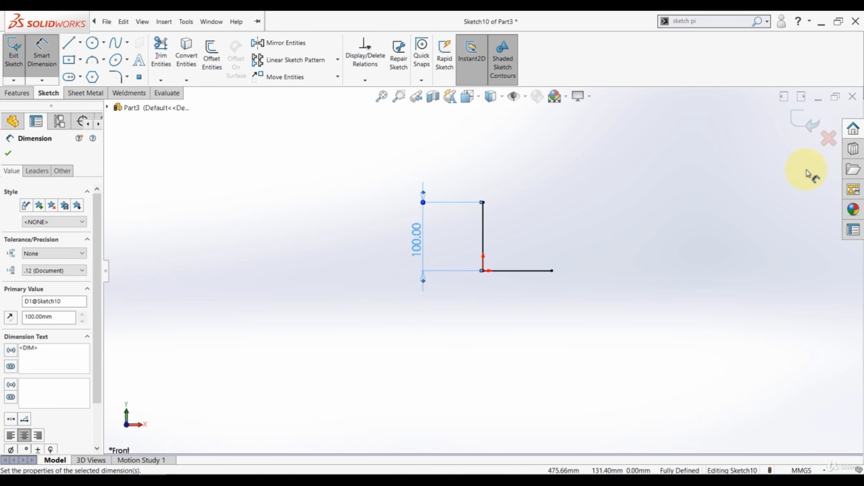
pyautogui.click(804, 122)
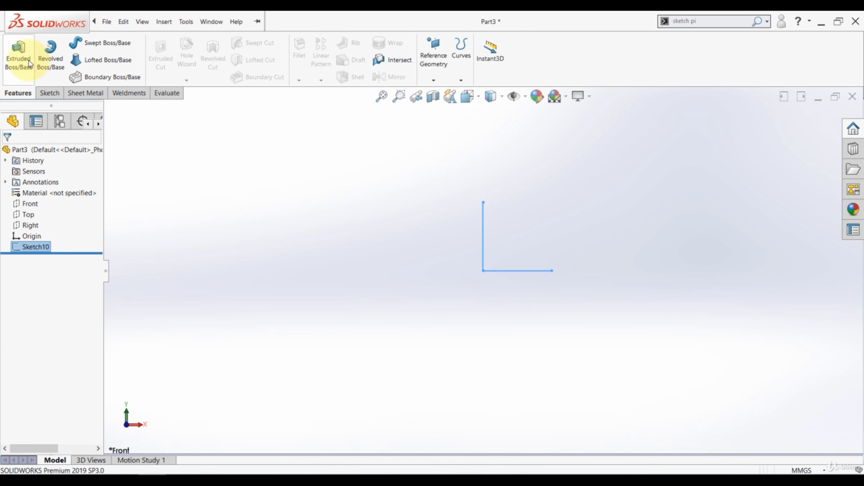
# Start a thin boss extrusion of the L-shaped sketch, 100 mm deep with a 10 mm one-direction wall.
pyautogui.click(18, 56)
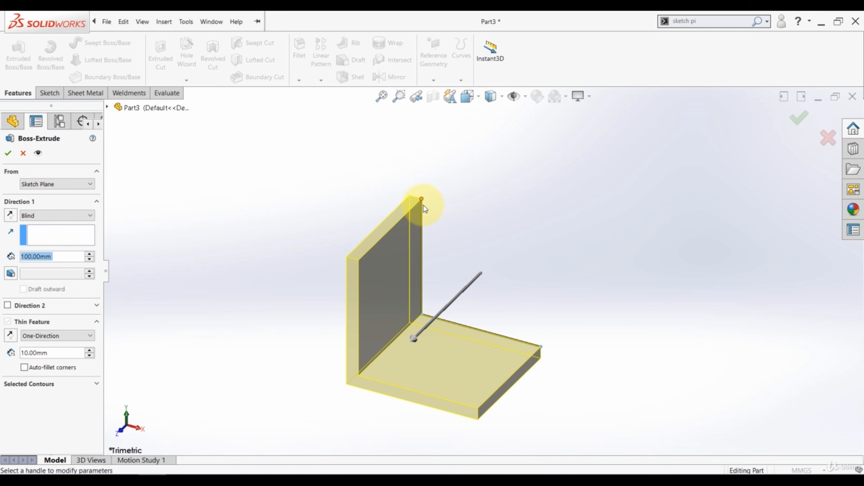
pyautogui.moveTo(309, 289); pyautogui.dragTo(314, 270, button='middle')
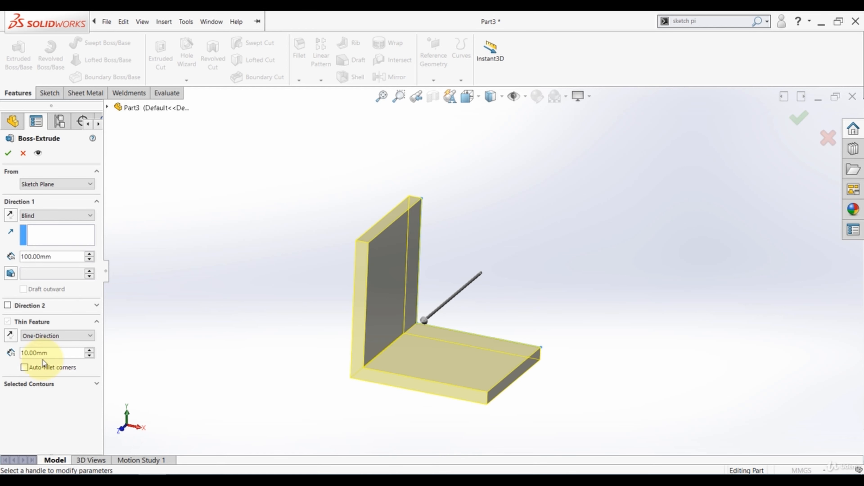
# Try the thin wall on the inner side of the L in the front view, and return it to the outer side.
pyautogui.click(11, 340)
pyautogui.click(11, 340)
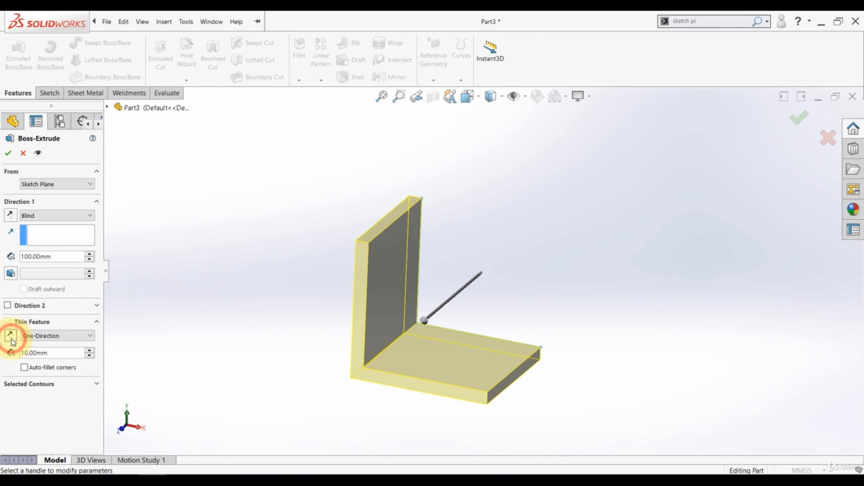
pyautogui.scroll(3, 359, 324)
pyautogui.moveTo(359, 324); pyautogui.dragTo(365, 340, button='middle')
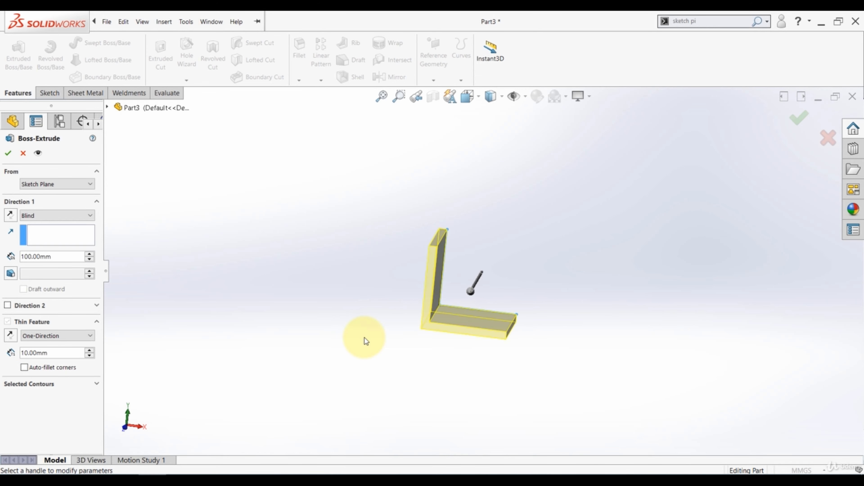
pyautogui.press('space')
pyautogui.click(367, 332)
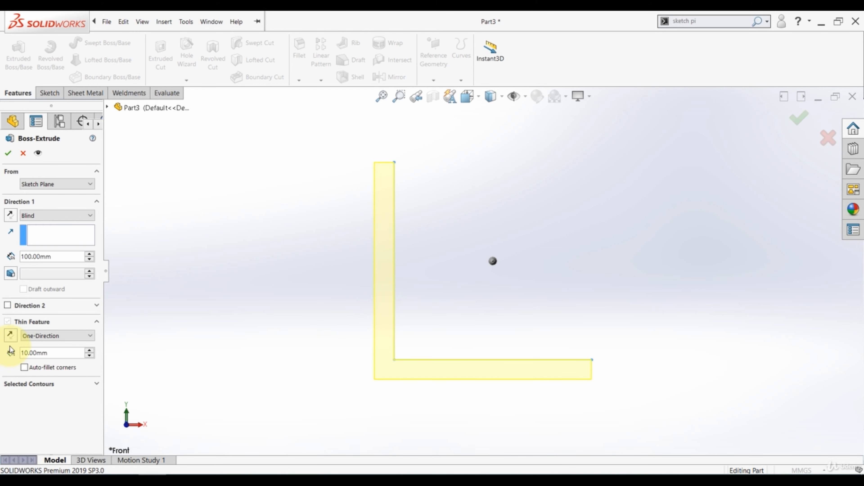
pyautogui.click(10, 335)
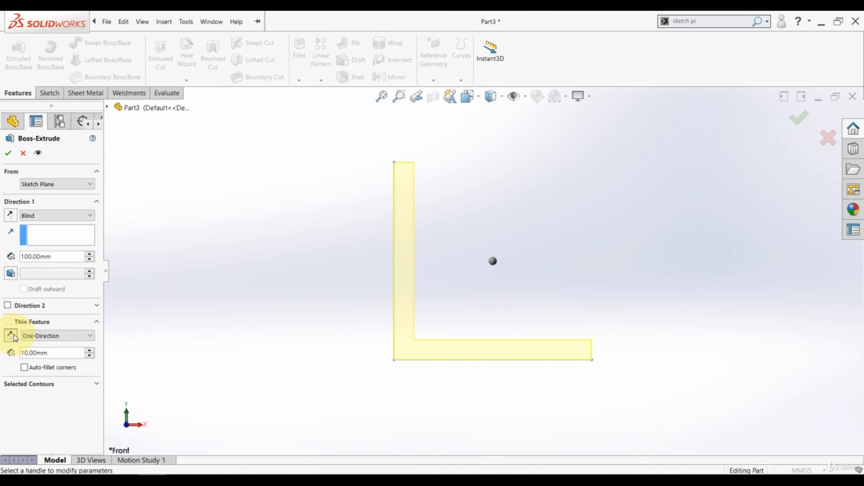
pyautogui.click(11, 335)
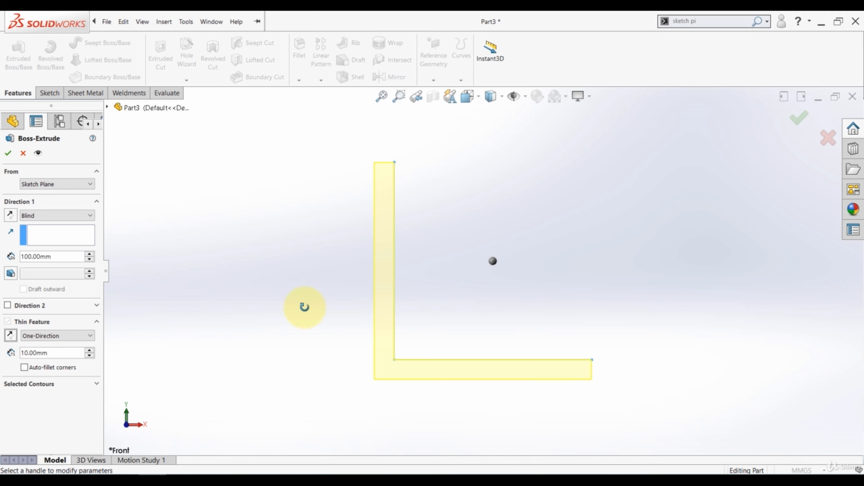
# Change the extrusion's end condition to Mid Plane with a 100 mm depth and accept the thin feature.
pyautogui.moveTo(305, 307); pyautogui.dragTo(290, 325, button='middle')
pyautogui.click(47, 256)
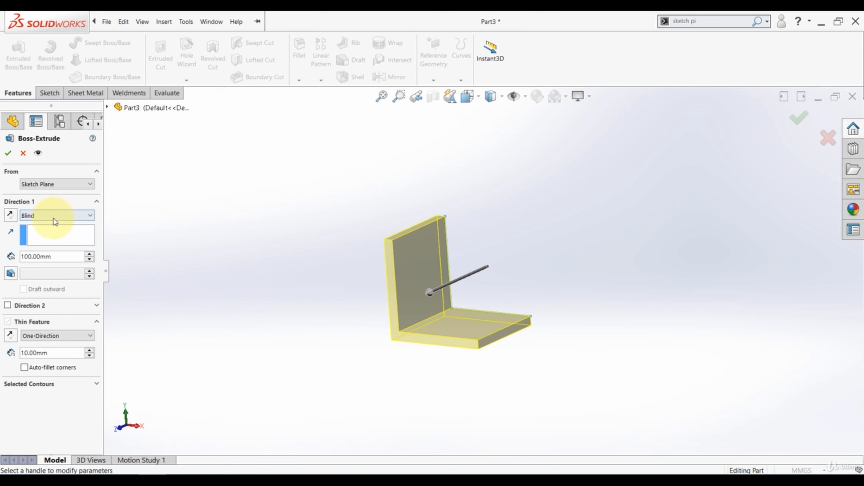
pyautogui.click(64, 214)
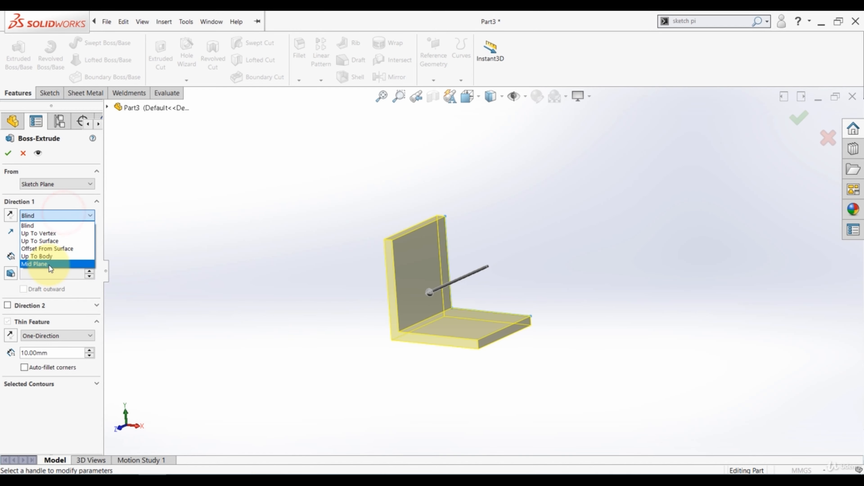
pyautogui.click(49, 265)
pyautogui.click(8, 153)
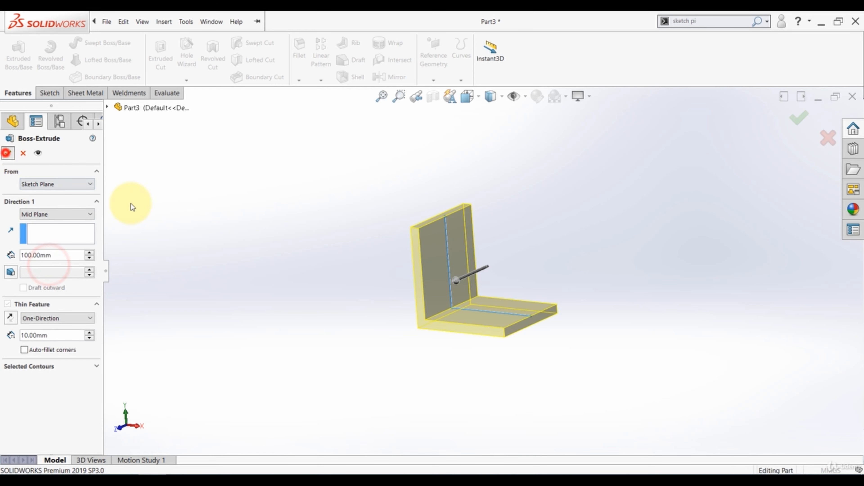
# Inspect the finished L-shaped thin part from several angles.
pyautogui.click(308, 252)
pyautogui.moveTo(332, 251); pyautogui.dragTo(351, 240, button='middle')
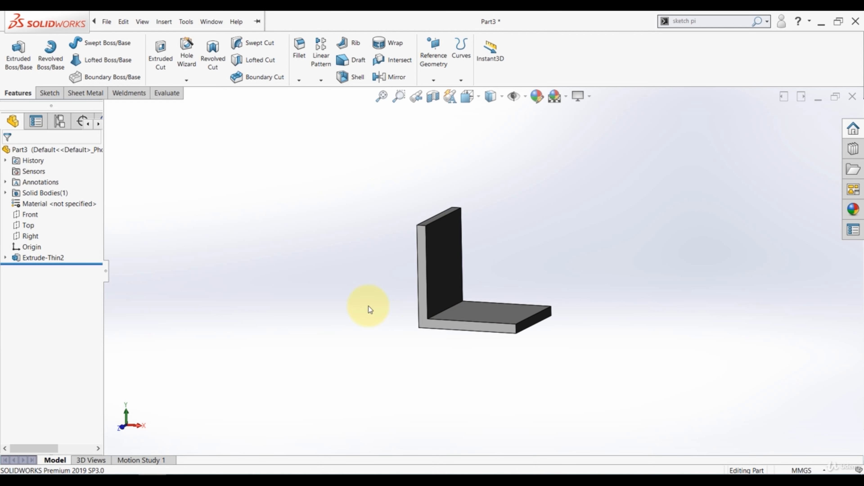
pyautogui.moveTo(371, 309); pyautogui.dragTo(405, 345, button='middle')
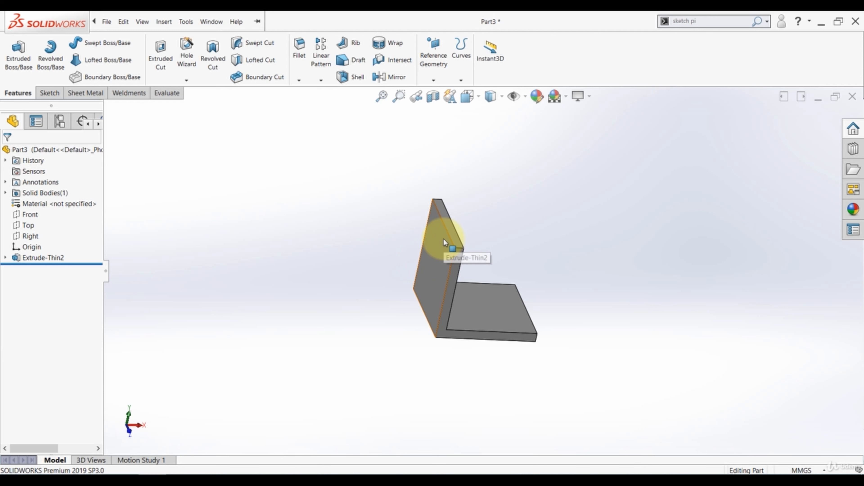
pyautogui.moveTo(398, 286); pyautogui.dragTo(371, 264, button='middle')
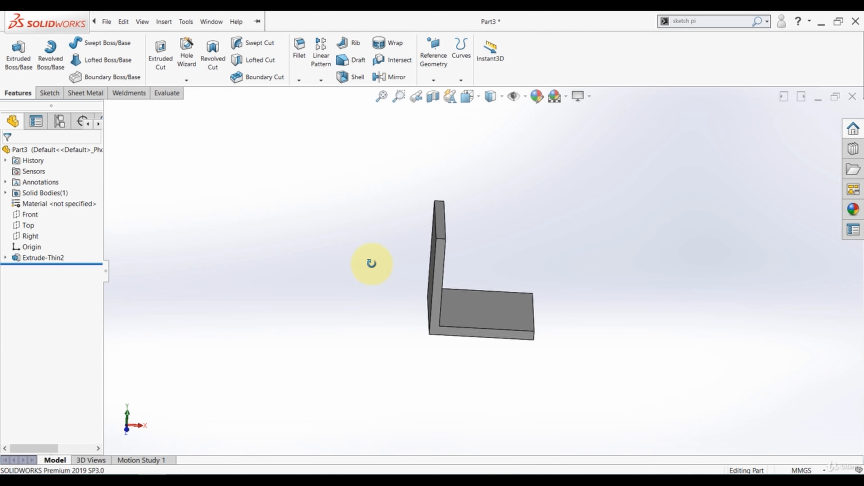
pyautogui.moveTo(431, 260); pyautogui.dragTo(450, 243, button='middle')
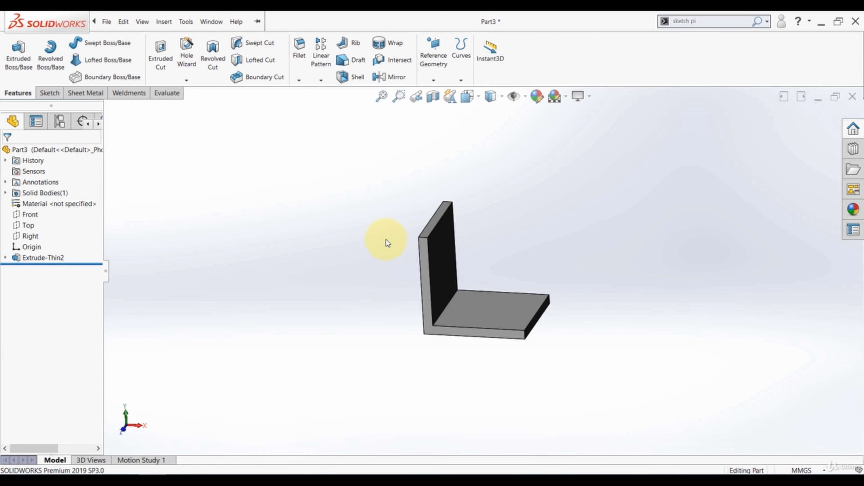
pyautogui.moveTo(387, 239); pyautogui.dragTo(431, 237, button='middle')
pyautogui.moveTo(536, 264); pyautogui.dragTo(401, 275, button='middle')
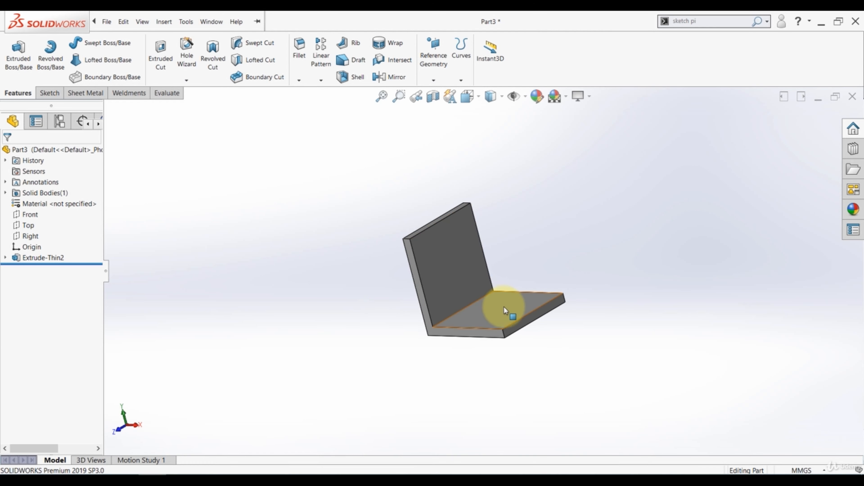
# Start a Rib feature with its sketch on the Front plane and view the sketch plane head-on.
pyautogui.click(343, 46)
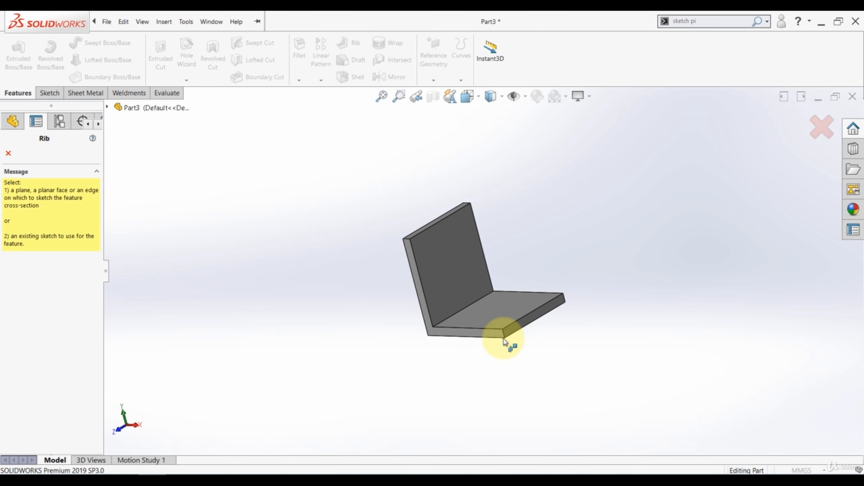
pyautogui.click(107, 107)
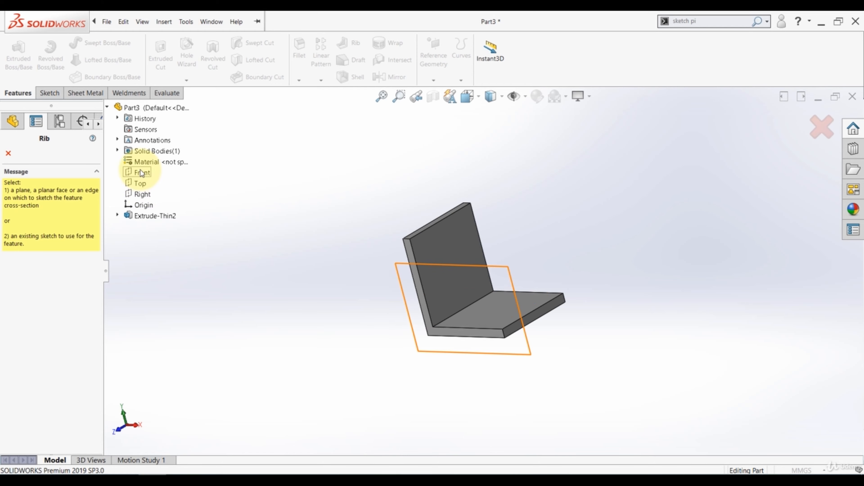
pyautogui.click(141, 171)
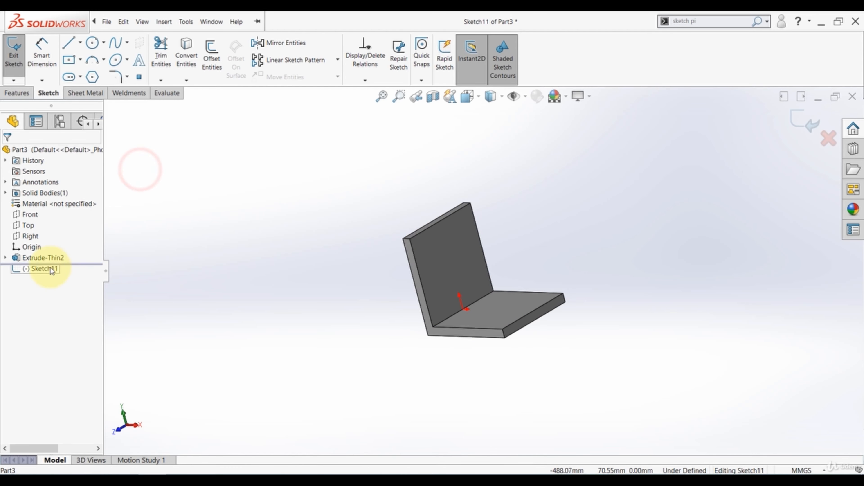
pyautogui.click(49, 268)
pyautogui.click(71, 260)
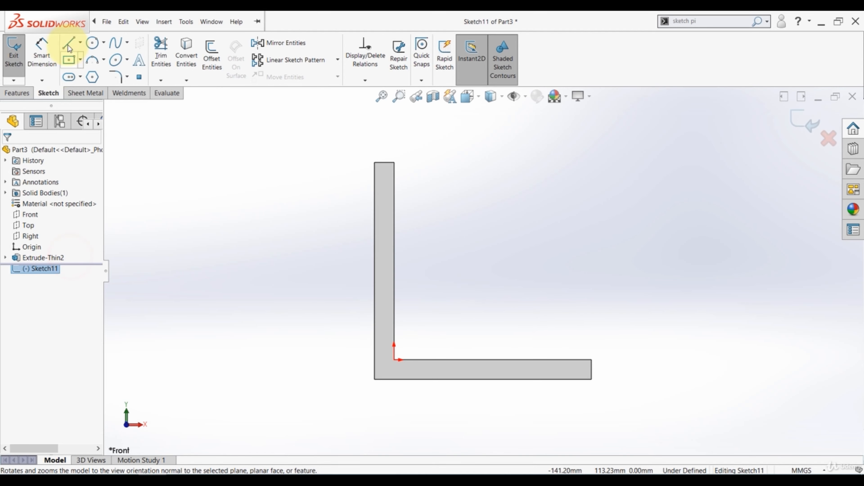
# Sketch a diagonal line from the vertical wall's upper inner corner to the base's upper outer corner, and exit the rib sketch.
pyautogui.click(68, 44)
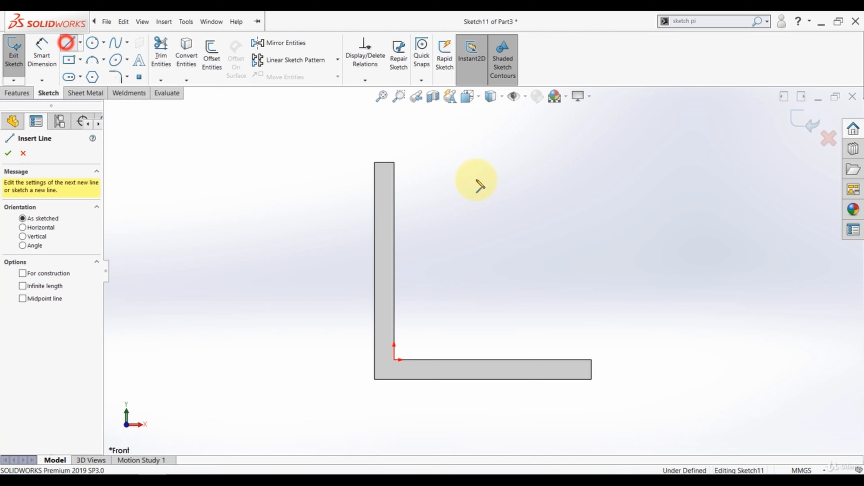
pyautogui.click(394, 162)
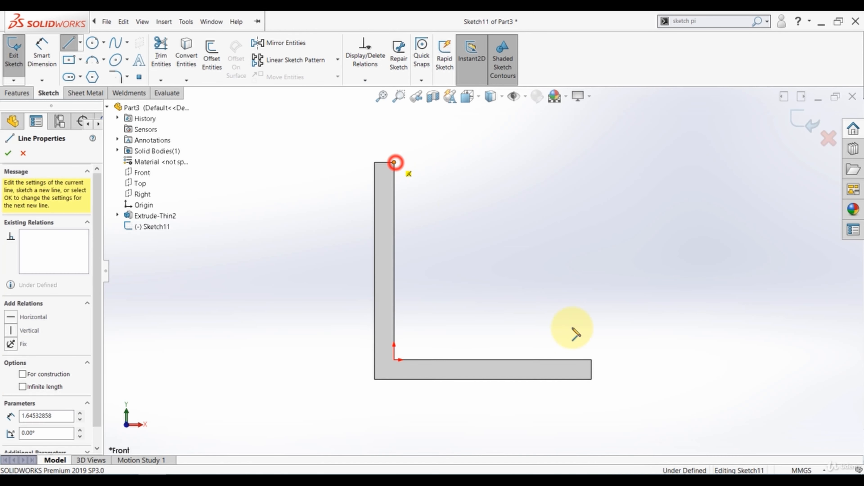
pyautogui.click(592, 359)
pyautogui.press('Escape')
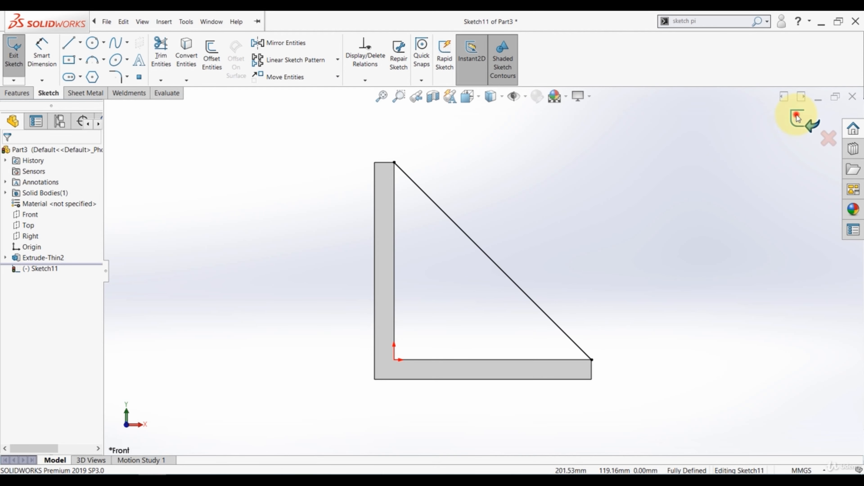
pyautogui.click(796, 115)
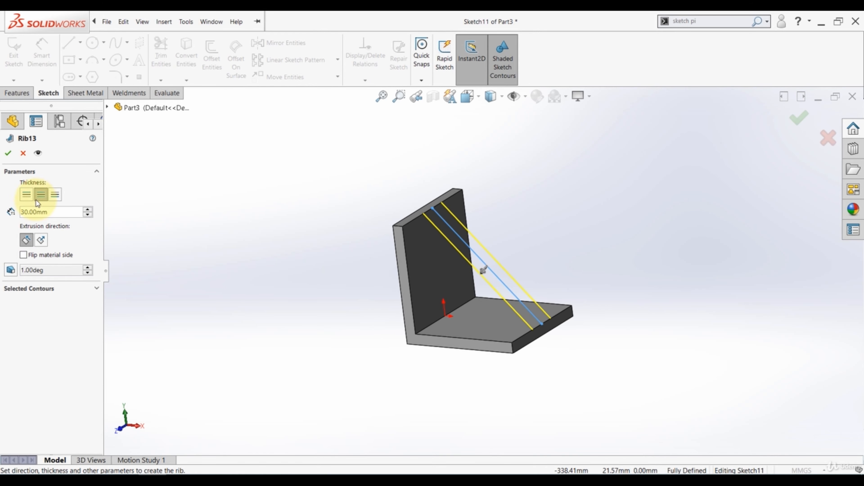
# Try a rib thickness of 40 mm applied to both sides of the sketch line.
pyautogui.click(27, 195)
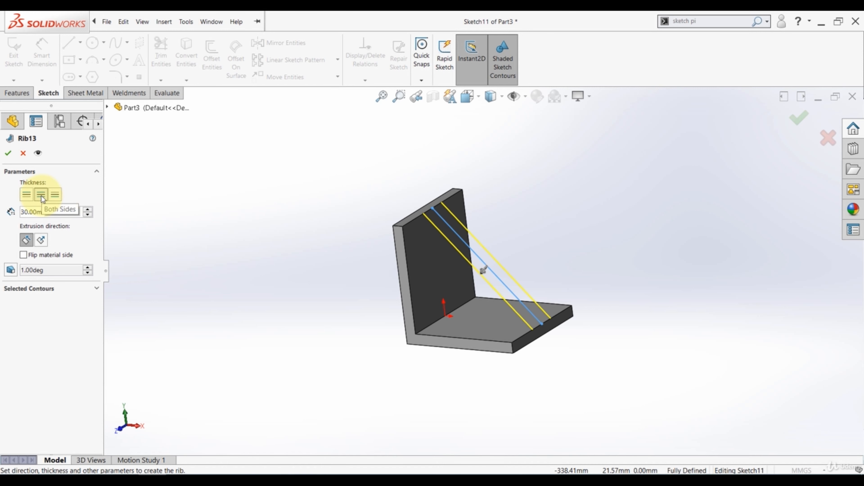
pyautogui.moveTo(278, 228); pyautogui.dragTo(257, 247, button='middle')
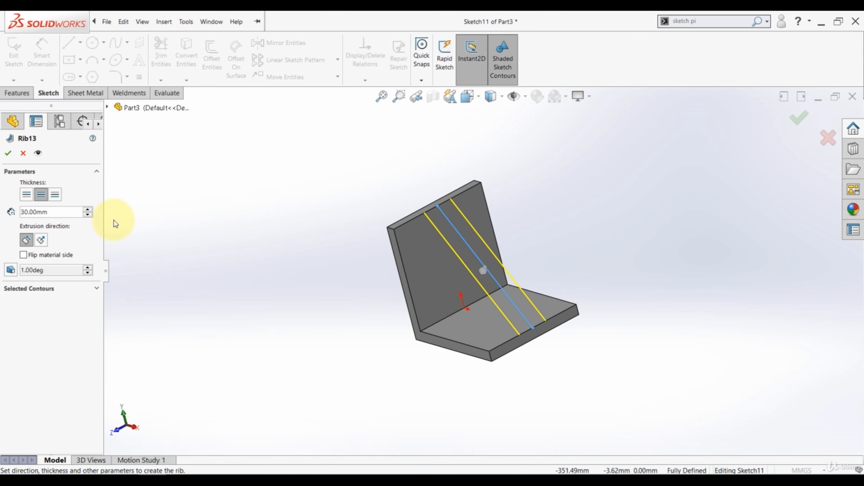
pyautogui.click(88, 209)
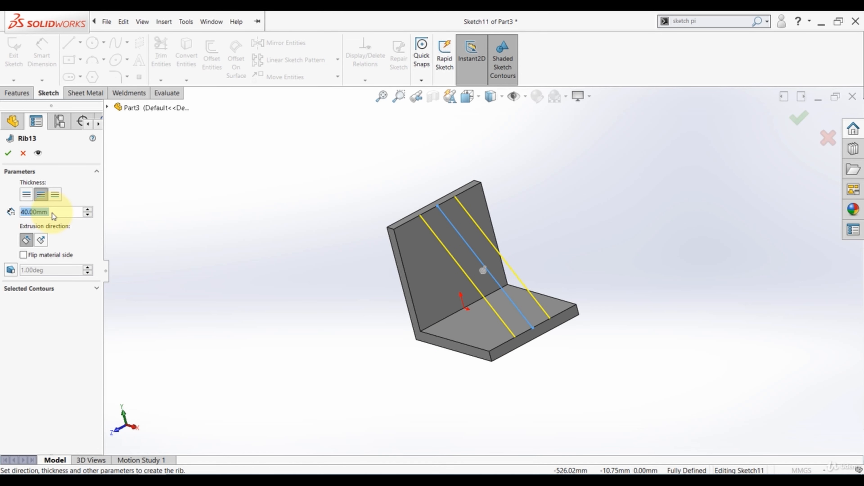
pyautogui.moveTo(544, 289); pyautogui.dragTo(512, 310, button='middle')
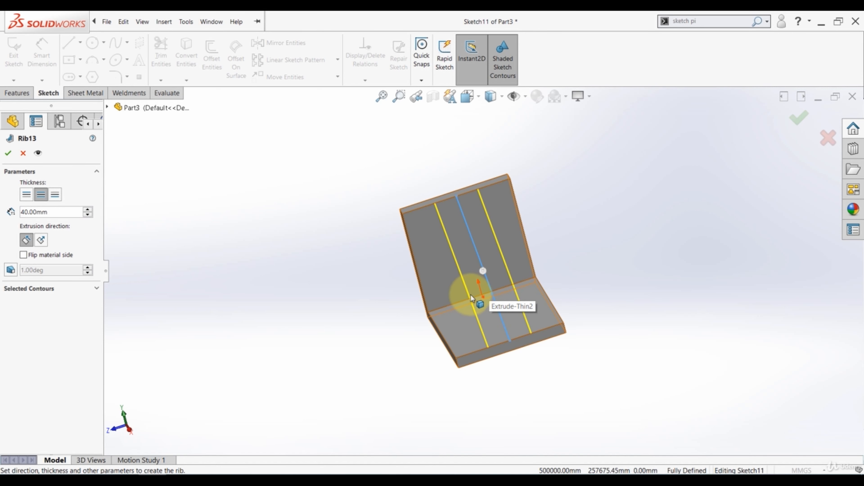
# Compare placing the 40 mm rib thickness on one side of the sketch line and on the opposite side.
pyautogui.click(55, 201)
pyautogui.click(26, 194)
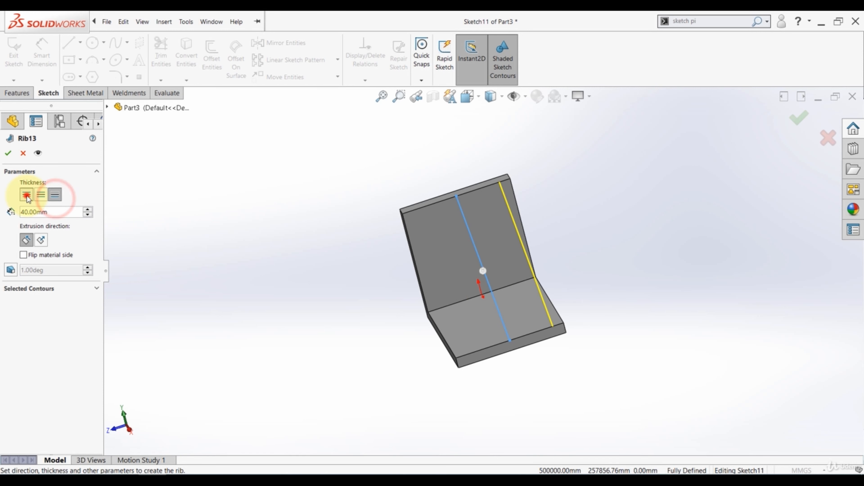
pyautogui.click(54, 196)
pyautogui.click(26, 196)
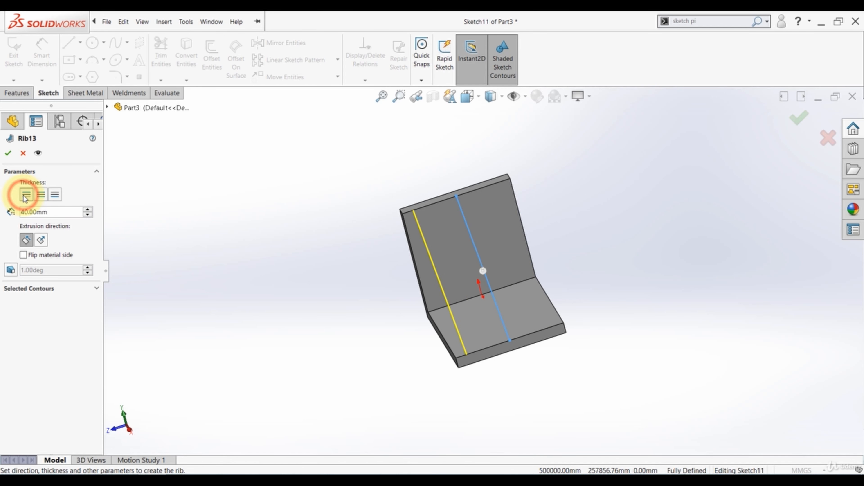
pyautogui.click(55, 196)
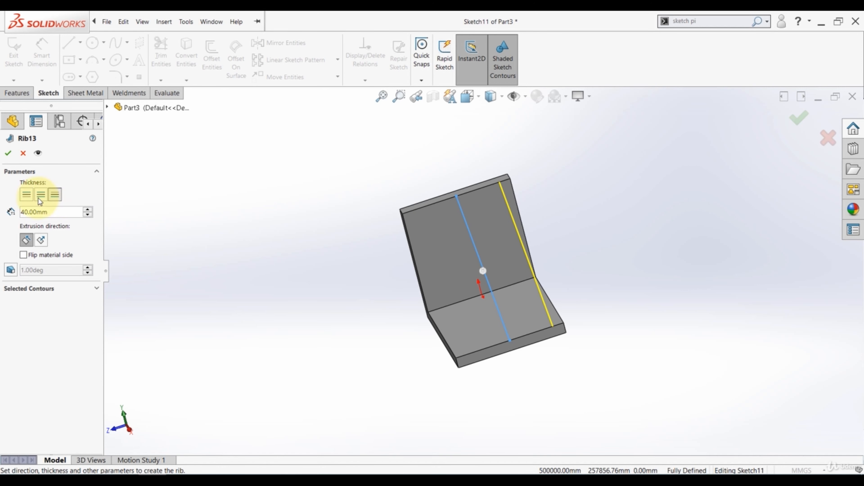
# Set the rib thickness to 20 mm and apply it to both sides of the sketch line.
pyautogui.doubleClick(47, 213)
pyautogui.write('2')
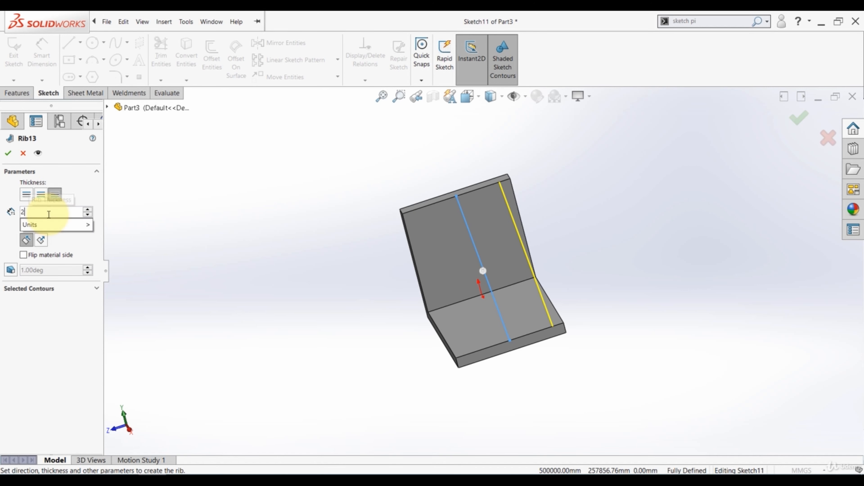
pyautogui.write('0')
pyautogui.press('Return')
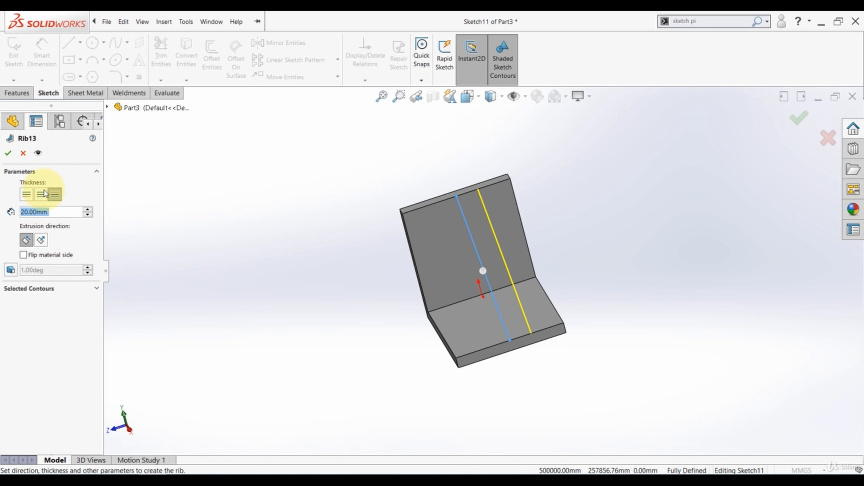
pyautogui.click(43, 194)
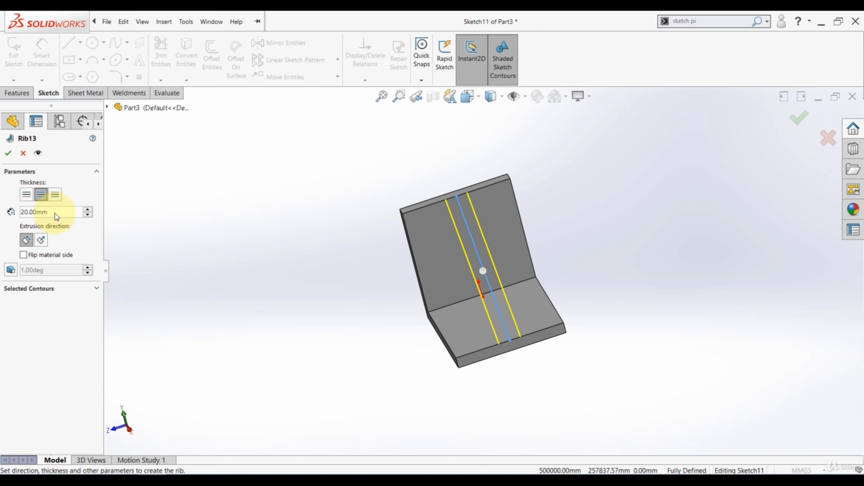
# Try flipping the rib's material direction with the preview arrow, and restore it towards the L's inner corner.
pyautogui.moveTo(374, 302); pyautogui.dragTo(474, 263, button='middle')
pyautogui.scroll(-3, 500, 269)
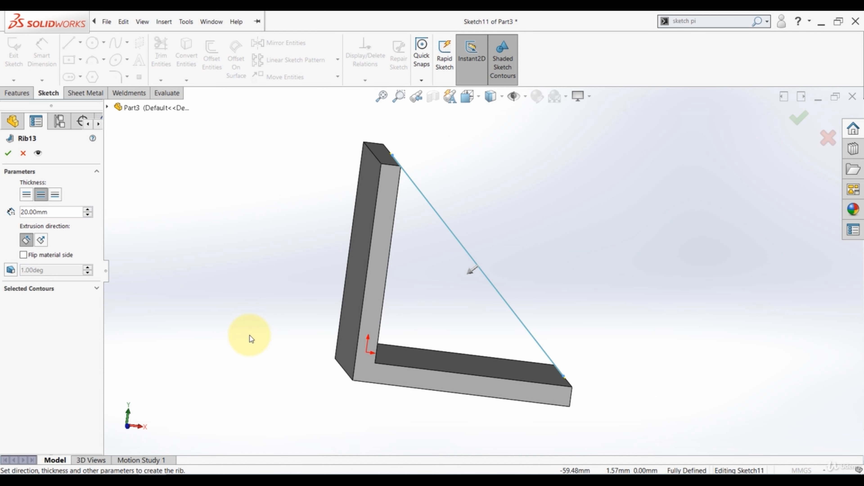
pyautogui.moveTo(273, 245); pyautogui.dragTo(264, 241, button='middle')
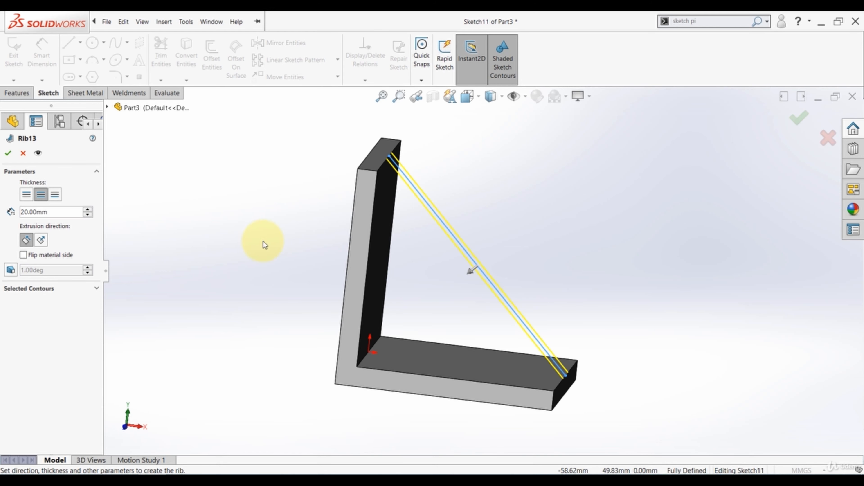
pyautogui.click(466, 272)
pyautogui.click(486, 260)
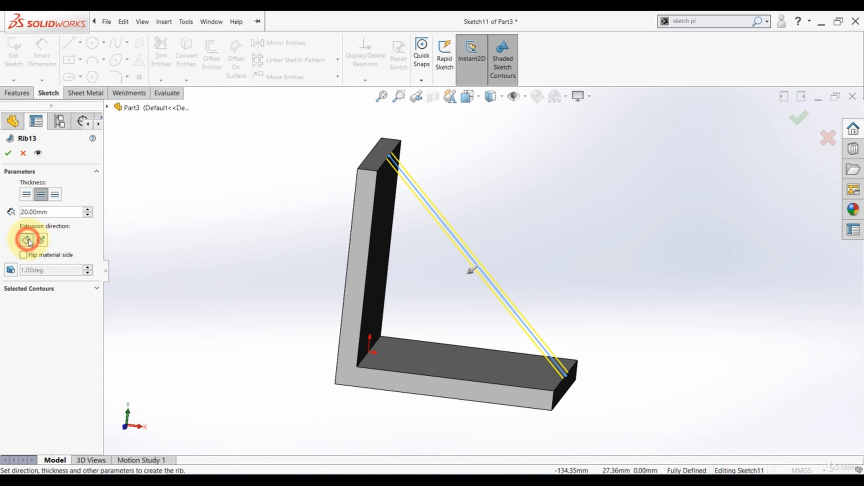
# Try the rib extrusion direction normal to the sketch, and return it to parallel to the sketch.
pyautogui.click(41, 239)
pyautogui.moveTo(183, 285); pyautogui.dragTo(231, 285, button='middle')
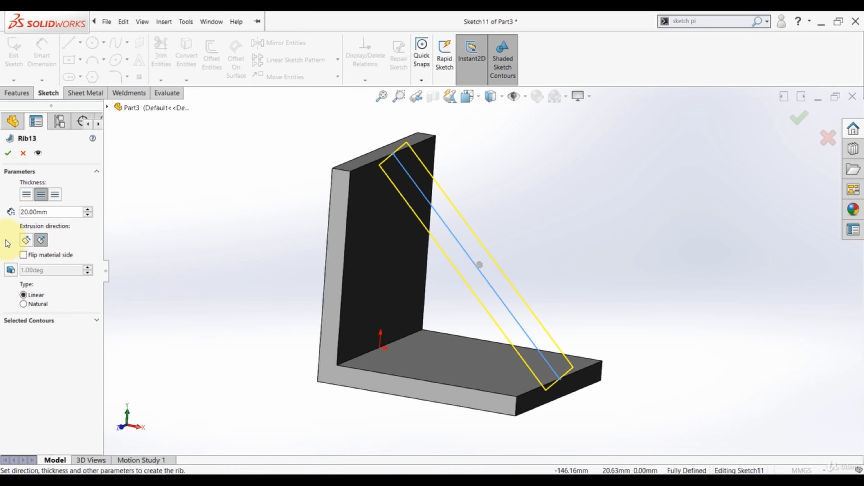
pyautogui.click(26, 240)
pyautogui.moveTo(314, 282); pyautogui.dragTo(370, 297, button='middle')
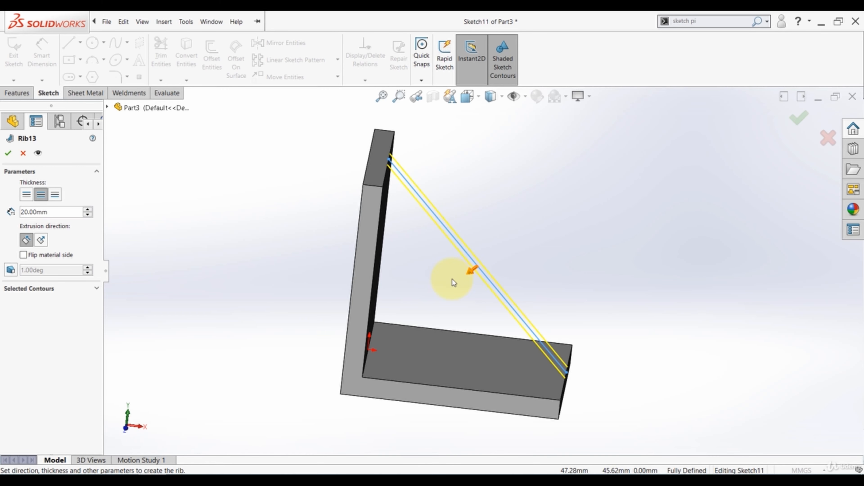
# Accept the 20 mm rib between the vertical wall and the base.
pyautogui.click(9, 155)
pyautogui.moveTo(237, 239); pyautogui.dragTo(201, 252, button='middle')
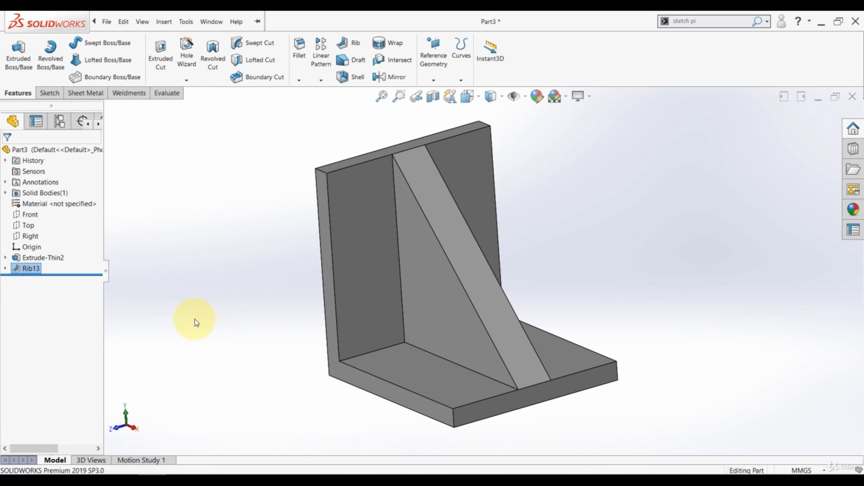
pyautogui.click(155, 242)
# Edit the rib to add a 20-degree outward draft at the sketch plane, and accept the change.
pyautogui.click(30, 269)
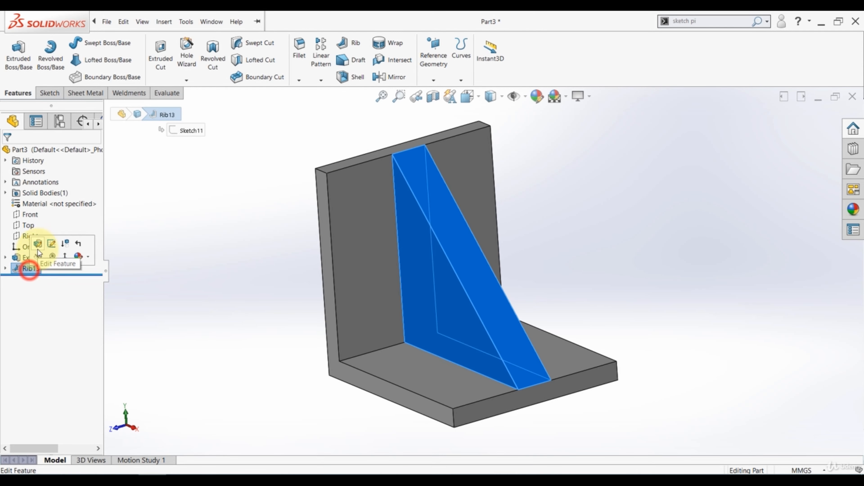
pyautogui.click(35, 245)
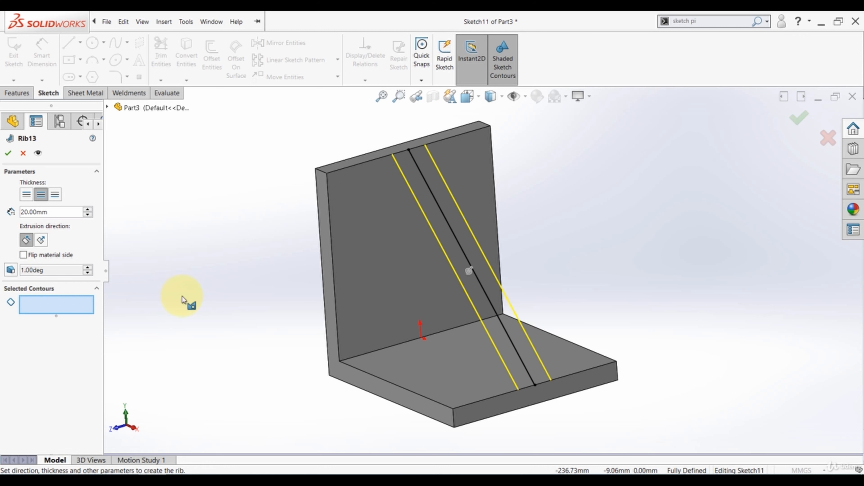
pyautogui.click(10, 271)
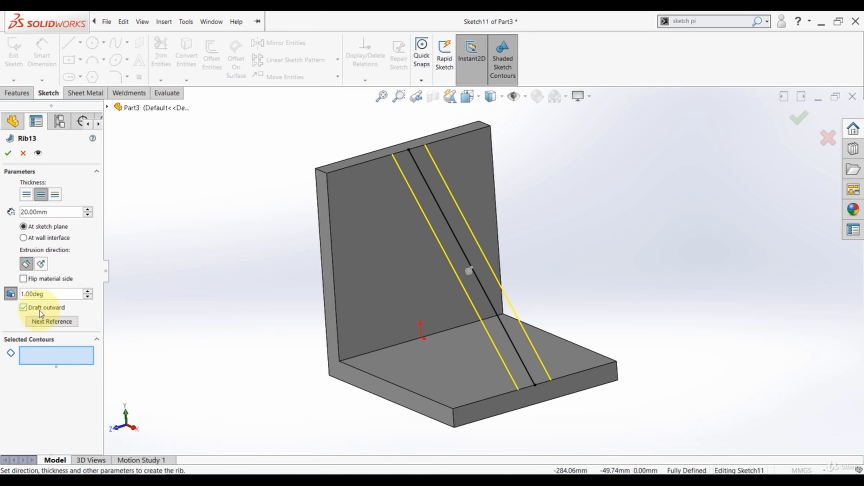
pyautogui.click(90, 292)
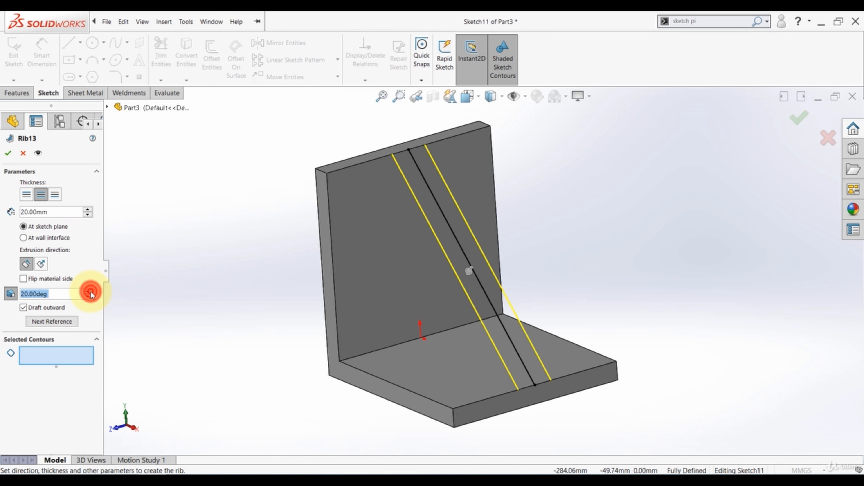
pyautogui.click(8, 153)
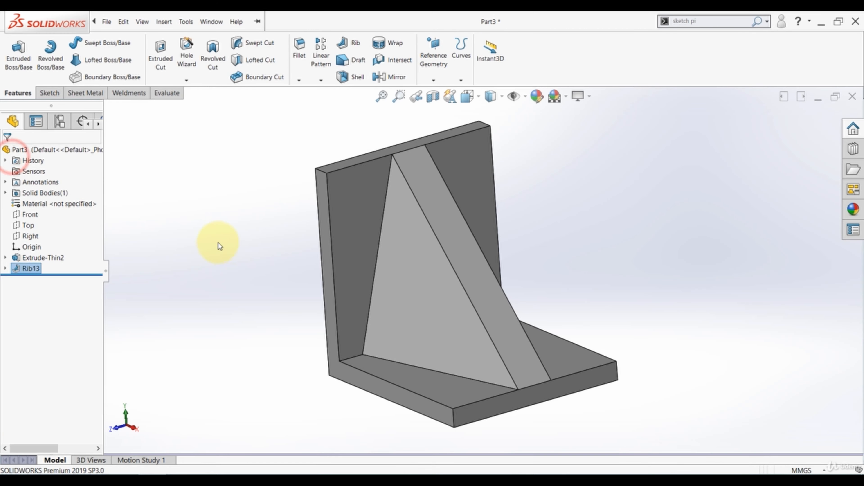
pyautogui.moveTo(219, 246); pyautogui.dragTo(193, 285, button='middle')
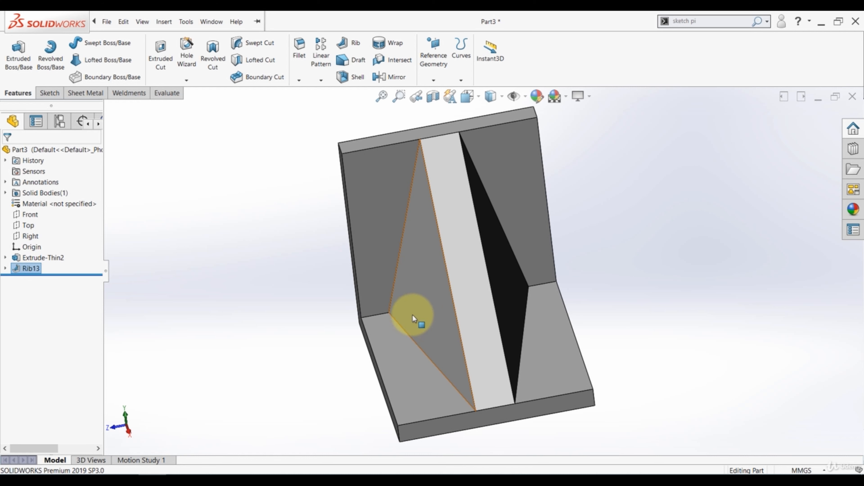
# Examine the drafted rib from several angles, and review its thickness and draft settings without changing them.
pyautogui.moveTo(328, 318); pyautogui.dragTo(214, 279, button='middle')
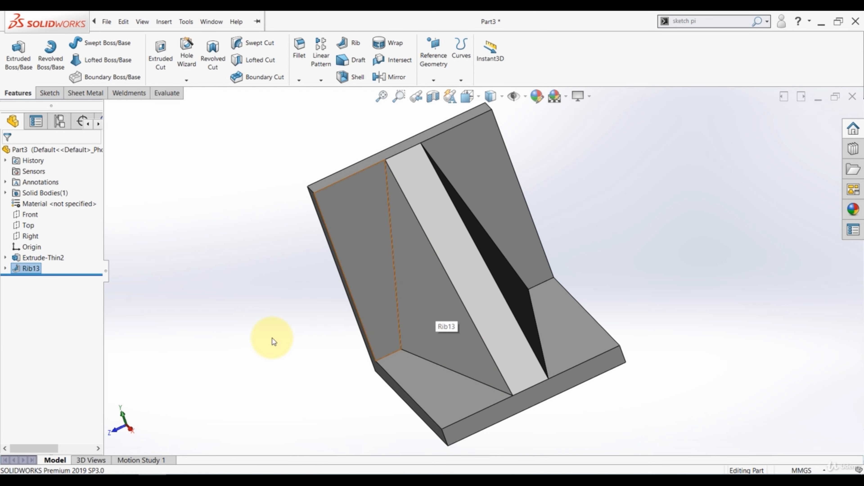
pyautogui.moveTo(244, 339); pyautogui.dragTo(259, 327, button='middle')
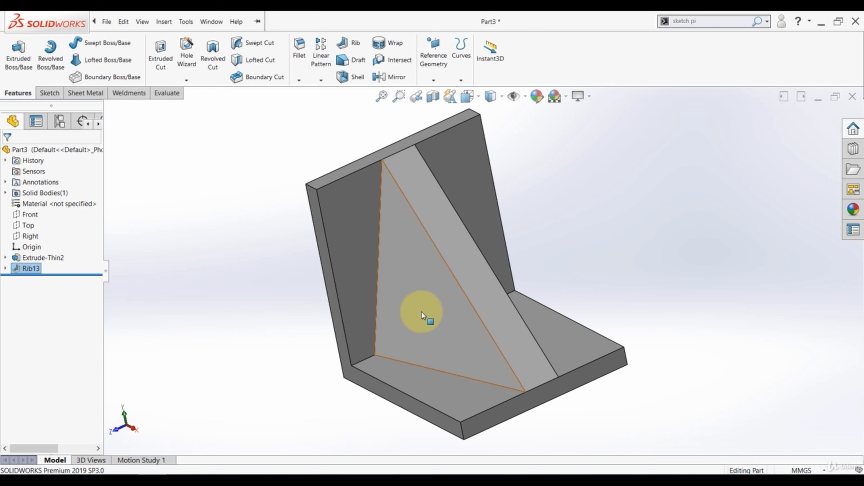
pyautogui.moveTo(617, 208); pyautogui.dragTo(591, 220, button='middle')
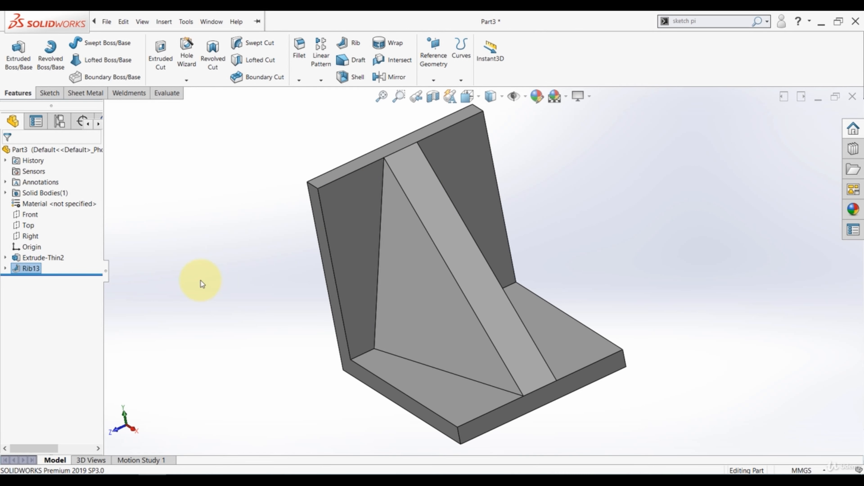
pyautogui.moveTo(292, 240); pyautogui.dragTo(303, 222, button='middle')
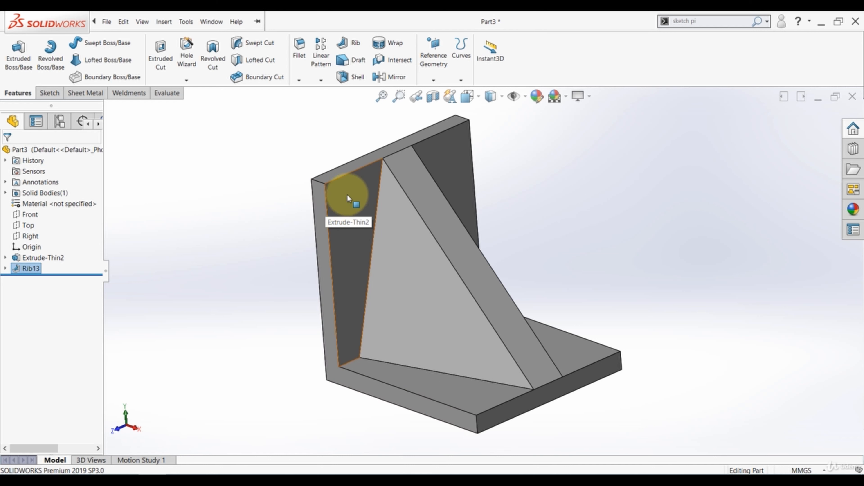
pyautogui.click(156, 246)
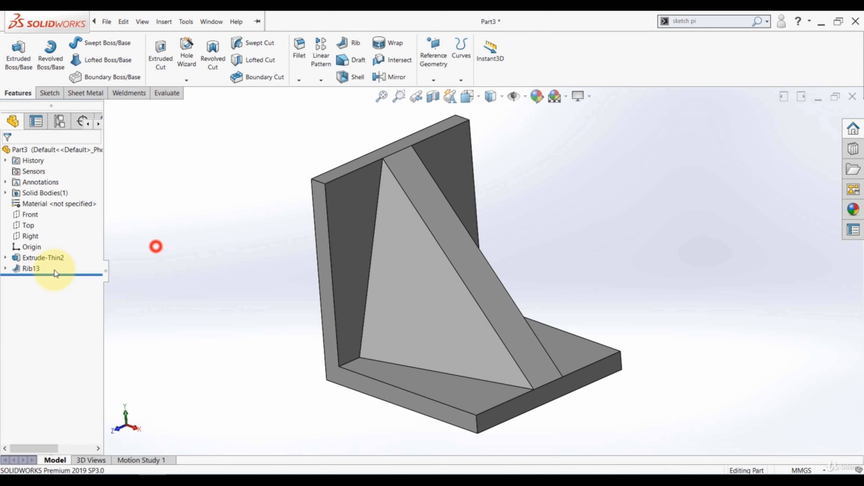
pyautogui.click(31, 269)
pyautogui.click(40, 240)
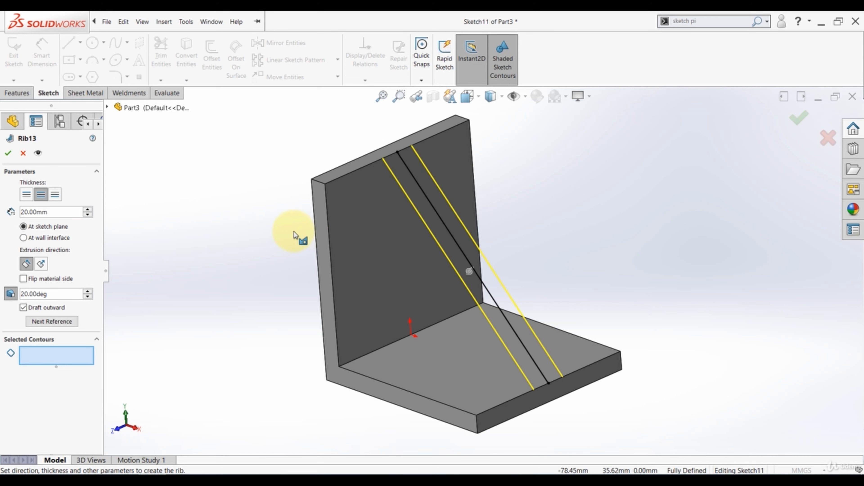
pyautogui.moveTo(294, 235); pyautogui.dragTo(251, 219, button='middle')
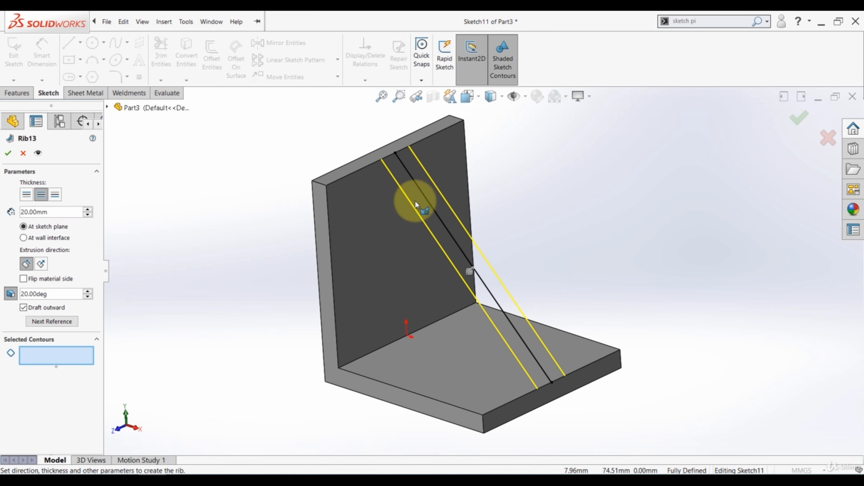
pyautogui.click(611, 184)
pyautogui.click(795, 119)
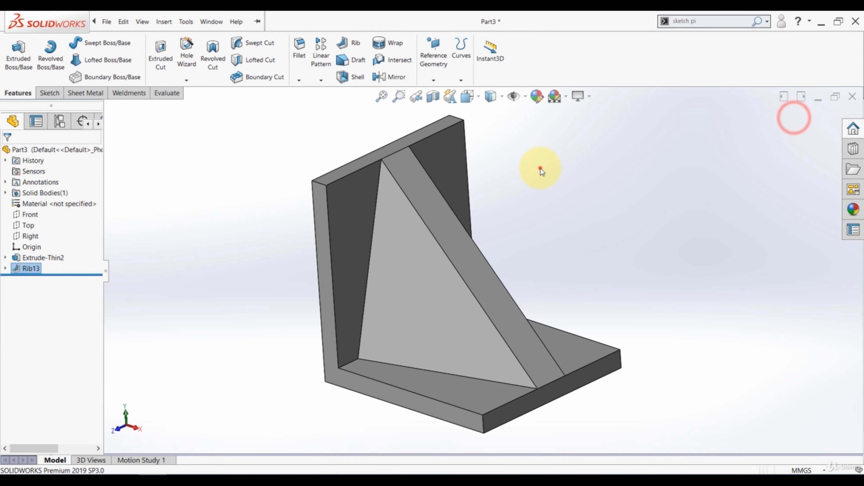
# Suppress the rib, and open a sketch on the L-shaped end face of the thin extrusion, viewed face-on.
pyautogui.click(34, 269)
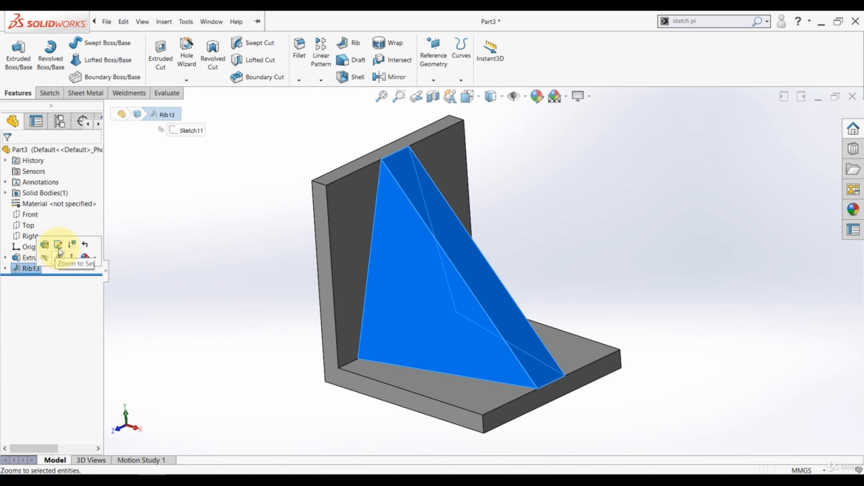
pyautogui.click(72, 244)
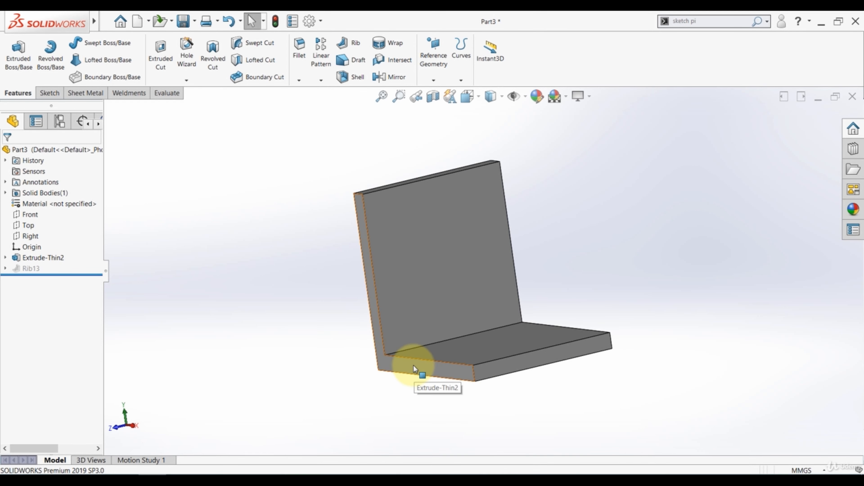
pyautogui.click(414, 366)
pyautogui.click(455, 341)
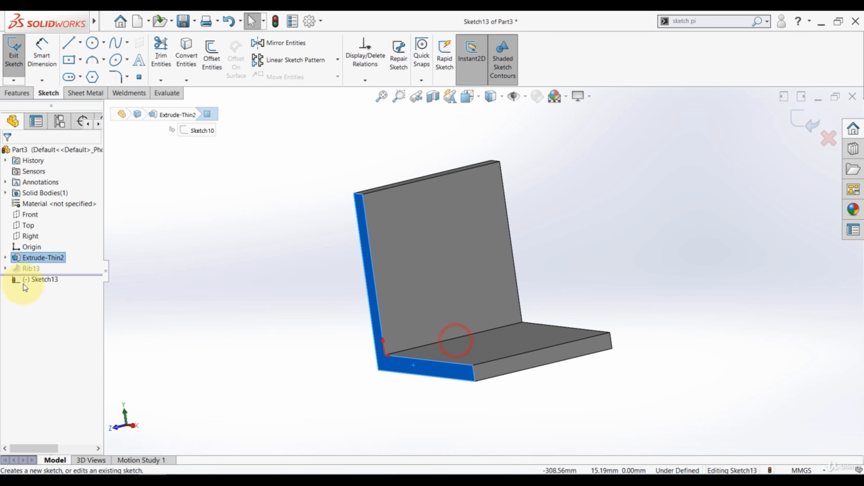
pyautogui.click(41, 279)
pyautogui.click(44, 271)
# Sketch a closed triangle through the wall's upper inner corner, the base's outer upper corner and the L's inner corner, and exit the sketch.
pyautogui.click(65, 48)
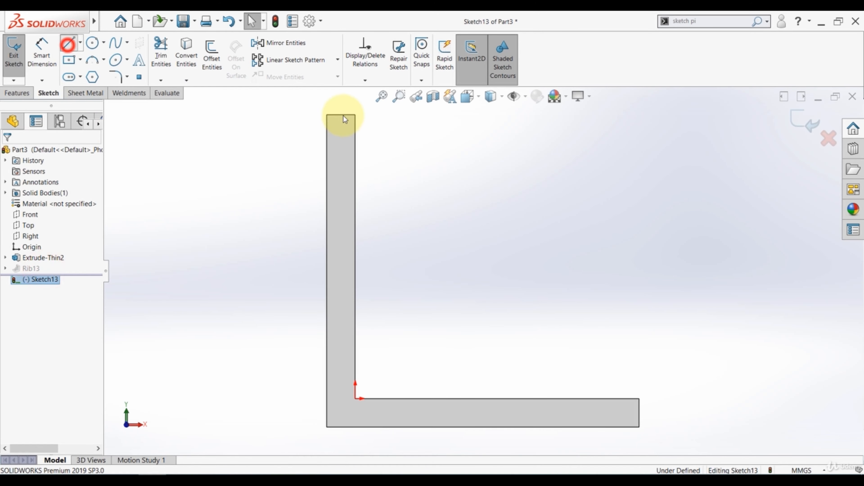
pyautogui.click(356, 115)
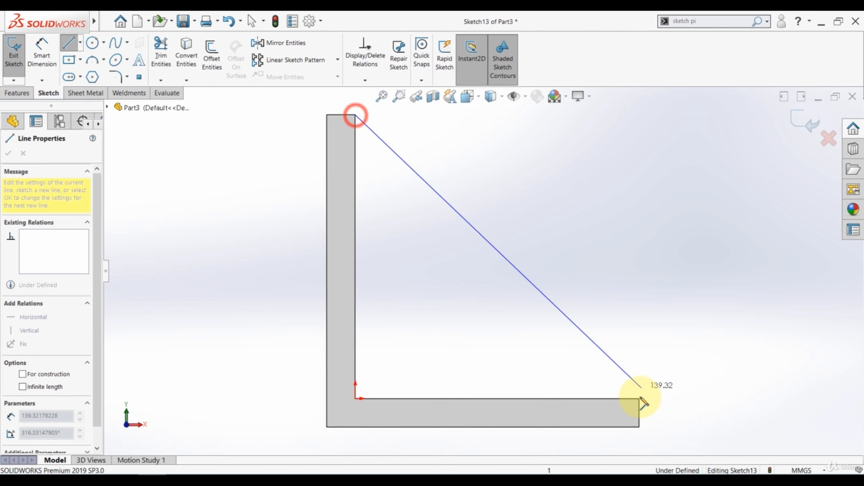
pyautogui.click(640, 398)
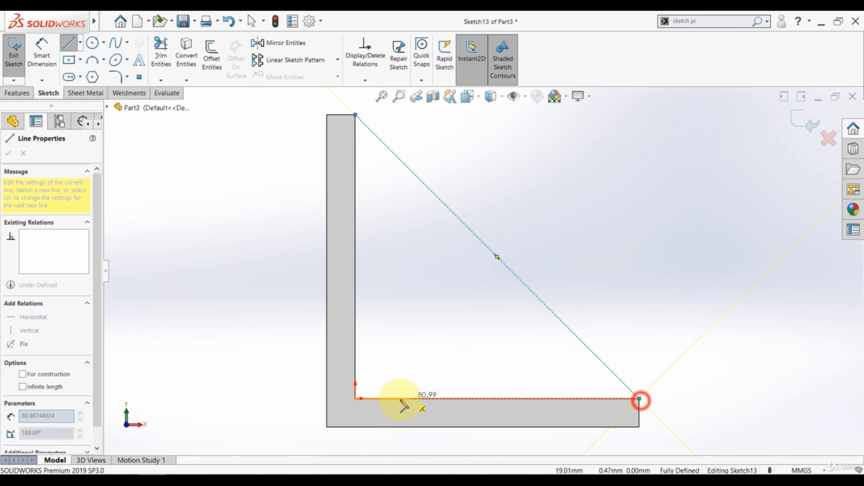
pyautogui.click(355, 399)
pyautogui.click(355, 115)
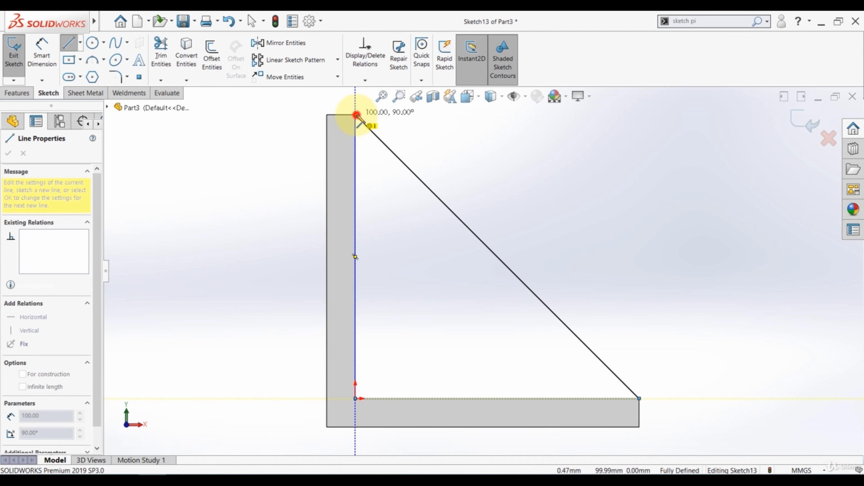
pyautogui.click(800, 119)
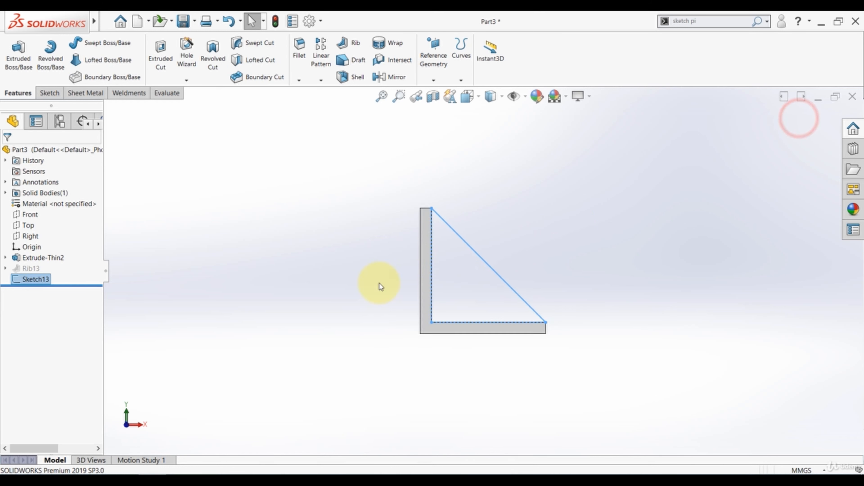
# Extrude the triangle with a blind depth of 10 mm, reversed to run inward along the L-part.
pyautogui.click(22, 66)
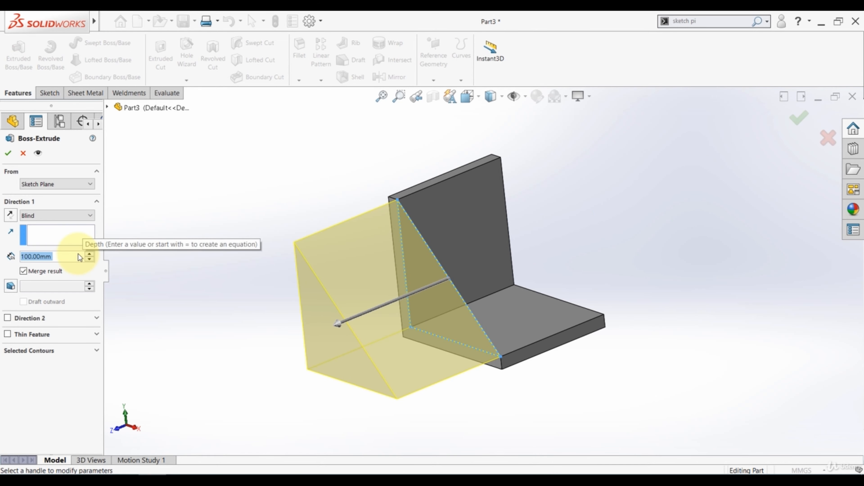
pyautogui.write('10')
pyautogui.press('Return')
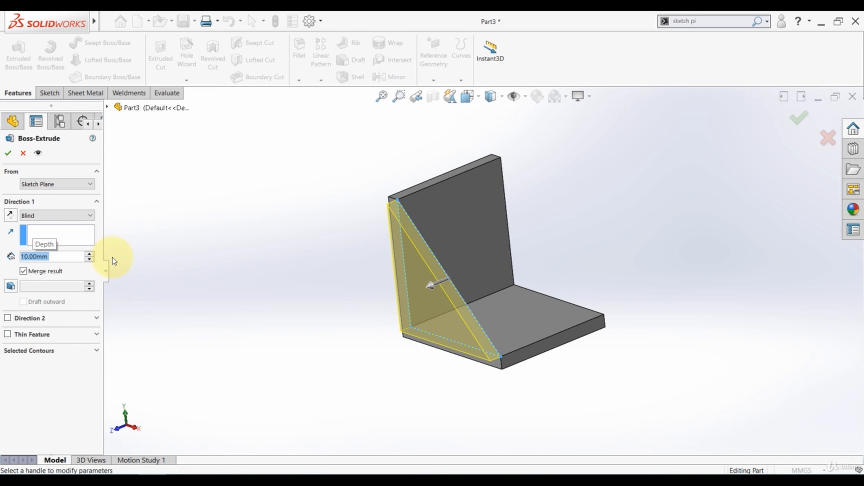
pyautogui.click(10, 215)
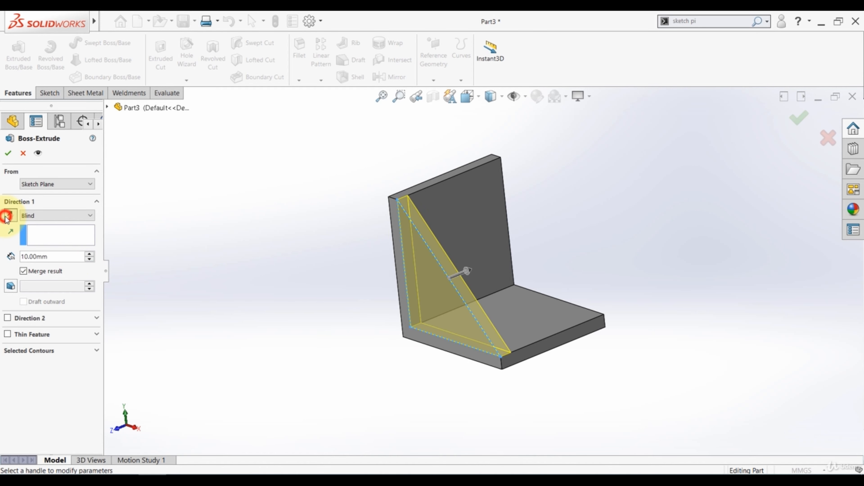
# Start the extrusion from a 20 mm offset, flipped inward from the end face, keeping the depth at 10 mm.
pyautogui.click(58, 184)
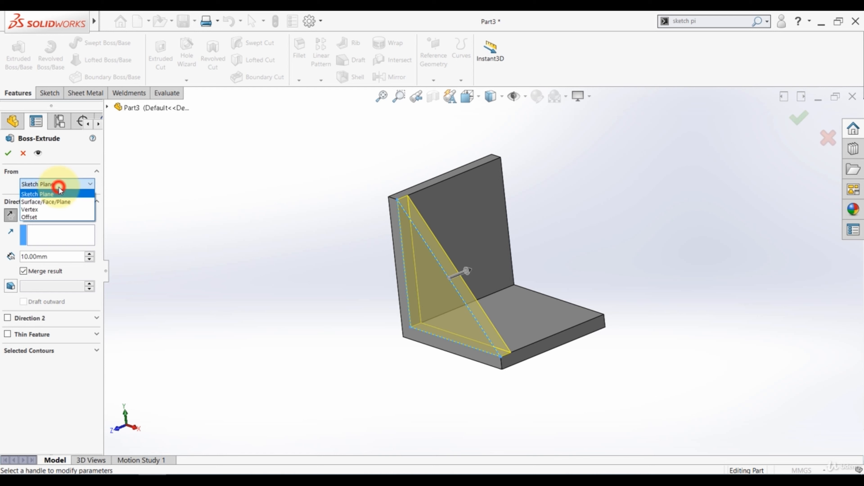
pyautogui.click(31, 216)
pyautogui.click(90, 198)
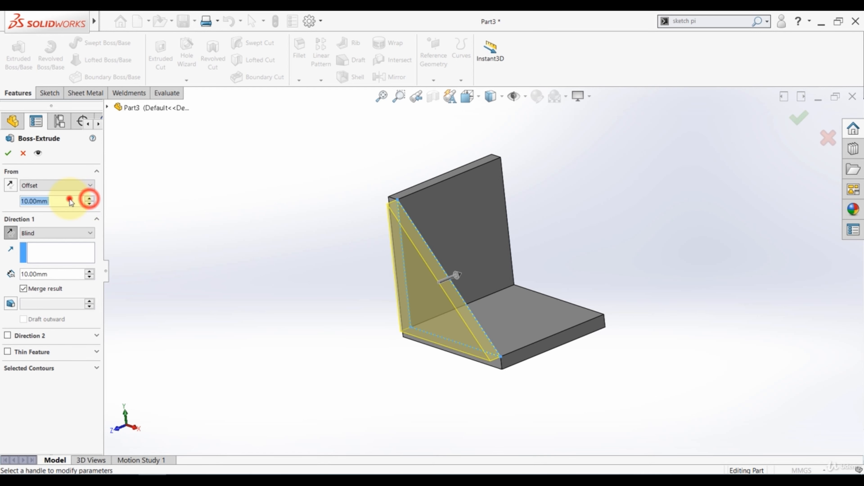
pyautogui.write('20')
pyautogui.press('Return')
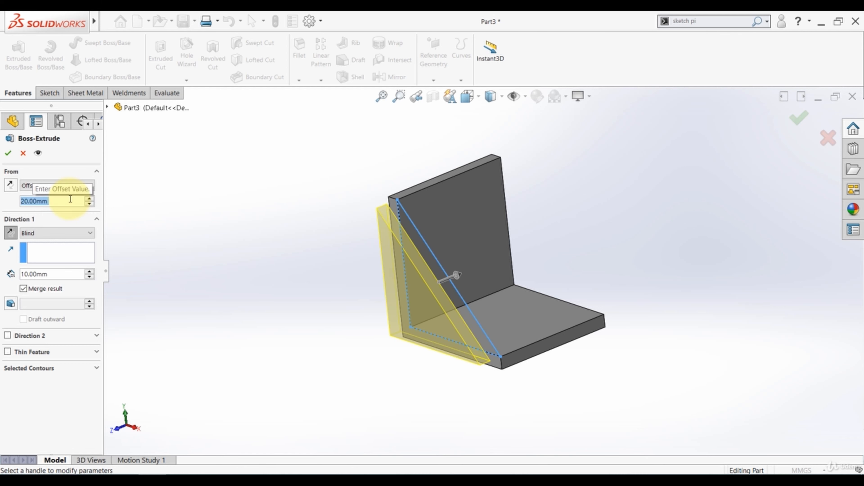
pyautogui.click(11, 185)
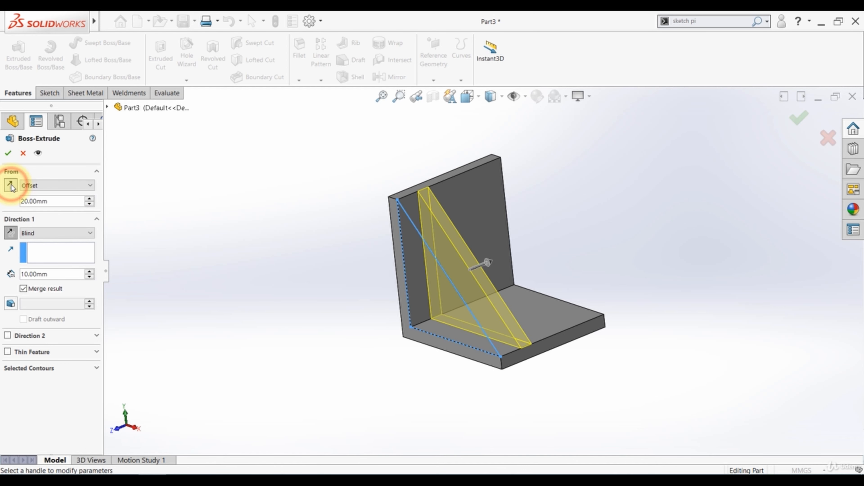
pyautogui.scroll(-2, 443, 225)
pyautogui.moveTo(228, 252); pyautogui.dragTo(170, 267, button='middle')
pyautogui.click(89, 272)
pyautogui.click(89, 277)
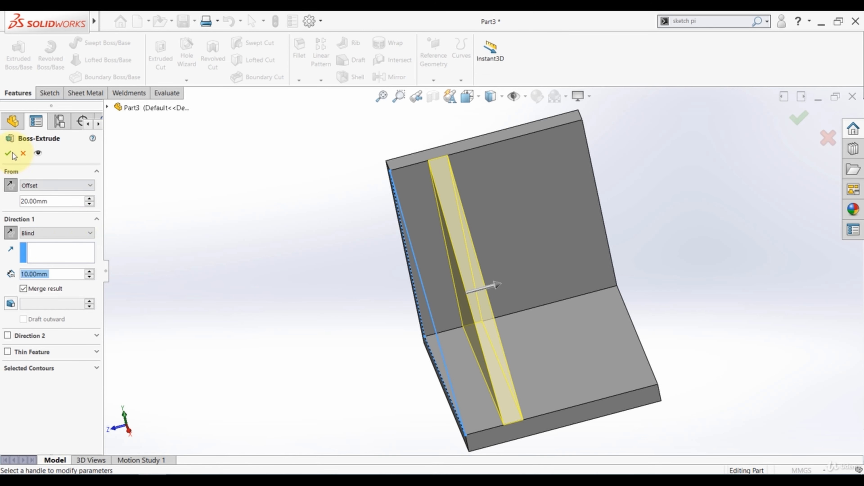
# Try a draft angle of up to 31 degrees on the triangular extrusion, and turn the draft off again.
pyautogui.moveTo(248, 371); pyautogui.dragTo(243, 353, button='middle')
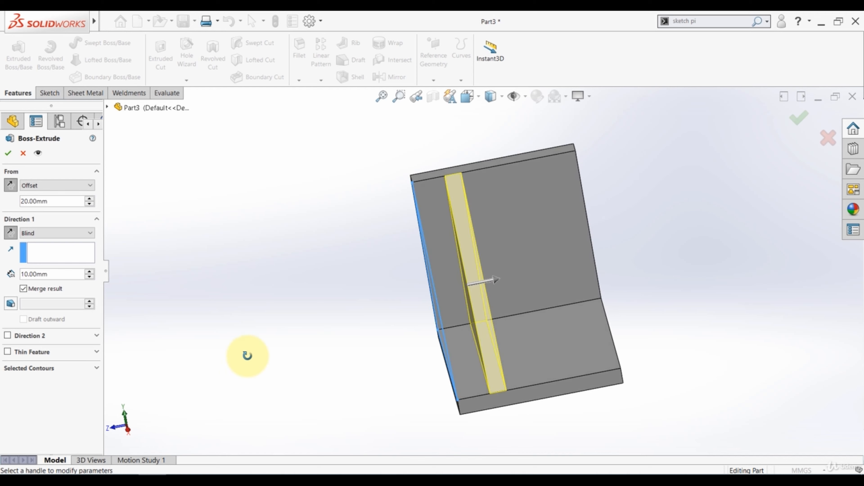
pyautogui.click(11, 303)
pyautogui.click(91, 303)
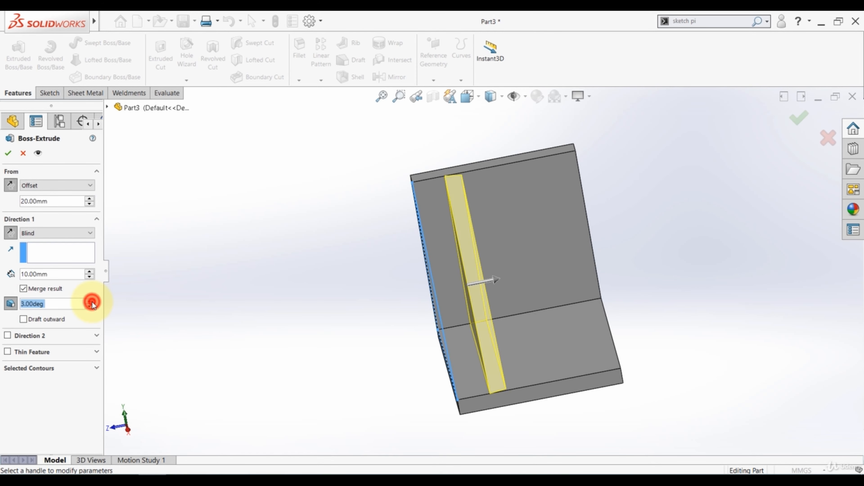
pyautogui.click(92, 303)
pyautogui.click(92, 303)
pyautogui.click(92, 302)
pyautogui.click(92, 303)
pyautogui.click(92, 303)
pyautogui.click(92, 302)
pyautogui.click(92, 303)
pyautogui.click(91, 302)
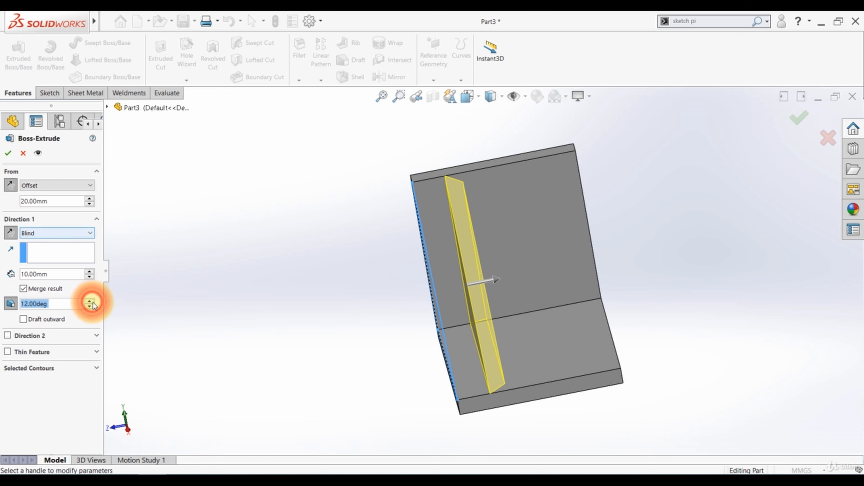
pyautogui.click(91, 301)
pyautogui.click(91, 302)
pyautogui.click(91, 301)
pyautogui.click(91, 302)
pyautogui.click(91, 302)
pyautogui.click(91, 302)
pyautogui.click(91, 302)
pyautogui.click(92, 302)
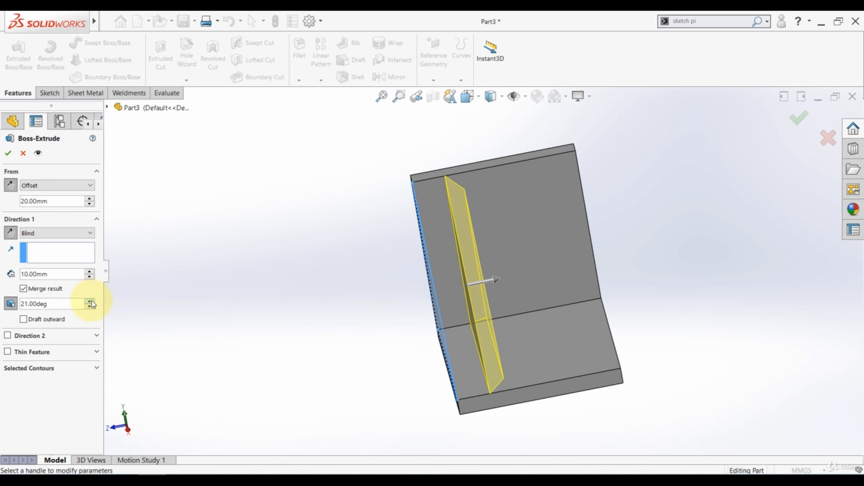
pyautogui.moveTo(376, 306); pyautogui.dragTo(360, 327, button='middle')
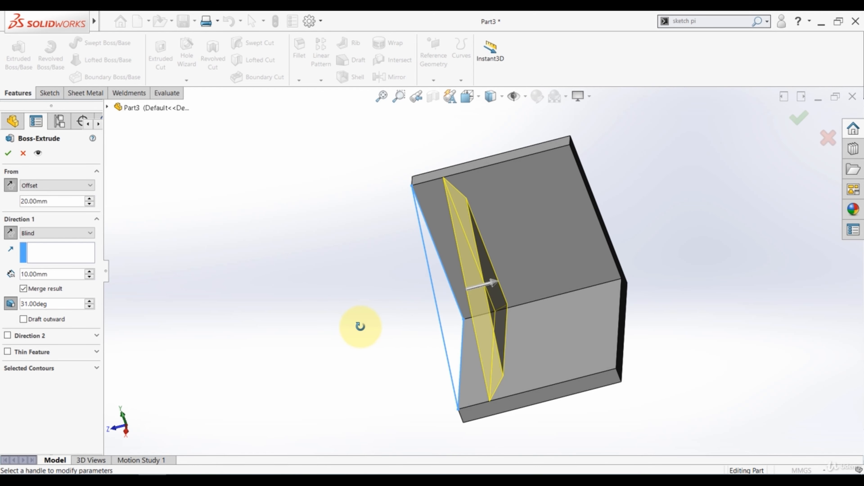
pyautogui.click(13, 303)
# Accept the 10 mm triangular extrusion as a support between the vertical wall and the base.
pyautogui.moveTo(241, 323); pyautogui.dragTo(270, 310, button='middle')
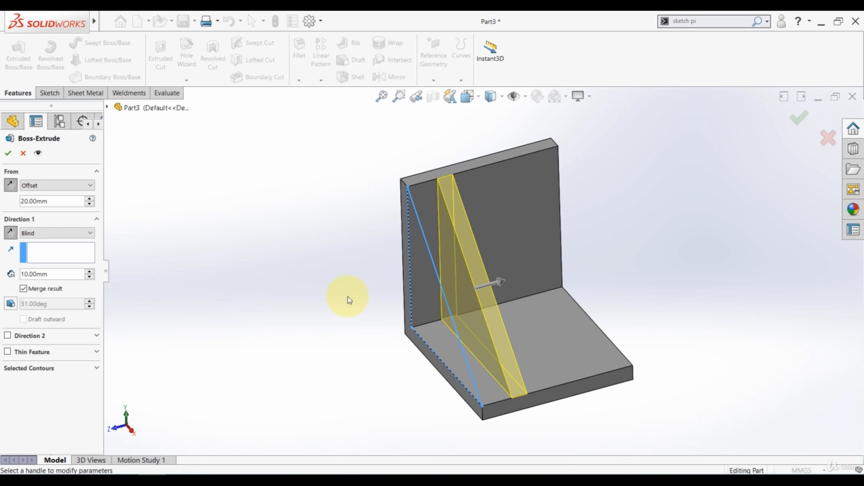
pyautogui.click(8, 154)
pyautogui.moveTo(283, 265); pyautogui.dragTo(346, 265, button='middle')
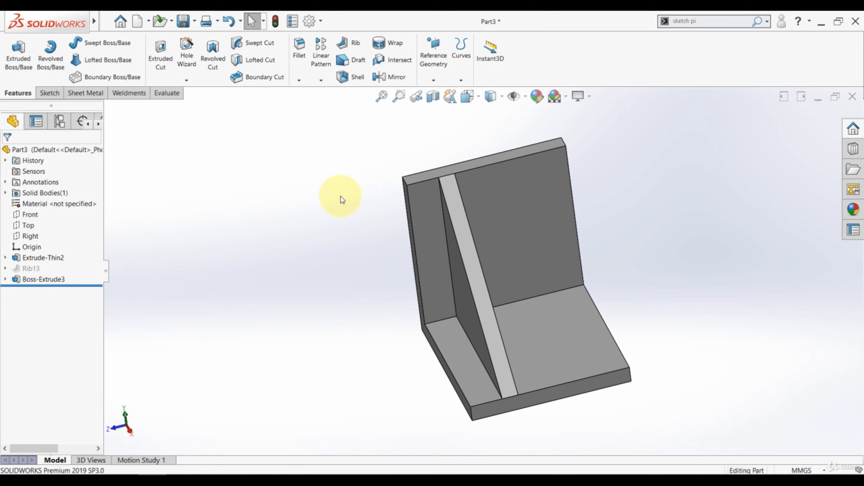
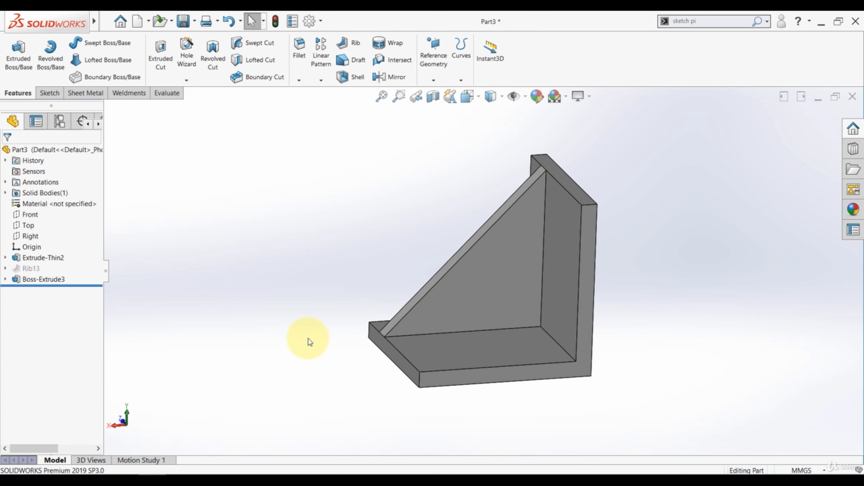
# On the L-part's end face, sketch an outward-bulging three-point arc from the wall's top inner corner to the base's outer upper corner.
pyautogui.moveTo(308, 338)
pyautogui.mouseDown(button='middle')
pyautogui.moveTo(343, 341)
pyautogui.moveTo(309, 337)
pyautogui.mouseUp(button='middle')
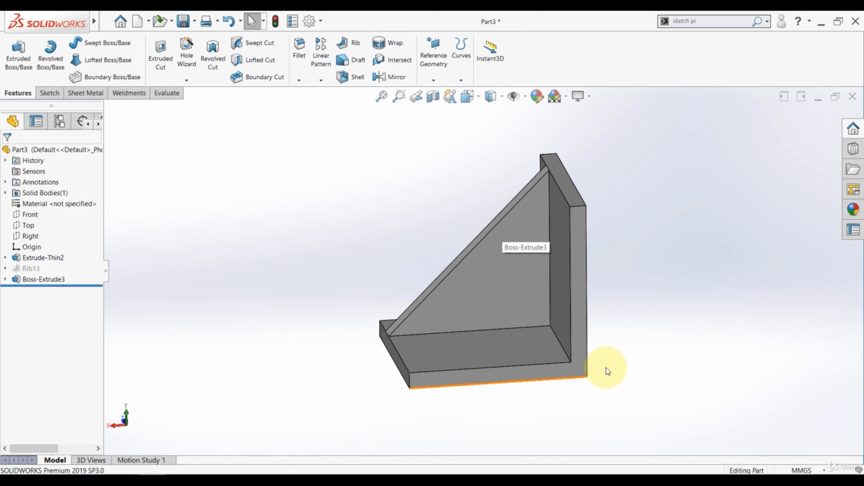
pyautogui.click(581, 345)
pyautogui.click(617, 318)
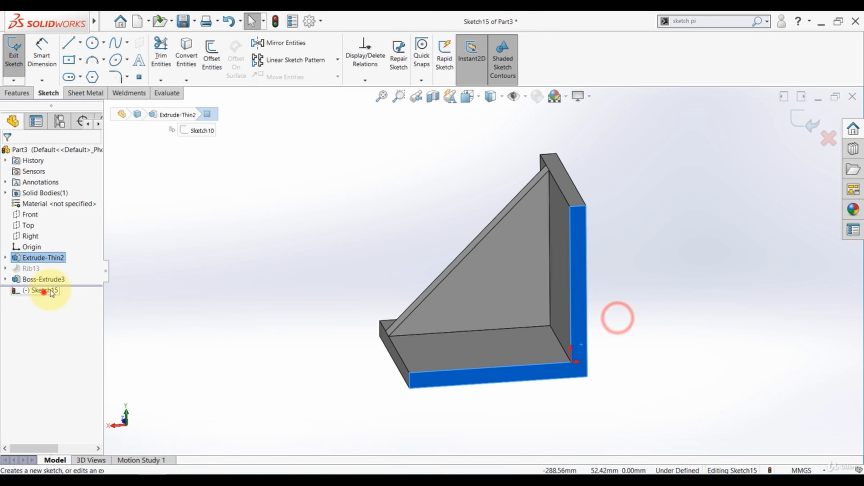
pyautogui.click(50, 290)
pyautogui.click(68, 278)
pyautogui.click(92, 60)
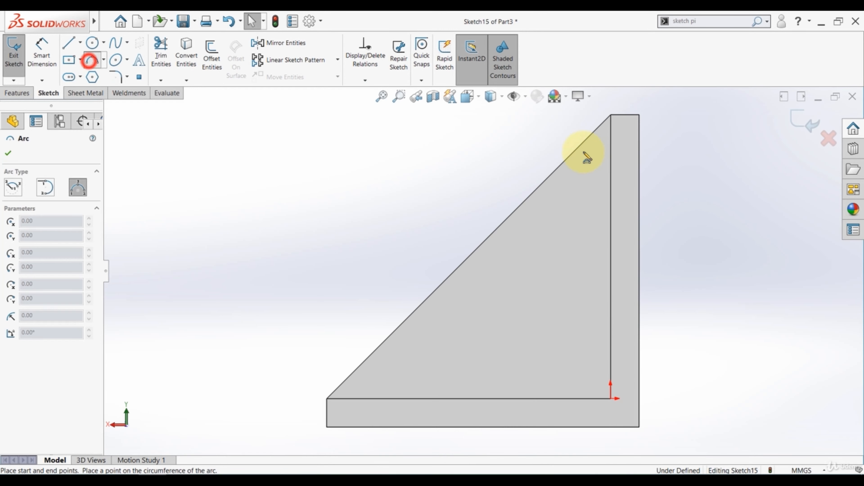
pyautogui.moveTo(611, 116); pyautogui.dragTo(327, 398)
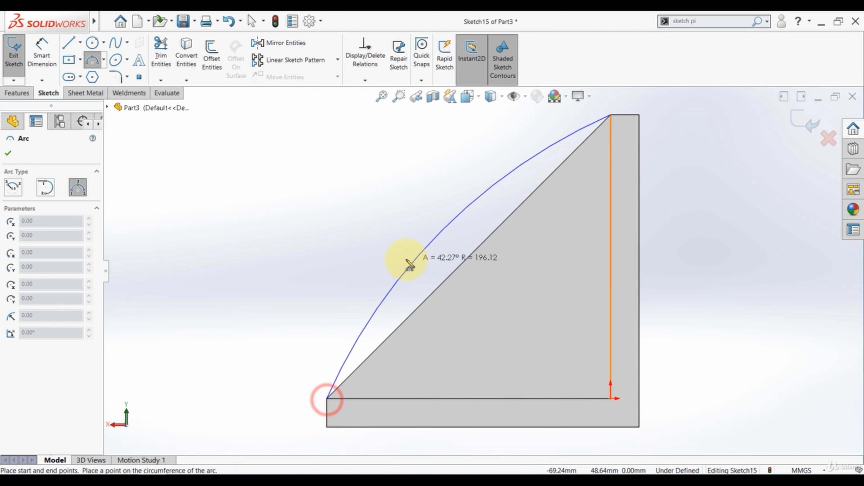
pyautogui.click(403, 259)
pyautogui.click(8, 155)
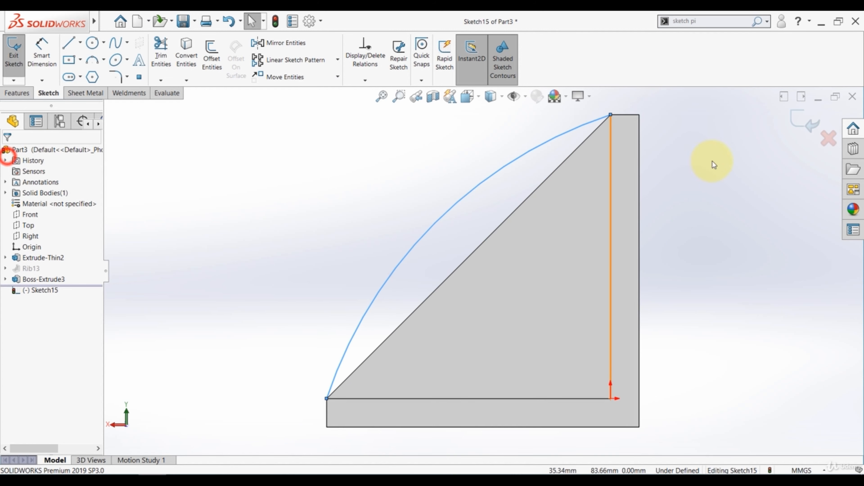
pyautogui.click(801, 115)
# Create a 20 mm thick rib from the arc, with the material side flipped toward the L-part and the thickness running inward from the end face.
pyautogui.click(350, 45)
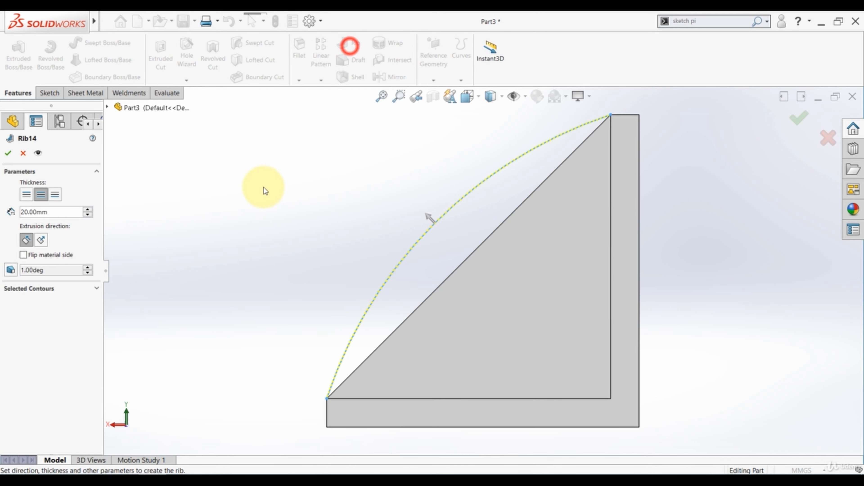
pyautogui.moveTo(325, 229); pyautogui.dragTo(368, 274, button='middle')
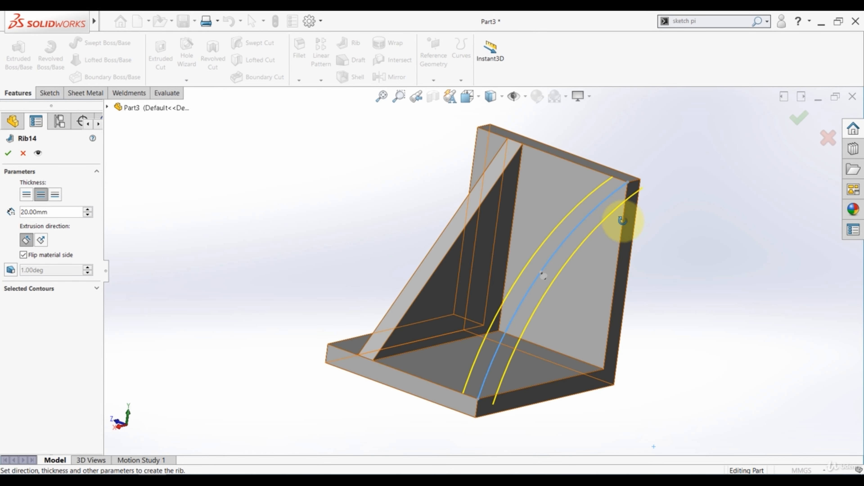
pyautogui.moveTo(617, 218); pyautogui.dragTo(643, 209, button='middle')
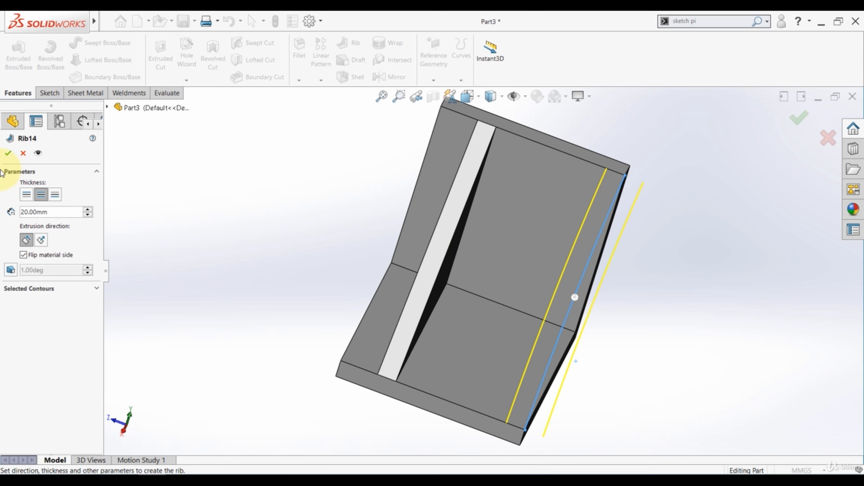
pyautogui.click(25, 194)
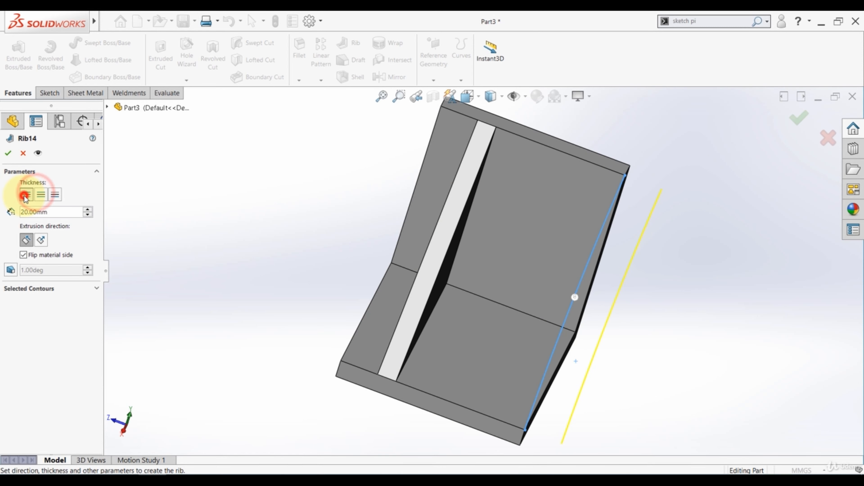
pyautogui.click(57, 195)
pyautogui.moveTo(201, 261); pyautogui.dragTo(159, 240, button='middle')
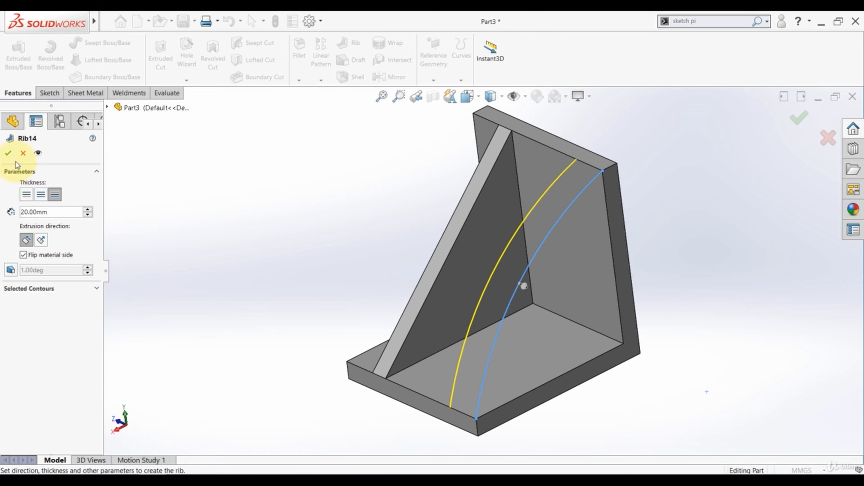
pyautogui.click(9, 154)
pyautogui.moveTo(328, 270); pyautogui.dragTo(452, 246, button='middle')
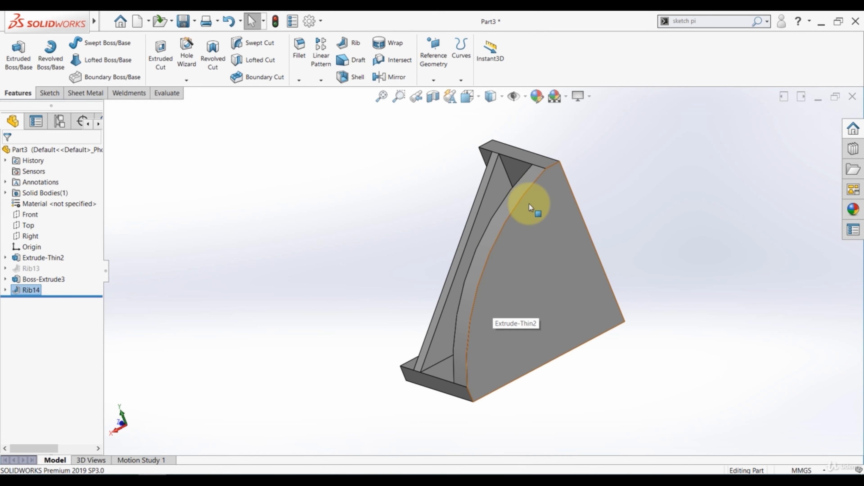
pyautogui.moveTo(375, 300); pyautogui.dragTo(439, 277, button='middle')
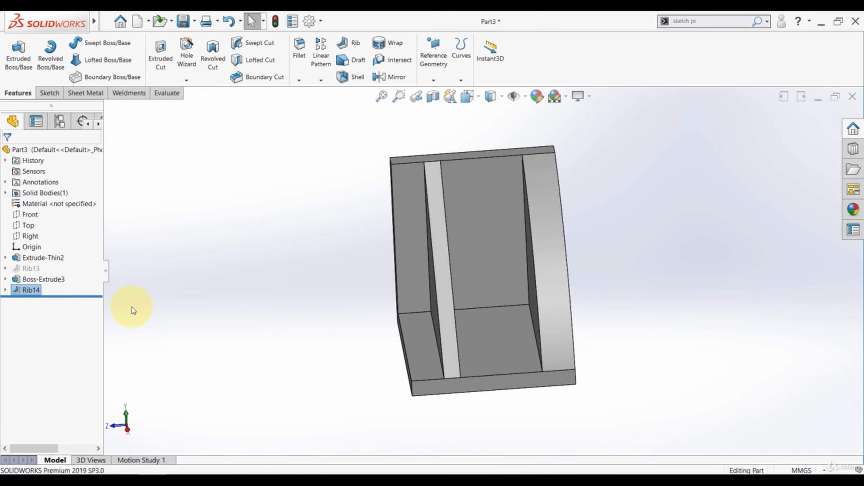
# Suppress the arc-shaped rib and the triangular boss extrusion.
pyautogui.click(22, 290)
pyautogui.click(30, 276)
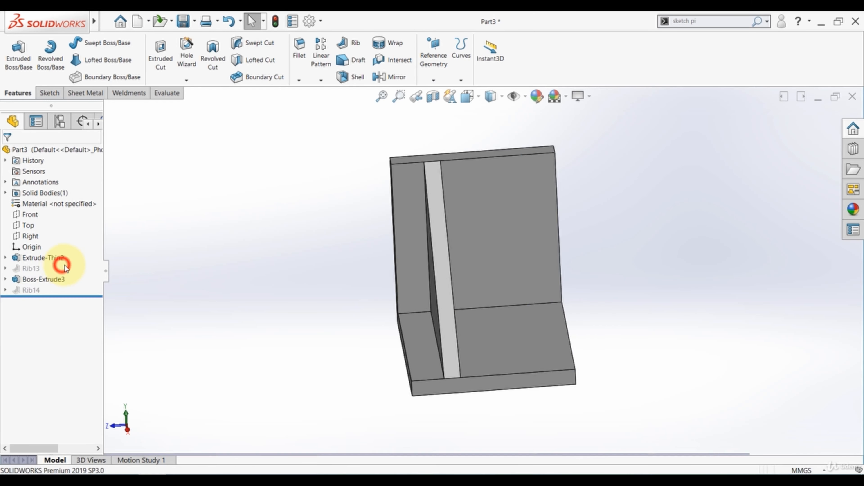
pyautogui.click(172, 287)
pyautogui.click(41, 279)
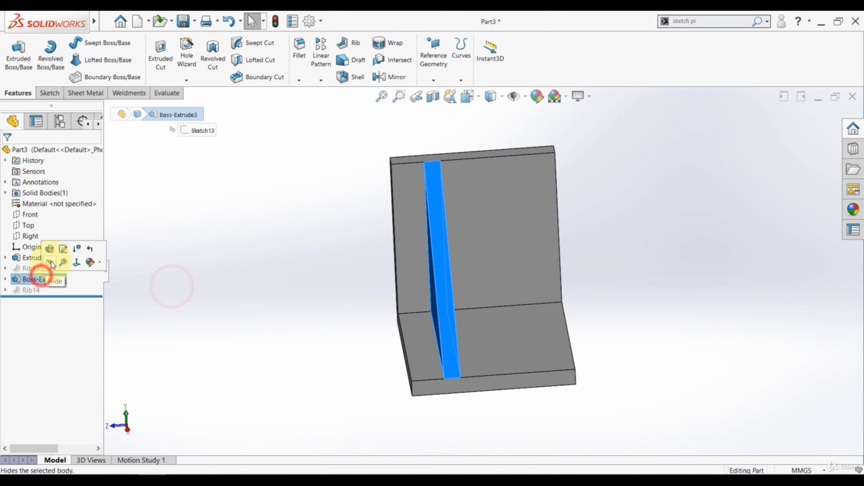
pyautogui.click(71, 251)
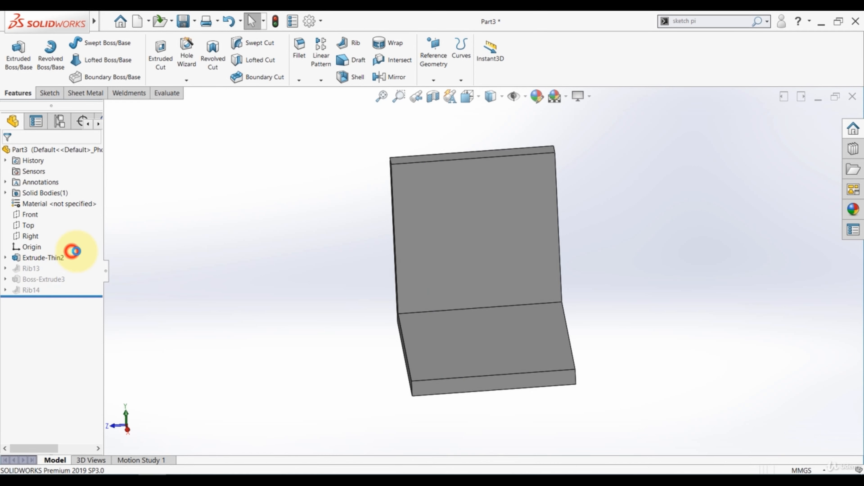
# On the Front plane, sketch an inward-curving three-point arc of about 166 mm radius from the wall's top inner corner to the base's end corner.
pyautogui.click(27, 215)
pyautogui.click(38, 199)
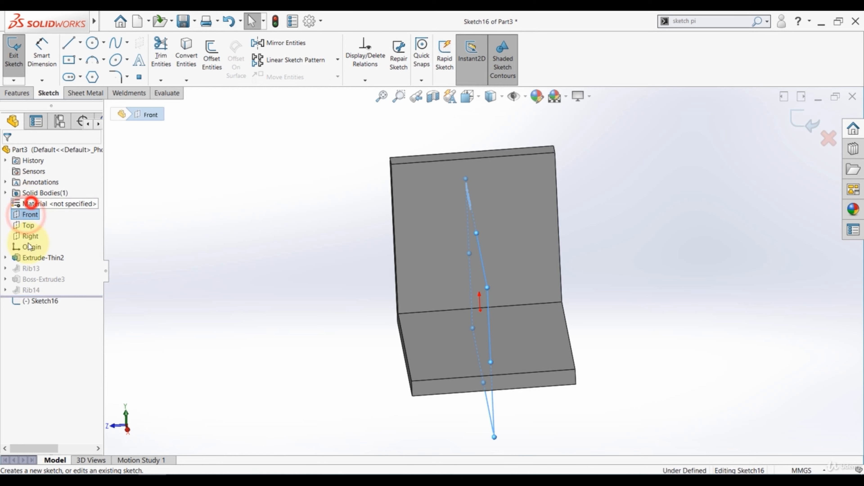
pyautogui.click(30, 302)
pyautogui.click(55, 293)
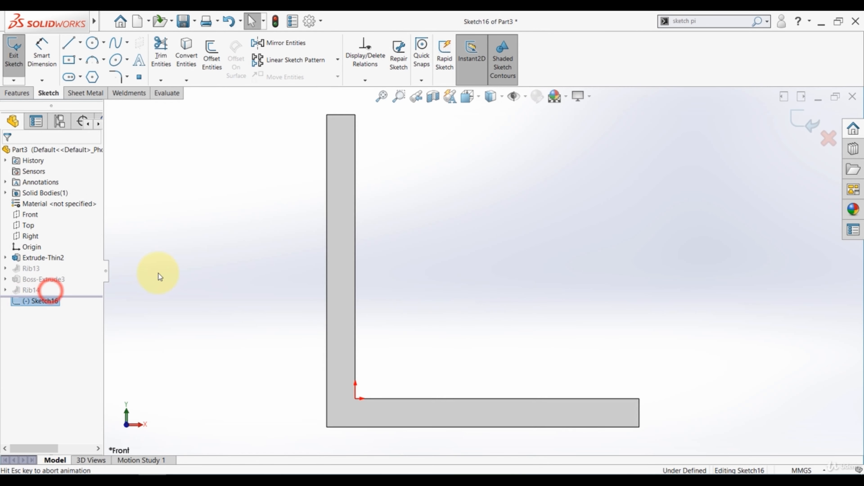
pyautogui.click(95, 61)
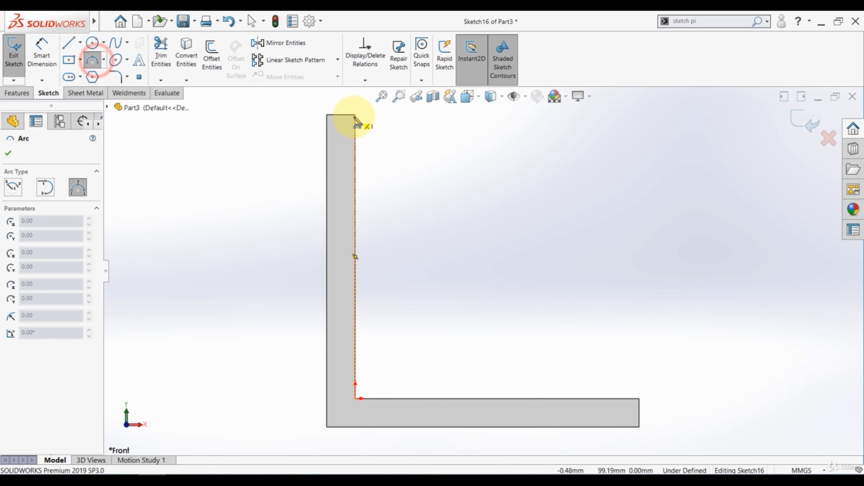
pyautogui.click(355, 115)
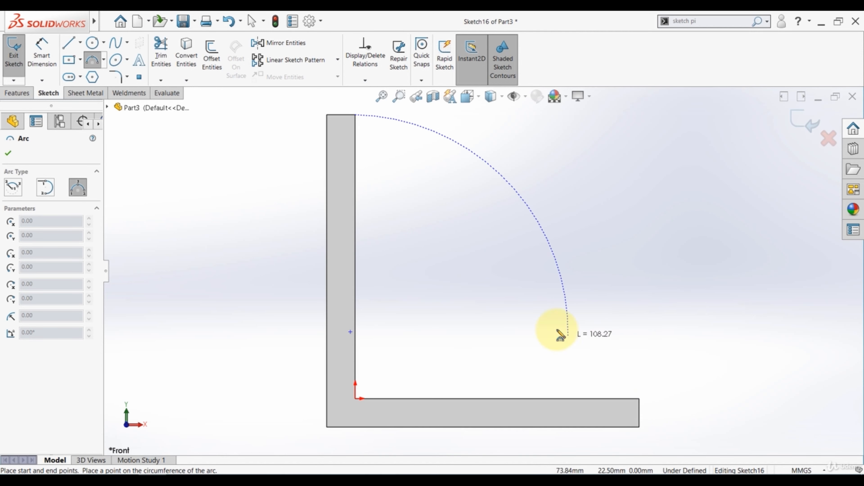
pyautogui.click(636, 397)
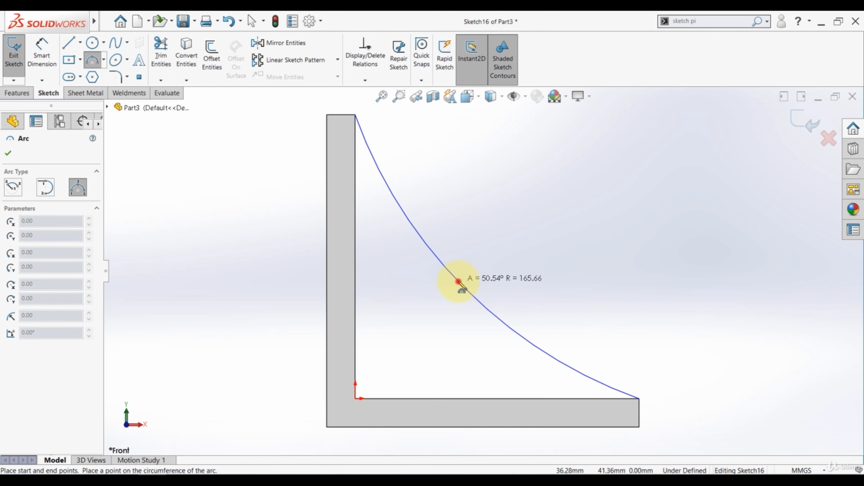
pyautogui.click(459, 282)
pyautogui.click(9, 156)
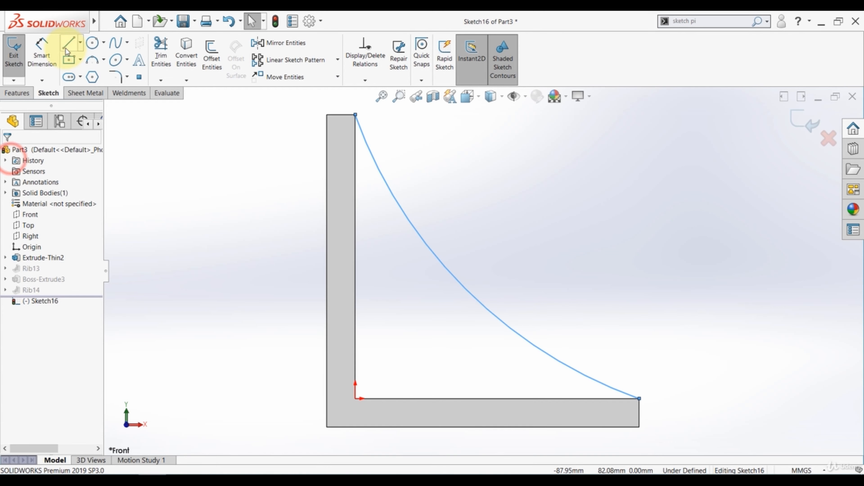
# Sketch a chain of three connected lines from the arc's upper end to its lower end, with both intermediate points on the arc.
pyautogui.click(68, 43)
pyautogui.click(356, 115)
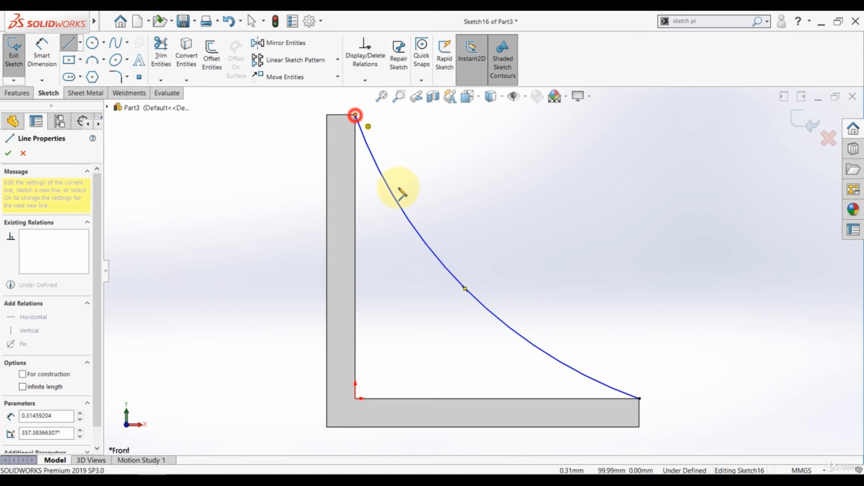
pyautogui.click(408, 219)
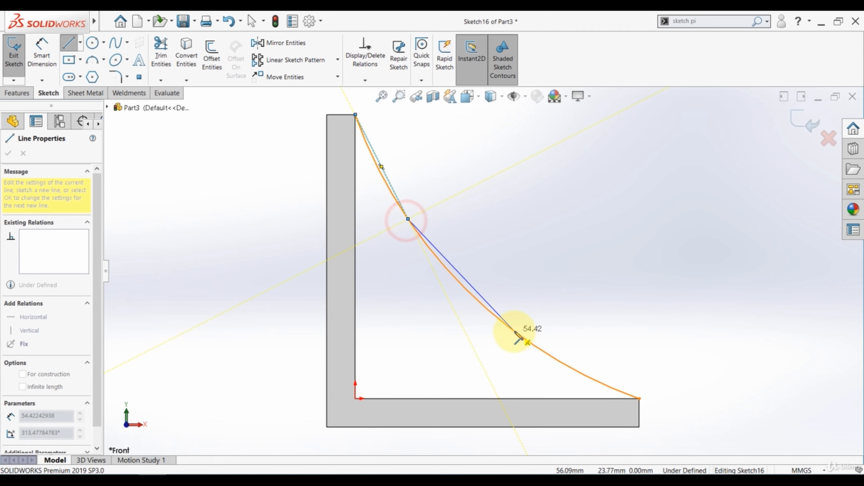
pyautogui.click(514, 331)
pyautogui.doubleClick(639, 398)
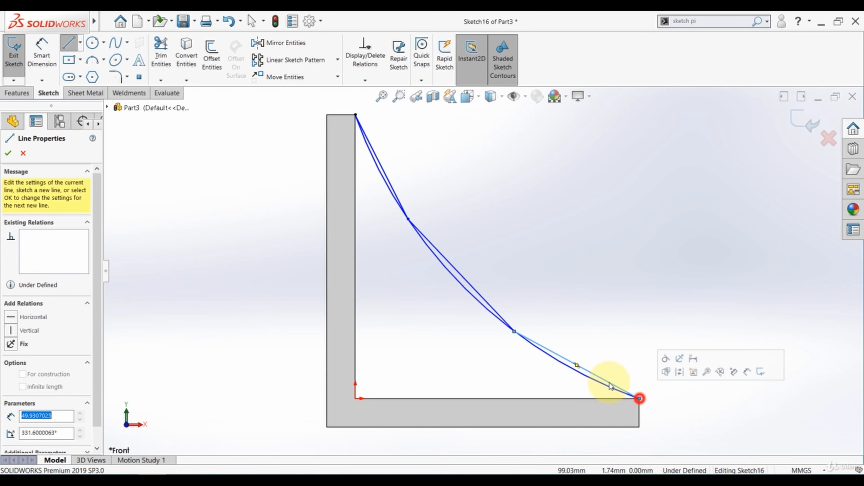
pyautogui.press('Escape')
# Convert the arc to construction geometry and exit the sketch.
pyautogui.click(451, 275)
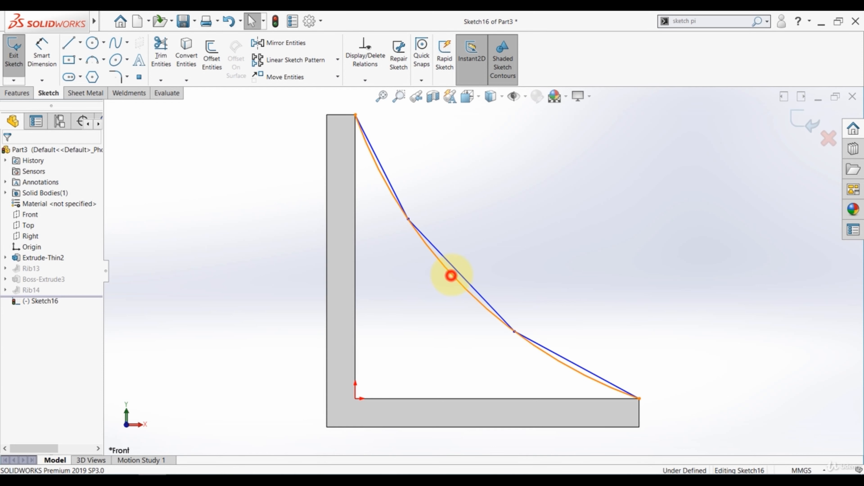
pyautogui.click(487, 251)
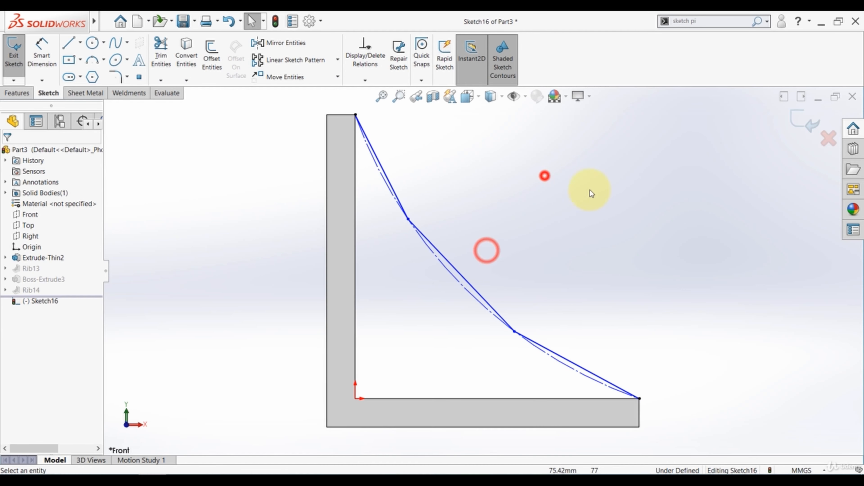
pyautogui.click(798, 125)
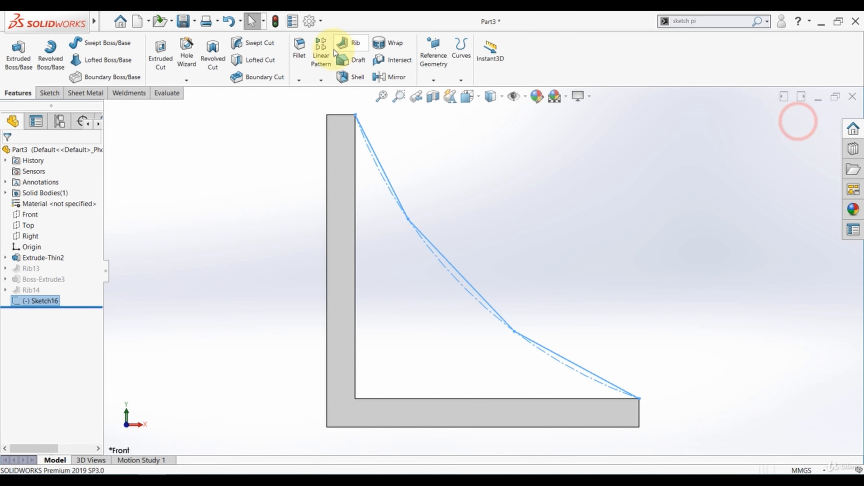
# Create a 20 mm thick rib from the three-line sketch, with the thickness applied to both sides.
pyautogui.click(345, 46)
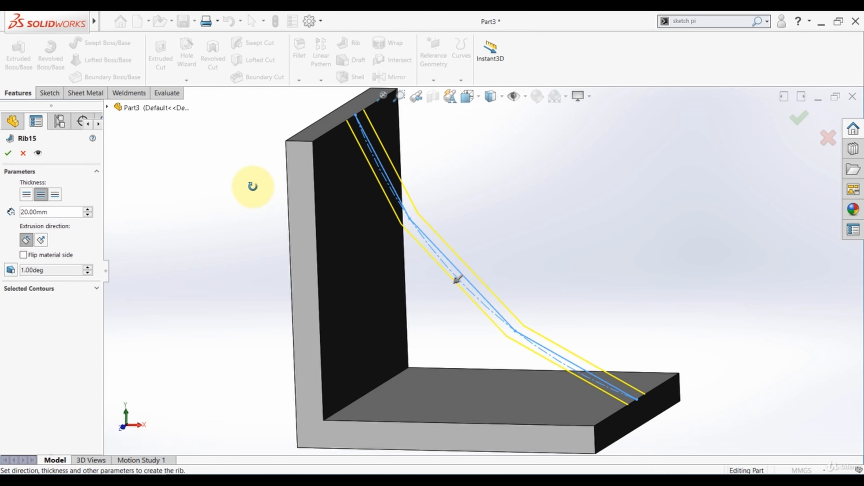
pyautogui.click(9, 154)
pyautogui.moveTo(193, 250); pyautogui.dragTo(166, 262, button='middle')
# Edit the three-segment rib to add an outward draft at the sketch plane, raising the draft angle to at least 9 degrees.
pyautogui.click(16, 302)
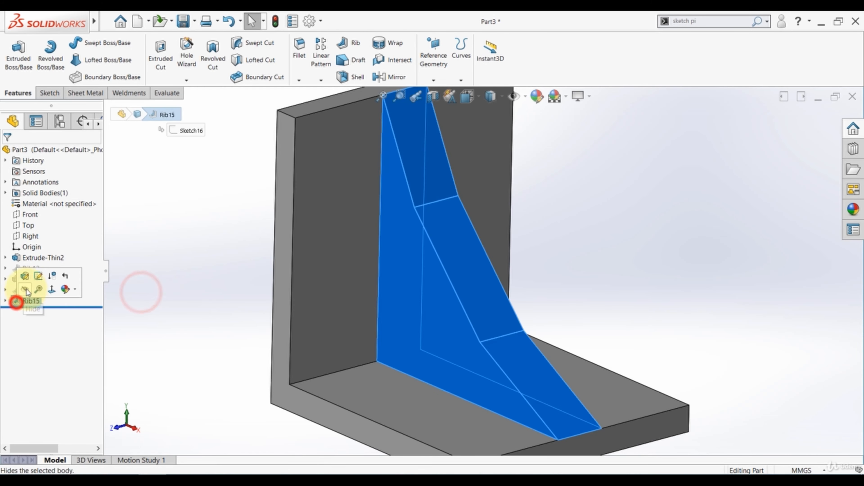
pyautogui.click(24, 278)
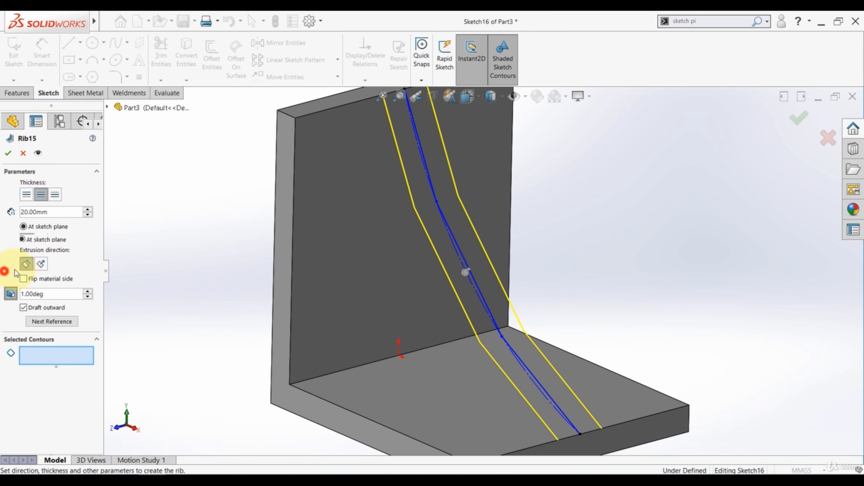
pyautogui.click(88, 292)
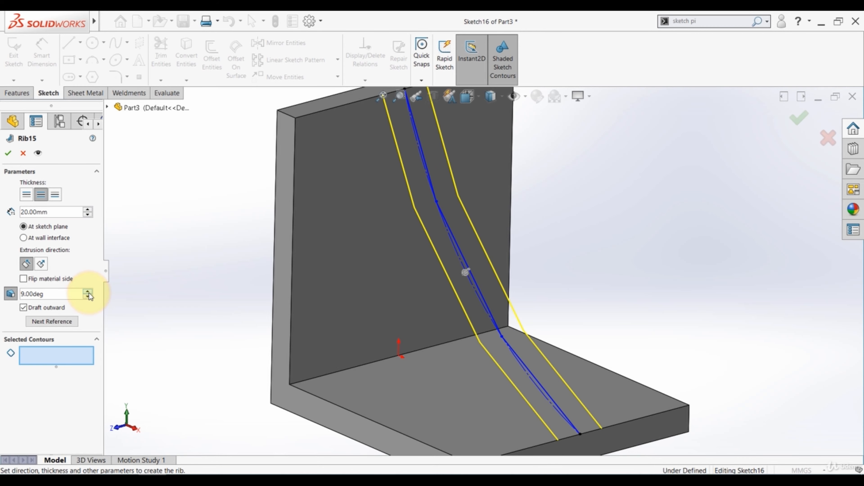
pyautogui.click(88, 291)
pyautogui.click(8, 153)
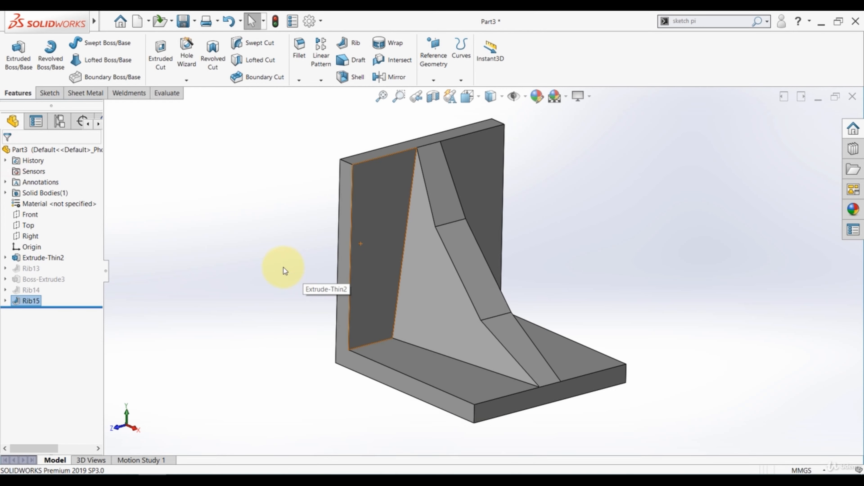
pyautogui.moveTo(283, 268); pyautogui.dragTo(326, 280, button='middle')
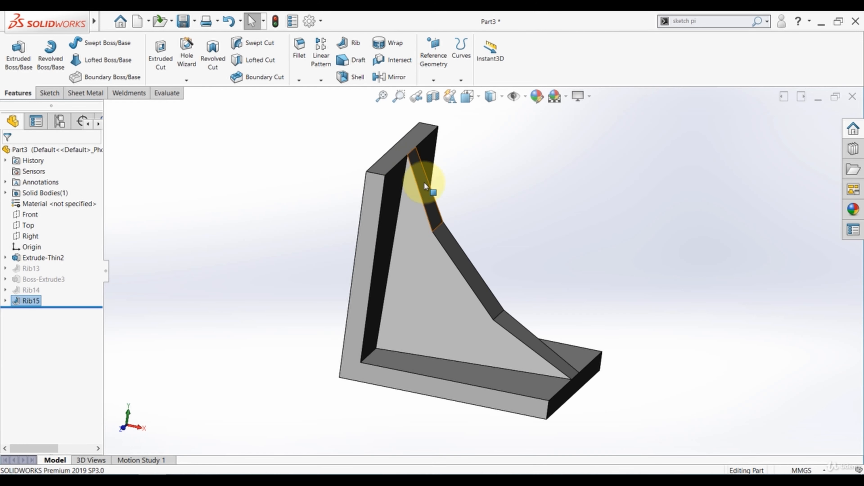
# Suppress the Rib15 feature and the Extrude-Thin2 base feature.
pyautogui.moveTo(283, 305); pyautogui.dragTo(251, 313, button='middle')
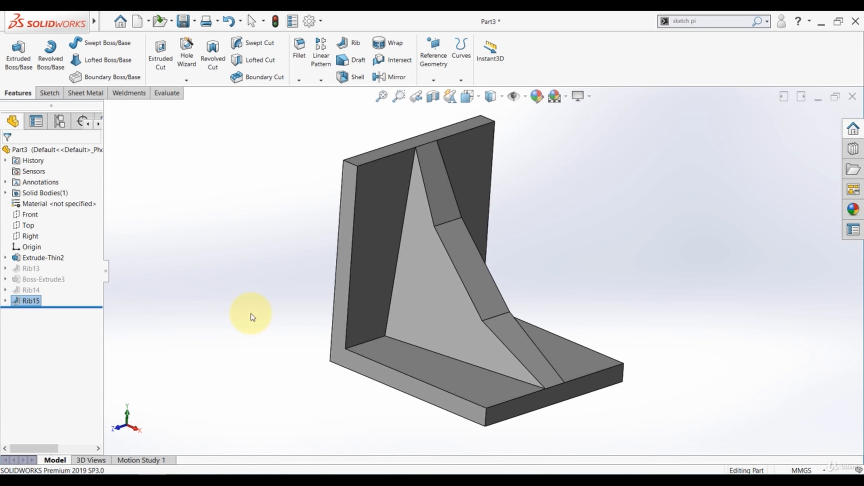
pyautogui.click(33, 301)
pyautogui.click(69, 274)
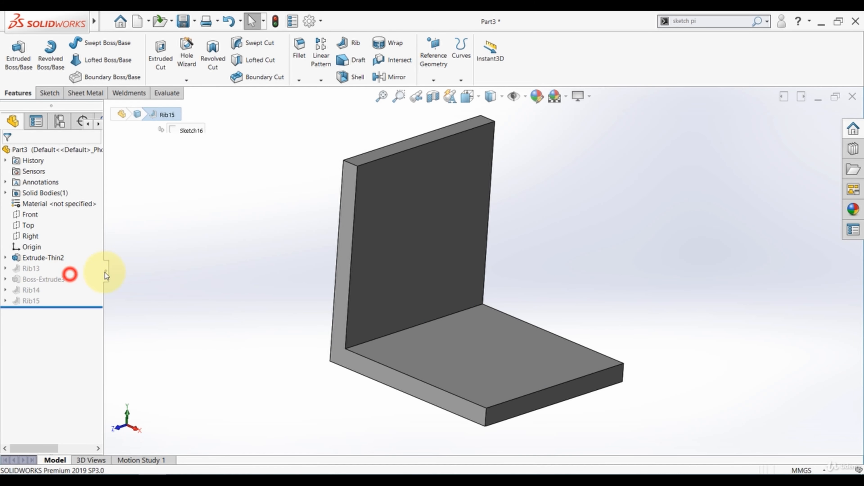
pyautogui.click(35, 258)
pyautogui.click(69, 231)
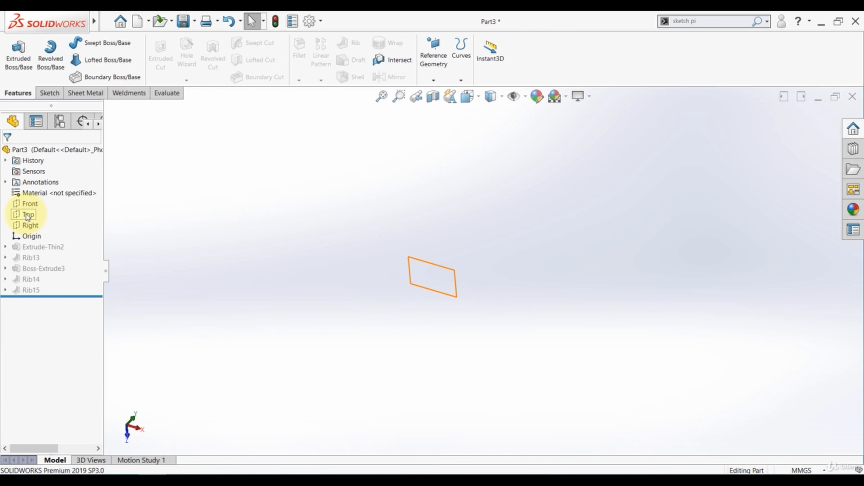
# Start a sketch on the Top plane and draw a center rectangle about 124 mm wide, centred on the origin.
pyautogui.click(28, 215)
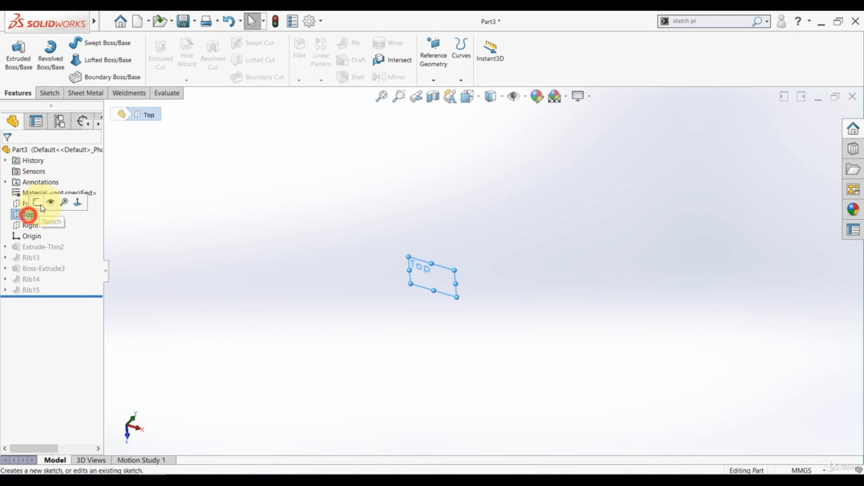
pyautogui.click(38, 204)
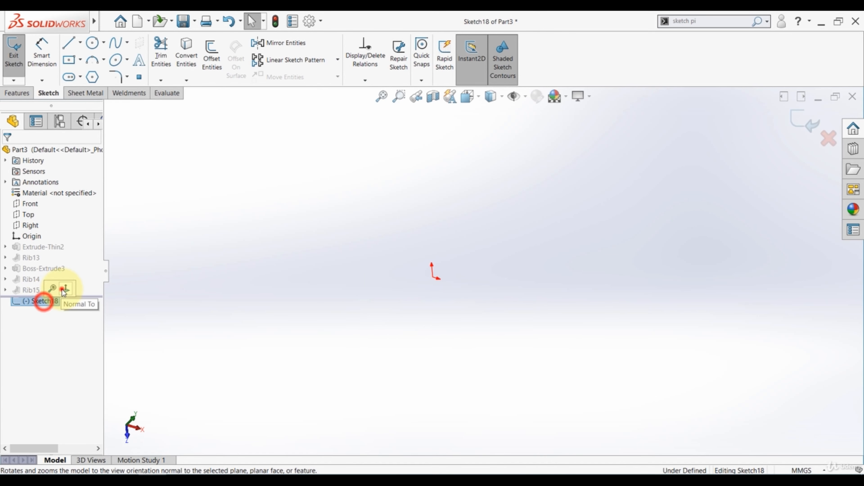
pyautogui.click(67, 60)
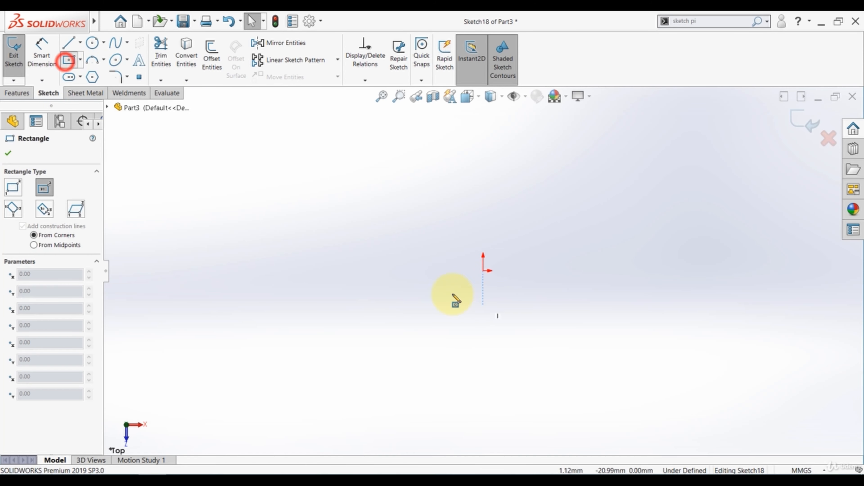
pyautogui.click(483, 270)
pyautogui.click(584, 152)
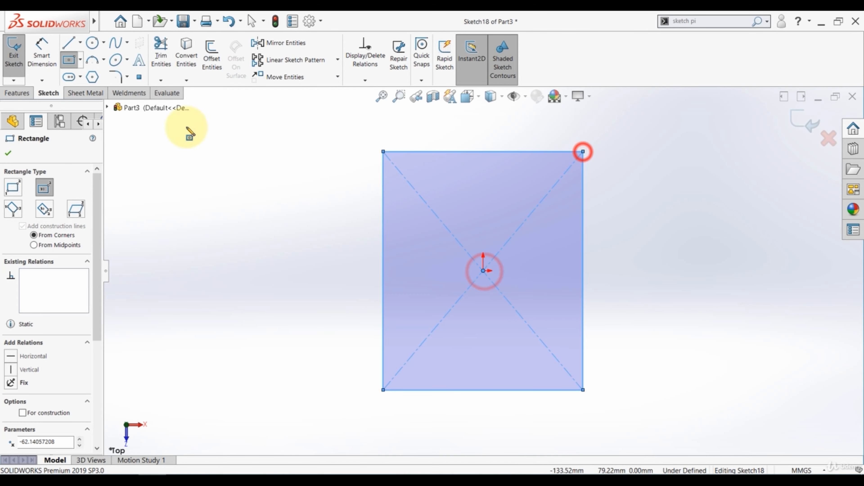
# Dimension the rectangle's horizontal side to 100 mm.
pyautogui.click(40, 48)
pyautogui.click(535, 152)
pyautogui.click(531, 143)
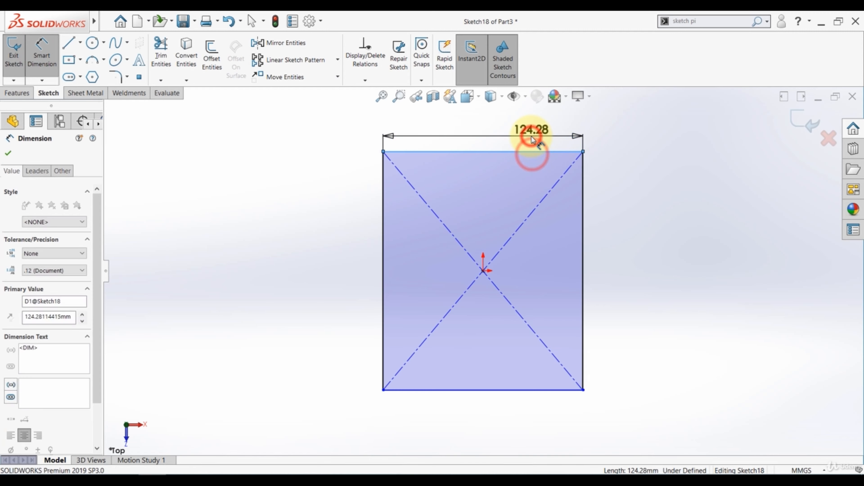
pyautogui.write('100')
pyautogui.press('Return')
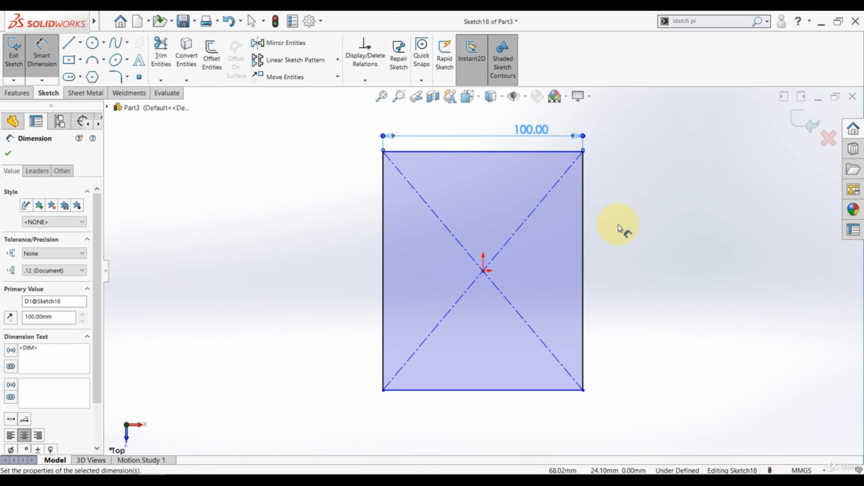
pyautogui.press('Escape')
# Add an Equal relation between the rectangle's upper horizontal side and its adjacent vertical side.
pyautogui.click(560, 151)
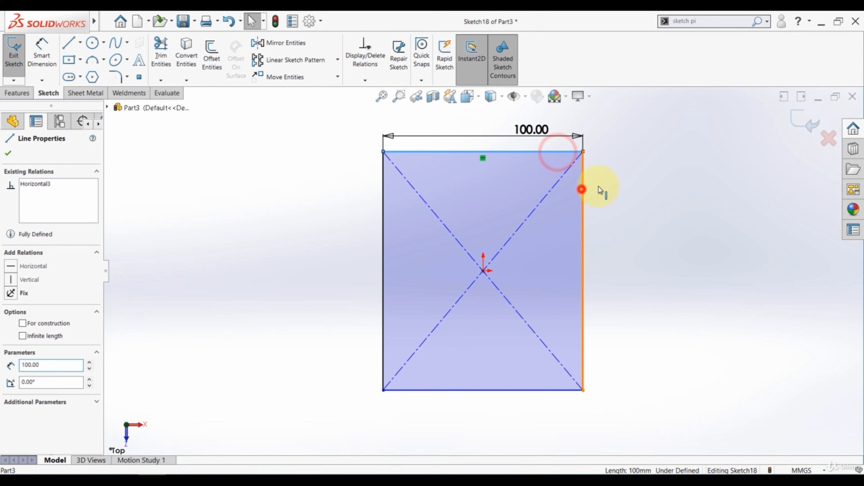
pyautogui.keyDown('ctrl'); pyautogui.click(582, 189); pyautogui.keyUp('ctrl')
pyautogui.click(683, 154)
pyautogui.click(702, 285)
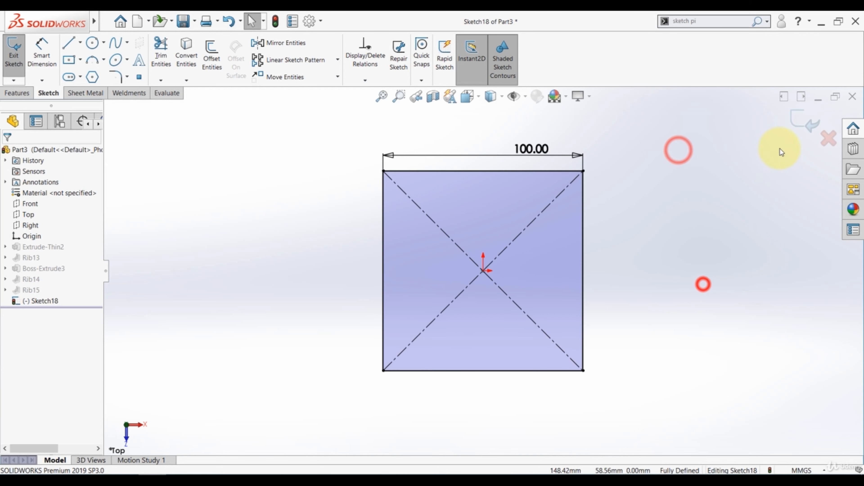
# Close the sketch and extrude the square as a blind boss 50 mm deep.
pyautogui.click(804, 121)
pyautogui.click(17, 53)
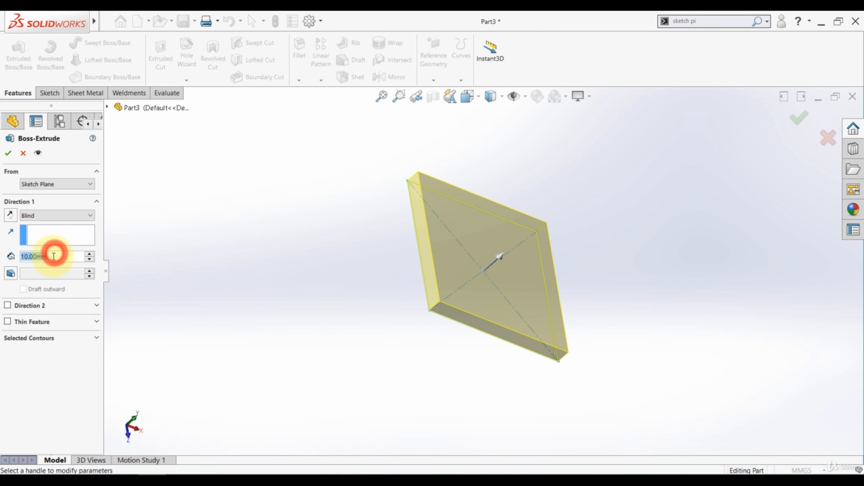
pyautogui.write('50')
pyautogui.press('Return')
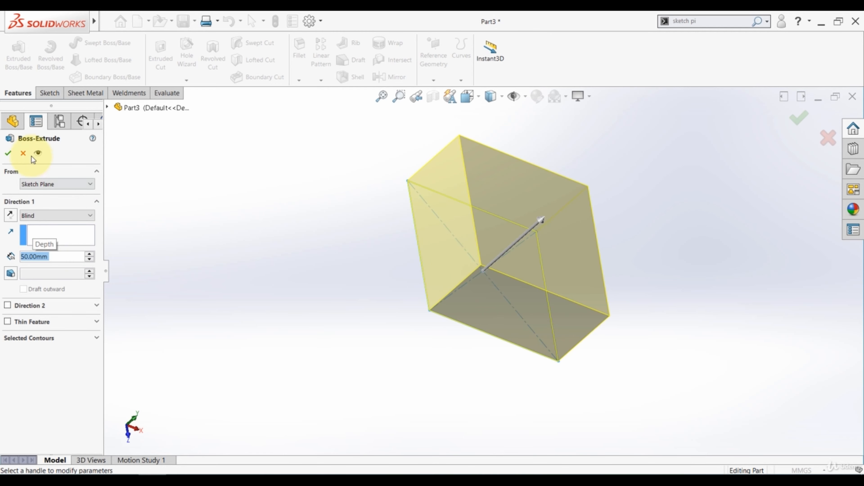
pyautogui.click(199, 238)
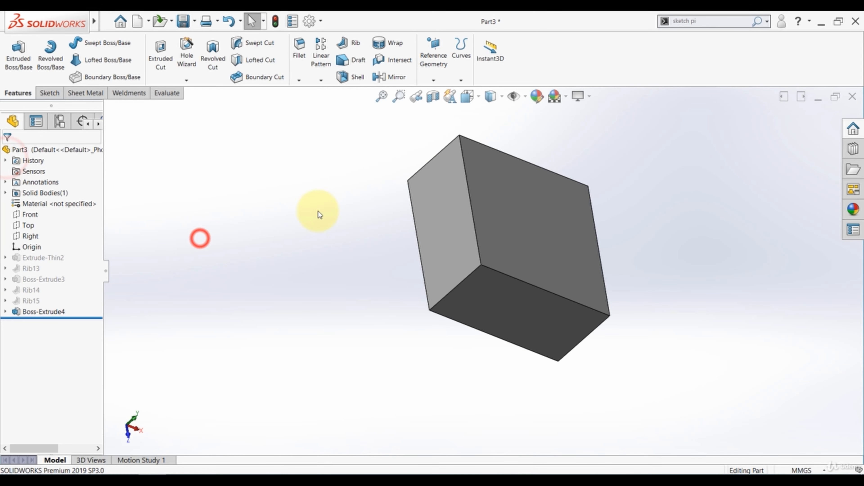
# Shell the block with a 5 mm wall thickness, removing its top face.
pyautogui.scroll(2, 588, 192)
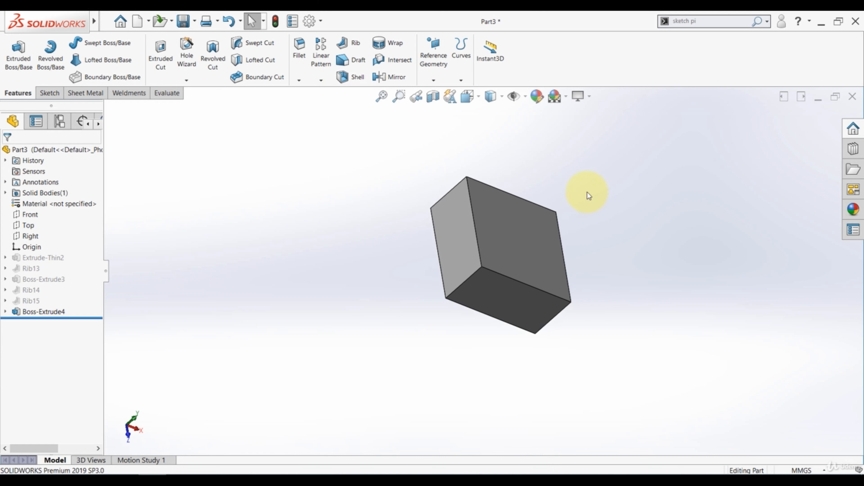
pyautogui.scroll(-2, 606, 181)
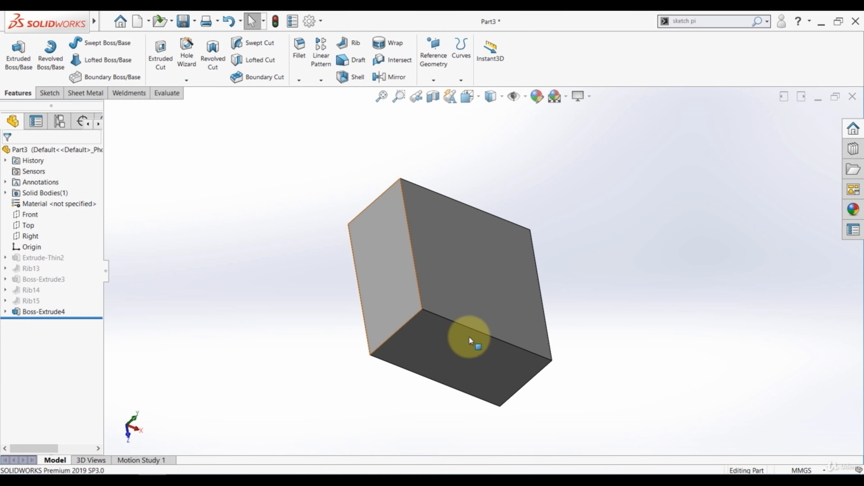
pyautogui.click(348, 76)
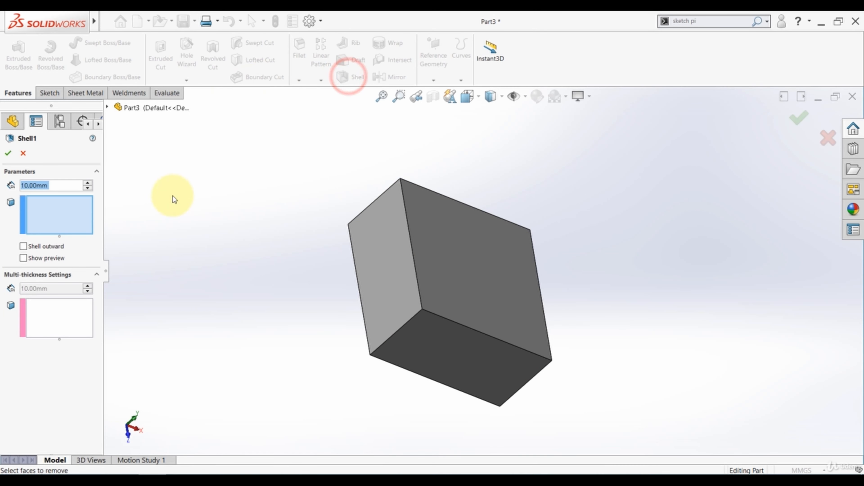
pyautogui.doubleClick(59, 185)
pyautogui.write('5')
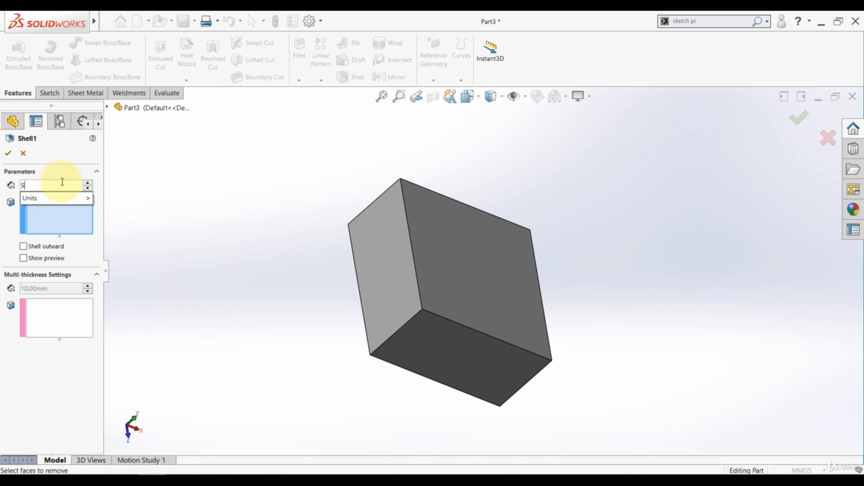
pyautogui.press('Return')
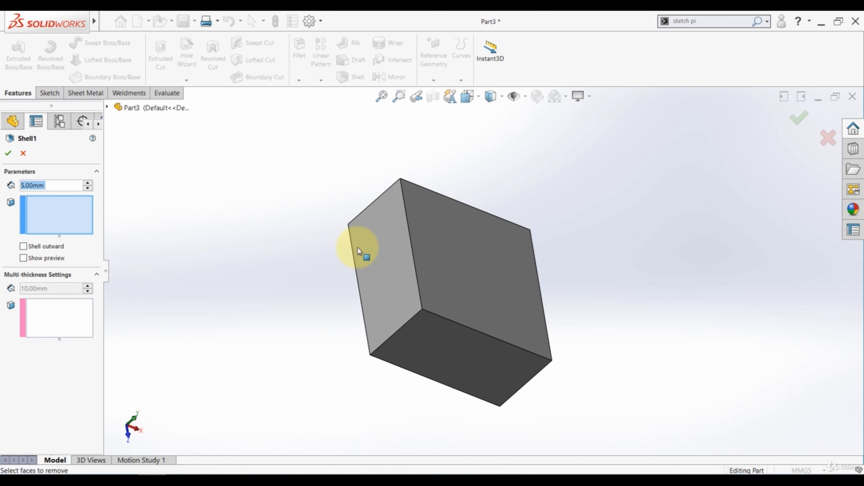
pyautogui.click(443, 254)
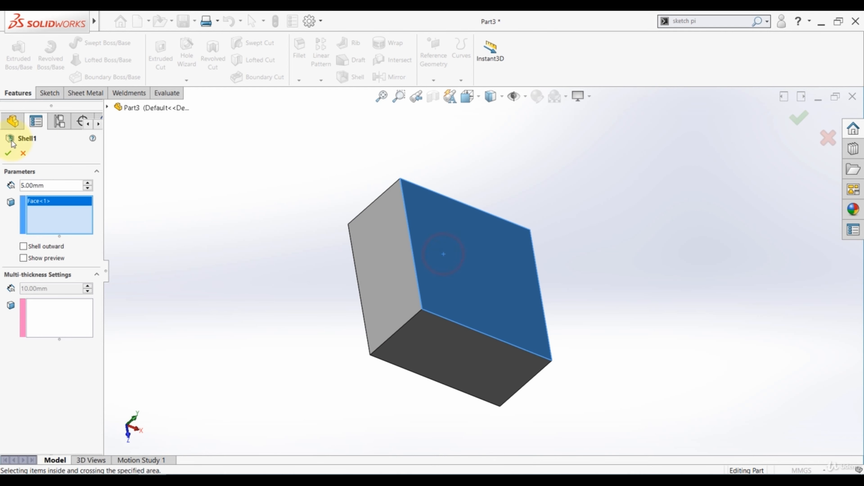
pyautogui.click(7, 154)
# Edit the shell to also remove one side face of the block, with the shell preview switched on.
pyautogui.moveTo(251, 235); pyautogui.dragTo(279, 185, button='middle')
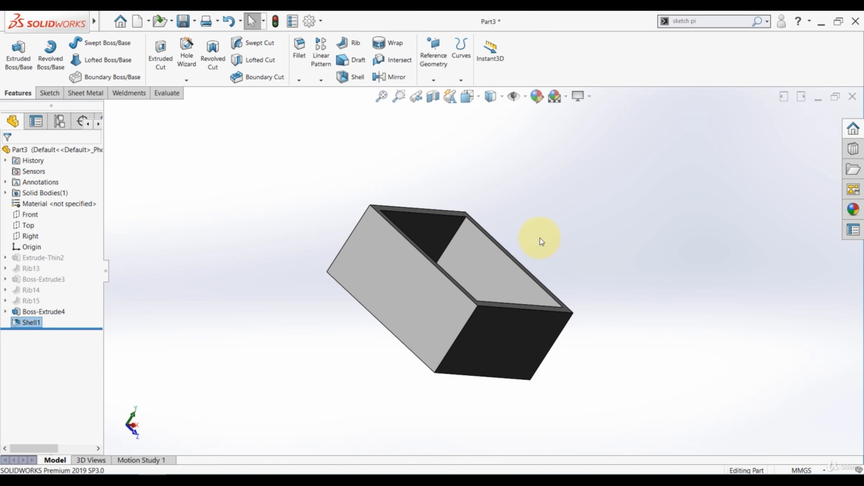
pyautogui.moveTo(541, 240); pyautogui.dragTo(521, 284, button='middle')
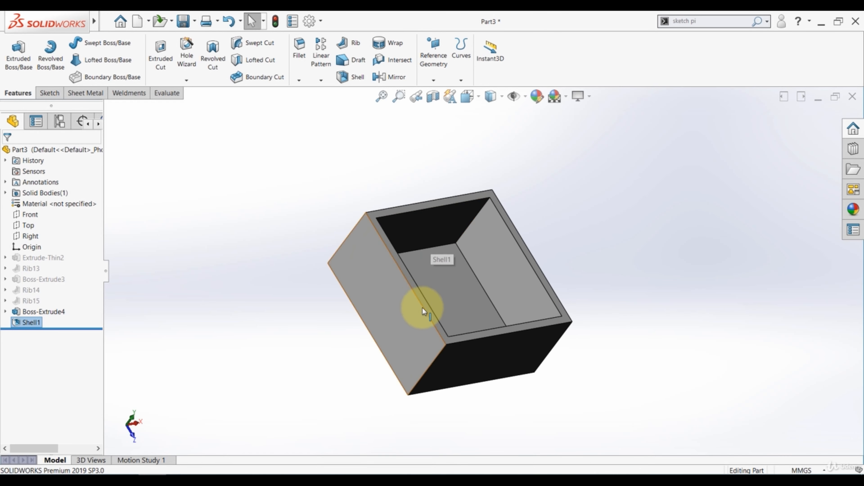
pyautogui.scroll(-5, 500, 236)
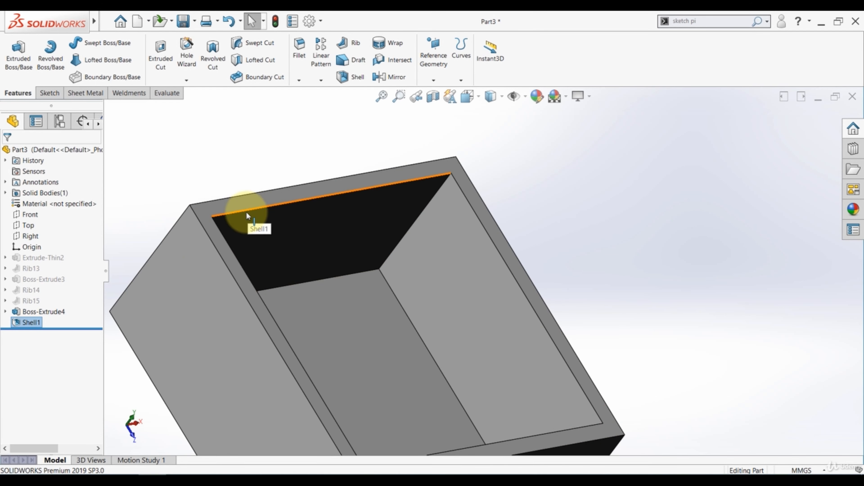
pyautogui.scroll(3, 246, 211)
pyautogui.click(230, 285)
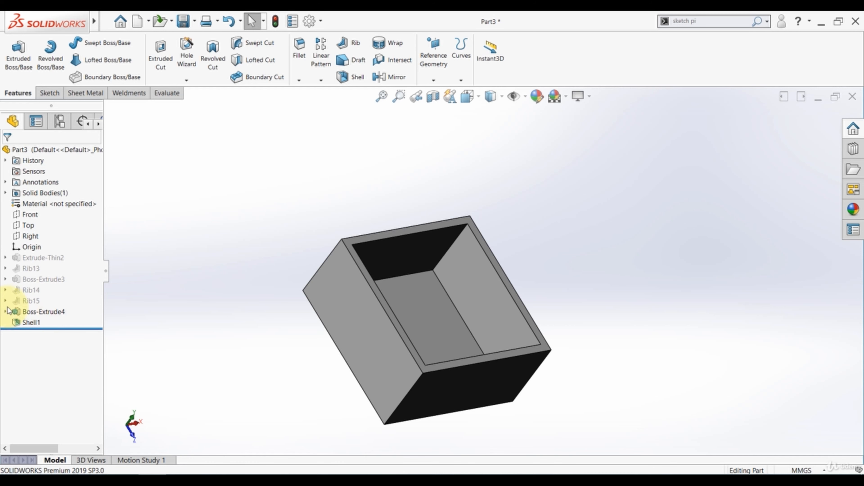
pyautogui.click(22, 322)
pyautogui.click(30, 296)
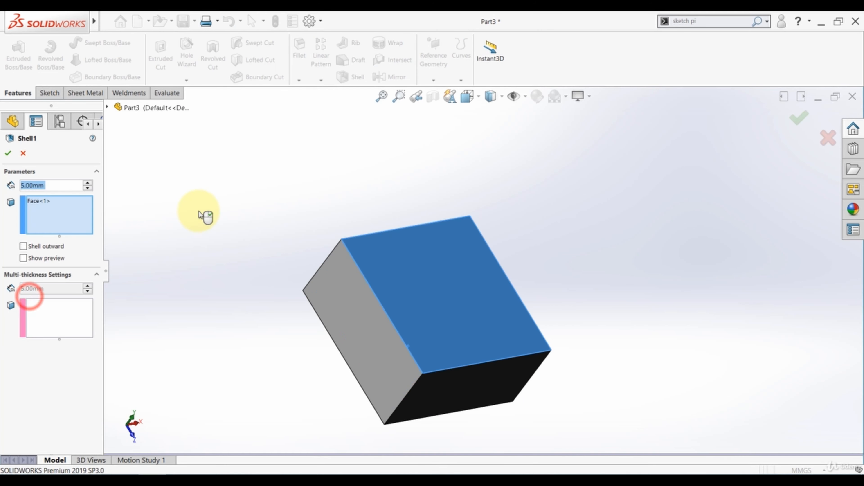
pyautogui.moveTo(295, 234); pyautogui.dragTo(294, 166, button='middle')
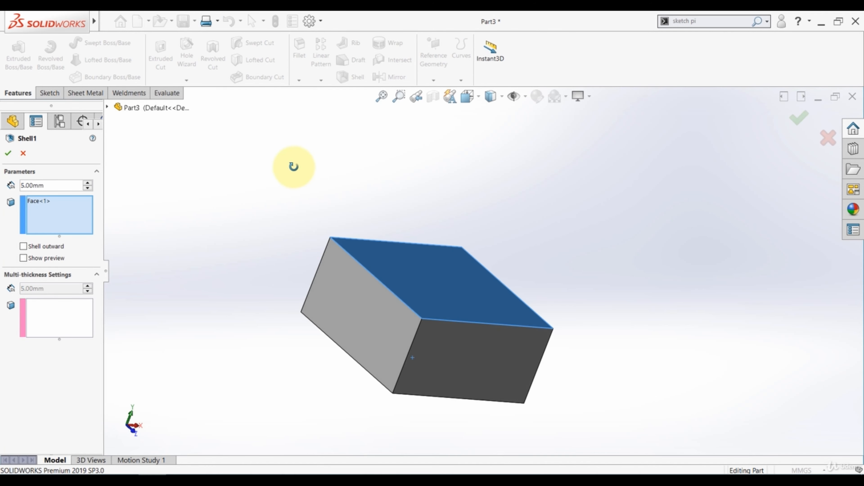
pyautogui.click(354, 313)
pyautogui.moveTo(207, 212); pyautogui.dragTo(222, 234, button='middle')
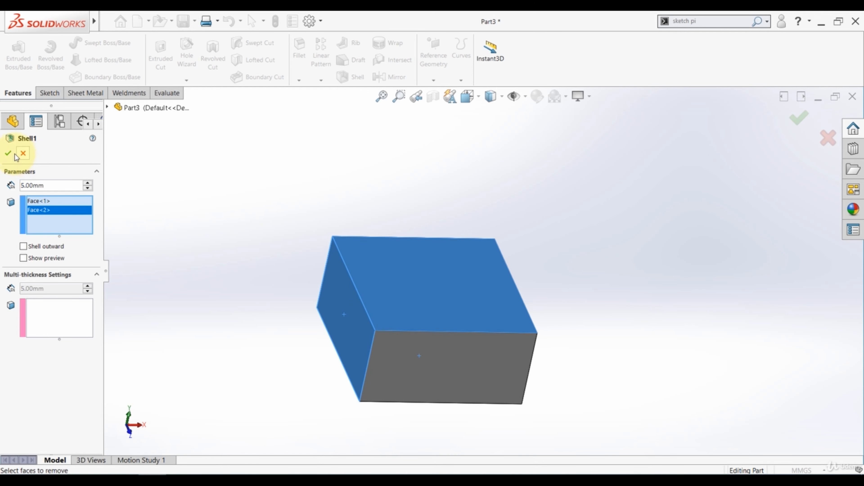
pyautogui.click(23, 258)
pyautogui.moveTo(180, 276); pyautogui.dragTo(225, 309, button='middle')
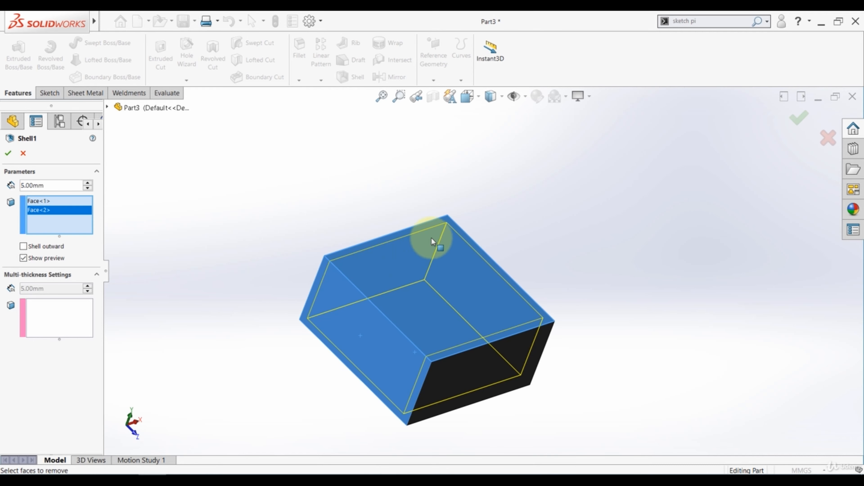
pyautogui.click(9, 153)
# Edit the shell again to remove a third face, the side adjacent to the already open side.
pyautogui.moveTo(225, 338); pyautogui.dragTo(305, 338, button='middle')
pyautogui.click(29, 322)
pyautogui.click(352, 300)
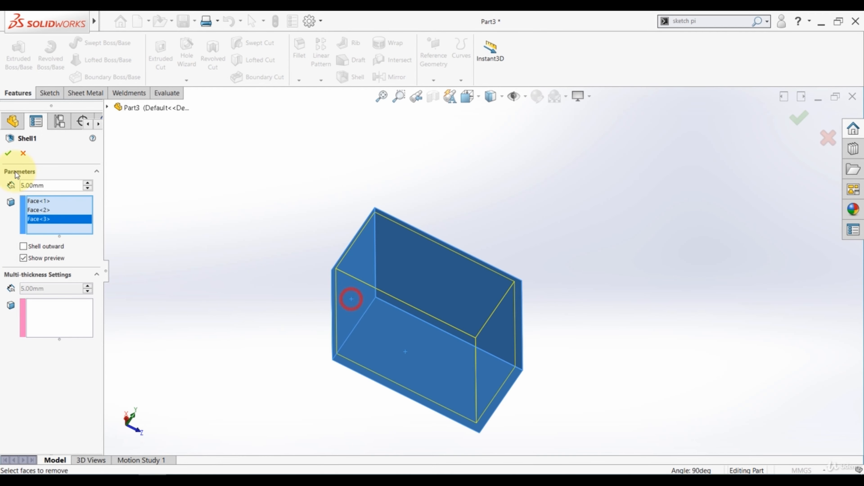
pyautogui.click(8, 154)
# Roll the feature history back to just before the Shell1 feature.
pyautogui.moveTo(243, 257); pyautogui.dragTo(205, 285, button='middle')
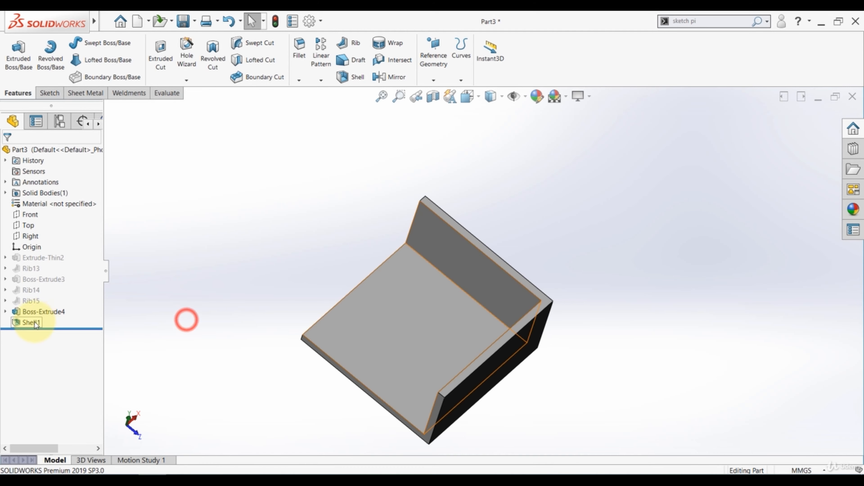
pyautogui.moveTo(62, 329); pyautogui.dragTo(64, 317)
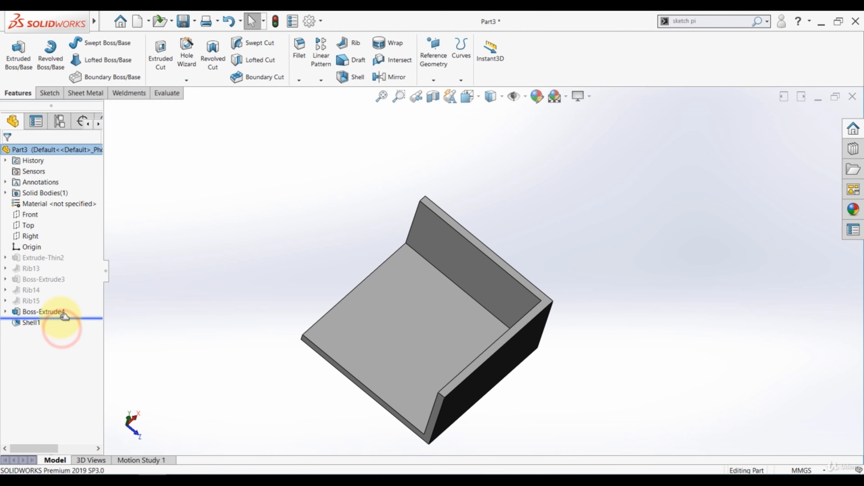
pyautogui.click(240, 257)
# Start a sketch on the block's top face and draw a circle of about 35.5 mm radius centred on the origin.
pyautogui.click(407, 285)
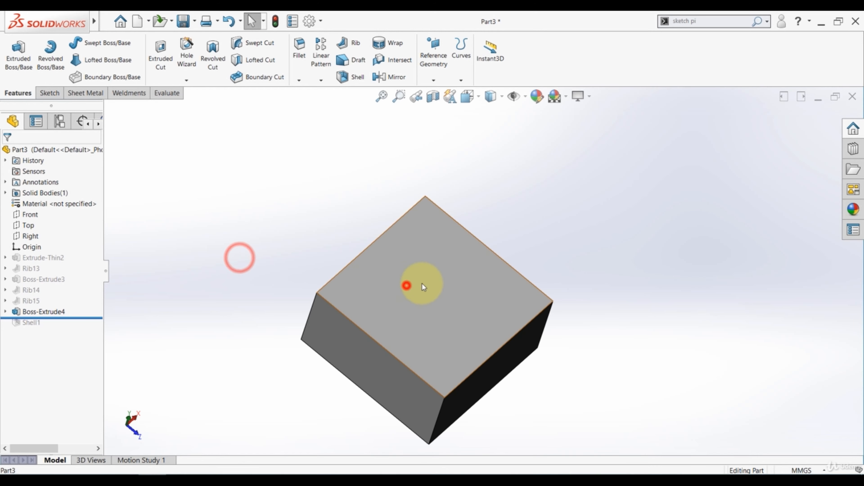
pyautogui.click(446, 260)
pyautogui.click(58, 334)
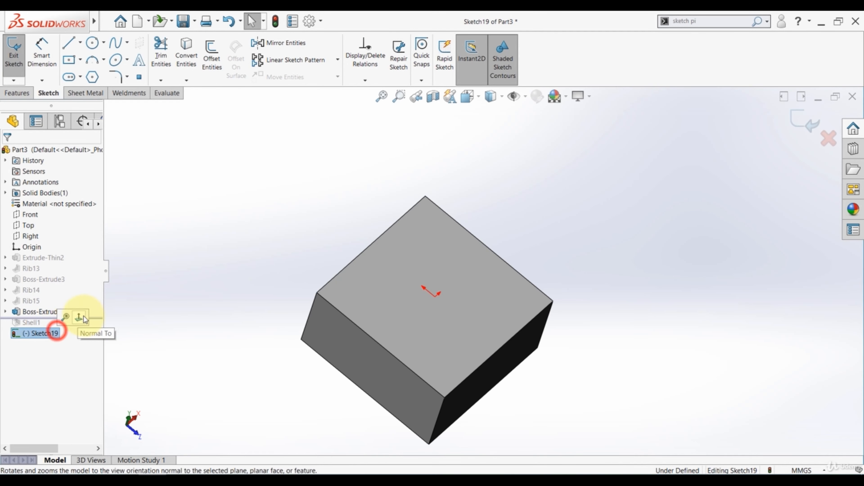
pyautogui.click(81, 314)
pyautogui.click(91, 43)
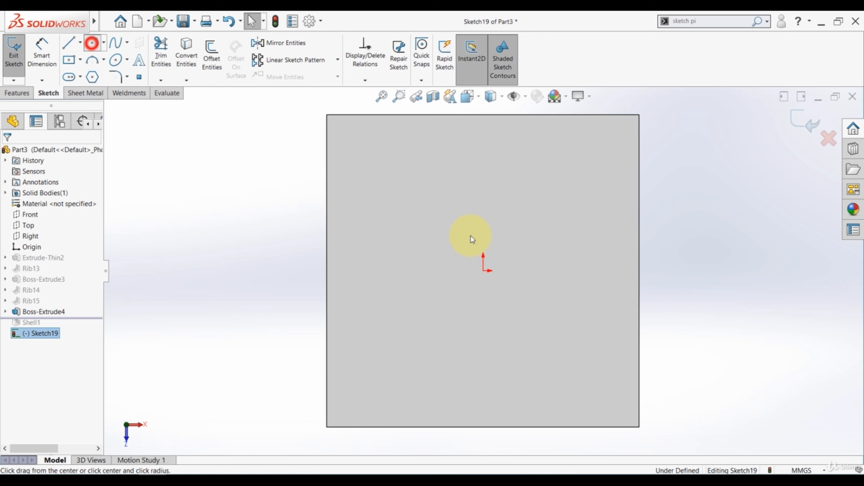
pyautogui.click(484, 271)
pyautogui.click(557, 187)
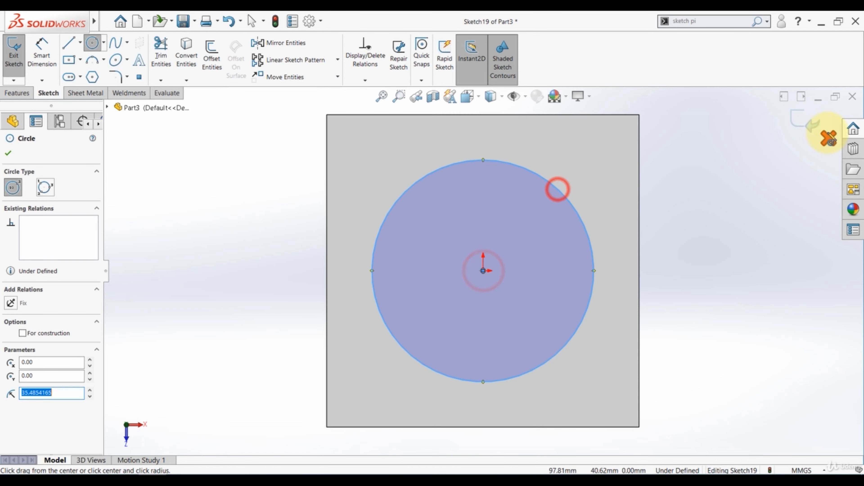
# Close the circle sketch and extrude it 50 mm upward from the block, merged with the existing body.
pyautogui.click(818, 118)
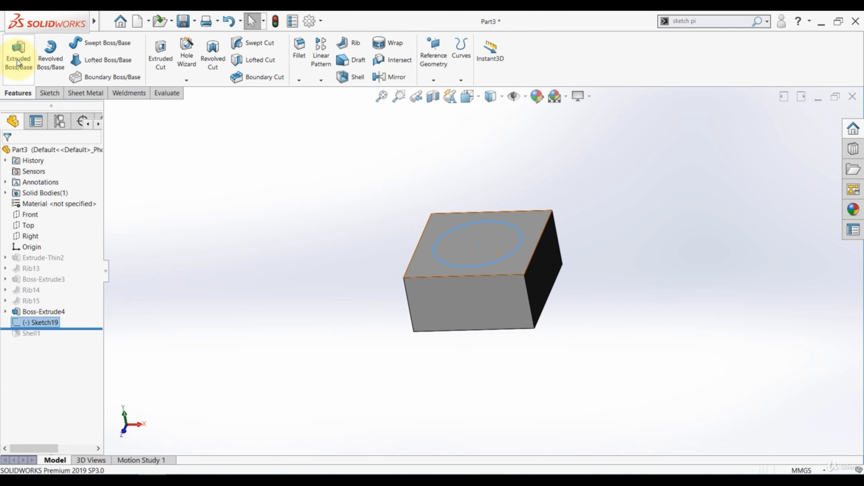
pyautogui.click(18, 59)
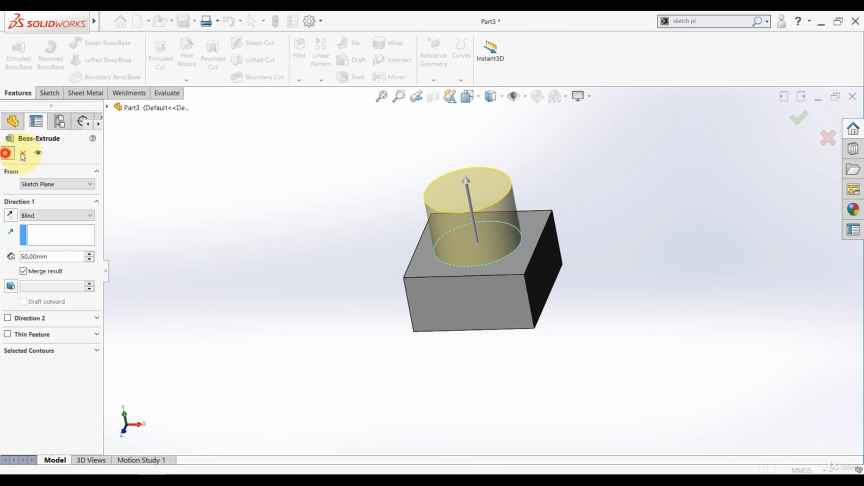
pyautogui.click(8, 153)
pyautogui.click(225, 220)
# Shell the part with a 5 mm wall thickness, removing the top face of the cylinder.
pyautogui.click(347, 80)
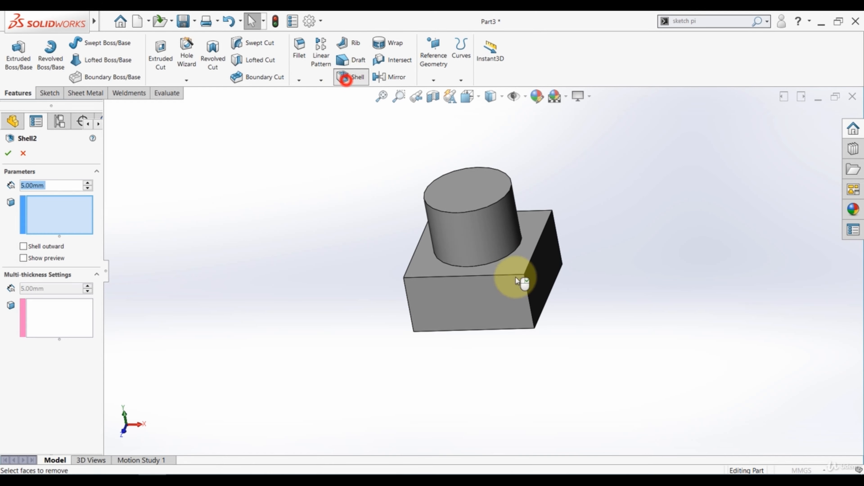
pyautogui.click(479, 193)
pyautogui.click(8, 153)
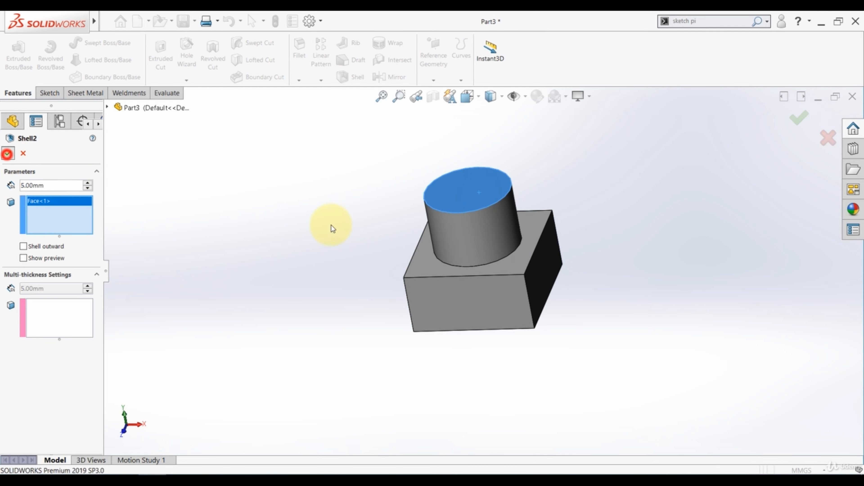
pyautogui.moveTo(394, 229); pyautogui.dragTo(419, 232, button='middle')
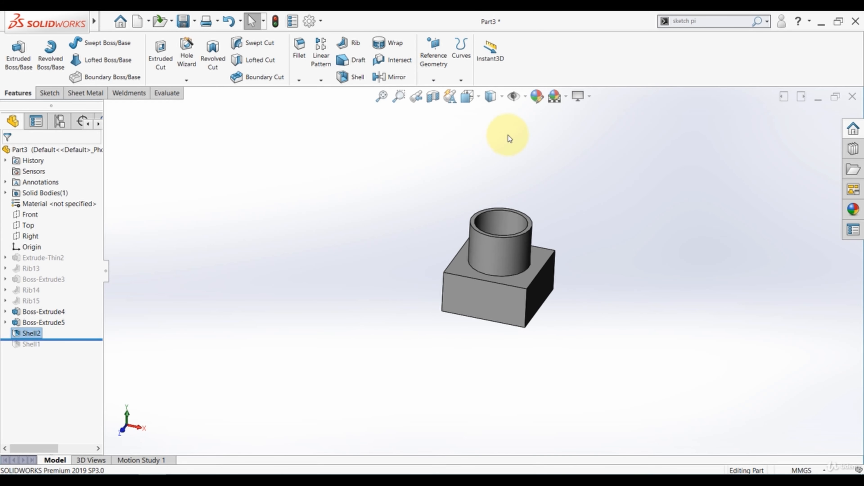
# Inspect the shelled interior with the Hidden Lines Visible display style, then restore the shaded display with edges.
pyautogui.click(491, 97)
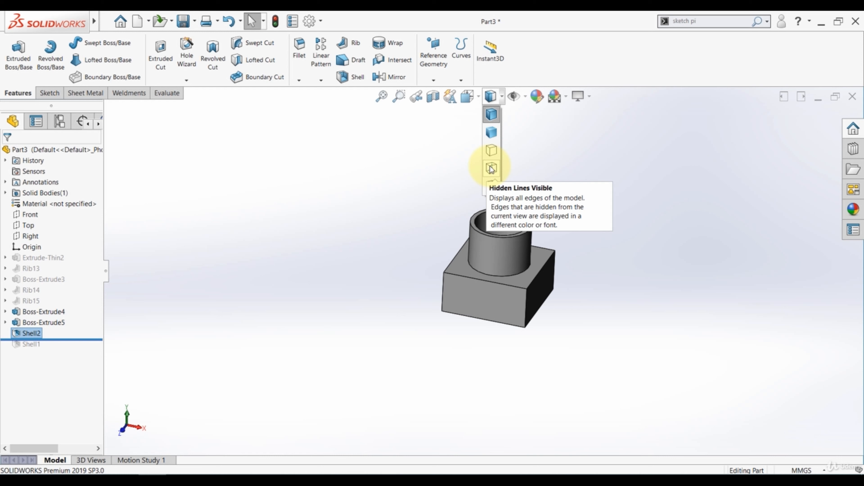
pyautogui.click(491, 168)
pyautogui.scroll(-5, 484, 232)
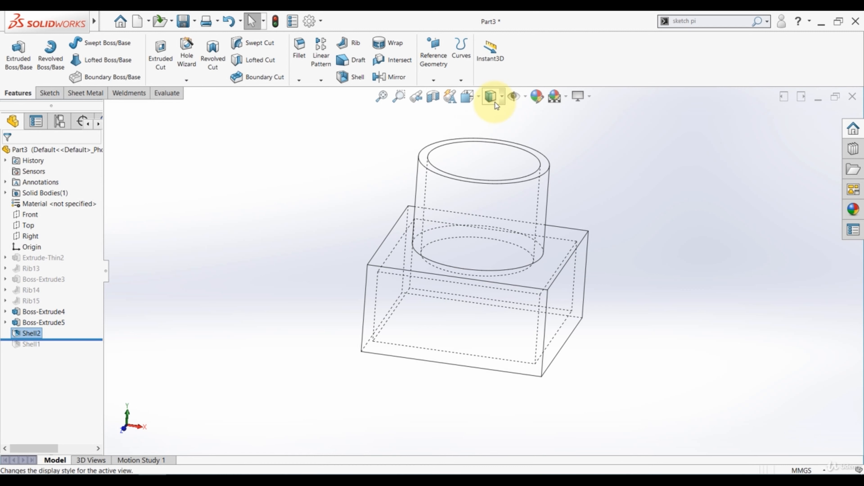
pyautogui.click(504, 99)
pyautogui.click(496, 115)
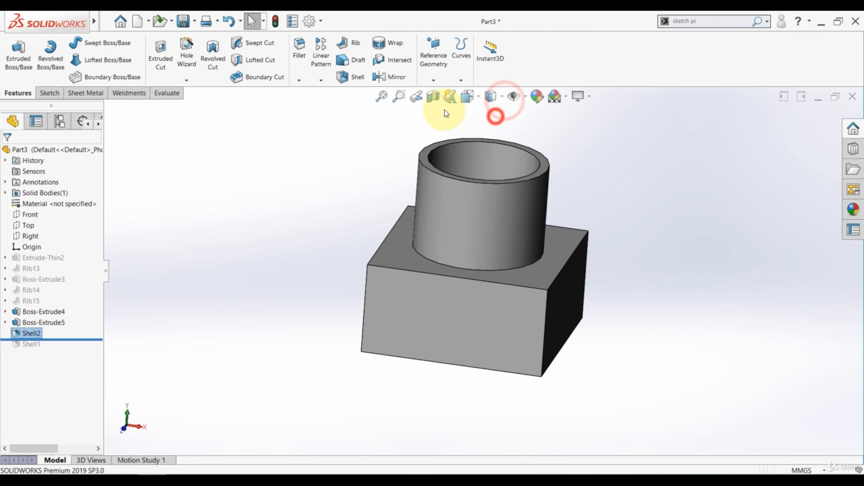
# Examine the hollow interior in a section view, trying the Right and Top planes before applying Front, then turn the section off.
pyautogui.click(433, 99)
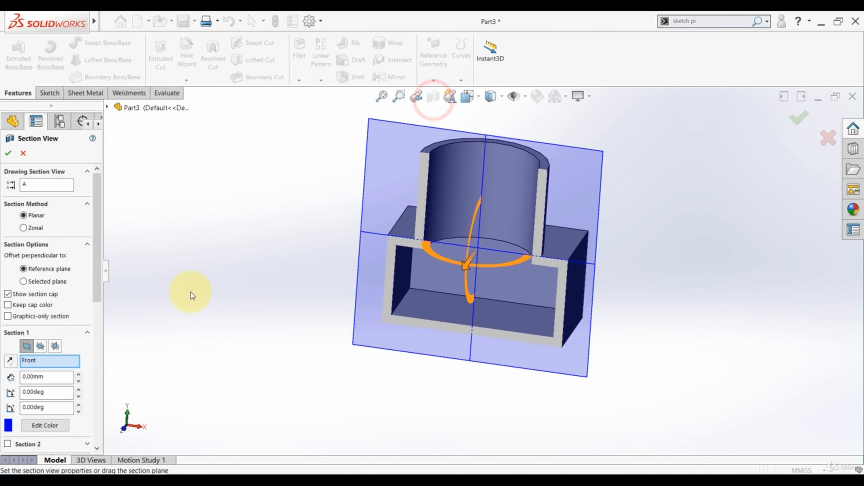
pyautogui.click(41, 347)
pyautogui.click(55, 347)
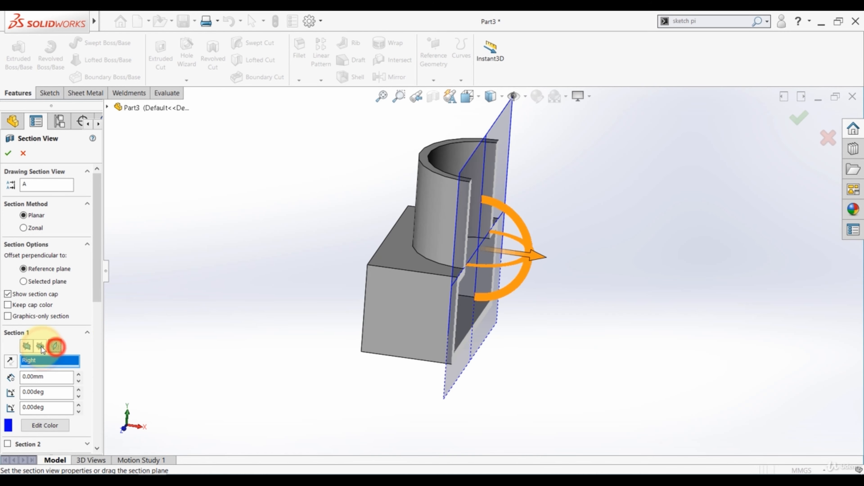
pyautogui.click(40, 346)
pyautogui.click(25, 347)
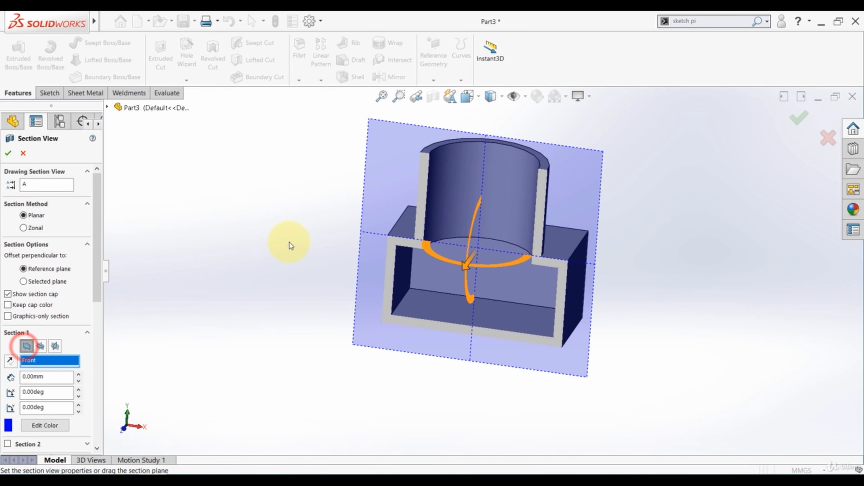
pyautogui.moveTo(285, 241)
pyautogui.mouseDown(button='middle')
pyautogui.moveTo(328, 193)
pyautogui.moveTo(279, 240)
pyautogui.mouseUp(button='middle')
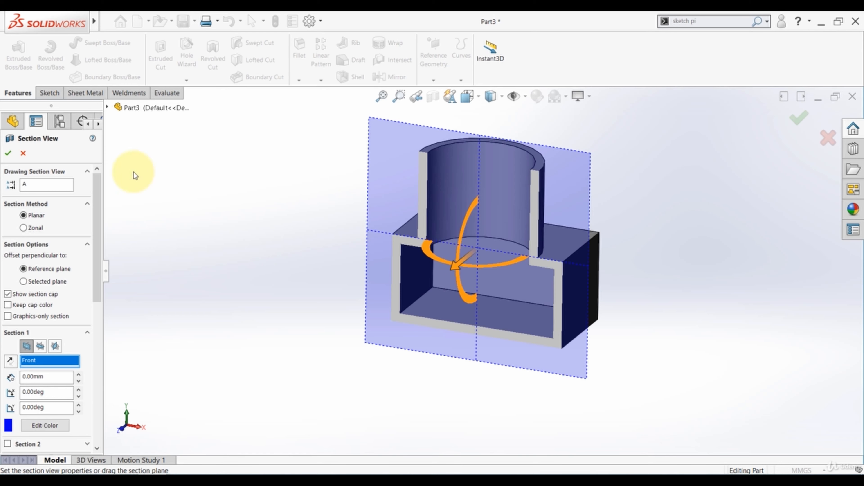
pyautogui.click(8, 155)
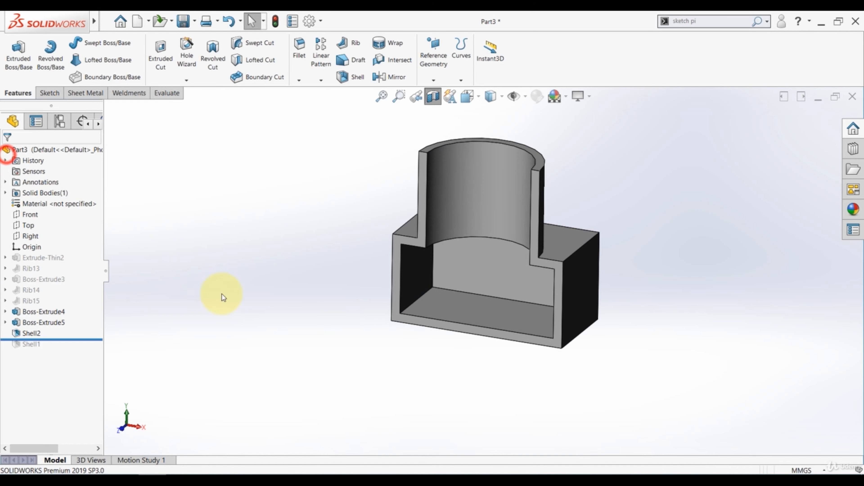
pyautogui.moveTo(301, 328)
pyautogui.mouseDown(button='middle')
pyautogui.moveTo(314, 285)
pyautogui.moveTo(293, 325)
pyautogui.mouseUp(button='middle')
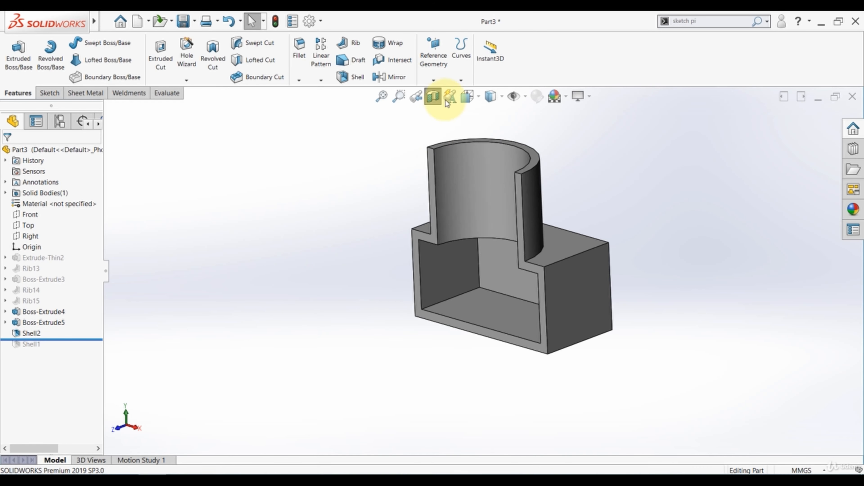
pyautogui.click(433, 102)
# Suppress the Shell2 feature.
pyautogui.moveTo(458, 279); pyautogui.dragTo(335, 348, button='middle')
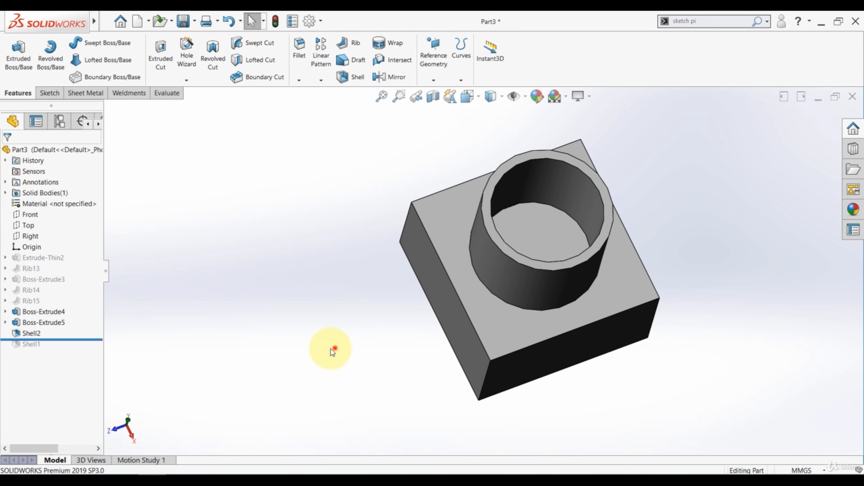
pyautogui.click(19, 333)
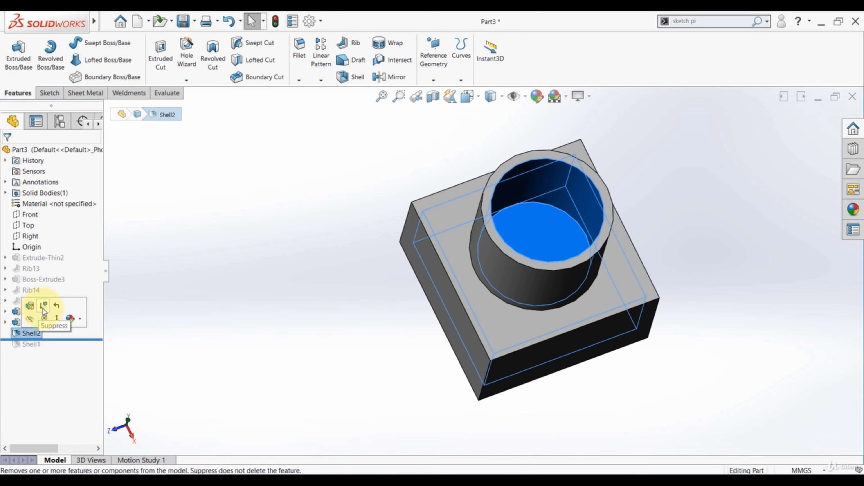
pyautogui.moveTo(332, 324); pyautogui.dragTo(338, 272, button='middle')
# Sketch a corner rectangle on the block's top face, starting at one corner of the block beside the cylinder, and close the sketch.
pyautogui.click(482, 303)
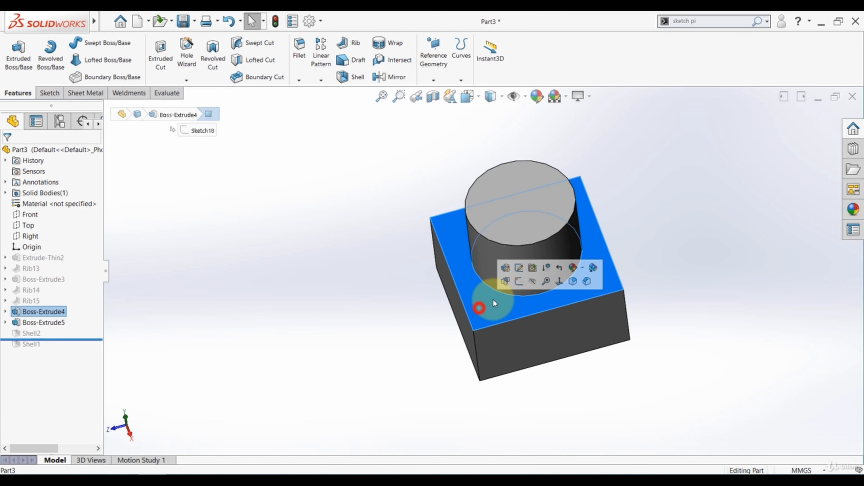
pyautogui.click(517, 284)
pyautogui.click(34, 356)
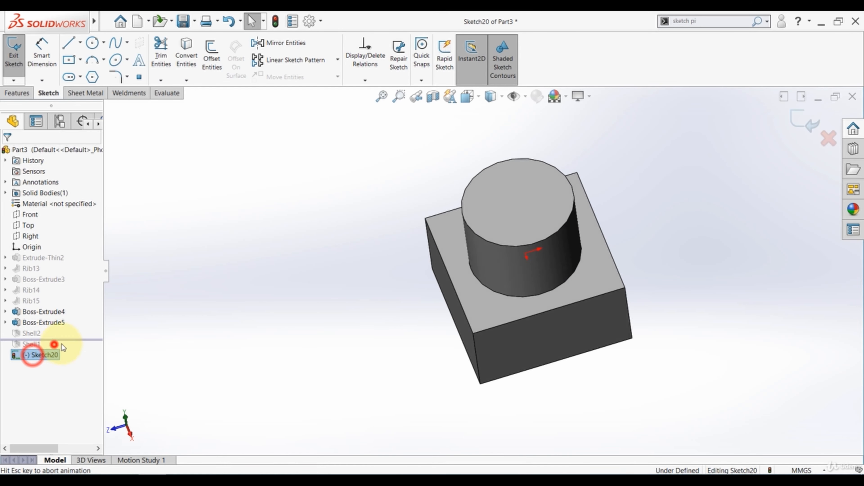
pyautogui.click(54, 344)
pyautogui.click(81, 61)
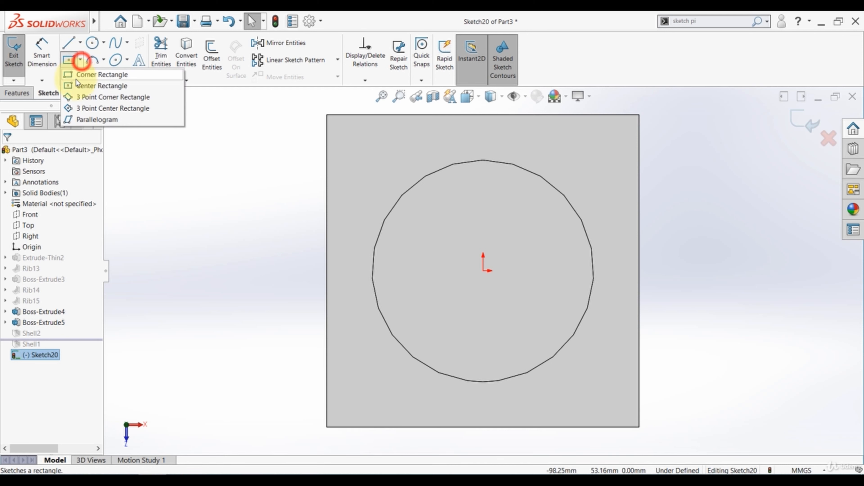
pyautogui.click(73, 73)
pyautogui.click(326, 114)
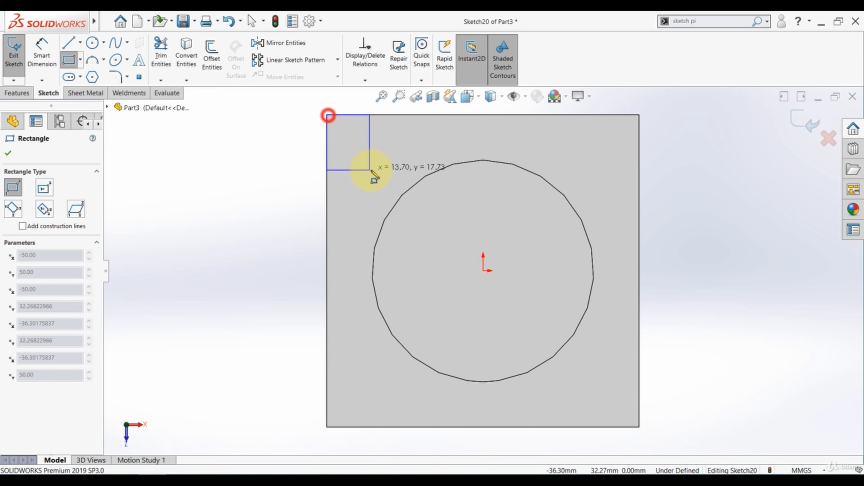
pyautogui.click(392, 174)
pyautogui.click(824, 115)
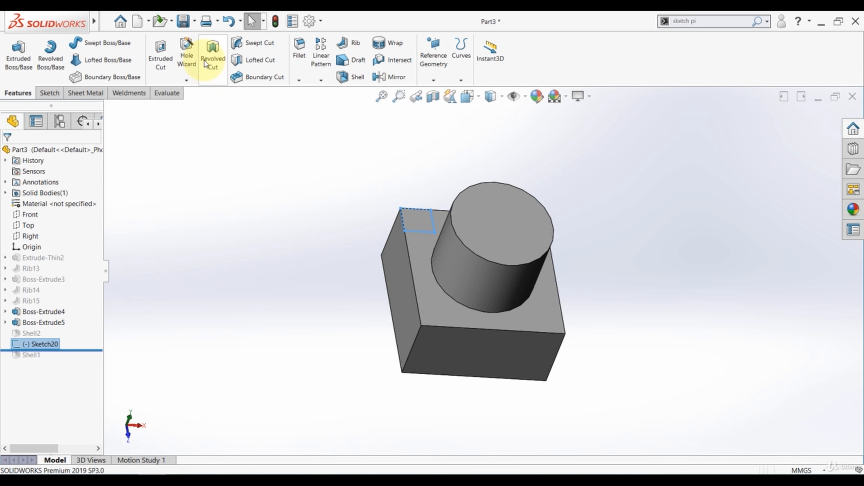
# Cut the corner rectangle through the block with an Extruded Cut set to Through All.
pyautogui.click(160, 51)
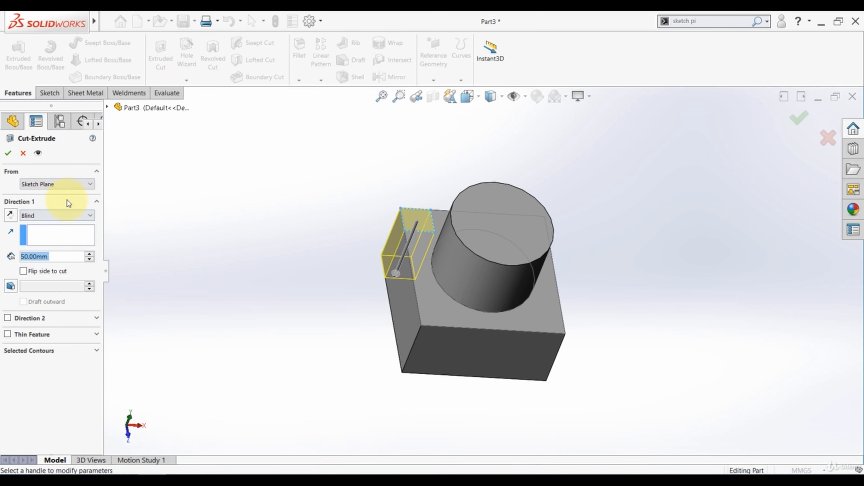
pyautogui.click(57, 214)
pyautogui.click(51, 232)
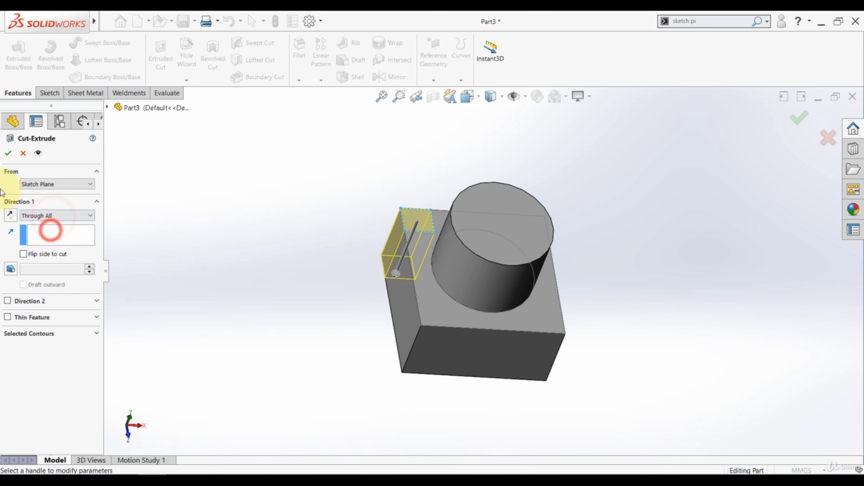
pyautogui.click(7, 155)
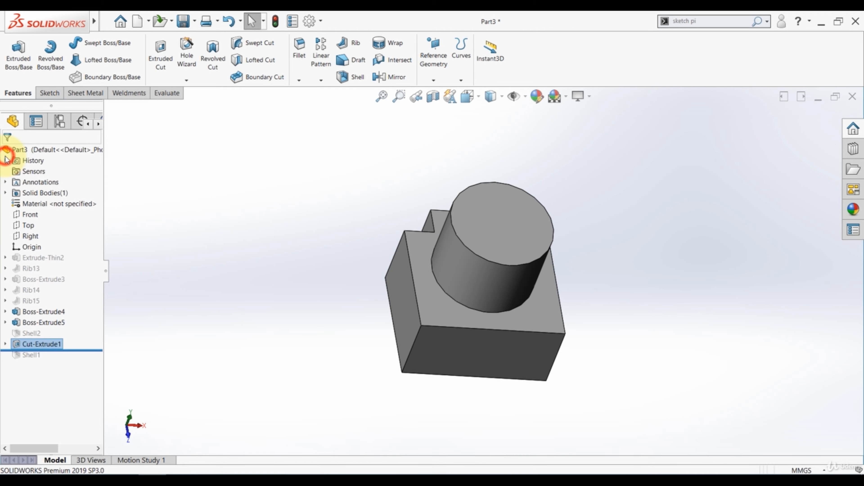
pyautogui.click(151, 261)
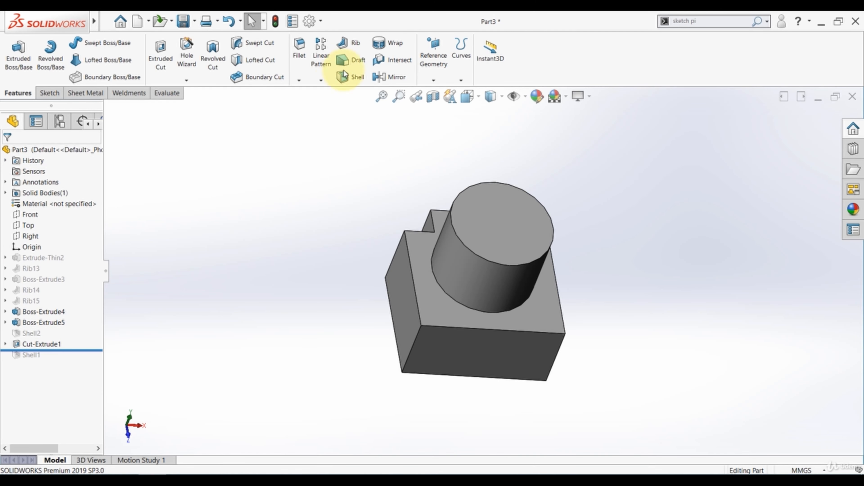
# Shell the part with a 1 mm wall thickness, removing one inner wall face of the corner notch.
pyautogui.click(339, 81)
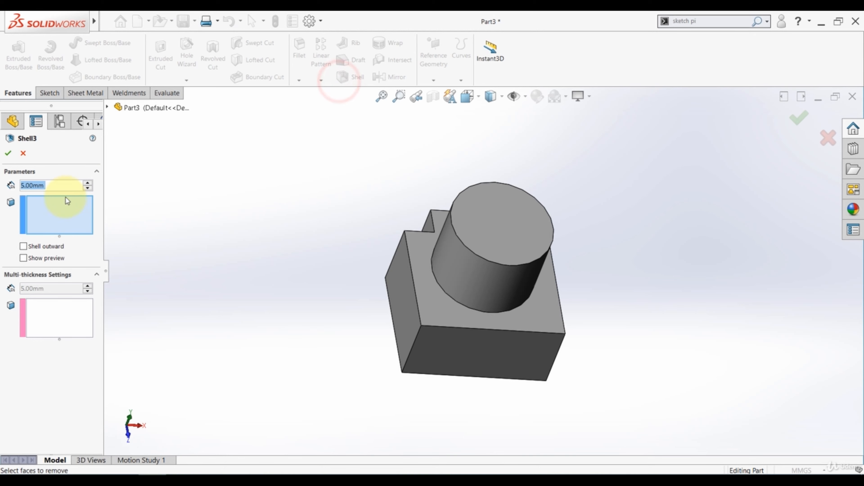
pyautogui.write('1')
pyautogui.click(58, 182)
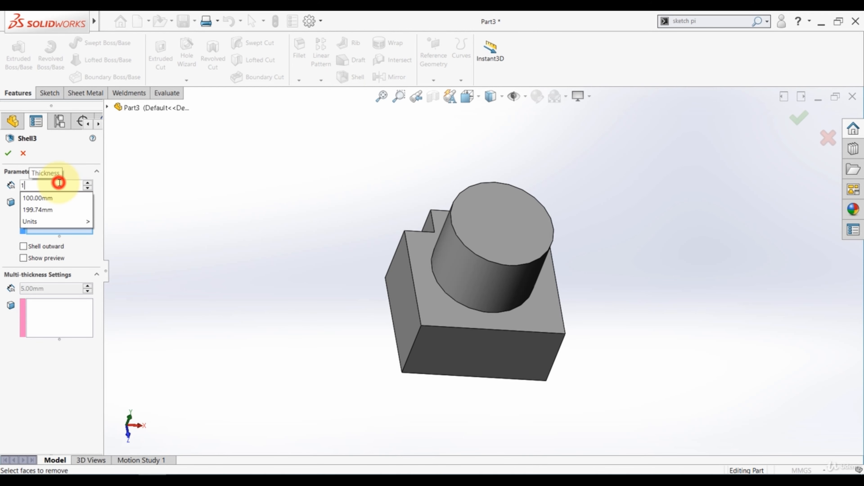
pyautogui.click(218, 218)
pyautogui.moveTo(367, 232); pyautogui.dragTo(407, 240, button='middle')
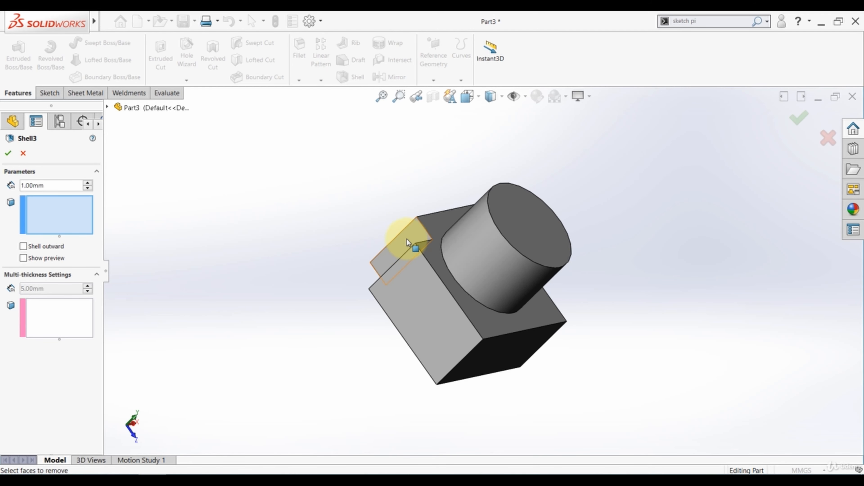
pyautogui.click(406, 239)
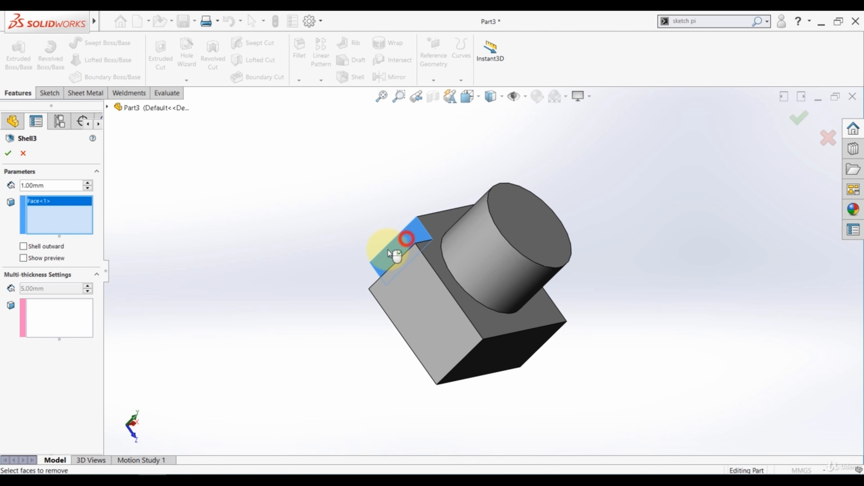
pyautogui.click(9, 154)
pyautogui.moveTo(326, 262); pyautogui.dragTo(286, 311, button='middle')
# Edit the Shell3 feature to also remove the second inner wall face of the corner notch.
pyautogui.click(34, 355)
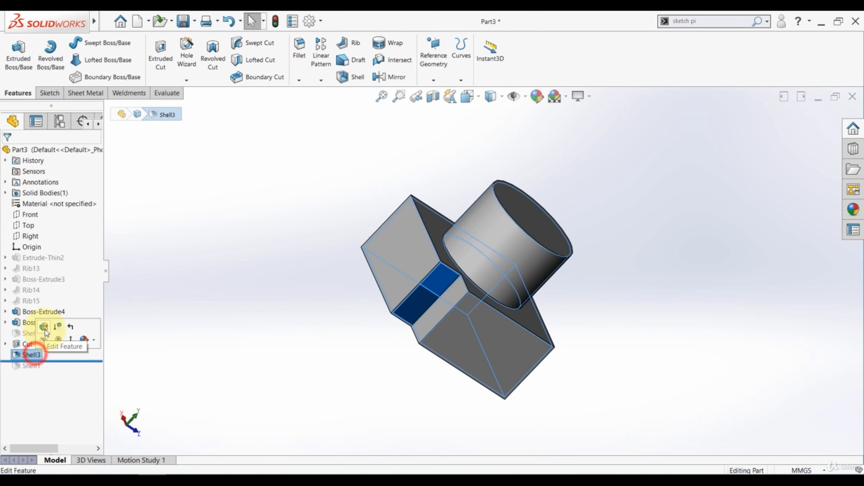
pyautogui.click(44, 329)
pyautogui.click(438, 314)
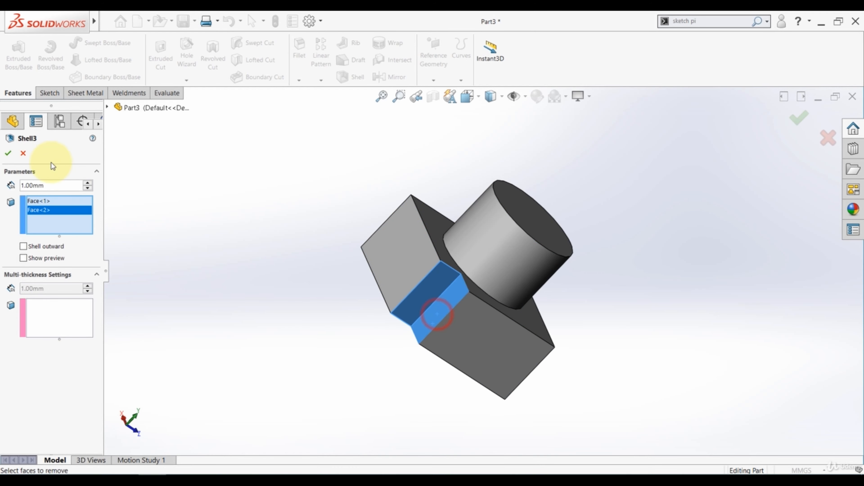
pyautogui.click(7, 154)
pyautogui.moveTo(314, 276); pyautogui.dragTo(245, 291, button='middle')
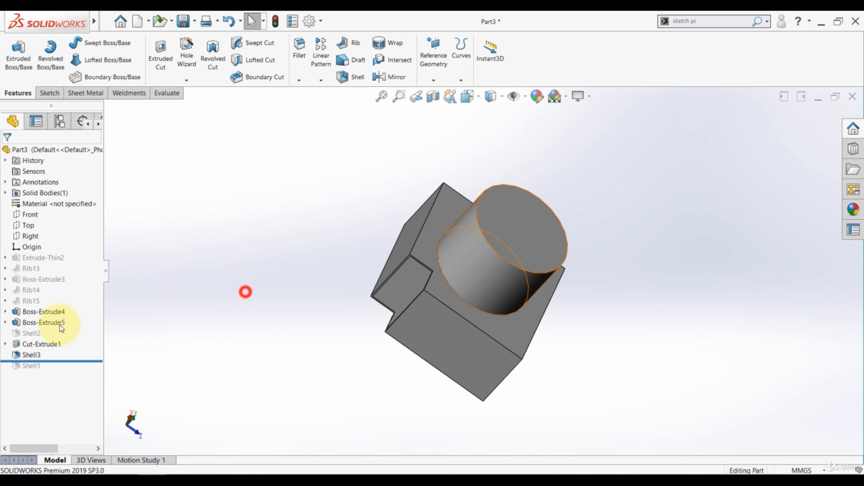
# Edit the Shell3 feature again to also remove the top face of the cylinder.
pyautogui.click(32, 355)
pyautogui.click(43, 327)
pyautogui.click(524, 233)
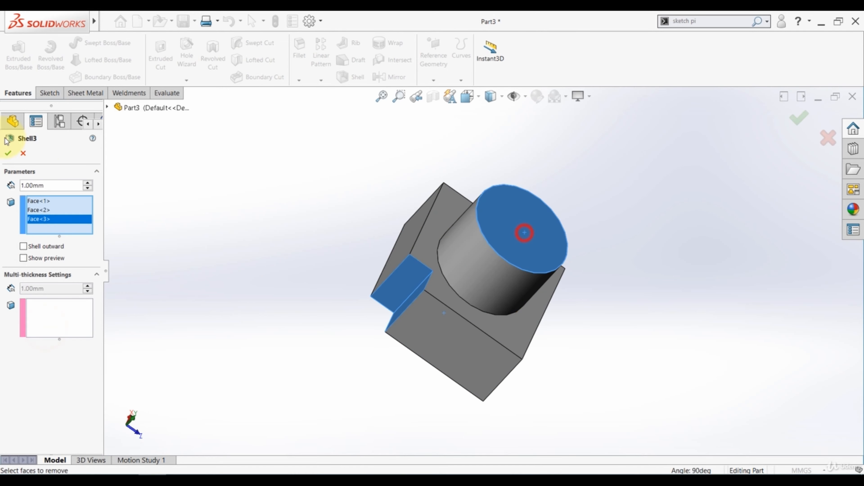
pyautogui.click(8, 153)
pyautogui.moveTo(312, 251); pyautogui.dragTo(328, 295, button='middle')
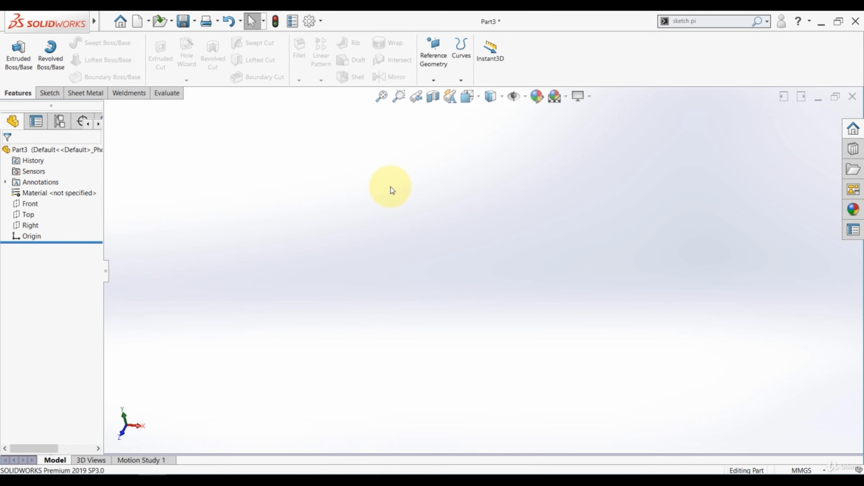
# Sketch a center rectangle about 139 mm wide on the Top plane, centred on the origin.
pyautogui.click(21, 214)
pyautogui.click(22, 200)
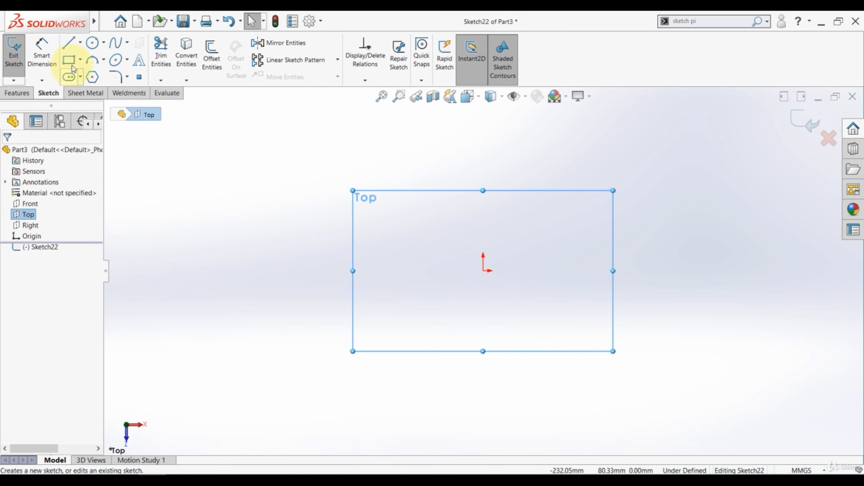
pyautogui.click(81, 61)
pyautogui.click(84, 85)
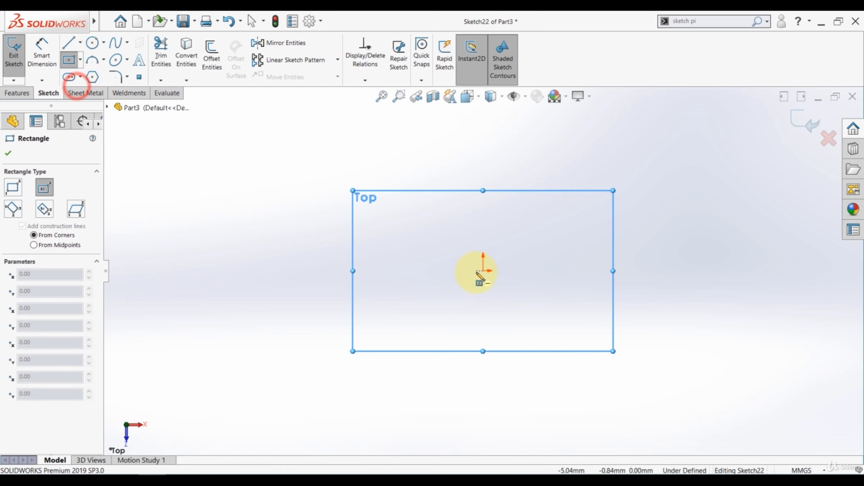
pyautogui.click(483, 271)
pyautogui.click(596, 190)
# Dimension the rectangle's horizontal edge and set its length to 100 mm.
pyautogui.click(42, 51)
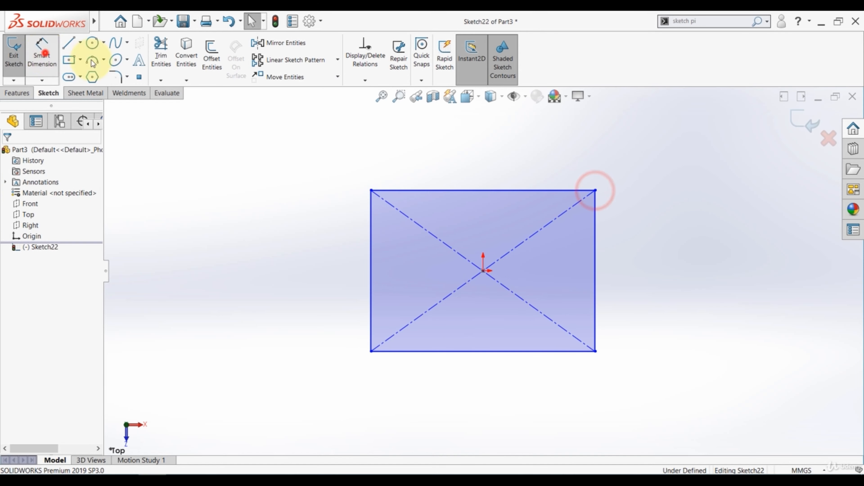
pyautogui.click(463, 191)
pyautogui.click(465, 177)
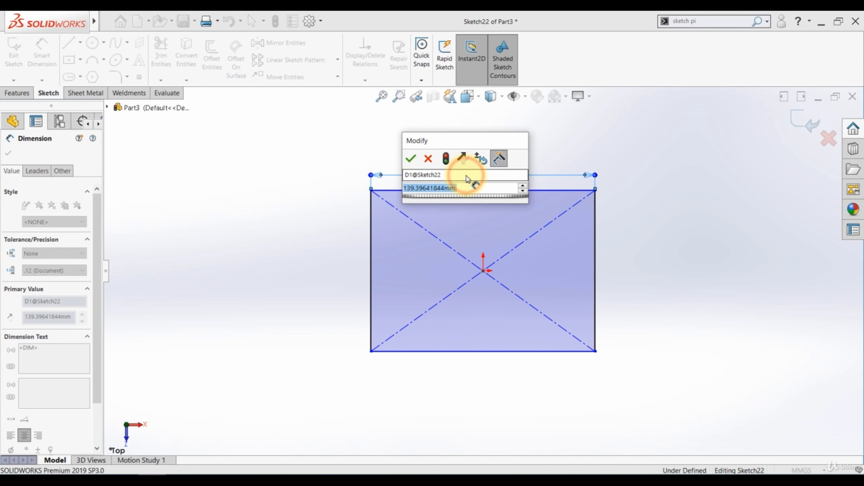
pyautogui.write('100')
pyautogui.press('Return')
pyautogui.press('Escape')
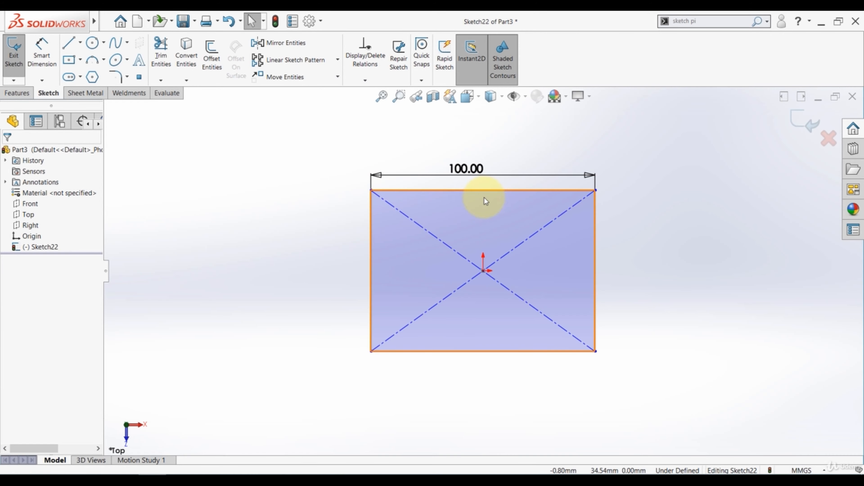
# Make the rectangle's two adjacent sides equal in length and finish the sketch.
pyautogui.click(488, 194)
pyautogui.keyDown('ctrl'); pyautogui.click(595, 228); pyautogui.keyUp('ctrl')
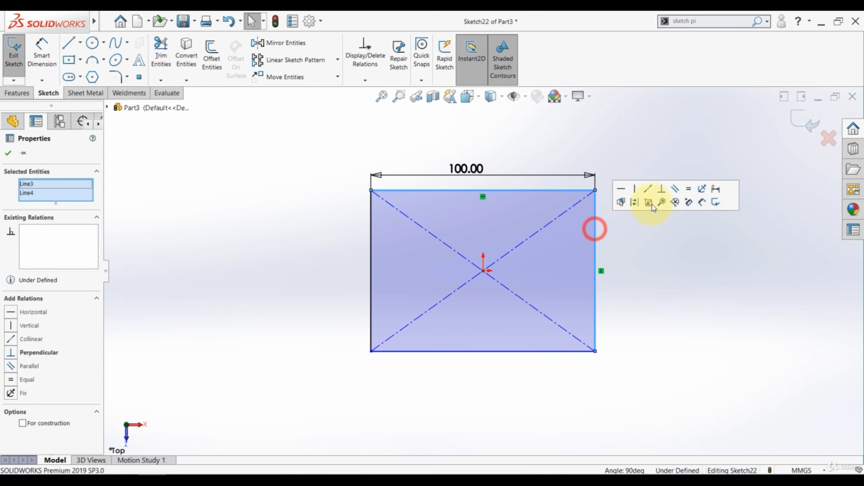
pyautogui.click(688, 188)
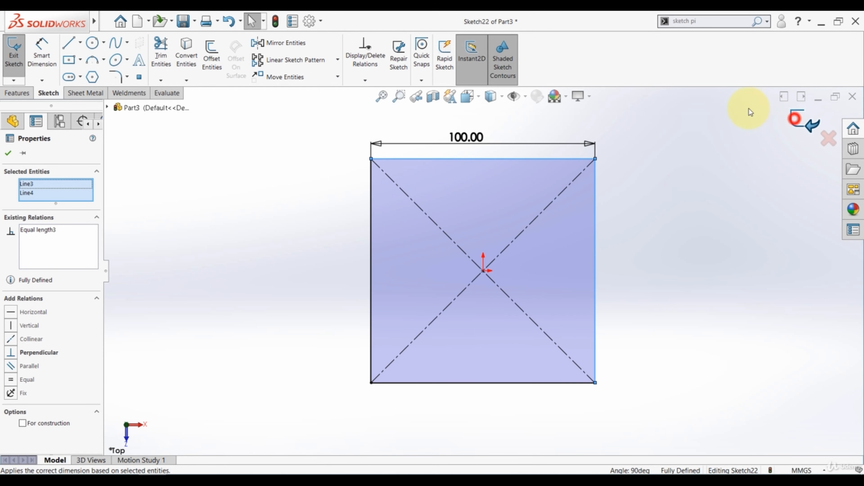
pyautogui.click(796, 120)
# Extrude the square sketch as a blind boss with a depth of 100 mm.
pyautogui.click(18, 55)
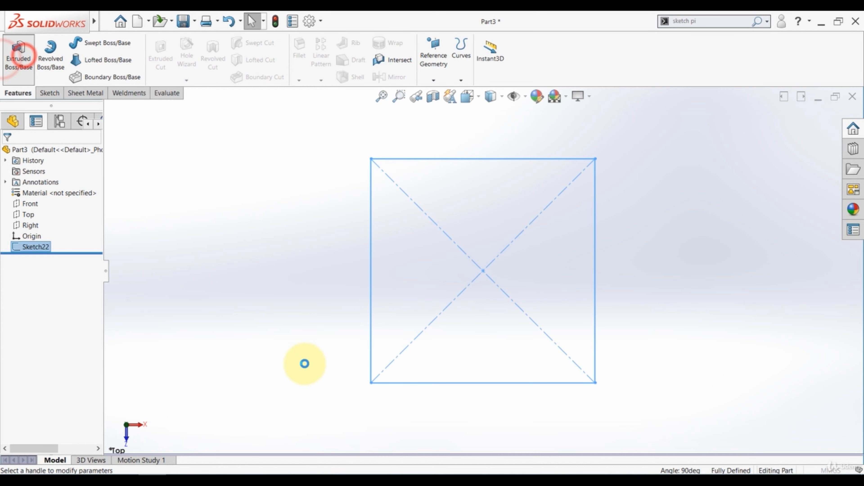
pyautogui.write('100')
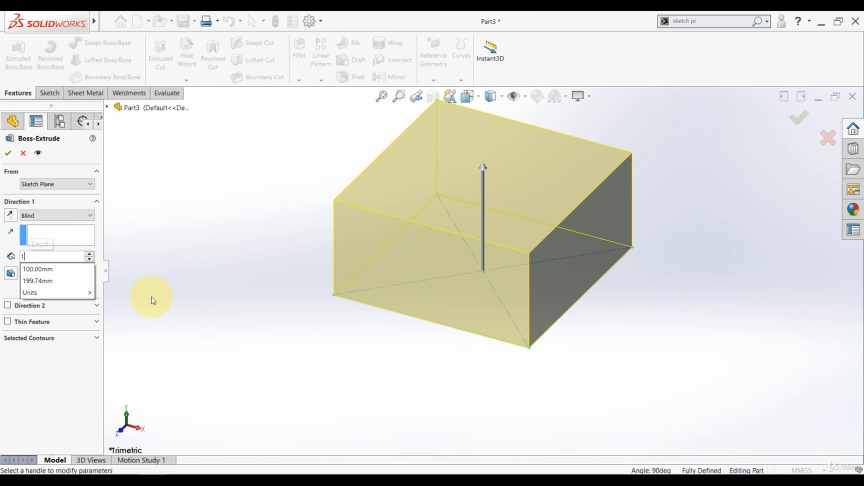
pyautogui.press('Return')
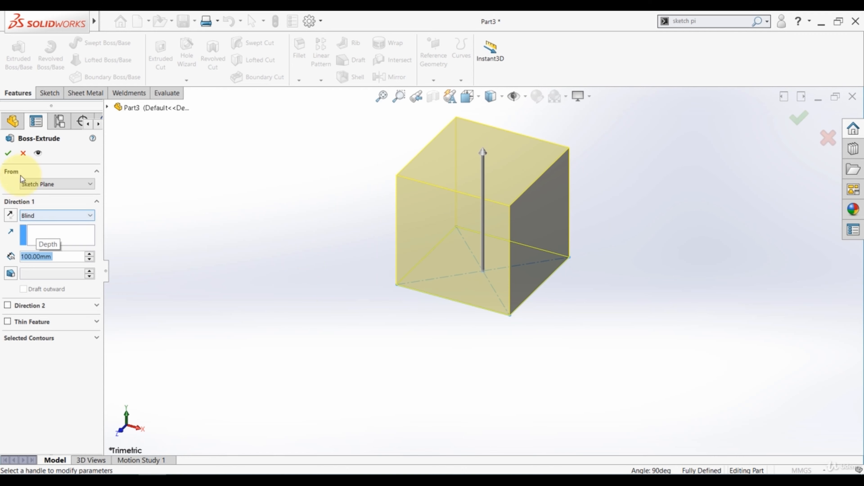
pyautogui.click(8, 153)
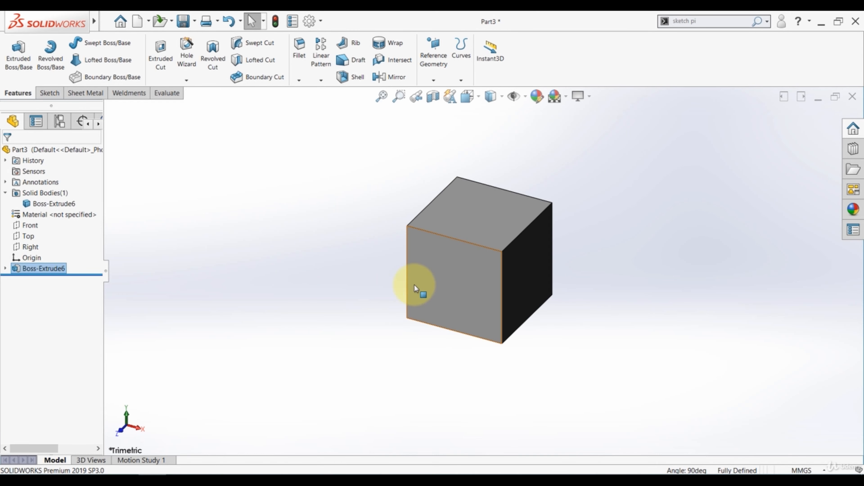
# Set up a manual Neutral plane draft using the cube's top face as neutral plane and its four side faces as faces to draft.
pyautogui.click(354, 64)
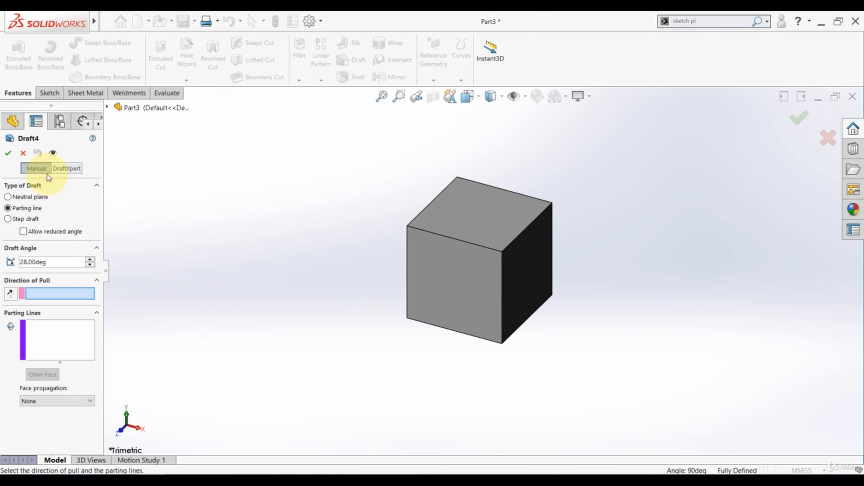
pyautogui.click(67, 169)
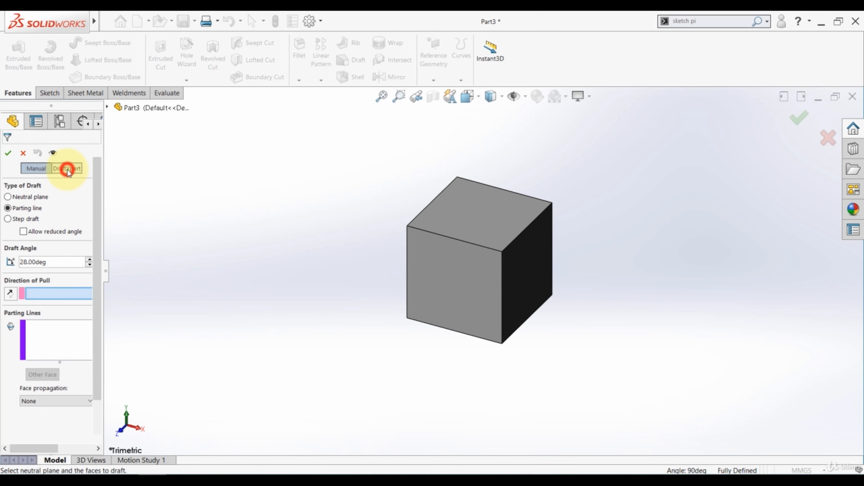
pyautogui.click(36, 169)
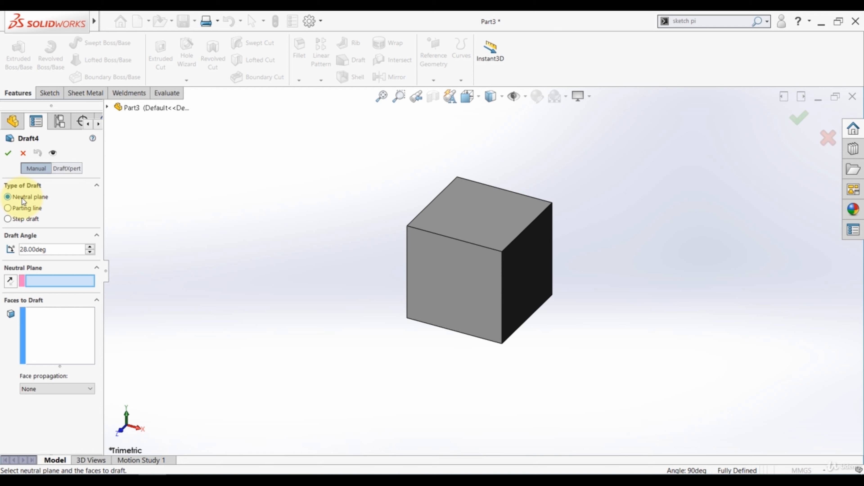
pyautogui.click(458, 219)
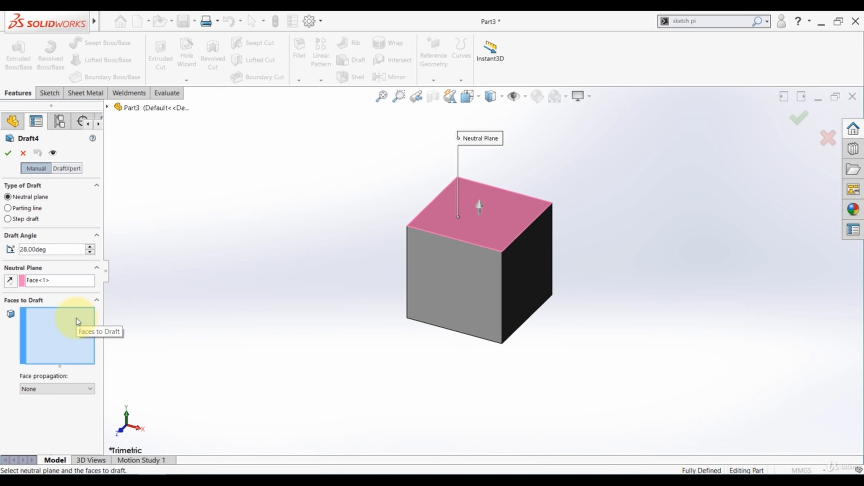
pyautogui.click(438, 279)
pyautogui.click(525, 271)
pyautogui.moveTo(490, 276); pyautogui.dragTo(481, 227, button='middle')
pyautogui.click(493, 228)
pyautogui.click(469, 241)
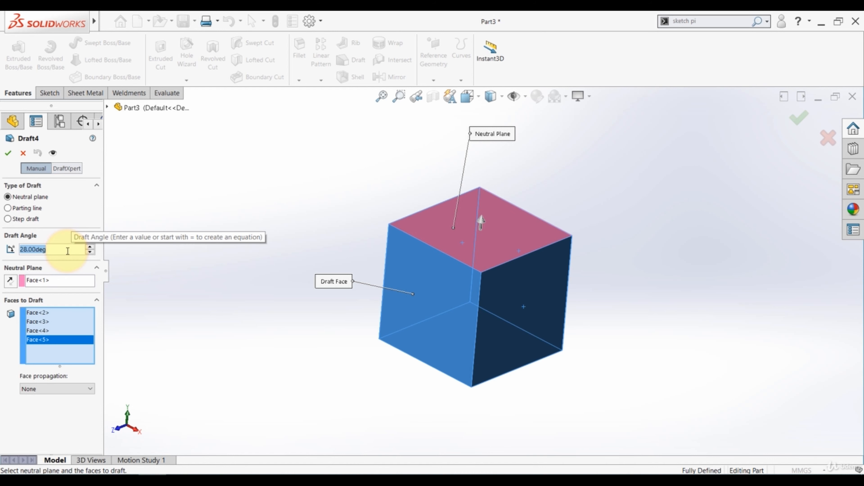
# Set the draft angle to 20 degrees and inspect the tapered solid in the detailed preview.
pyautogui.write('20')
pyautogui.press('Return')
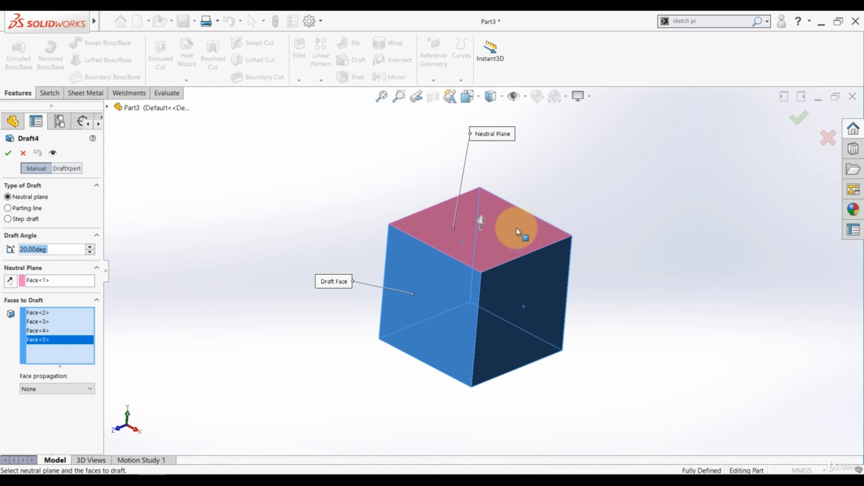
pyautogui.click(476, 225)
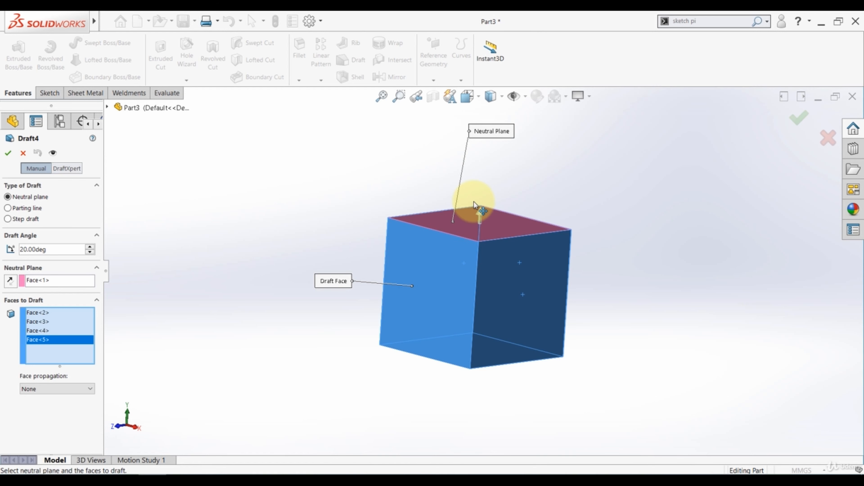
pyautogui.click(53, 153)
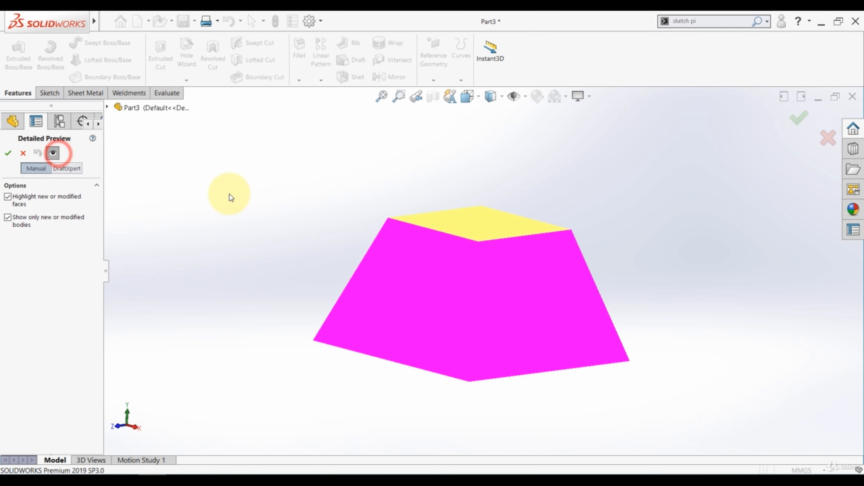
pyautogui.moveTo(228, 195); pyautogui.dragTo(256, 232, button='middle')
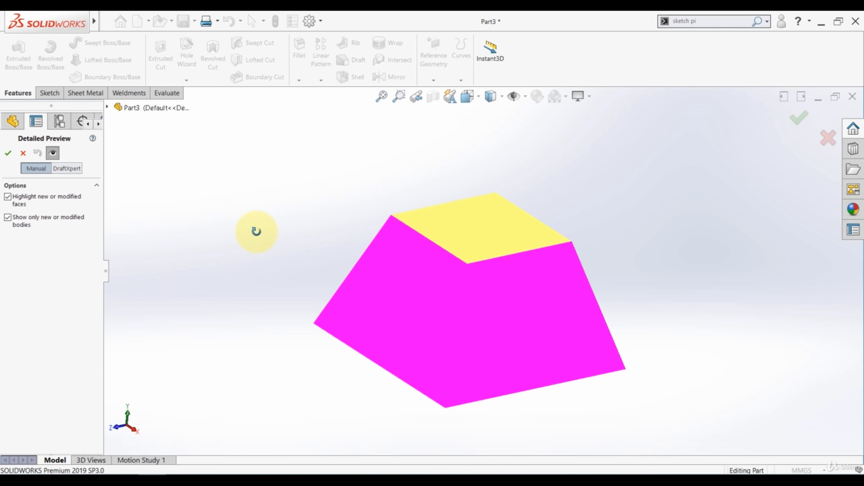
pyautogui.click(53, 153)
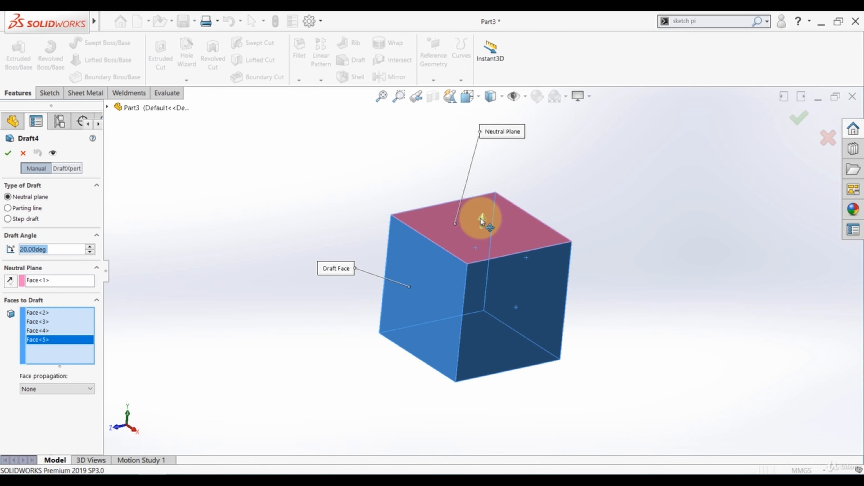
# Reverse the draft direction, inspect it in the detailed preview, and flip the direction back to upward.
pyautogui.click(10, 281)
pyautogui.click(53, 153)
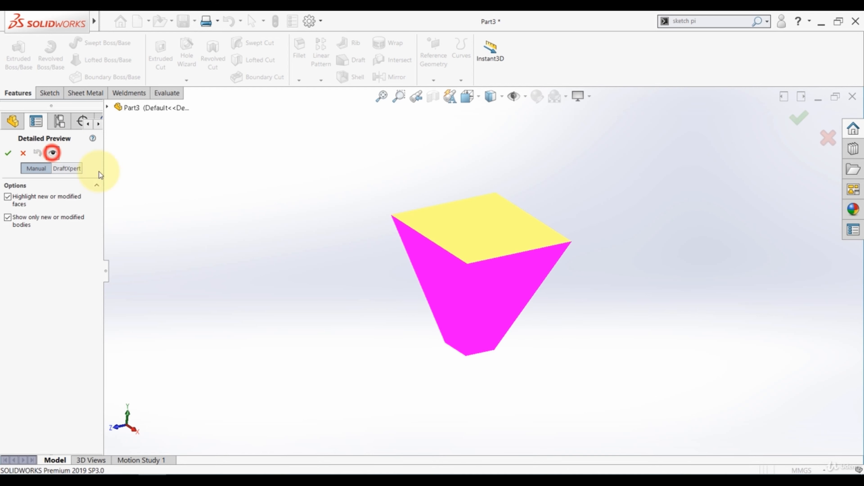
pyautogui.moveTo(309, 338); pyautogui.dragTo(299, 312, button='middle')
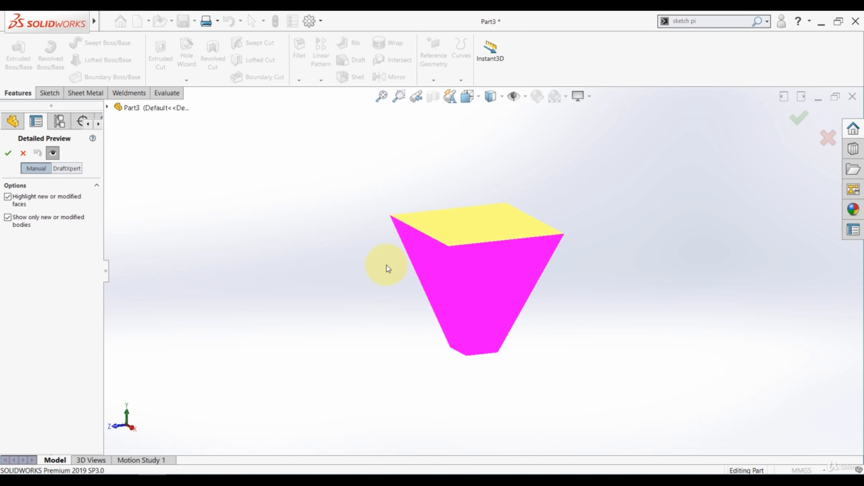
pyautogui.click(53, 153)
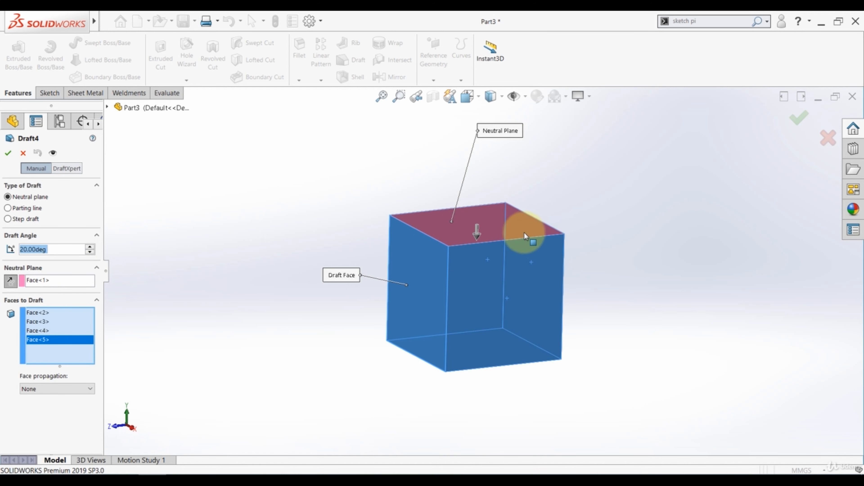
pyautogui.click(10, 281)
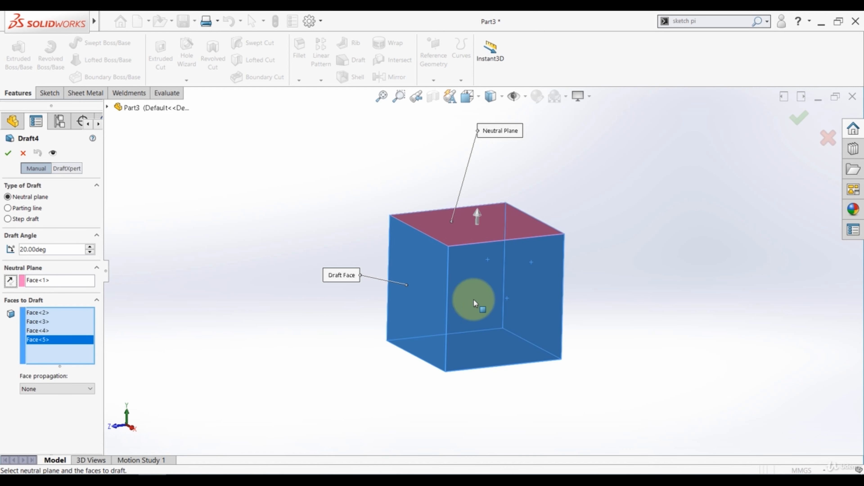
# Apply the neutral-plane draft to the cube's four side faces and inspect the tapered solid.
pyautogui.moveTo(552, 290)
pyautogui.mouseDown(button='middle')
pyautogui.moveTo(468, 302)
pyautogui.moveTo(506, 305)
pyautogui.moveTo(554, 289)
pyautogui.moveTo(548, 301)
pyautogui.mouseUp(button='middle')
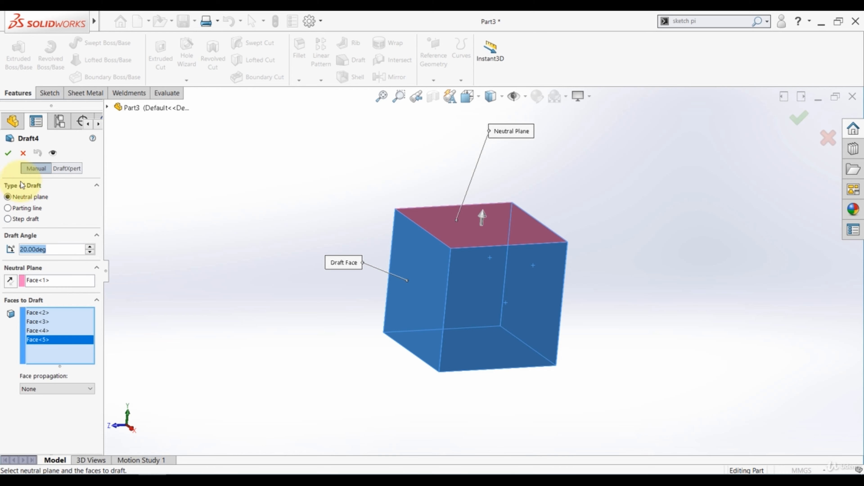
pyautogui.click(7, 154)
pyautogui.moveTo(236, 260); pyautogui.dragTo(237, 323, button='middle')
# Suppress the four-sided draft feature Draft4 to restore the plain cube.
pyautogui.click(32, 279)
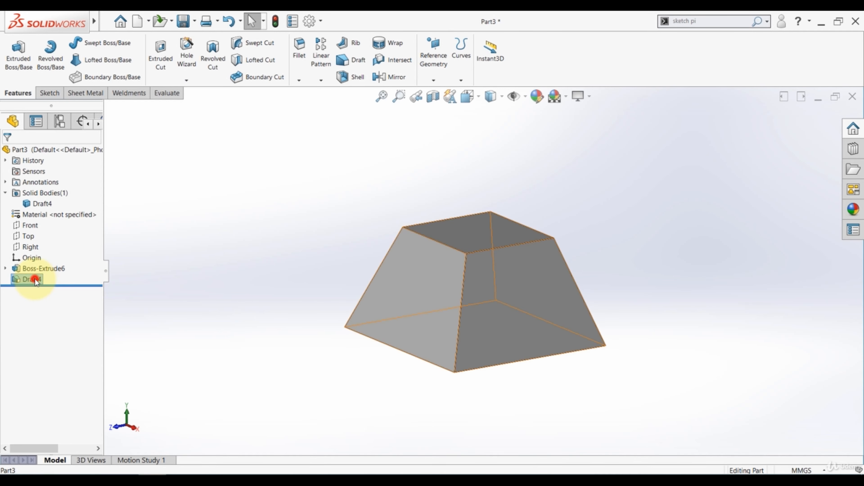
pyautogui.click(43, 266)
pyautogui.click(217, 277)
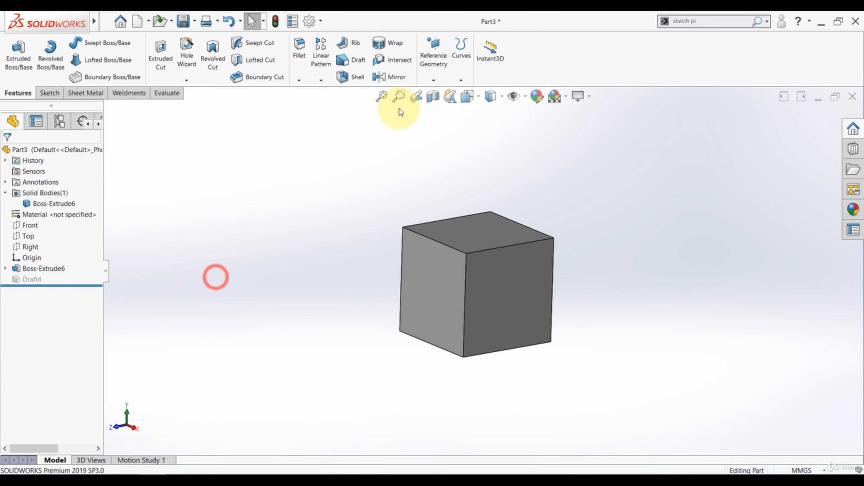
# Draft two adjacent side faces of the cube by 20 degrees, using the top face as the neutral plane.
pyautogui.click(344, 64)
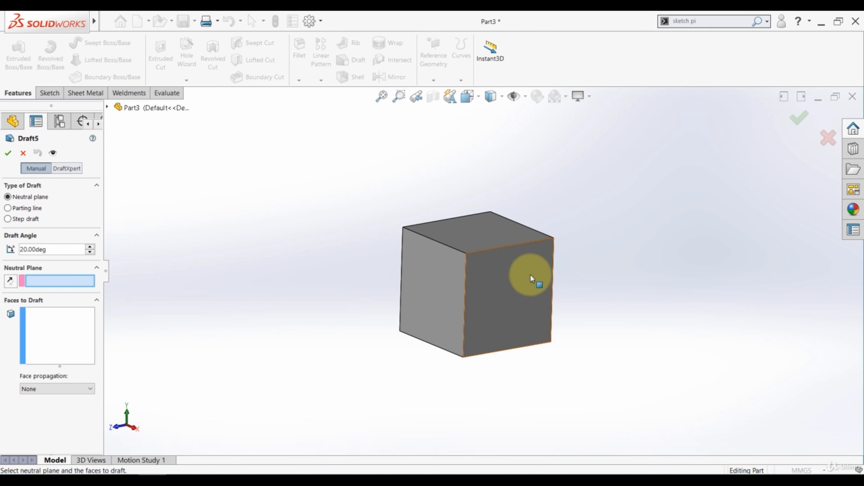
pyautogui.click(475, 233)
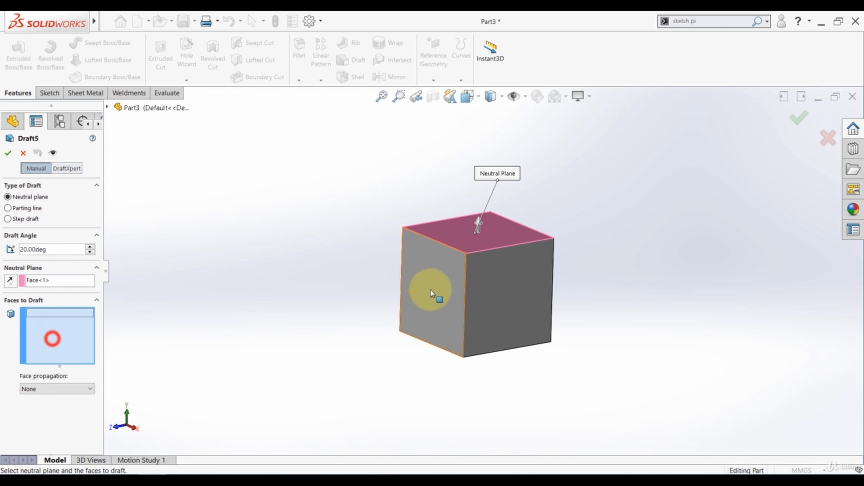
pyautogui.click(477, 281)
pyautogui.click(449, 283)
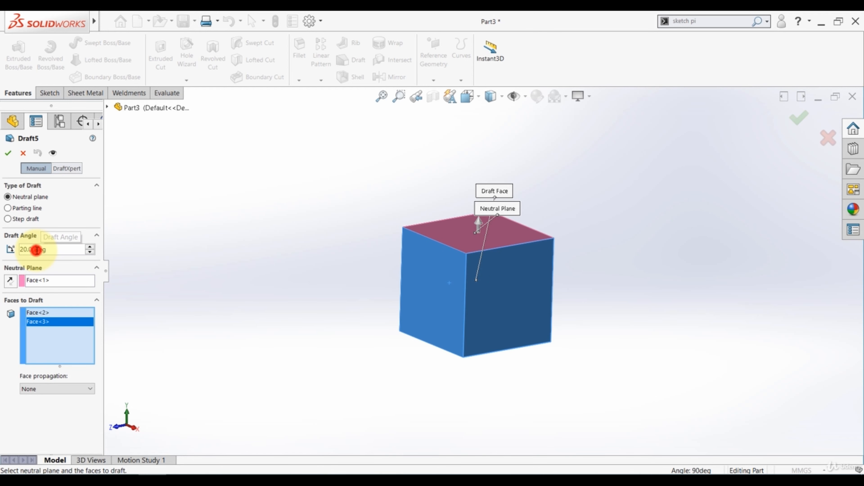
pyautogui.click(8, 153)
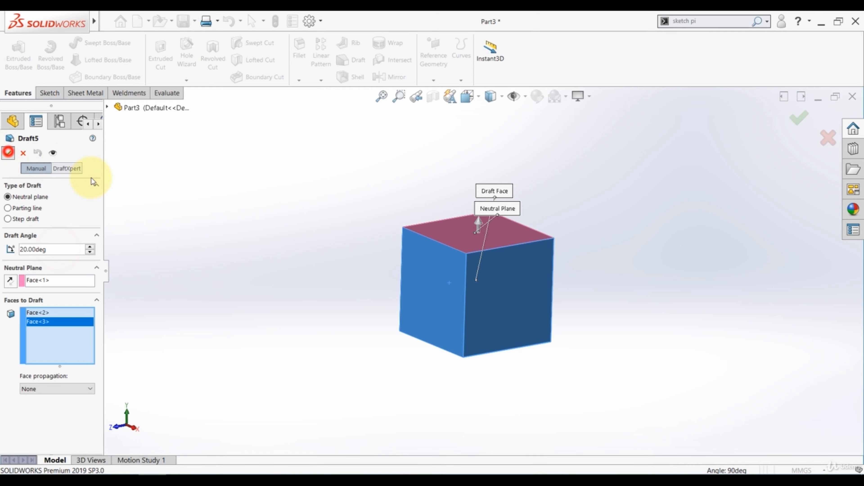
pyautogui.moveTo(308, 270); pyautogui.dragTo(241, 417, button='middle')
pyautogui.moveTo(339, 313); pyautogui.dragTo(352, 330, button='middle')
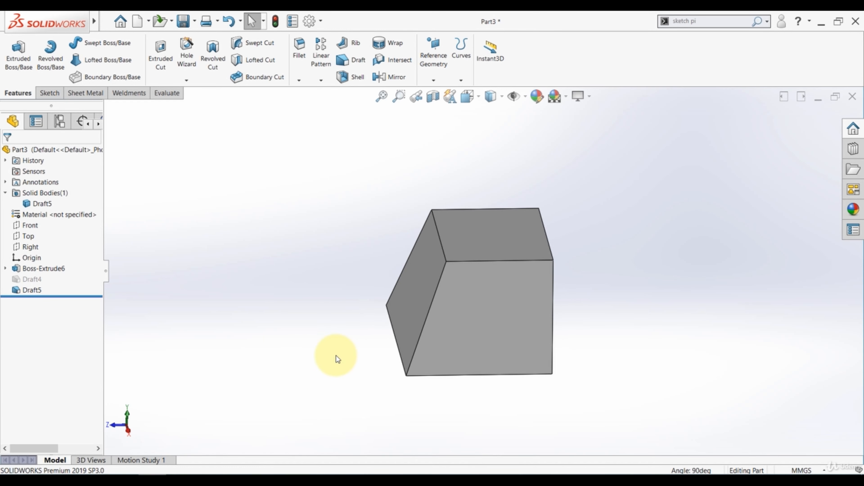
# Suppress the two-face draft feature Draft5 to return to the undrafted cube.
pyautogui.click(34, 291)
pyautogui.click(56, 265)
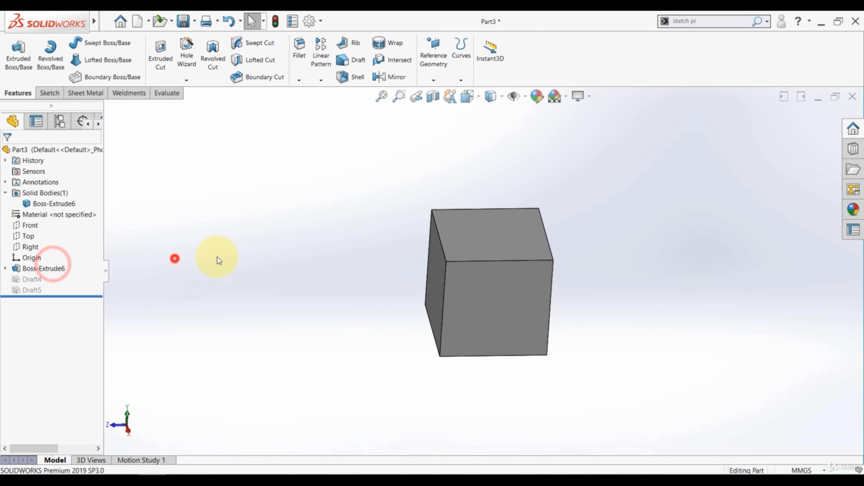
pyautogui.moveTo(251, 247); pyautogui.dragTo(236, 235, button='middle')
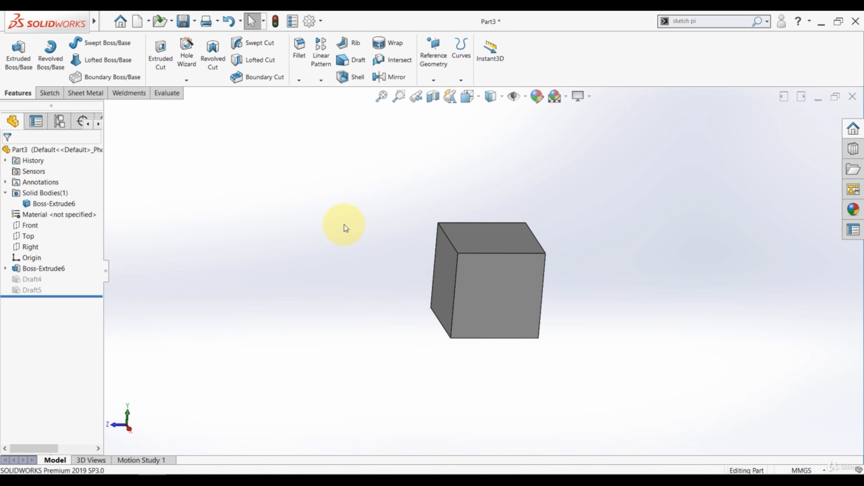
# Sketch one inclined line across the cube's side face, running from one vertical edge to the opposite one.
pyautogui.moveTo(345, 228); pyautogui.dragTo(332, 213, button='middle')
pyautogui.click(475, 277)
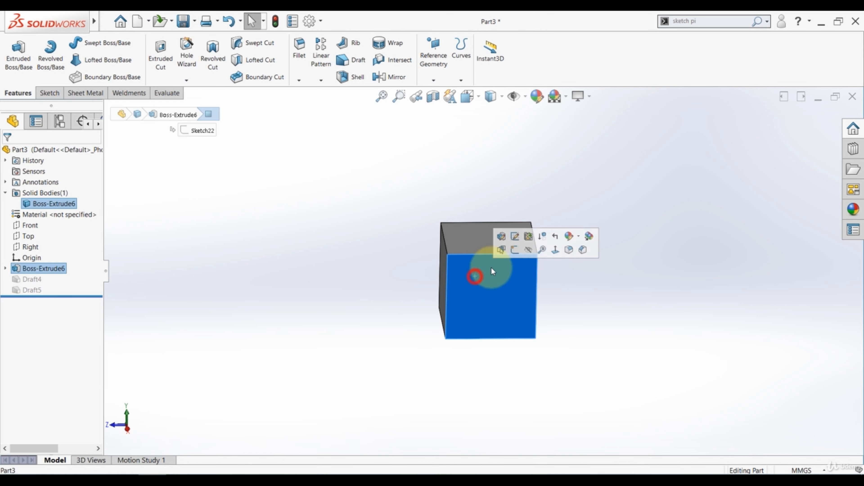
pyautogui.click(513, 250)
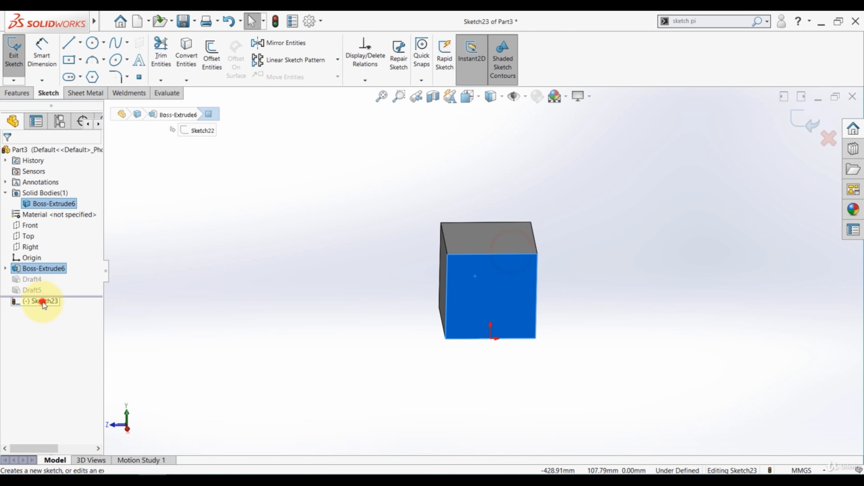
pyautogui.click(42, 302)
pyautogui.click(63, 293)
pyautogui.click(67, 46)
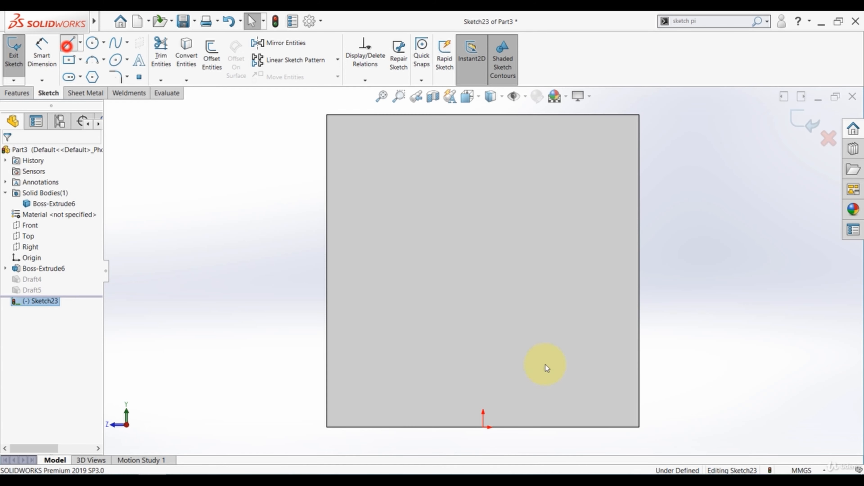
pyautogui.click(327, 304)
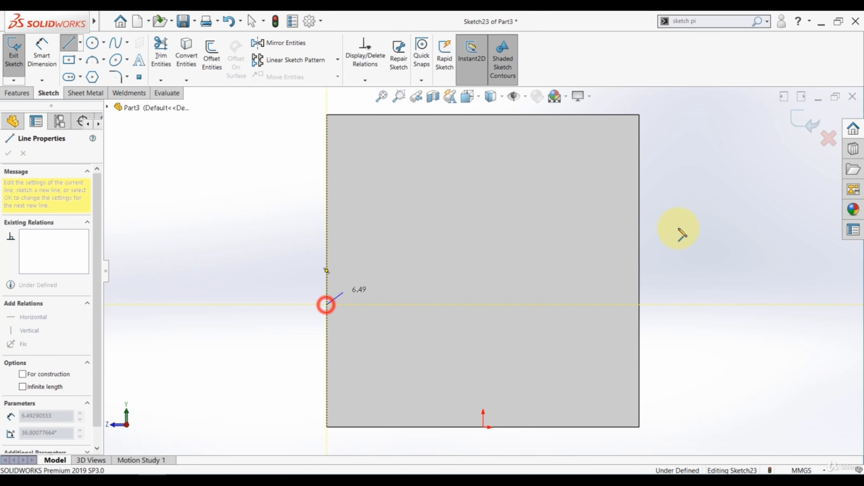
pyautogui.click(640, 218)
pyautogui.press('Escape')
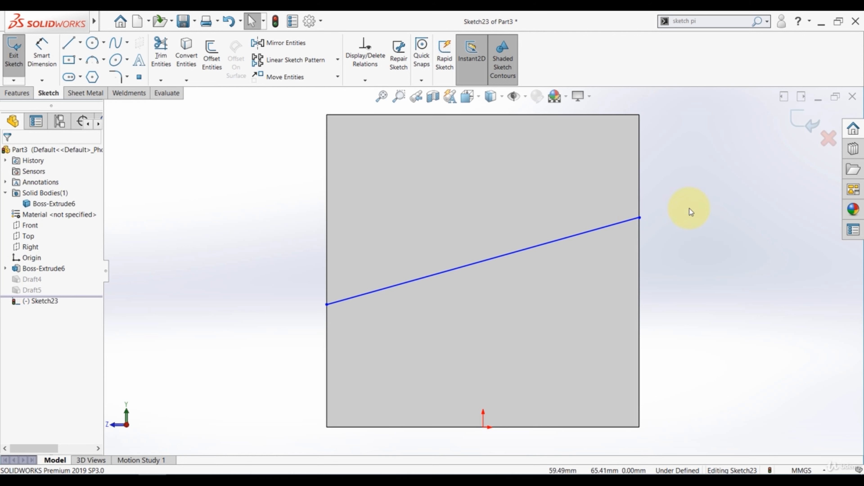
pyautogui.click(799, 125)
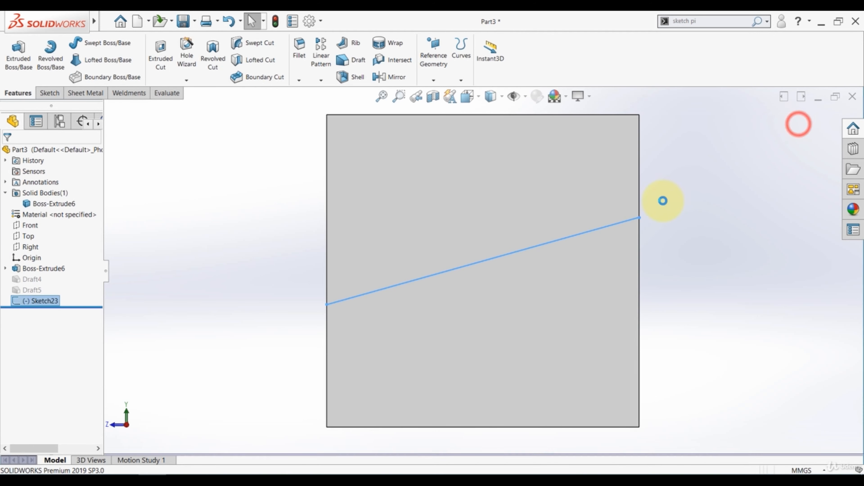
pyautogui.click(655, 239)
# Split the cube's four side faces with a projection Split Line based on the inclined line sketch.
pyautogui.scroll(3, 490, 289)
pyautogui.scroll(-2, 395, 288)
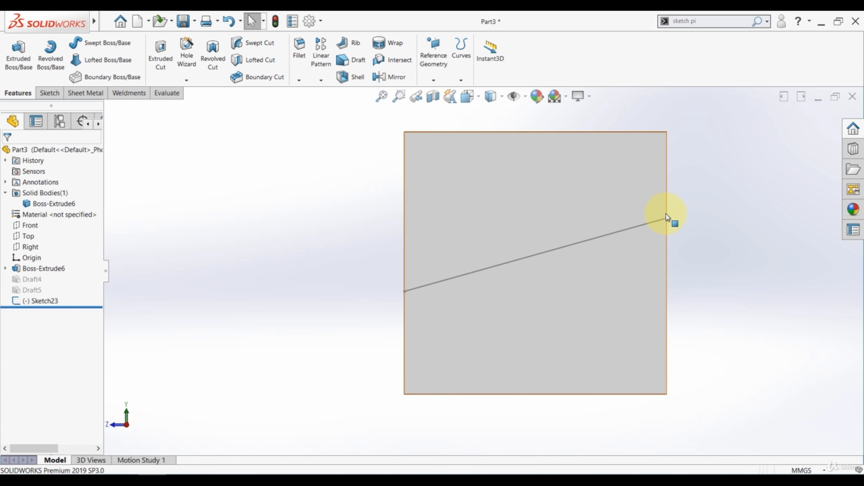
pyautogui.hotkey('ctrl', '7')
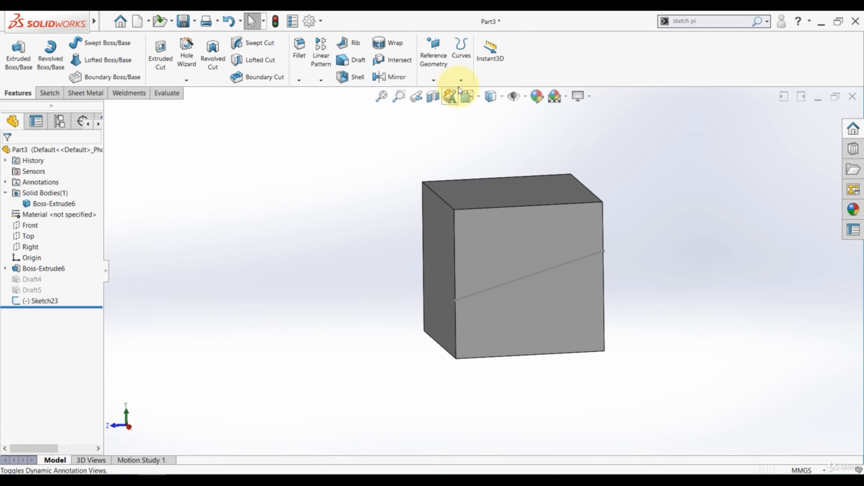
pyautogui.click(461, 81)
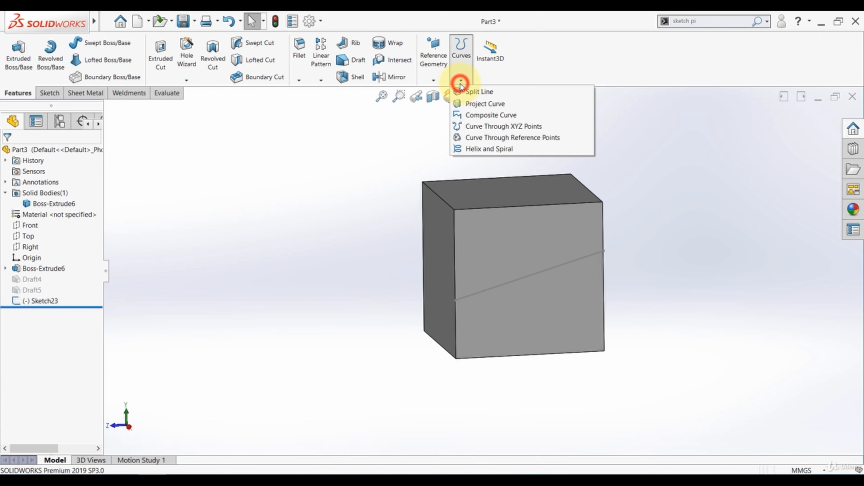
pyautogui.click(477, 93)
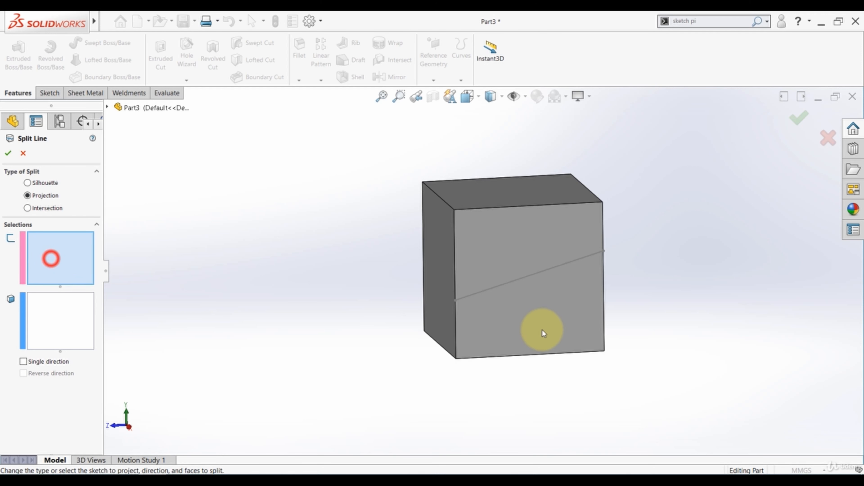
pyautogui.click(523, 278)
pyautogui.click(66, 323)
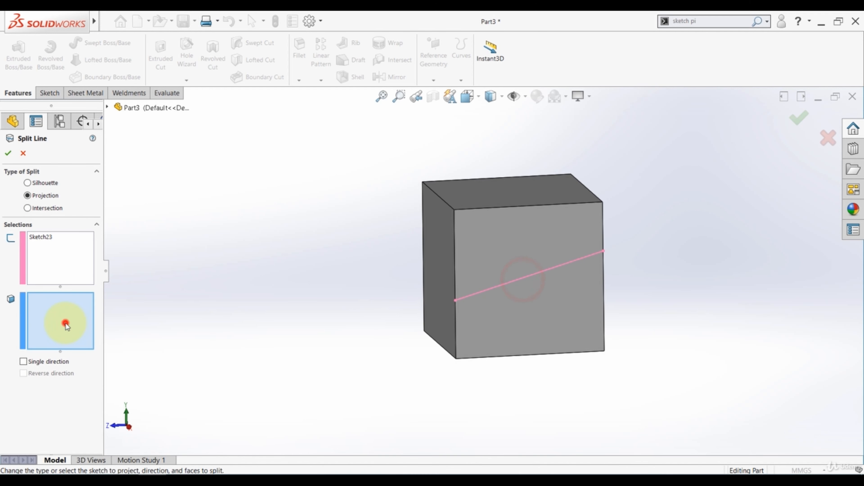
pyautogui.click(489, 251)
pyautogui.moveTo(558, 328); pyautogui.dragTo(532, 306, button='middle')
pyautogui.click(547, 282)
pyautogui.click(555, 269)
pyautogui.click(562, 265)
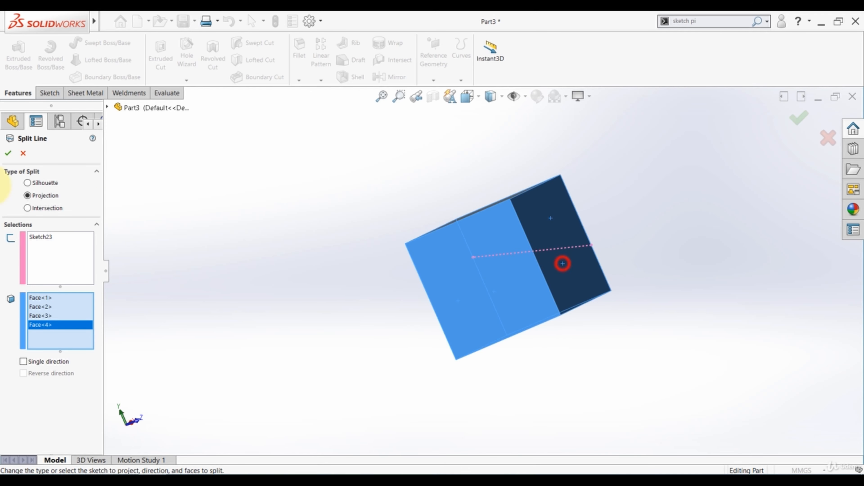
pyautogui.click(9, 153)
# Examine how the split line runs around the cube's side faces.
pyautogui.moveTo(331, 332); pyautogui.dragTo(537, 246, button='middle')
pyautogui.click(368, 277)
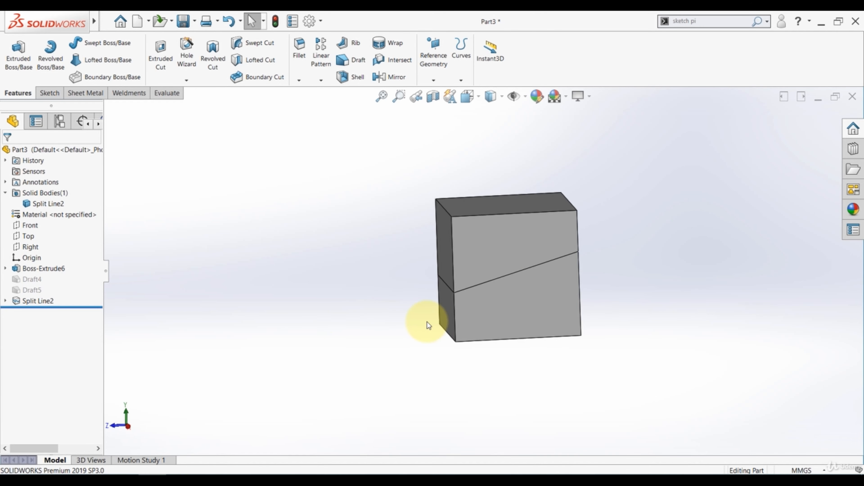
pyautogui.scroll(-2, 496, 293)
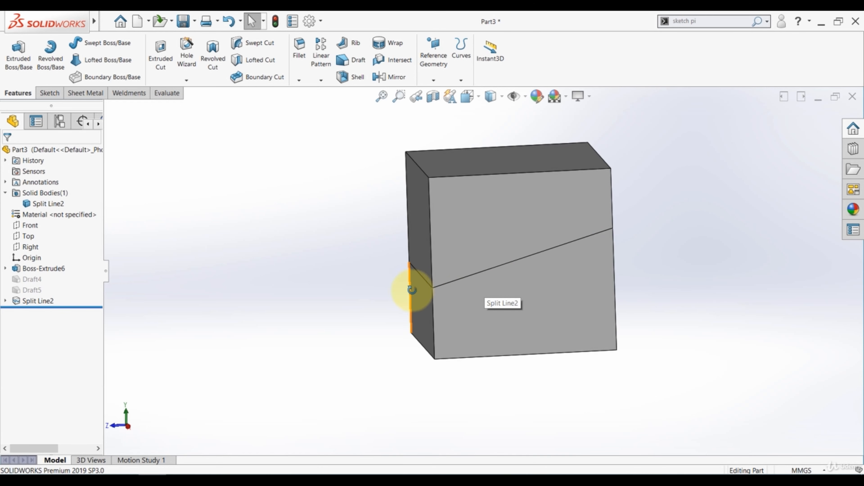
pyautogui.moveTo(412, 290); pyautogui.dragTo(422, 279, button='middle')
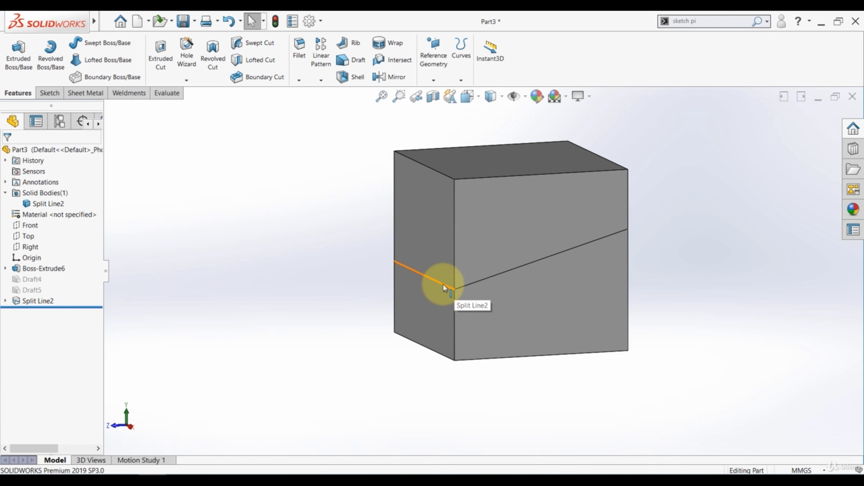
pyautogui.moveTo(443, 285); pyautogui.dragTo(474, 273, button='middle')
pyautogui.click(22, 149)
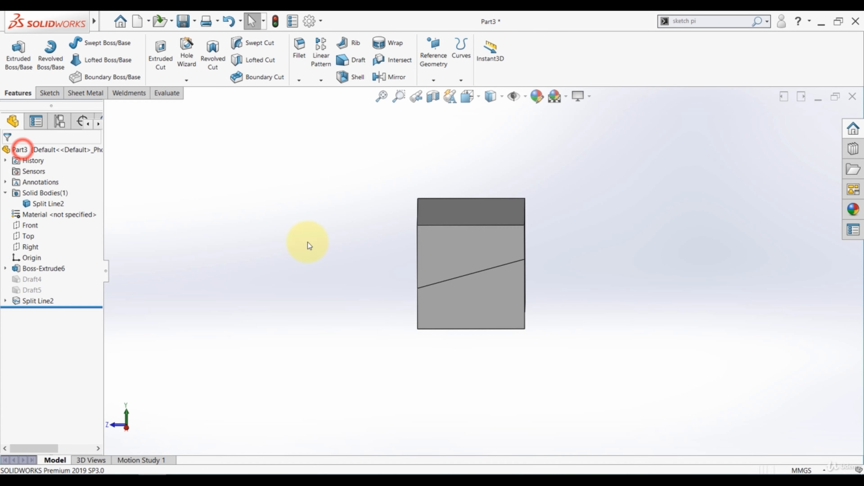
pyautogui.click(308, 242)
pyautogui.moveTo(175, 292)
pyautogui.mouseDown(button='middle')
pyautogui.moveTo(276, 245)
pyautogui.moveTo(222, 260)
pyautogui.moveTo(223, 274)
pyautogui.mouseUp(button='middle')
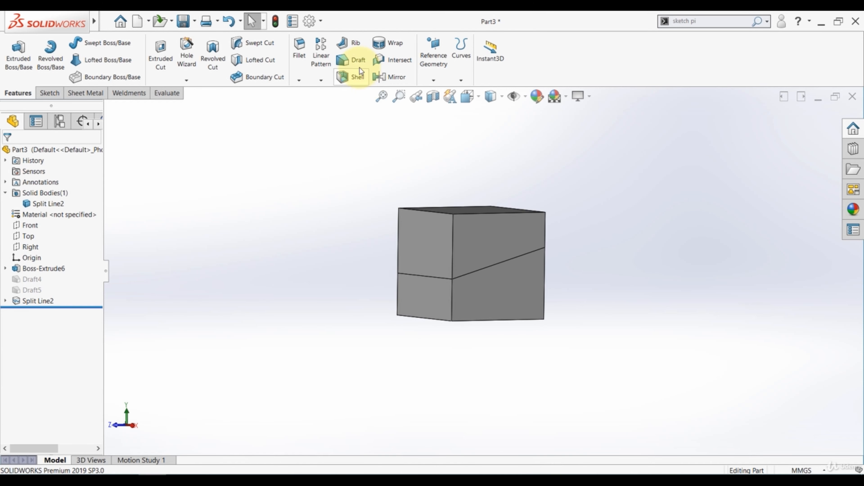
# Start a parting-line draft on the split cube with the top face as the direction of pull.
pyautogui.click(351, 60)
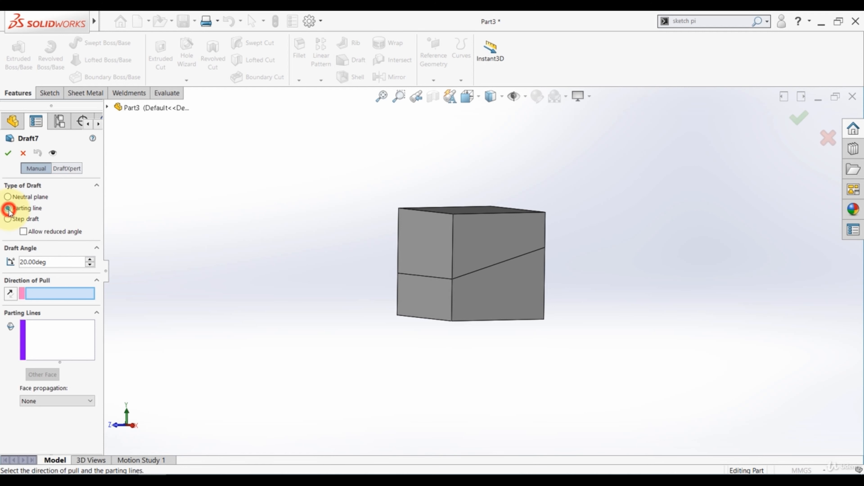
pyautogui.click(9, 208)
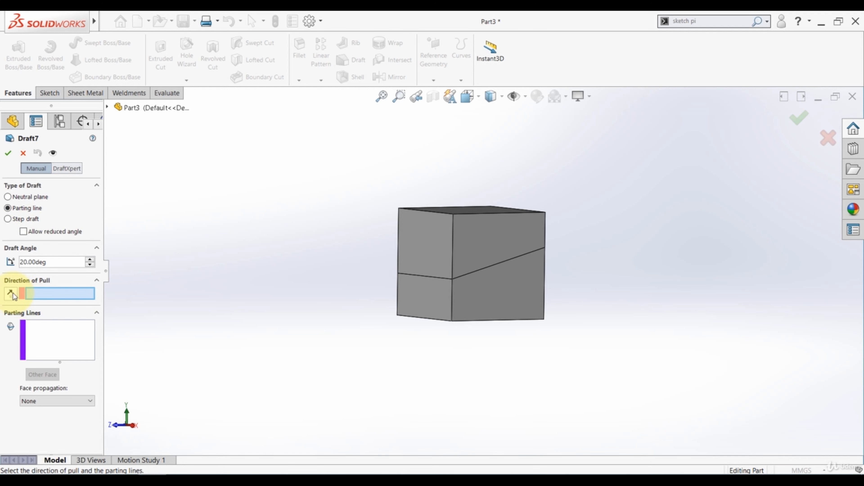
pyautogui.moveTo(285, 214); pyautogui.dragTo(282, 224, button='middle')
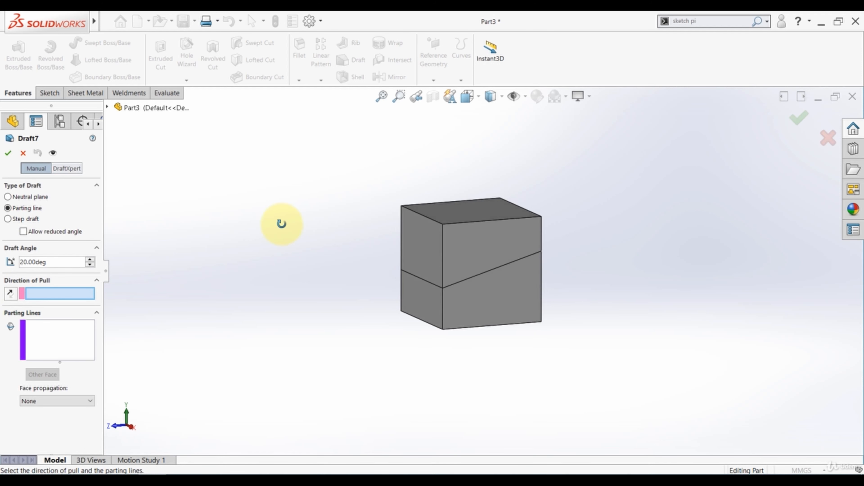
pyautogui.click(455, 209)
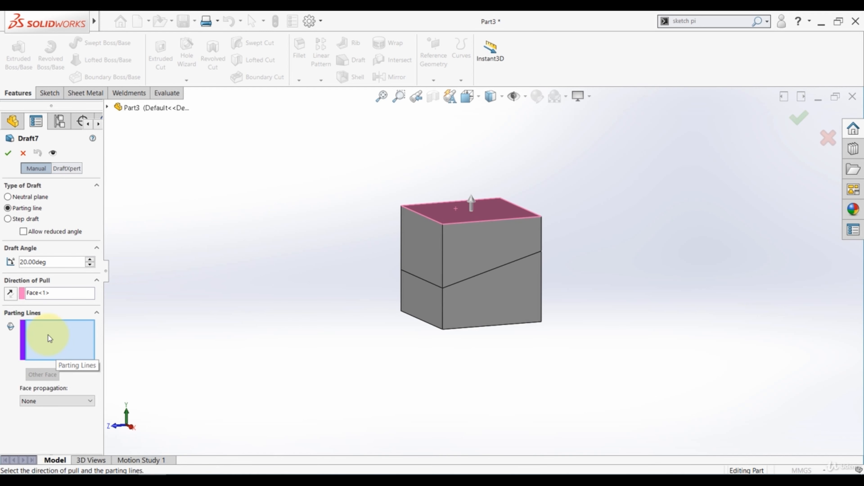
# Select the four split edges around the cube's side faces as the draft's parting lines.
pyautogui.click(479, 276)
pyautogui.click(421, 282)
pyautogui.moveTo(421, 282); pyautogui.dragTo(517, 261, button='middle')
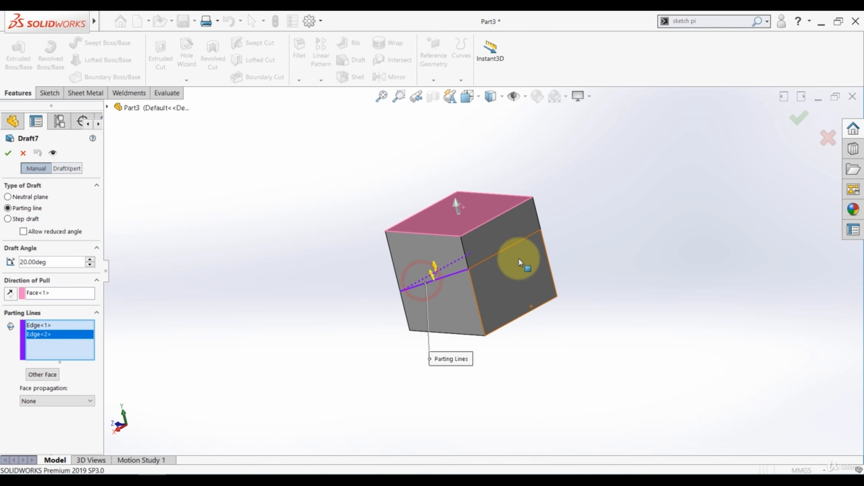
pyautogui.click(522, 244)
pyautogui.moveTo(588, 235); pyautogui.dragTo(522, 245, button='middle')
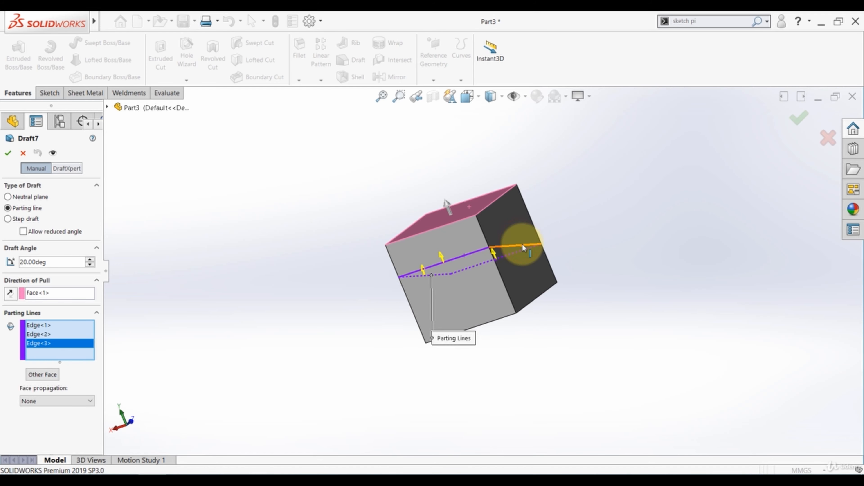
pyautogui.click(523, 245)
pyautogui.moveTo(367, 319); pyautogui.dragTo(457, 309, button='middle')
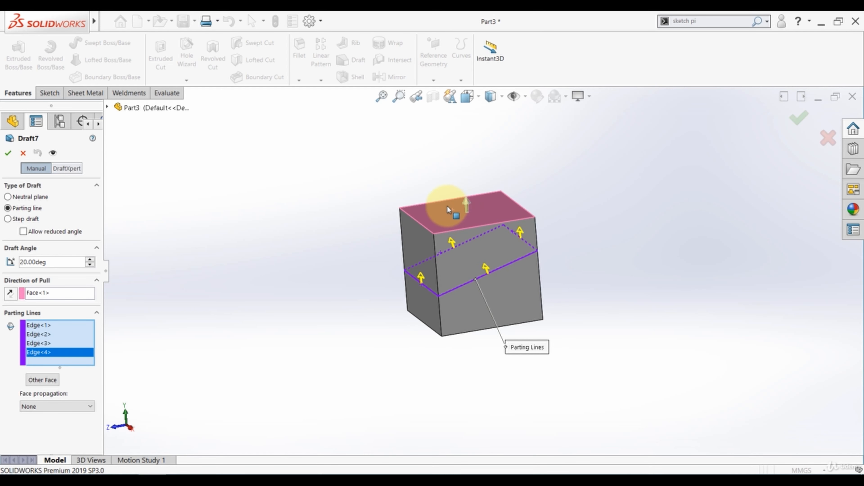
# Check the parting-line draft in the detailed preview, then return to its settings.
pyautogui.click(53, 153)
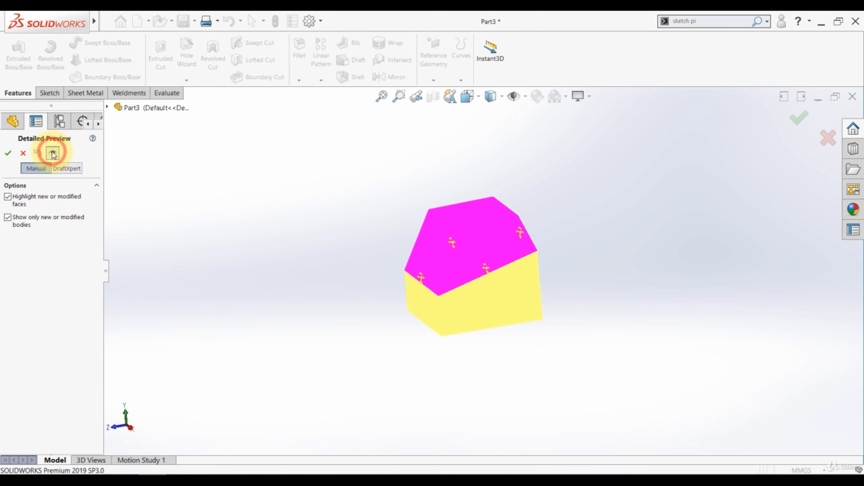
pyautogui.moveTo(463, 299); pyautogui.dragTo(462, 226, button='middle')
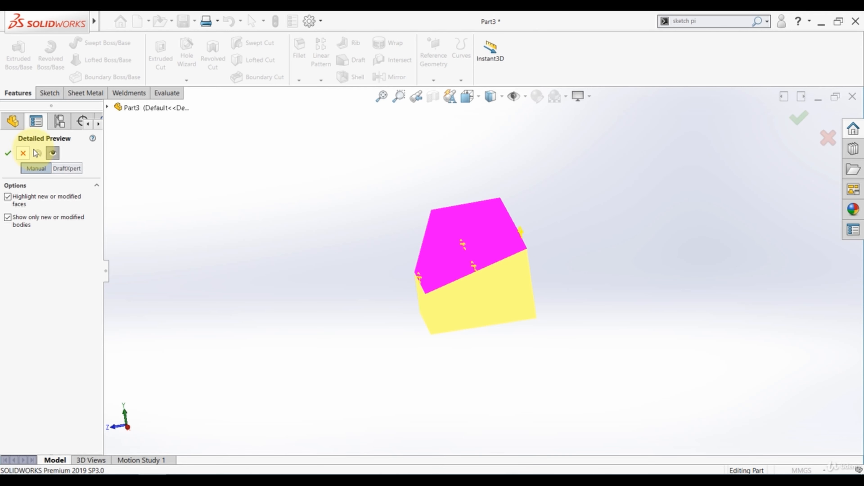
pyautogui.click(52, 153)
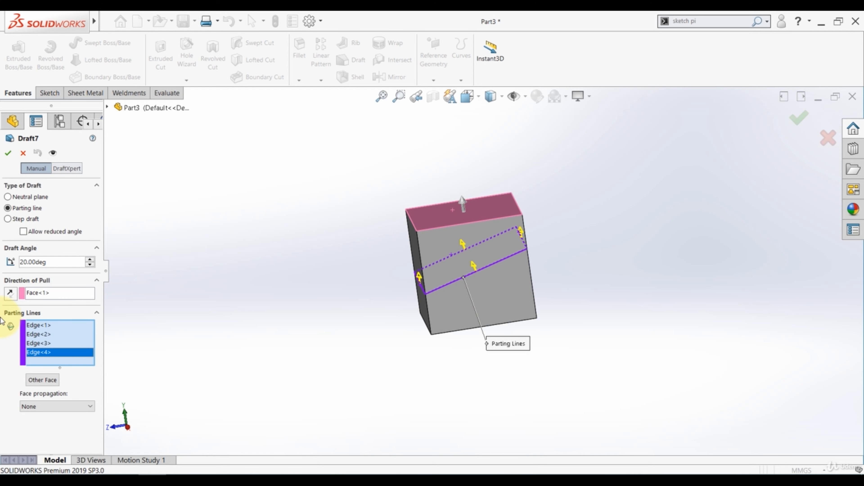
# Reverse the draft's direction of pull and check the outcome in the detailed preview.
pyautogui.click(13, 295)
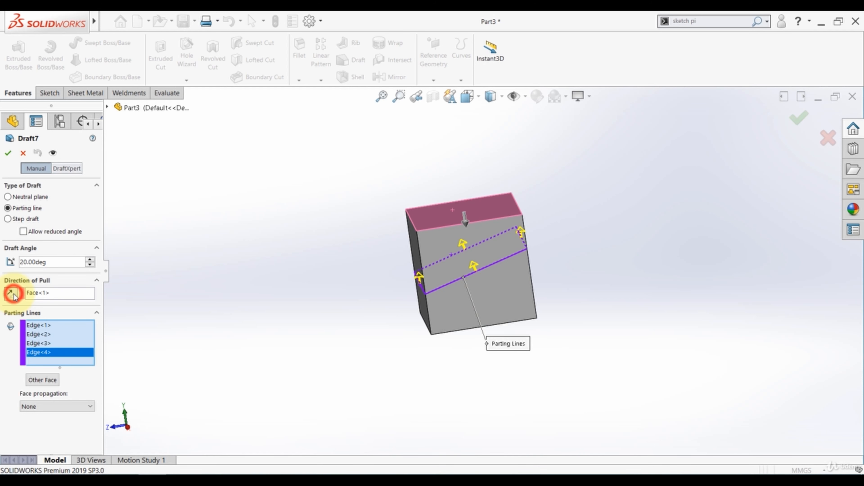
pyautogui.click(52, 154)
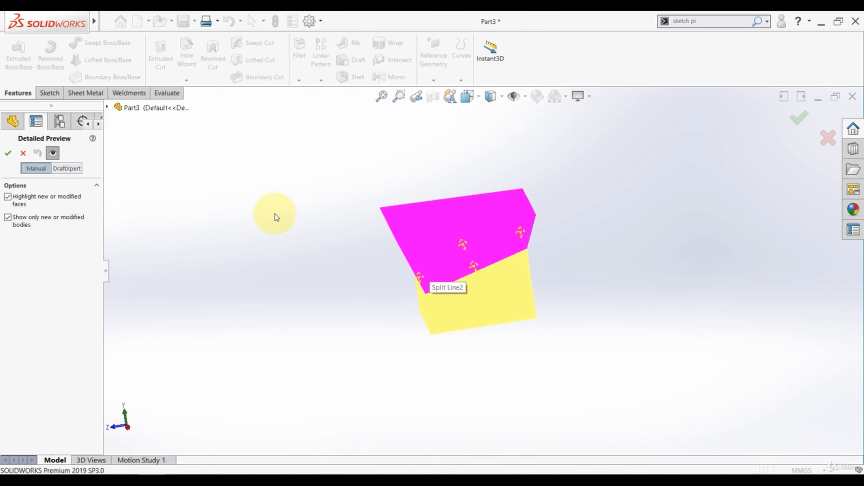
pyautogui.click(52, 153)
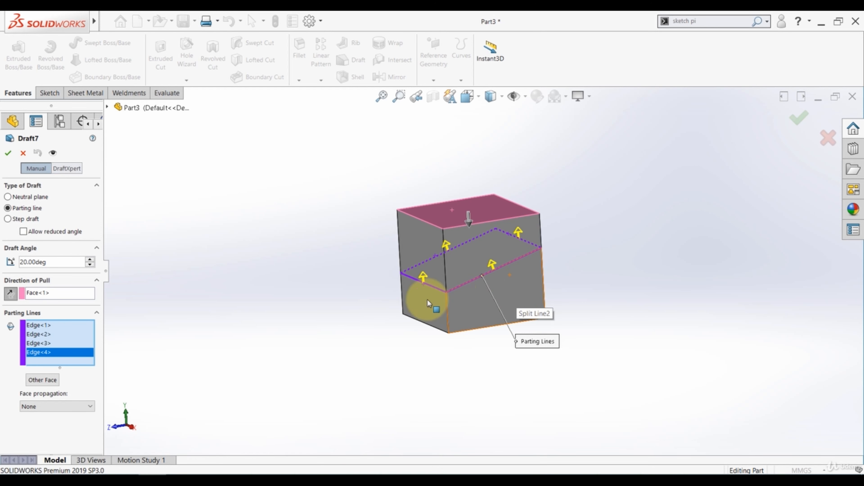
# Switch the draft to the other face, below the split, for all four parting-line edges.
pyautogui.click(36, 327)
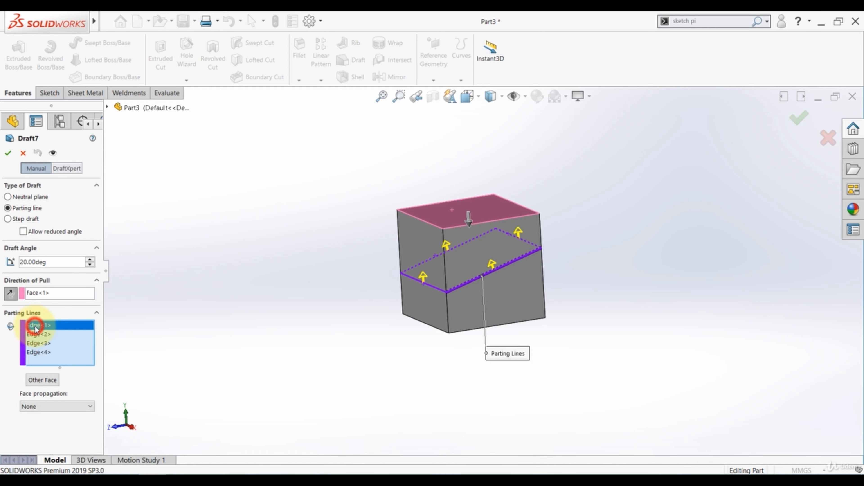
pyautogui.click(36, 333)
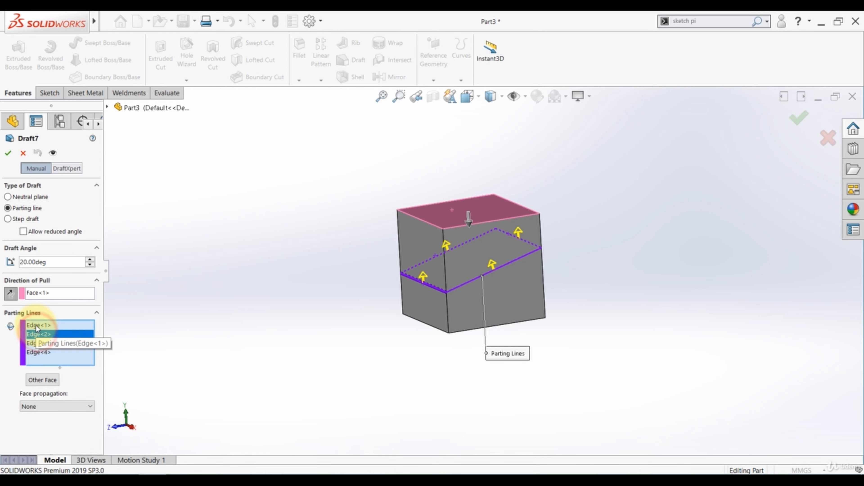
pyautogui.click(36, 326)
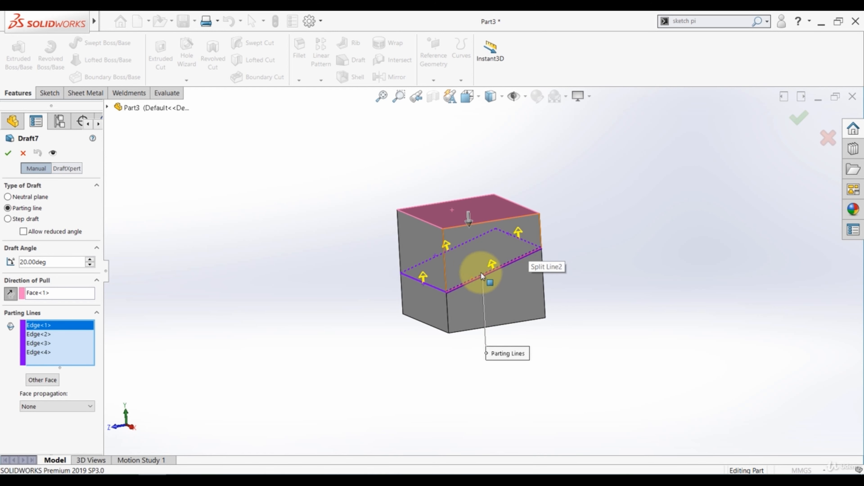
pyautogui.click(38, 381)
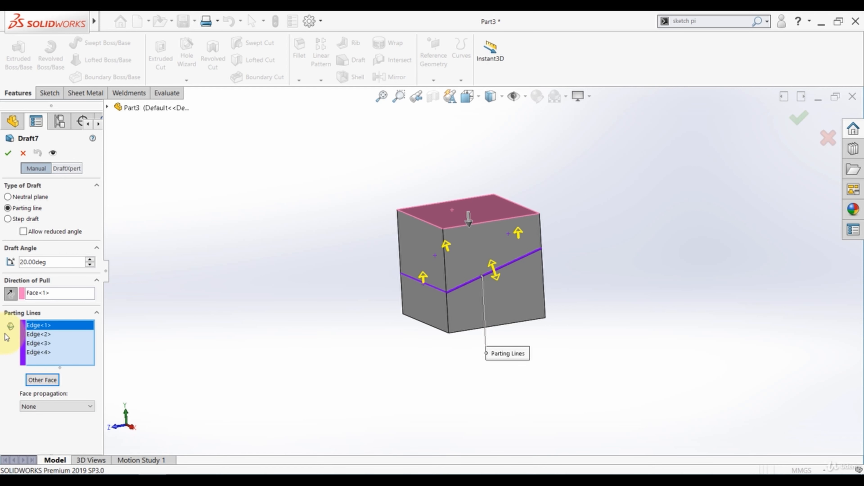
pyautogui.click(34, 334)
pyautogui.click(42, 379)
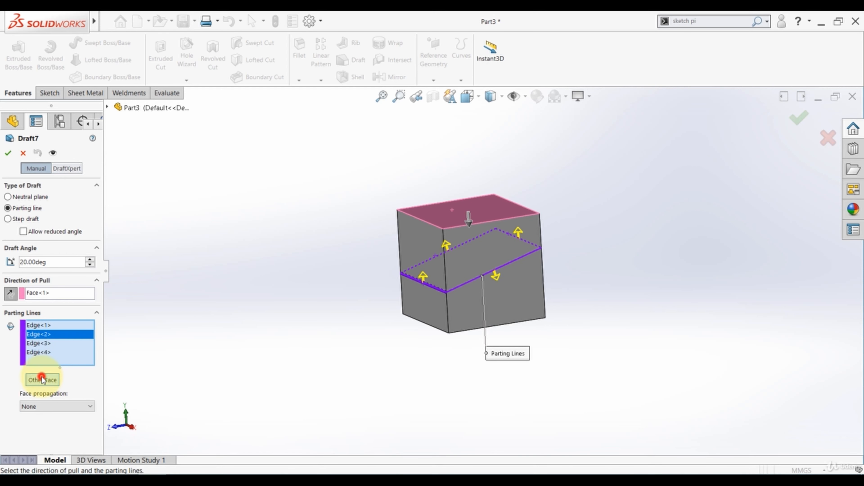
pyautogui.moveTo(41, 346); pyautogui.dragTo(38, 354)
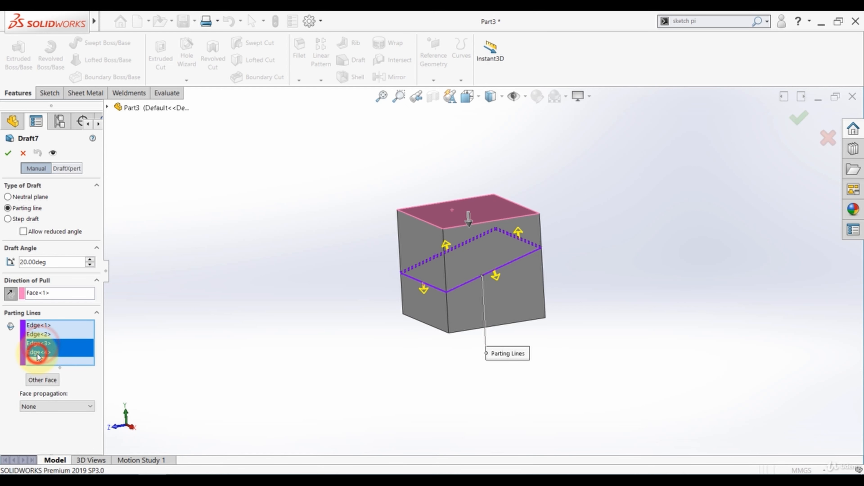
pyautogui.click(38, 381)
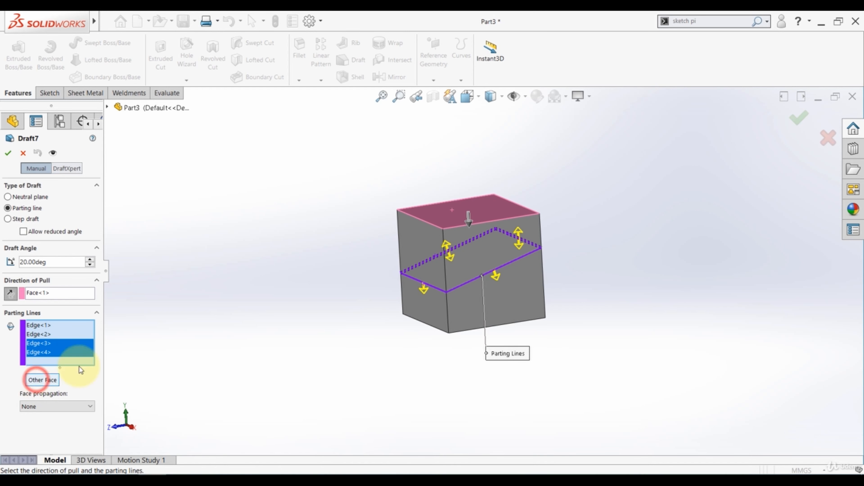
# Examine the draft of the lower side faces in the detailed preview, then return to its settings.
pyautogui.scroll(2, 428, 288)
pyautogui.scroll(-3, 497, 271)
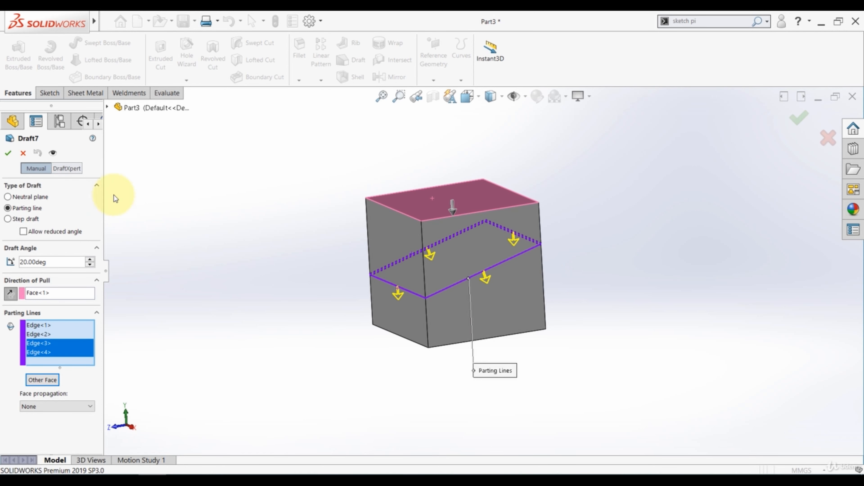
pyautogui.click(54, 153)
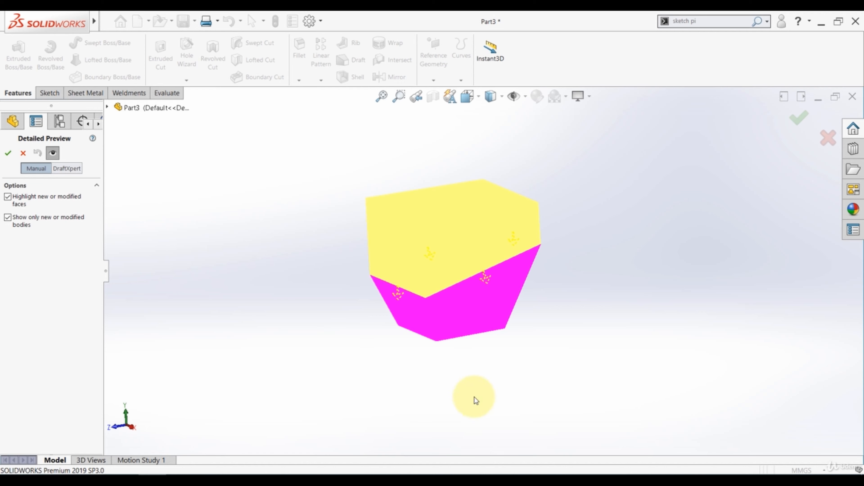
pyautogui.click(54, 154)
# Reverse the draft's direction of pull, check it in the detailed preview and accept the parting-line draft.
pyautogui.click(11, 292)
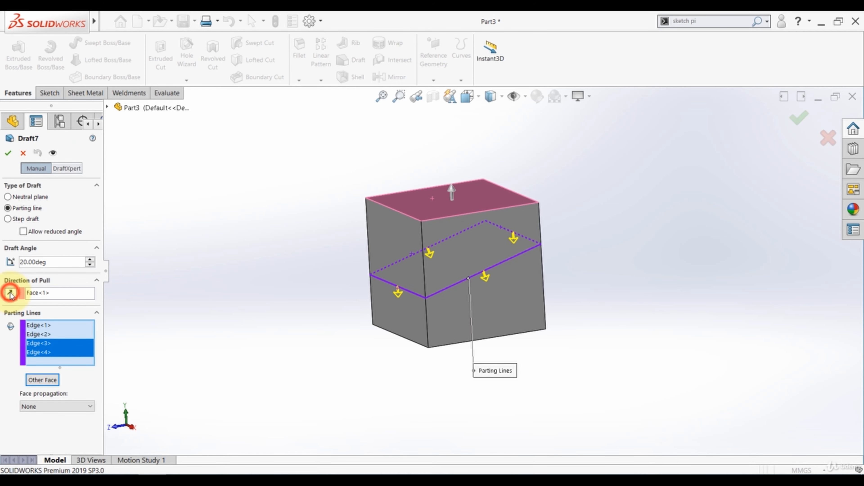
pyautogui.click(53, 153)
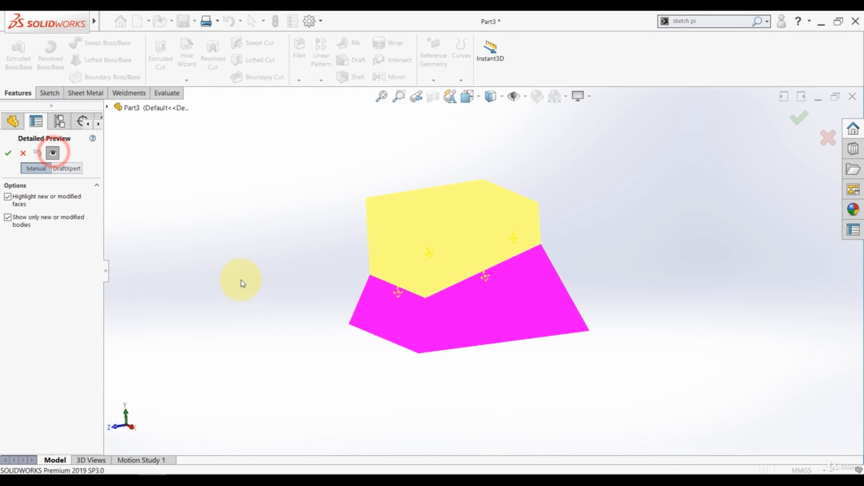
pyautogui.moveTo(242, 284)
pyautogui.mouseDown(button='middle')
pyautogui.moveTo(203, 260)
pyautogui.moveTo(254, 285)
pyautogui.mouseUp(button='middle')
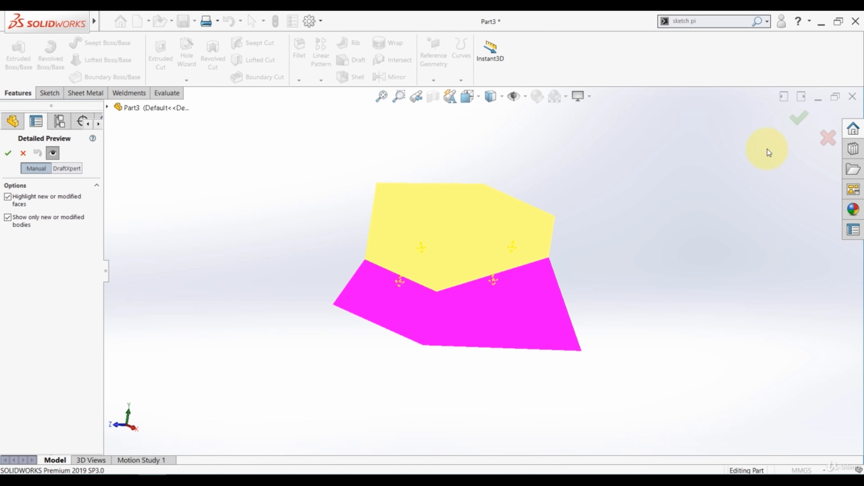
pyautogui.click(798, 119)
pyautogui.moveTo(341, 319); pyautogui.dragTo(328, 330, button='middle')
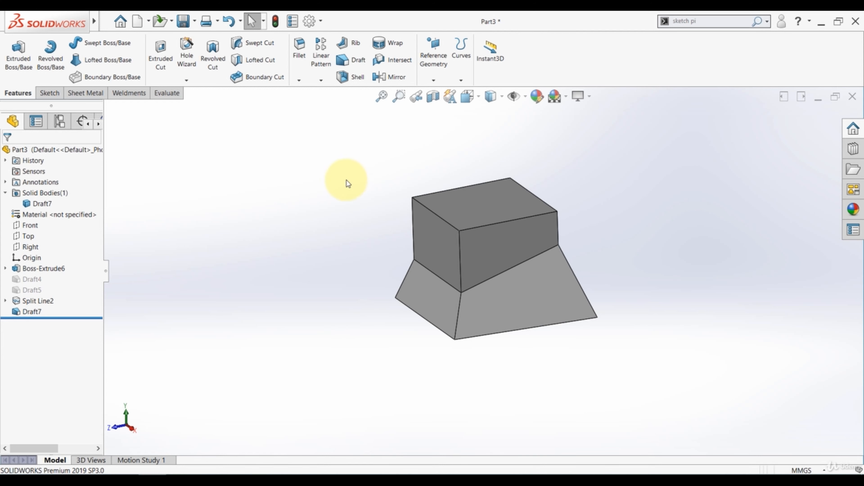
pyautogui.moveTo(325, 239)
pyautogui.mouseDown(button='middle')
pyautogui.moveTo(377, 176)
pyautogui.moveTo(304, 234)
pyautogui.mouseUp(button='middle')
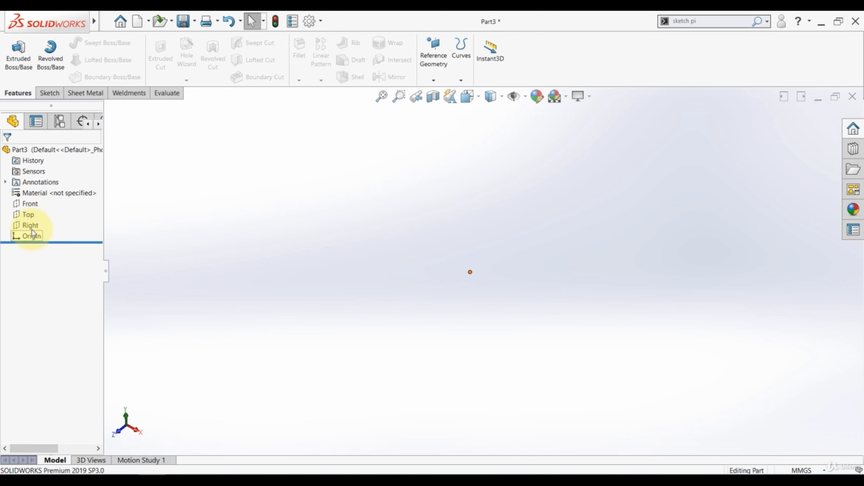
# Sketch a circle about 115 mm in diameter on the Top plane, centred on the origin.
pyautogui.click(28, 216)
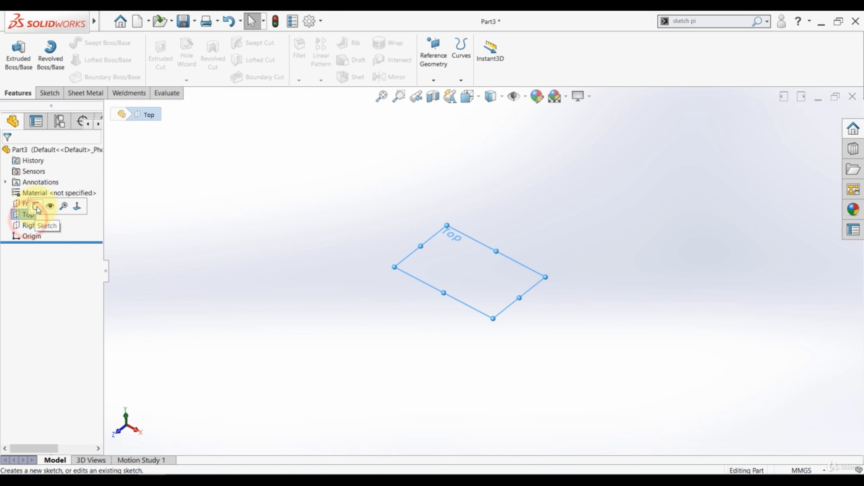
pyautogui.click(35, 205)
pyautogui.click(91, 43)
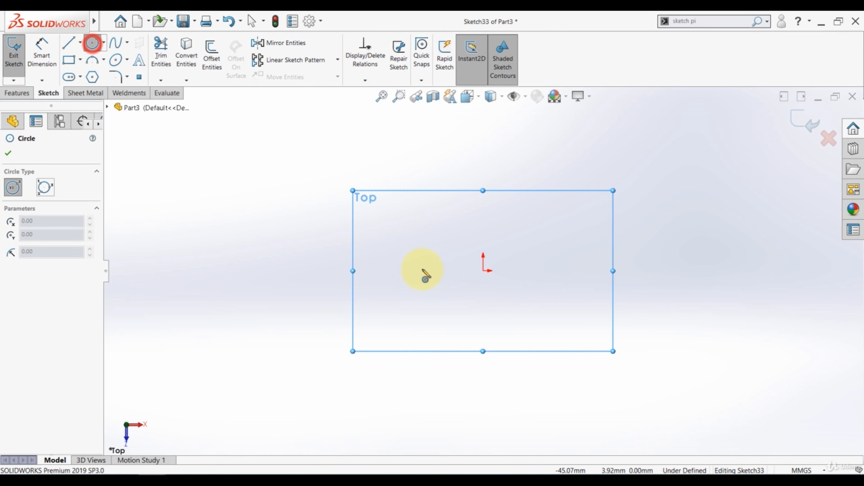
pyautogui.click(511, 183)
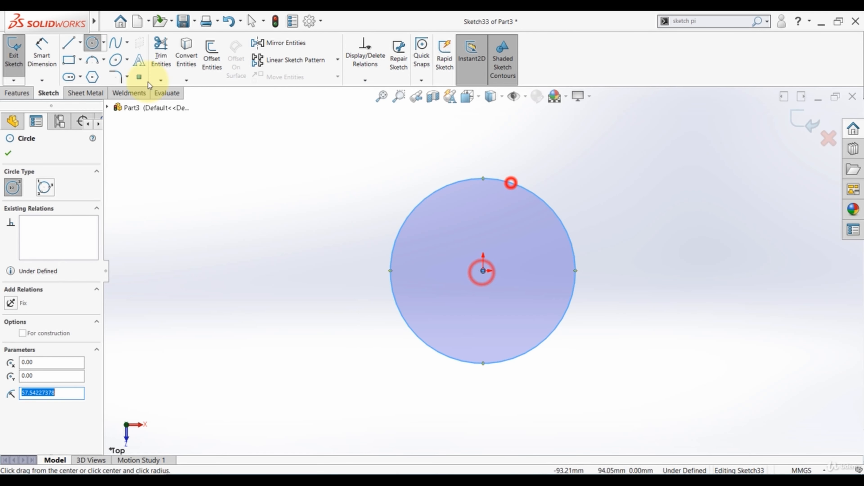
# Dimension the circle's diameter to 100 mm and finish the sketch.
pyautogui.click(41, 51)
pyautogui.click(409, 219)
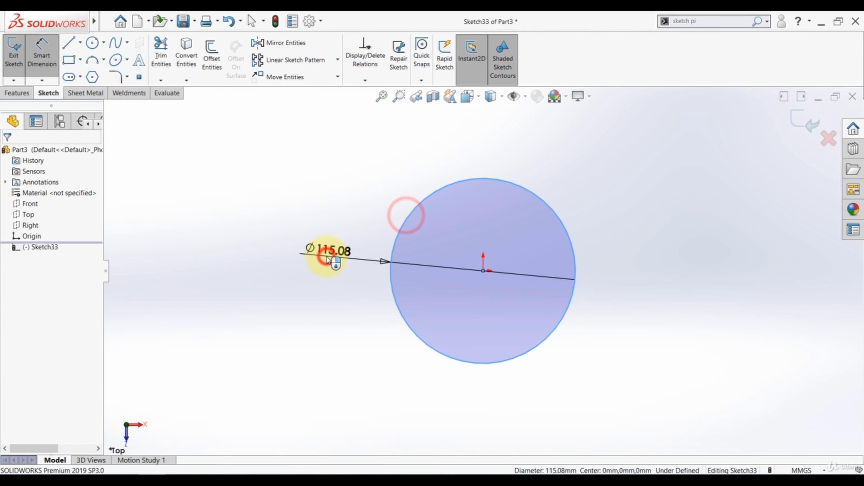
pyautogui.click(330, 258)
pyautogui.write('100')
pyautogui.press('Return')
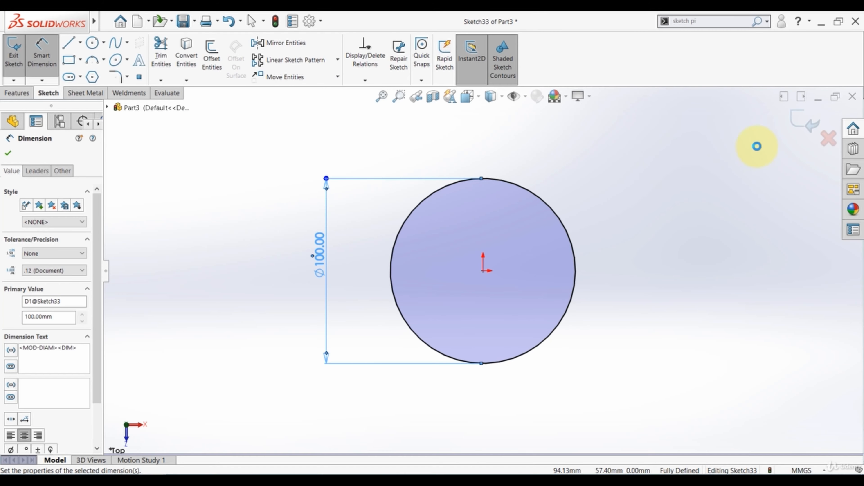
pyautogui.click(795, 121)
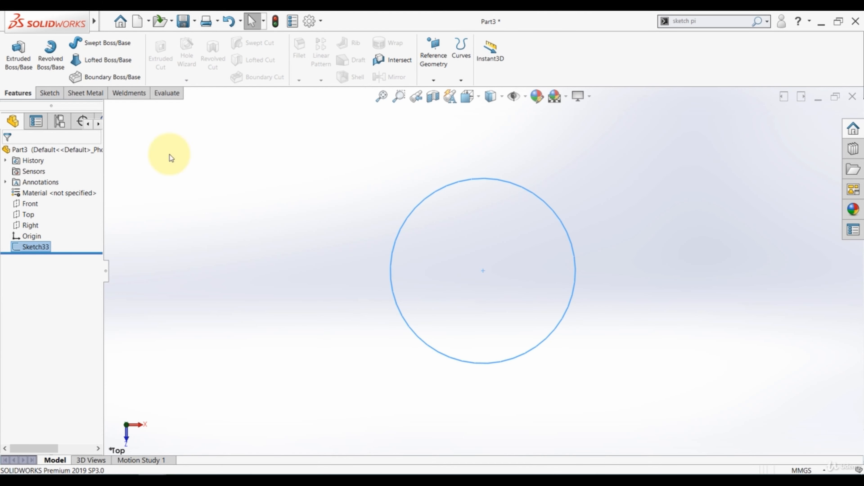
# Extrude the circle as a blind boss with a depth of 100 mm.
pyautogui.click(10, 41)
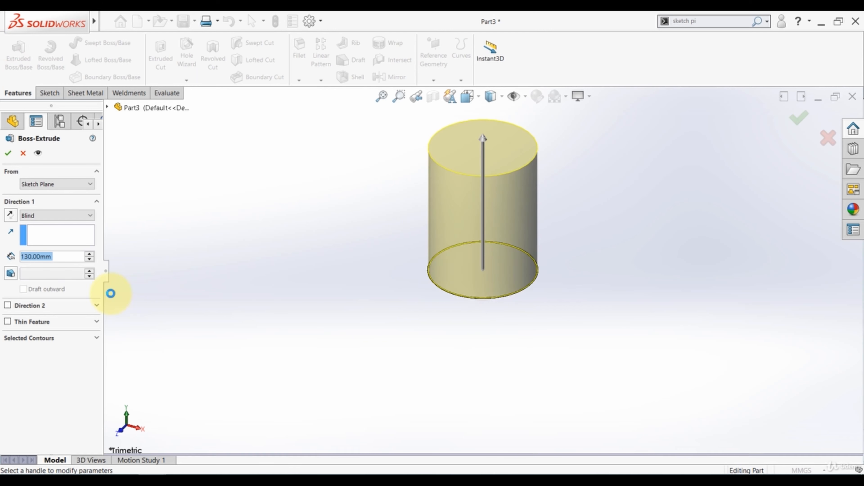
pyautogui.write('100')
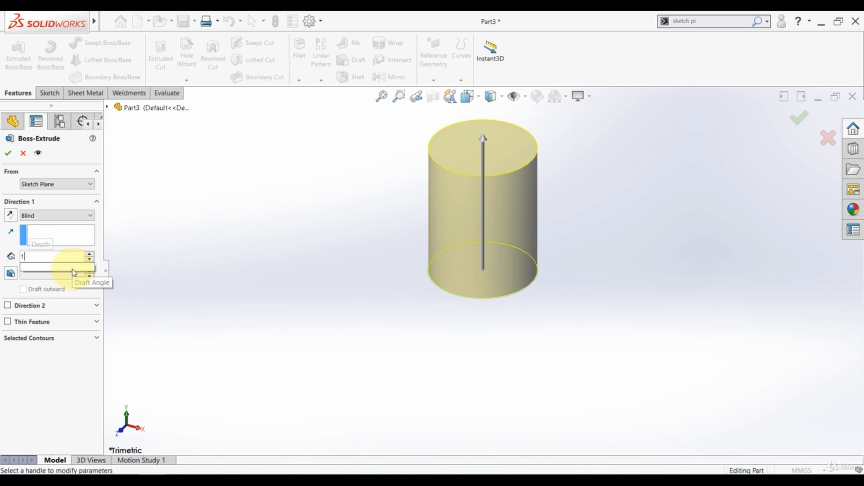
pyautogui.press('Return')
pyautogui.click(8, 153)
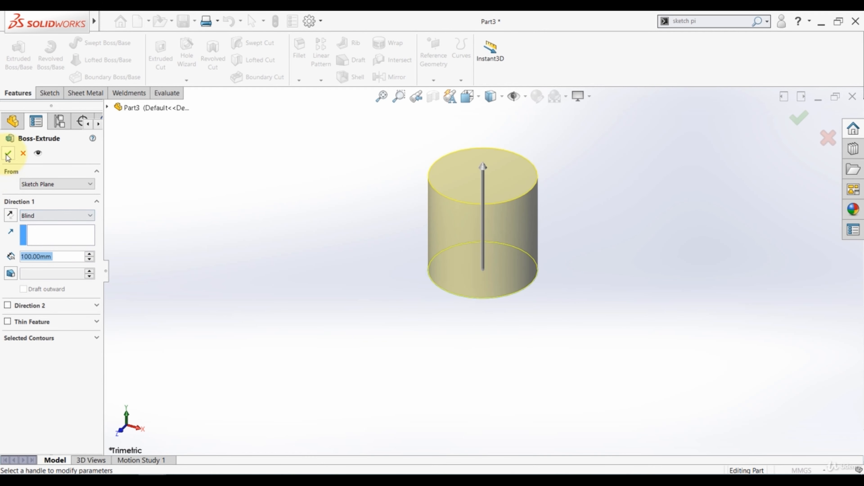
pyautogui.click(310, 264)
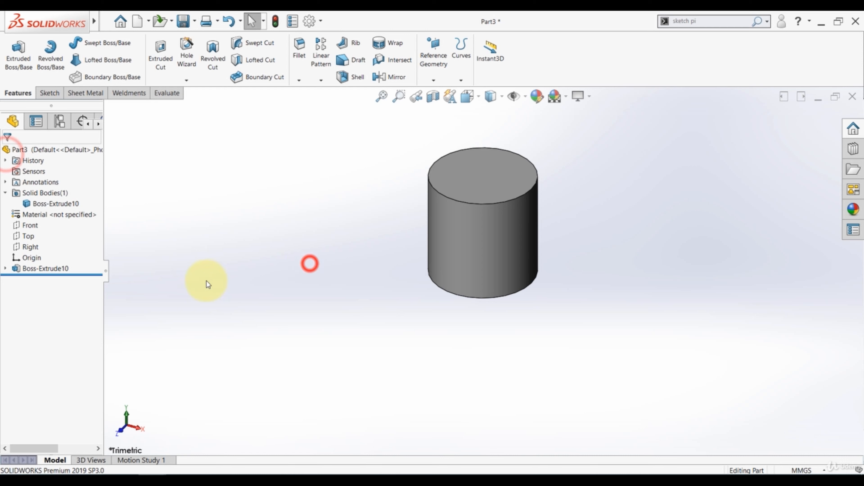
# Start a new sketch on the Front plane and view it face-on with the whole cylinder in view.
pyautogui.click(27, 226)
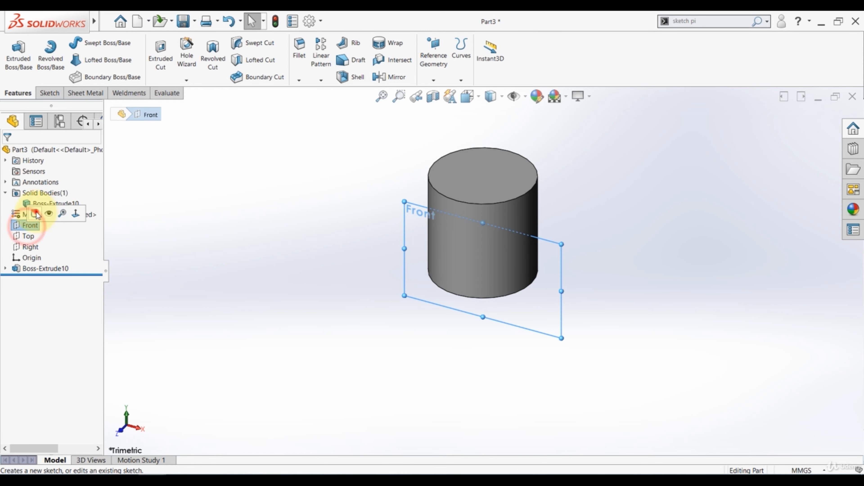
pyautogui.click(35, 212)
pyautogui.click(32, 280)
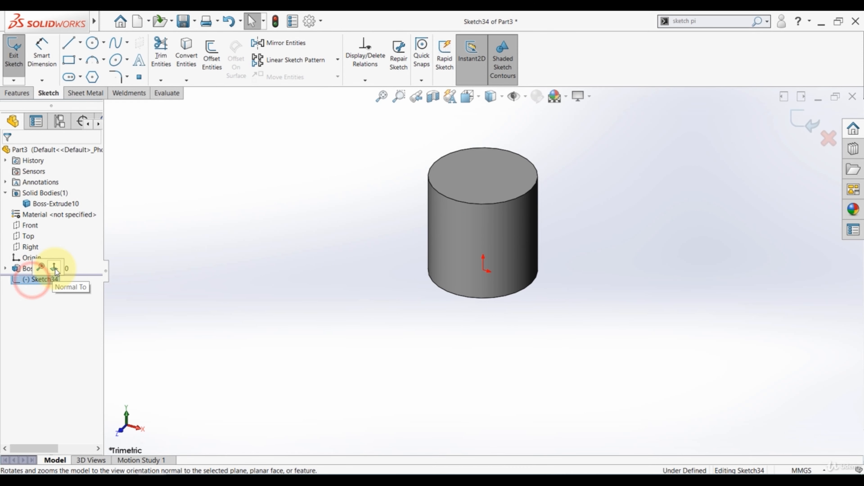
pyautogui.click(55, 270)
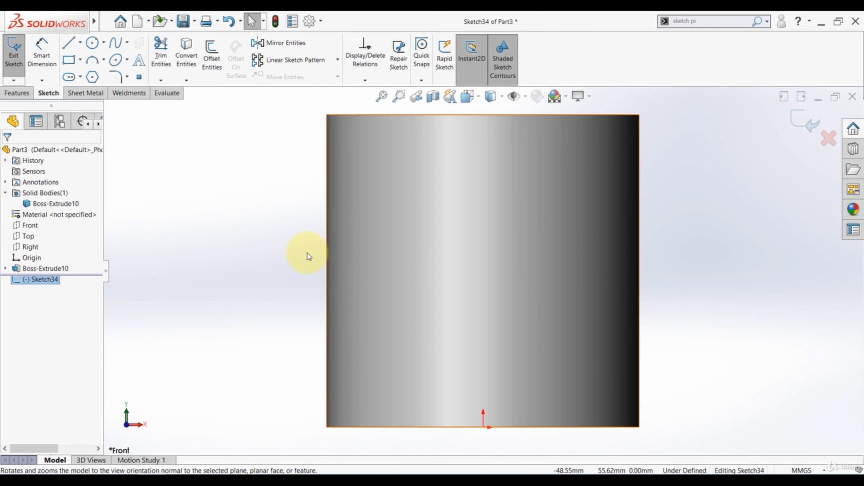
pyautogui.press('f')
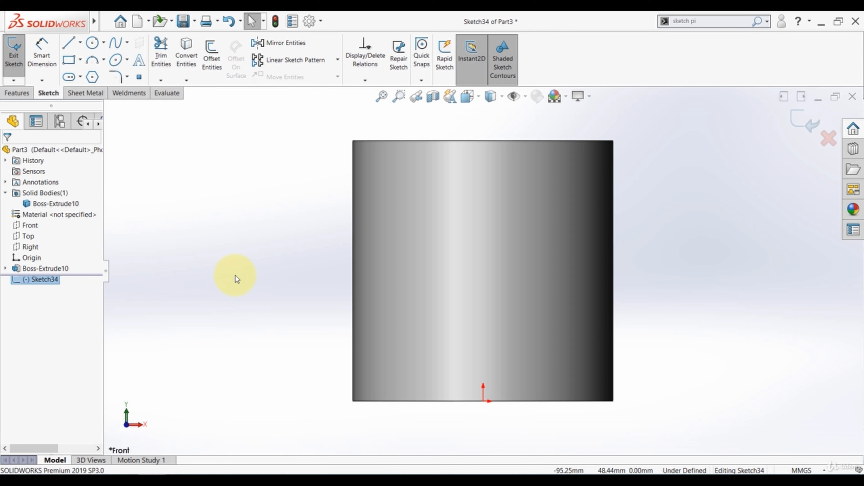
# Add the sketch text "SolidWorks" and place it slightly below mid-height of the cylinder, starting just beside its centre.
pyautogui.click(139, 62)
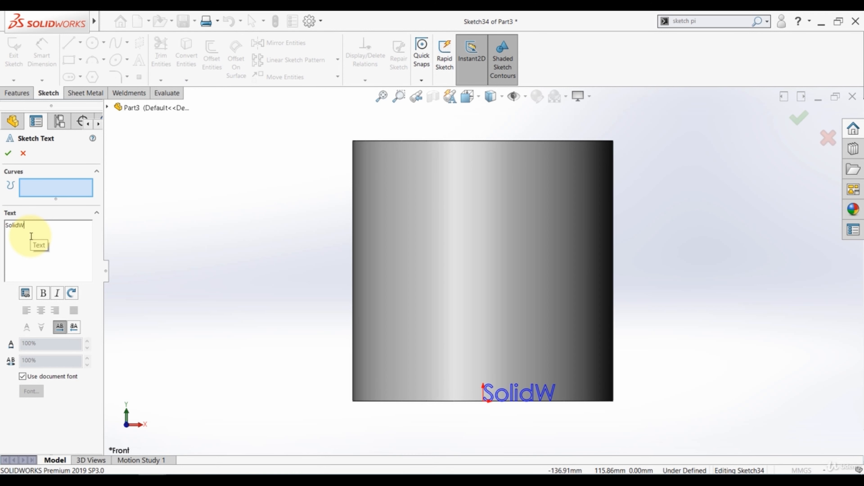
pyautogui.write('SolidWorks')
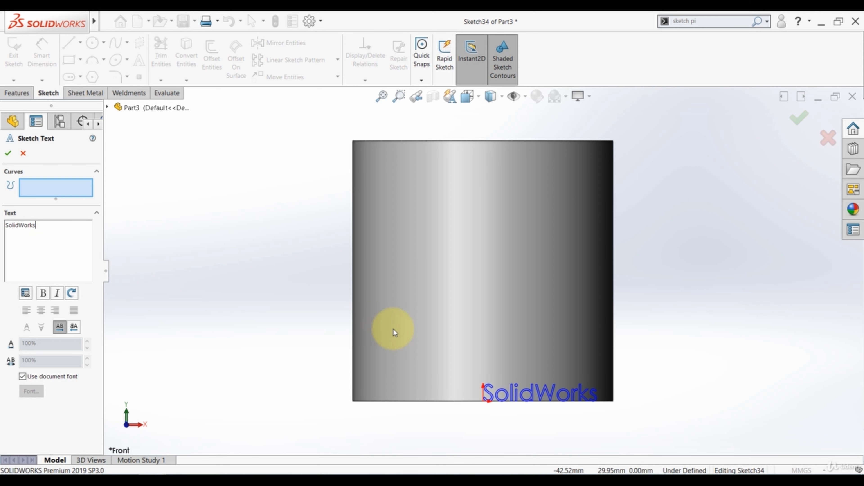
pyautogui.moveTo(443, 292); pyautogui.dragTo(410, 268)
pyautogui.click(445, 218)
pyautogui.click(464, 292)
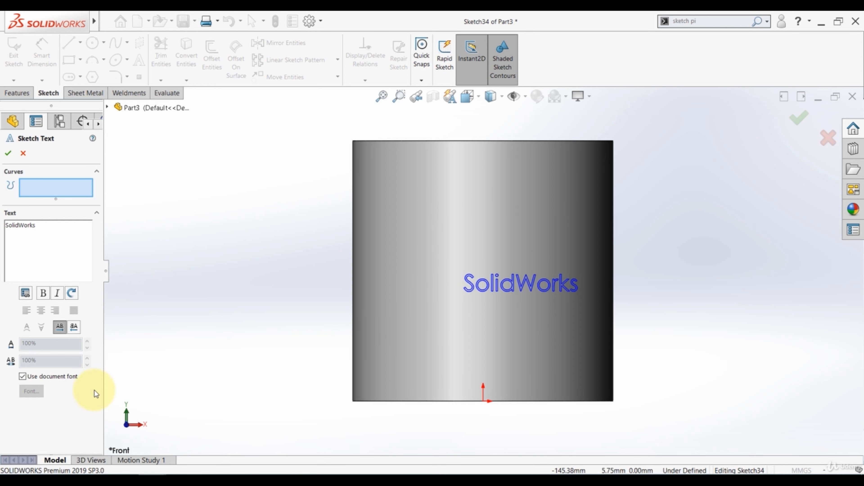
# Stop using the document font for the sketch text and set its font height to 20 mm.
pyautogui.click(21, 376)
pyautogui.click(31, 391)
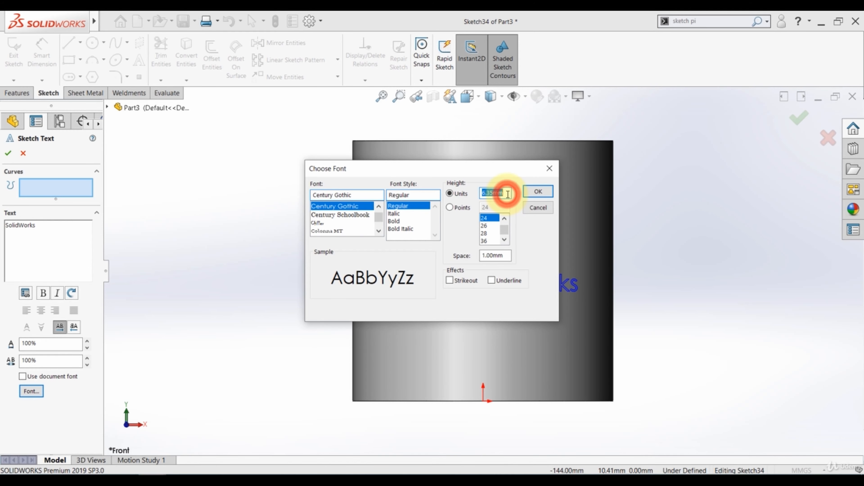
pyautogui.write('20')
pyautogui.press('Return')
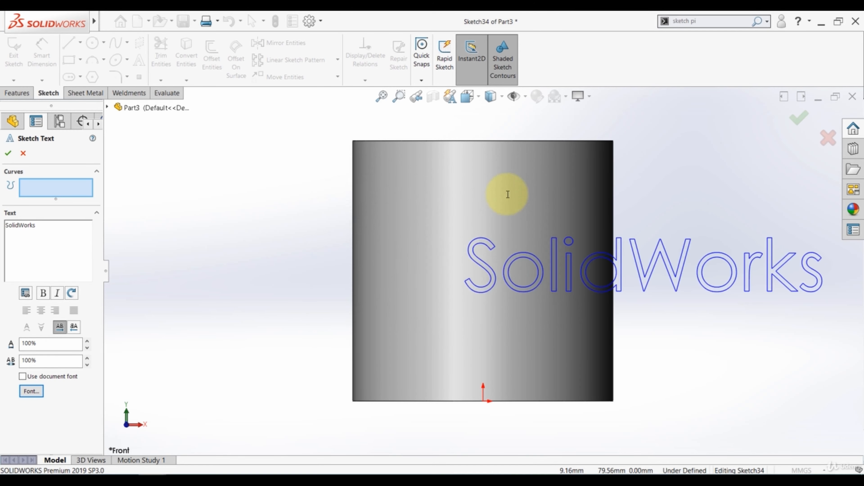
# Set the sketch text's font height to 27 mm.
pyautogui.click(32, 391)
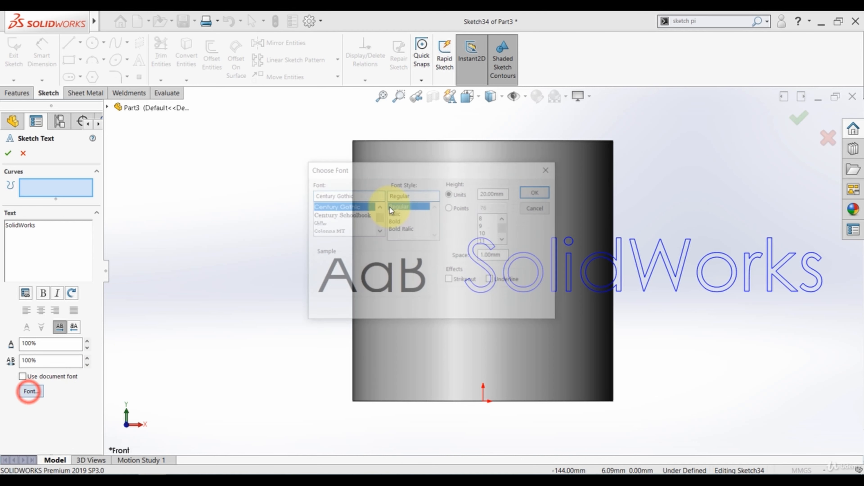
pyautogui.doubleClick(490, 193)
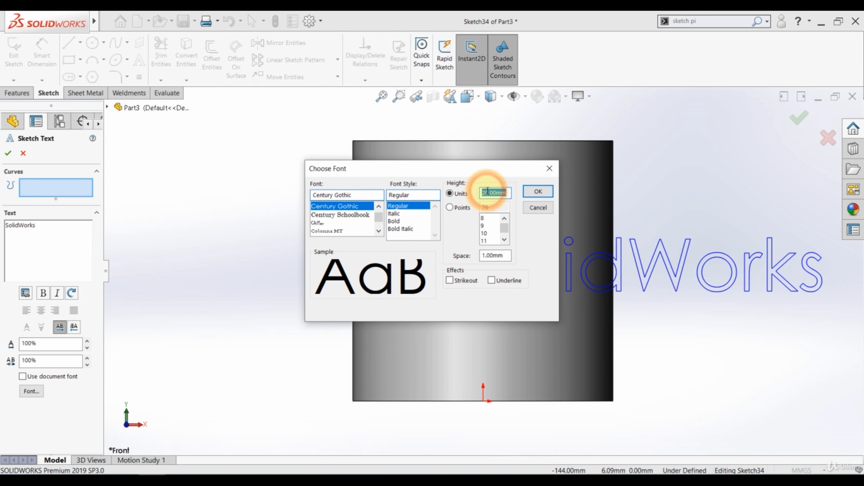
pyautogui.write('27')
pyautogui.press('Return')
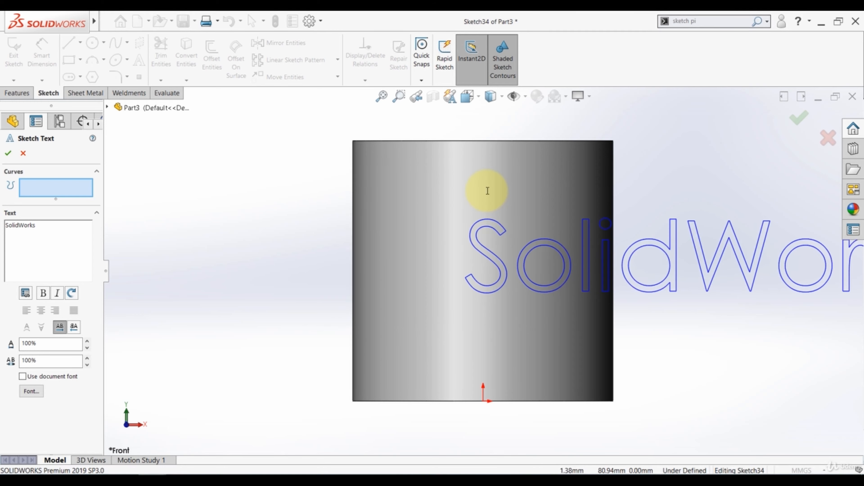
# Reposition the sketch text so that it starts near the cylinder's left edge, slightly below mid-height.
pyautogui.scroll(1, 424, 310)
pyautogui.moveTo(410, 307)
pyautogui.mouseDown()
pyautogui.moveTo(347, 326)
pyautogui.moveTo(396, 257)
pyautogui.moveTo(384, 309)
pyautogui.moveTo(364, 323)
pyautogui.mouseUp()
pyautogui.click(363, 319)
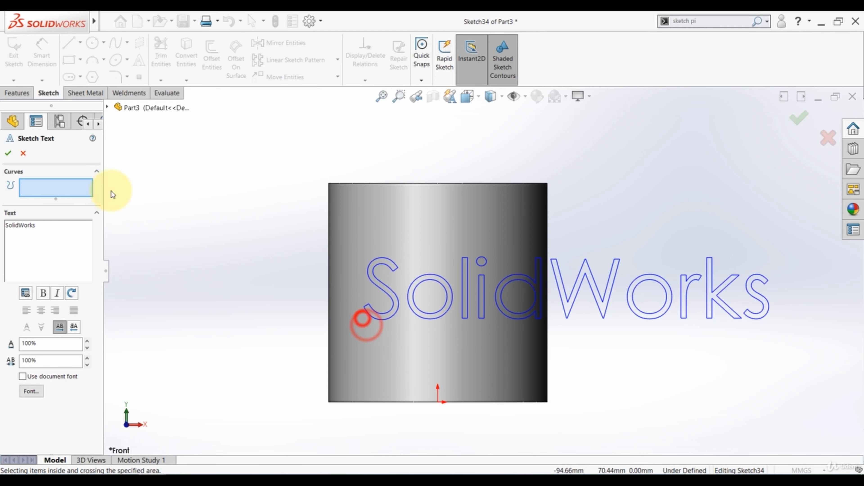
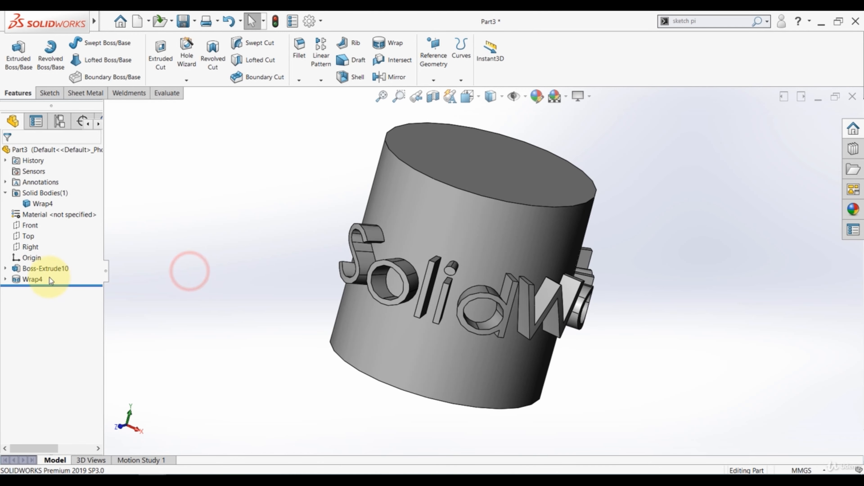
# Change the text wrap feature on the cylinder to the Deboss type with a depth of 5 mm.
pyautogui.click(33, 279)
pyautogui.click(42, 253)
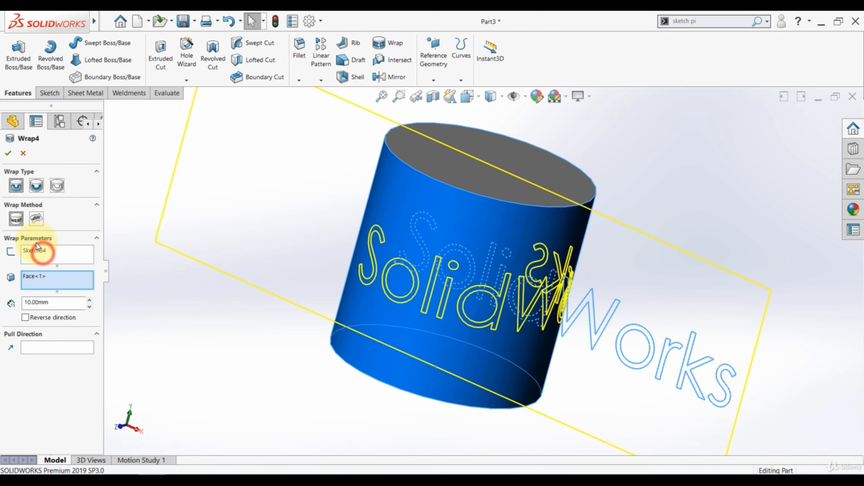
pyautogui.click(37, 187)
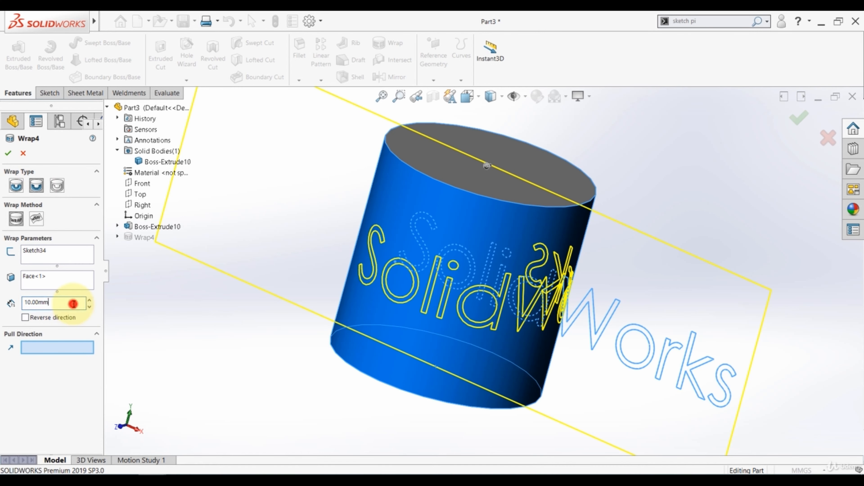
pyautogui.write('5')
pyautogui.press('Return')
pyautogui.click(8, 155)
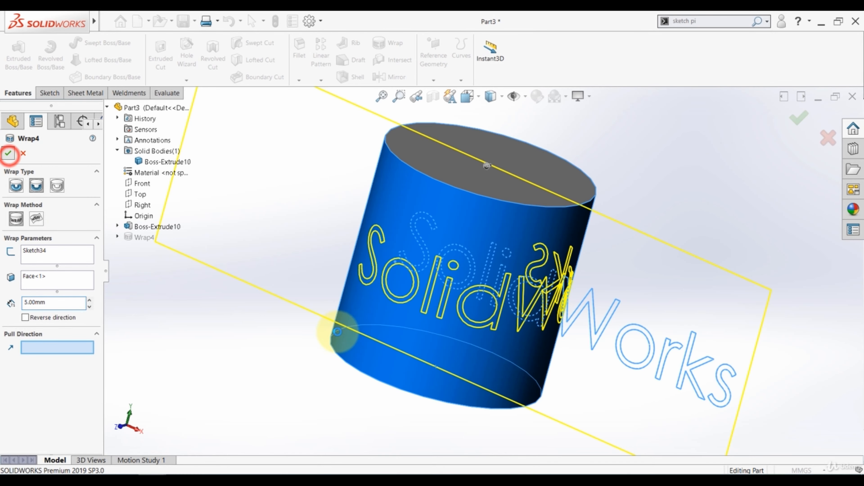
pyautogui.moveTo(294, 284); pyautogui.dragTo(354, 279, button='middle')
pyautogui.scroll(-6, 392, 286)
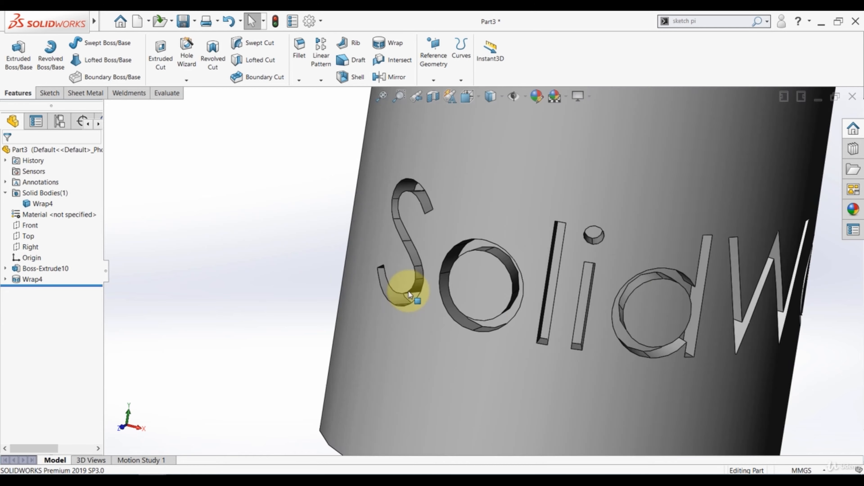
# Change the text wrap feature on the cylinder to the Scribe type.
pyautogui.scroll(8, 454, 265)
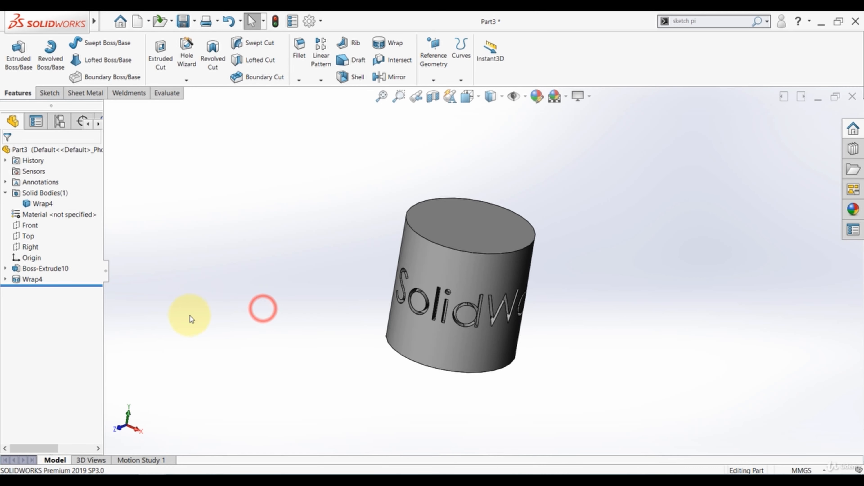
pyautogui.click(35, 279)
pyautogui.click(46, 256)
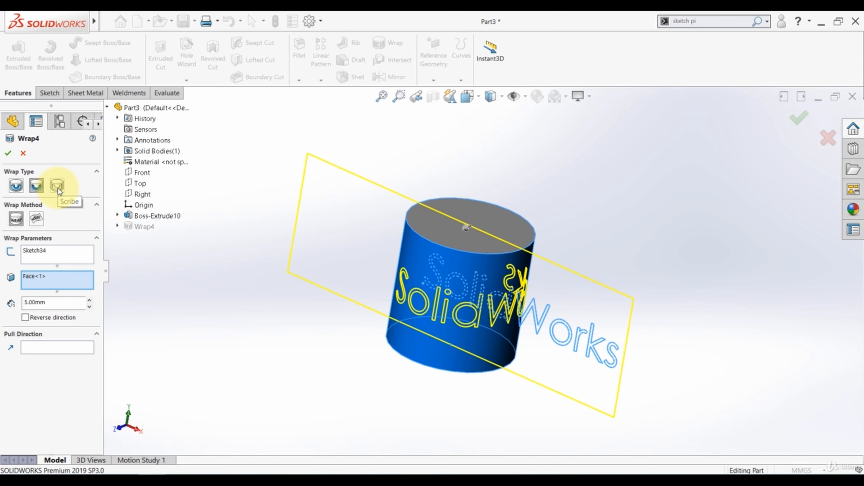
pyautogui.click(57, 187)
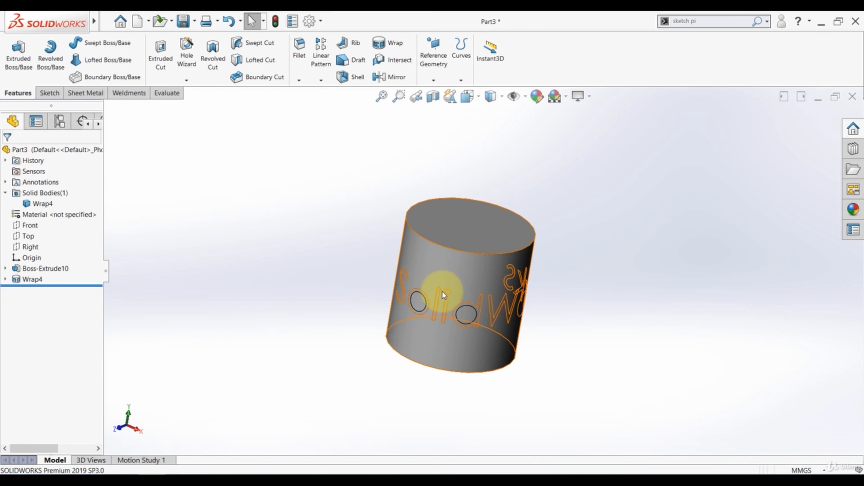
# Examine the scribed letters on the cylinder up close, checking whether the letter "o" can be selected as its own face.
pyautogui.scroll(-8, 442, 291)
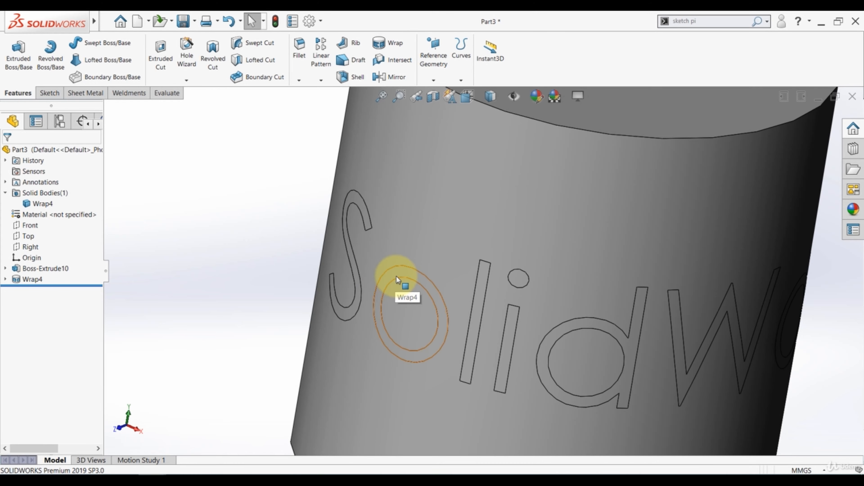
pyautogui.click(396, 275)
pyautogui.scroll(3, 341, 320)
pyautogui.moveTo(319, 313); pyautogui.dragTo(289, 312, button='middle')
pyautogui.click(288, 313)
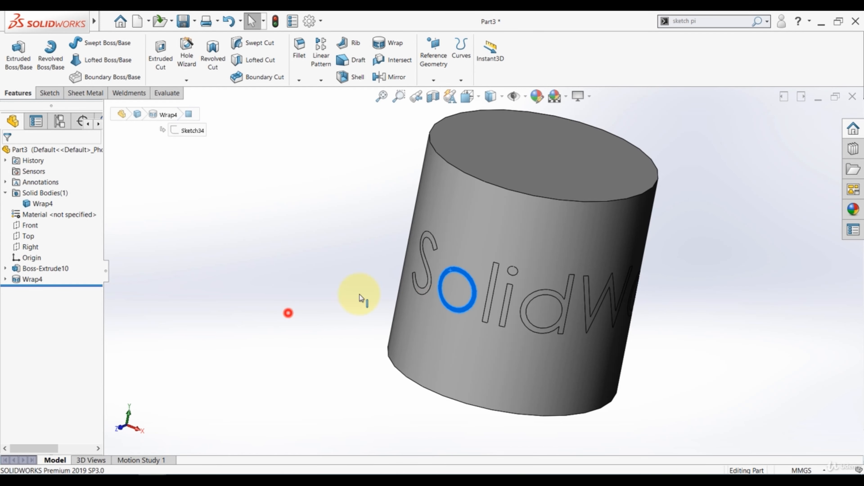
pyautogui.scroll(-4, 434, 273)
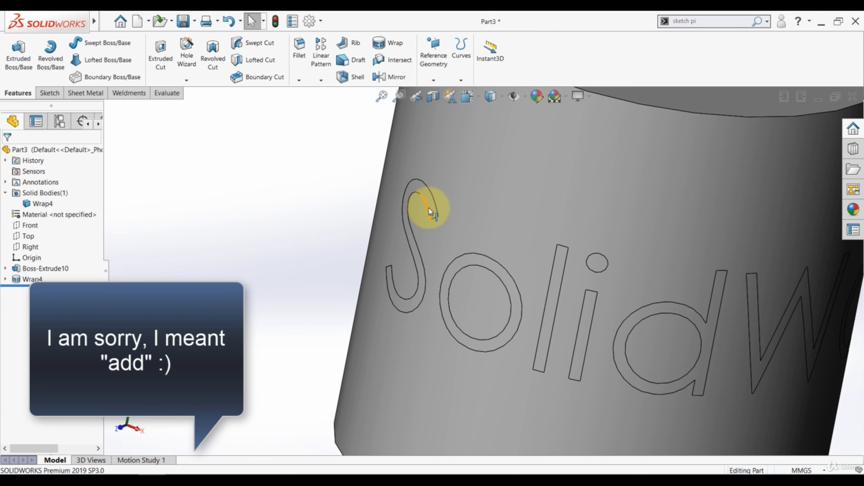
pyautogui.scroll(5, 377, 217)
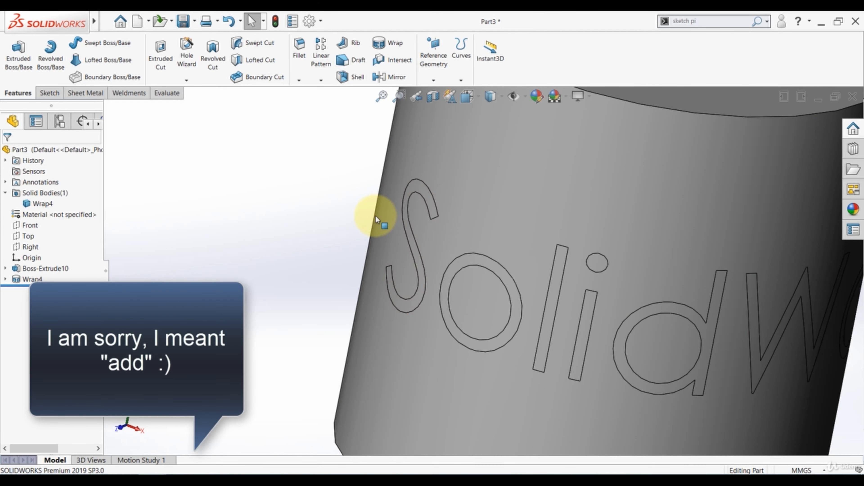
pyautogui.moveTo(381, 247); pyautogui.dragTo(323, 236, button='middle')
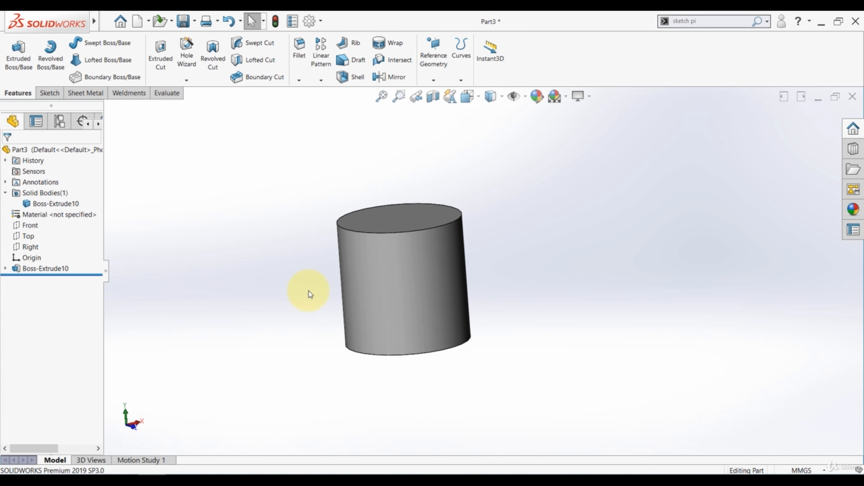
# Measure the diameter of the cylinder's top circular edge.
pyautogui.moveTo(308, 290); pyautogui.dragTo(323, 304, button='middle')
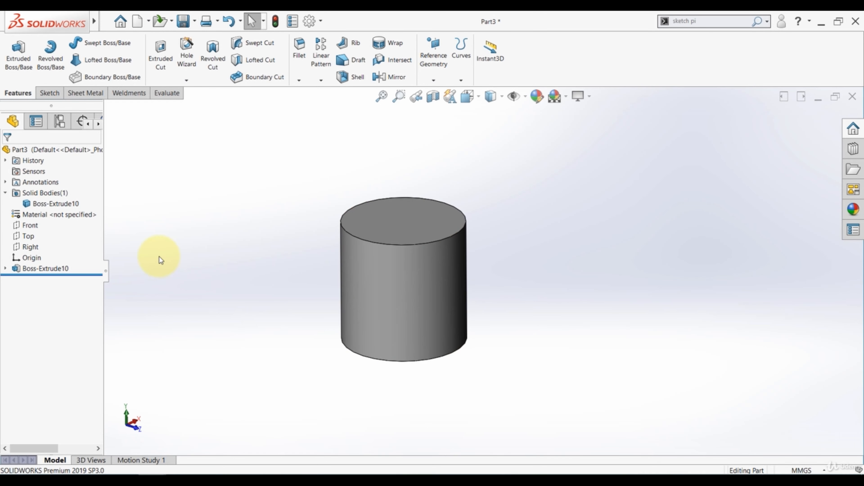
pyautogui.click(160, 96)
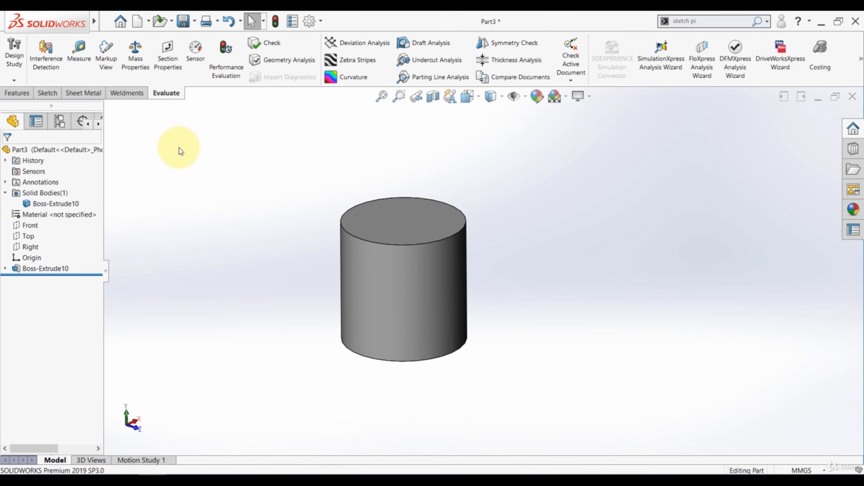
pyautogui.click(78, 51)
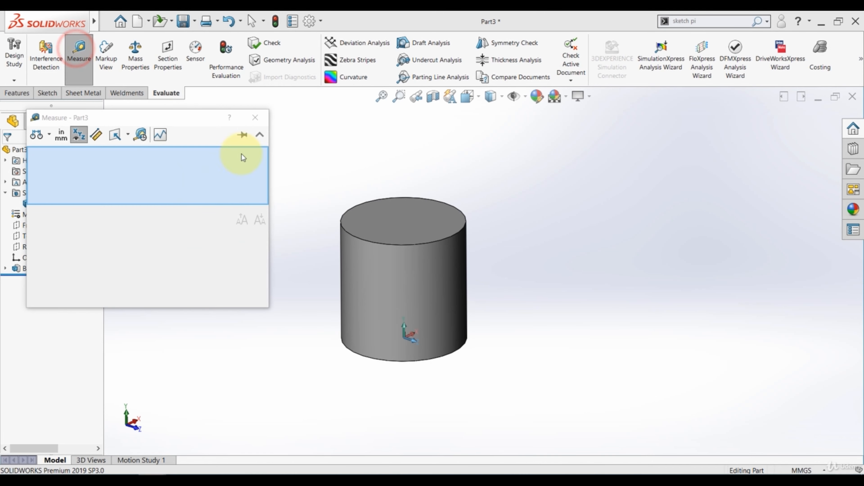
pyautogui.click(463, 229)
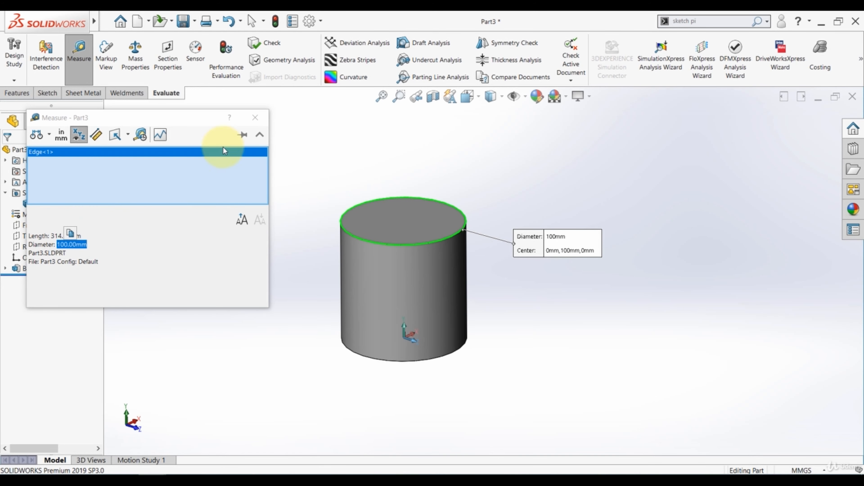
pyautogui.click(260, 135)
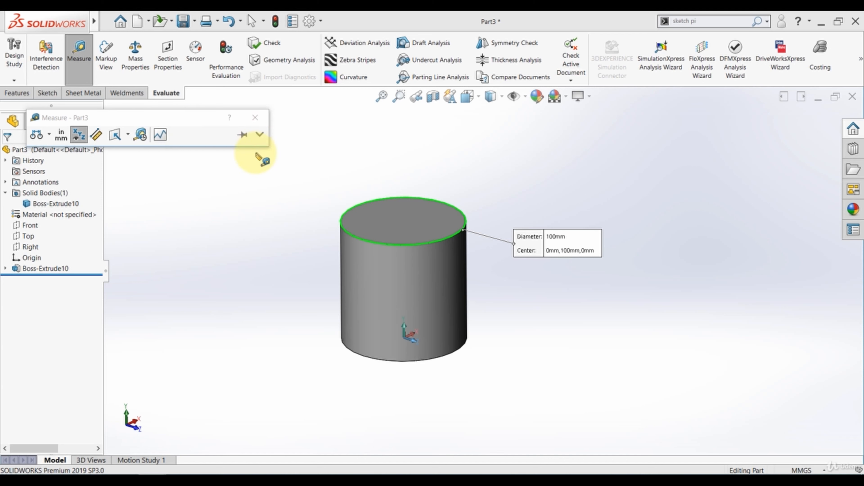
pyautogui.click(259, 134)
pyautogui.click(72, 244)
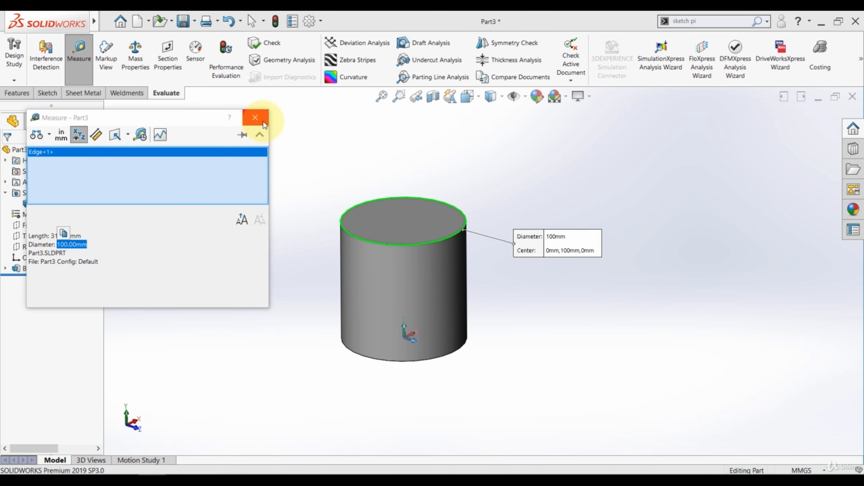
pyautogui.click(255, 117)
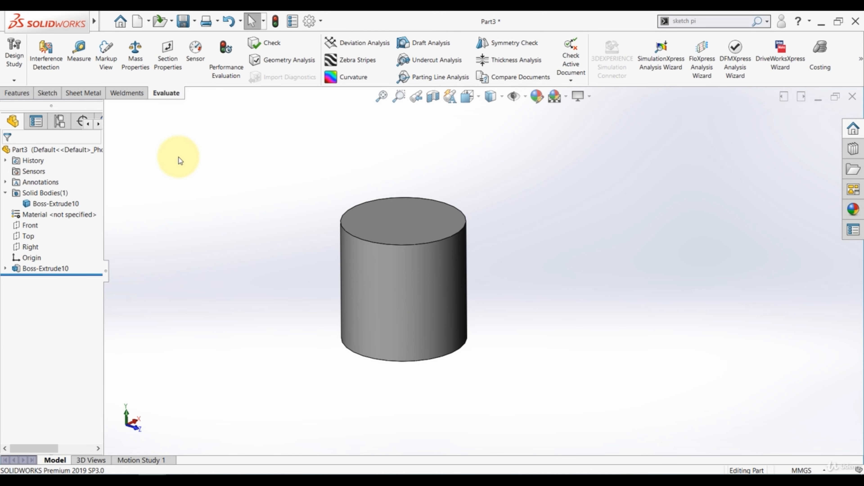
# Start a new sketch on the Front plane and view it face-on.
pyautogui.click(29, 224)
pyautogui.click(37, 212)
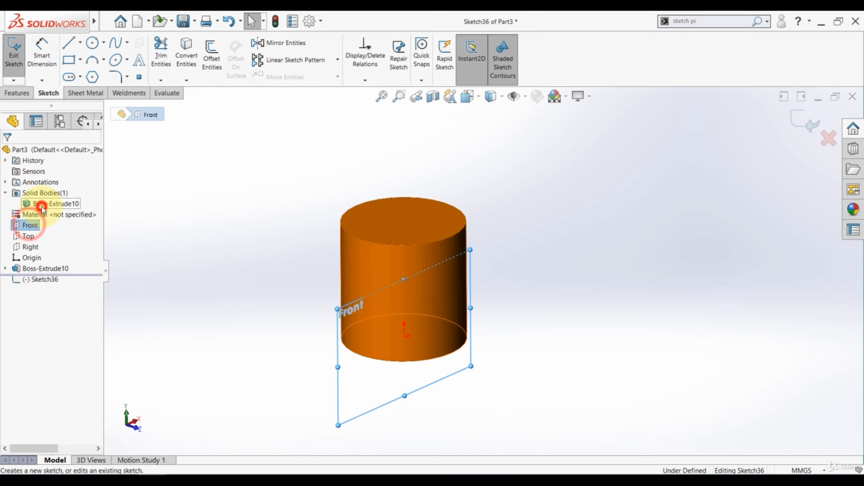
pyautogui.click(42, 280)
pyautogui.click(62, 269)
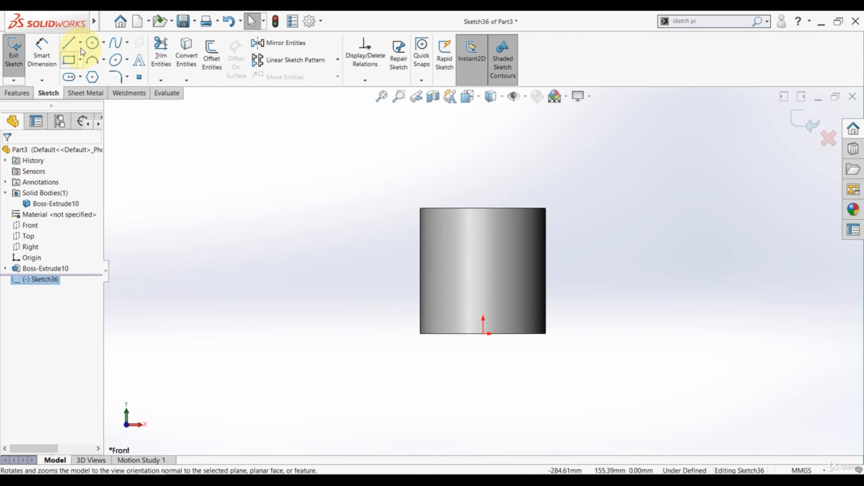
# Draw a vertical centerline from the origin up to the cylinder's top edge.
pyautogui.click(81, 44)
pyautogui.click(79, 66)
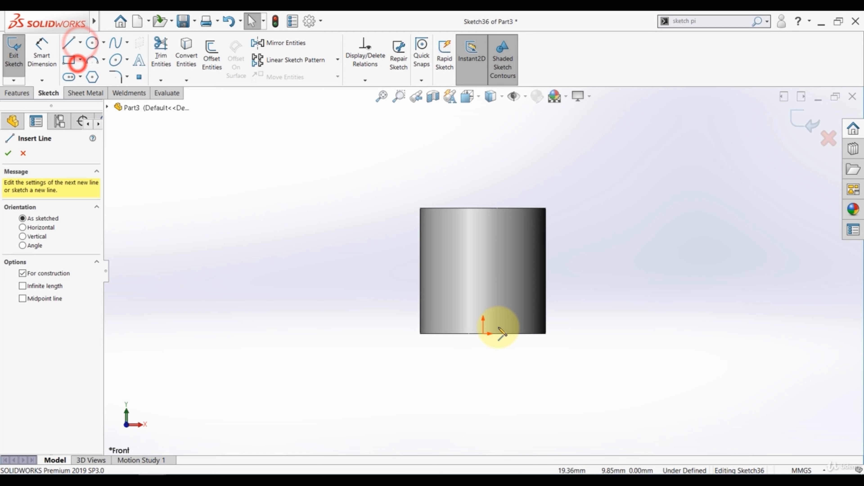
pyautogui.click(484, 334)
pyautogui.click(484, 208)
pyautogui.press('Escape')
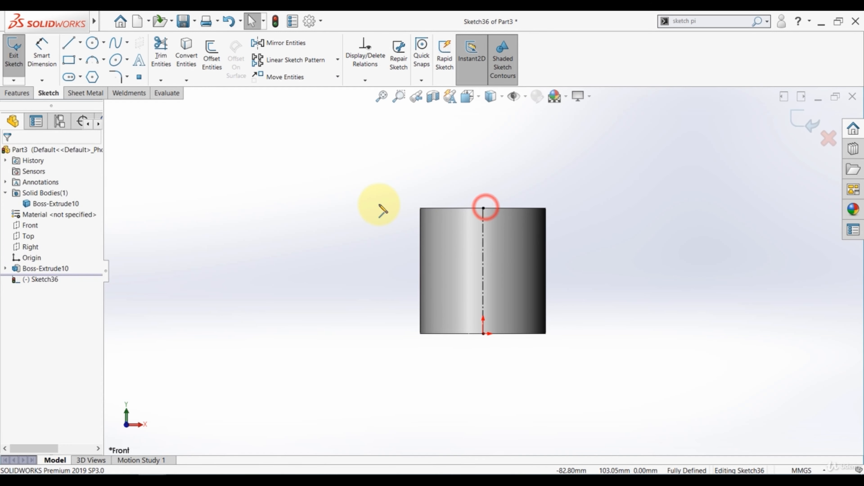
# Draw a second vertical centerline about 103 mm long, about 239 mm to the right of the cylinder's axis.
pyautogui.press('z')
pyautogui.click(212, 58)
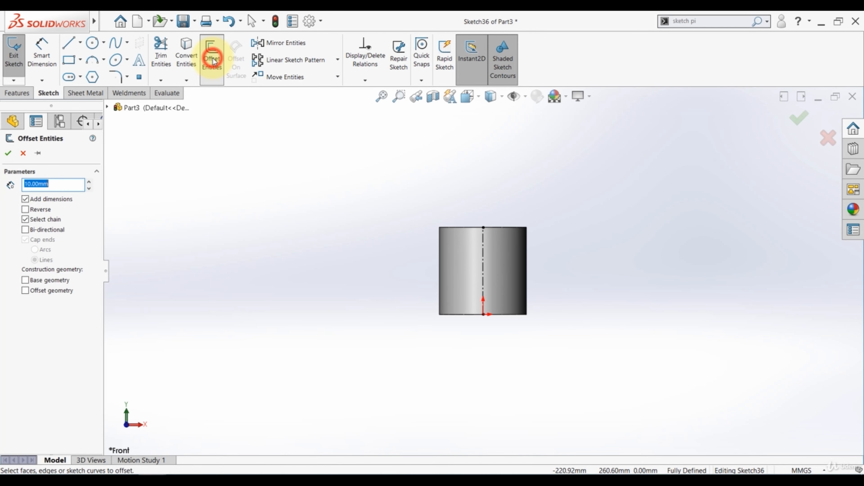
pyautogui.click(23, 154)
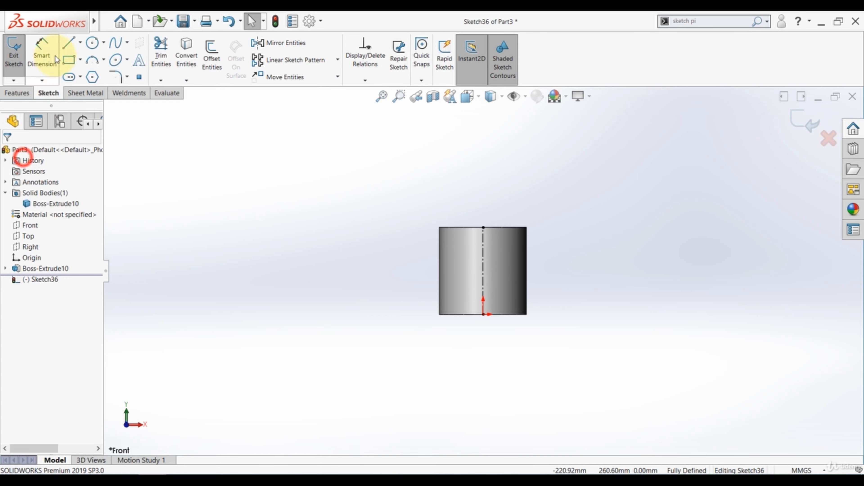
pyautogui.click(80, 42)
pyautogui.click(73, 69)
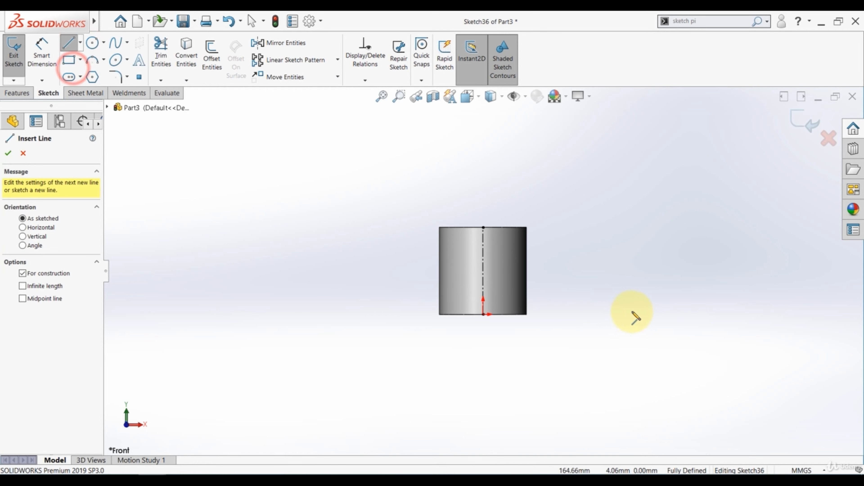
pyautogui.click(690, 312)
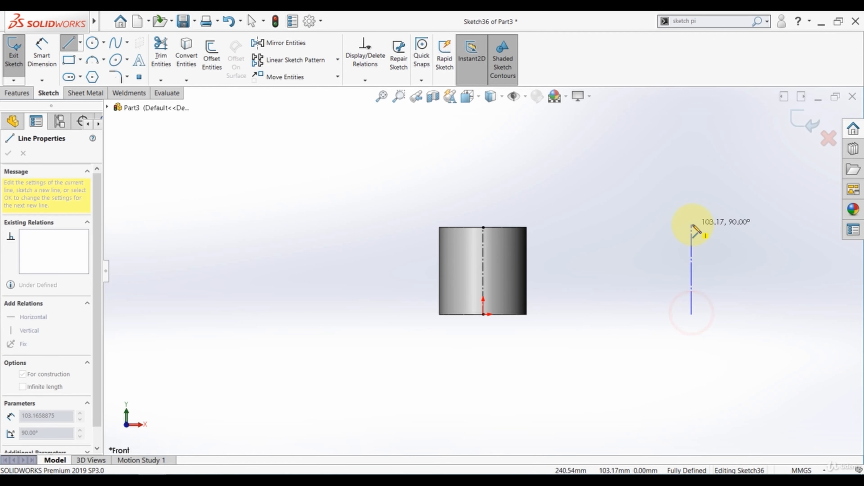
pyautogui.click(691, 226)
# Dimension the horizontal distance between the two vertical centerlines with the equation =100*pi.
pyautogui.click(41, 51)
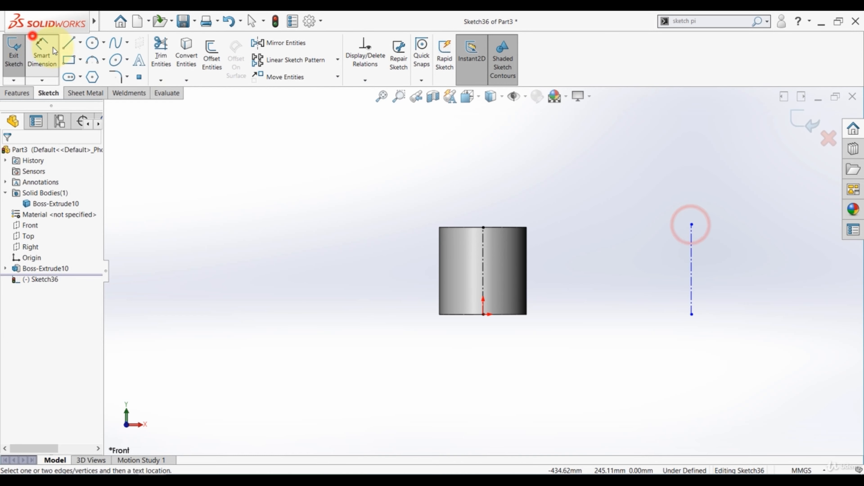
pyautogui.click(483, 266)
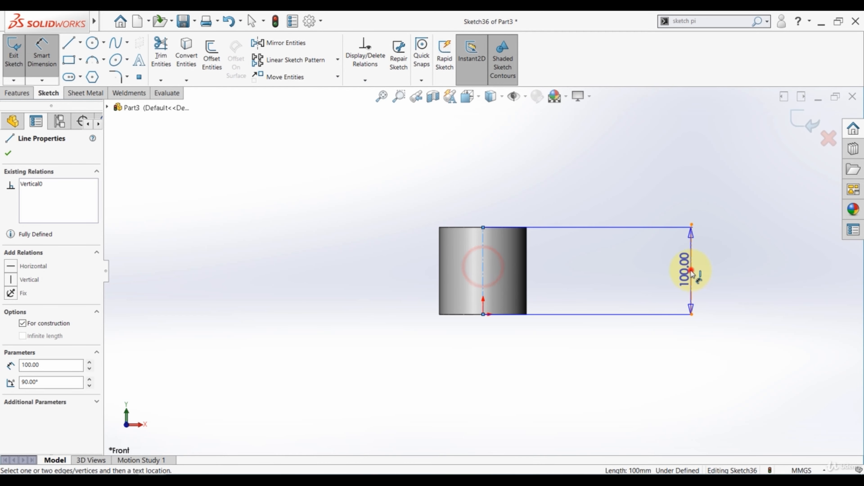
pyautogui.click(691, 271)
pyautogui.click(607, 274)
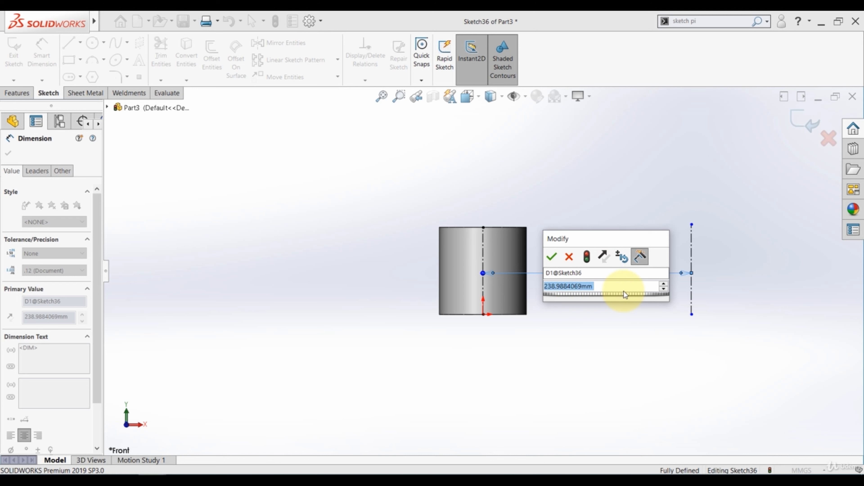
pyautogui.write('=')
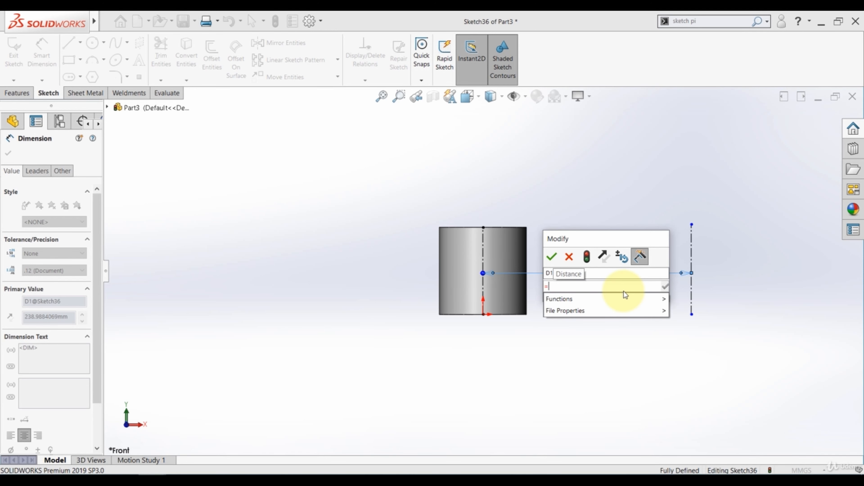
pyautogui.write('100*')
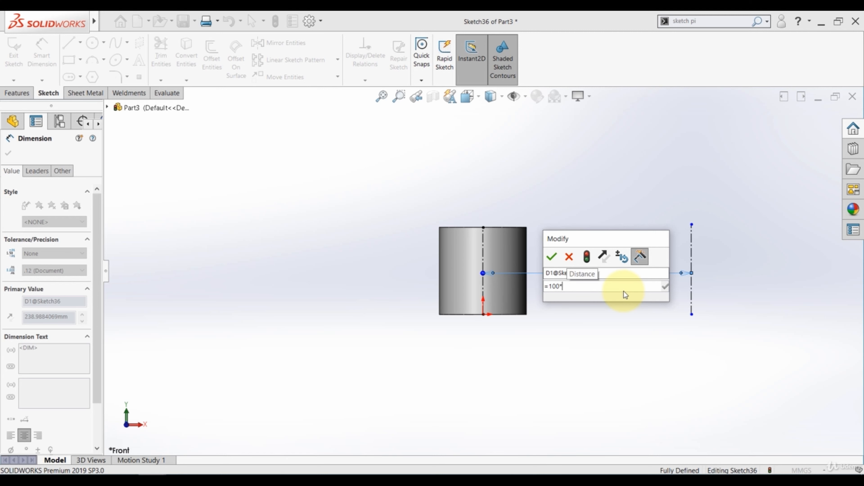
pyautogui.write('pi')
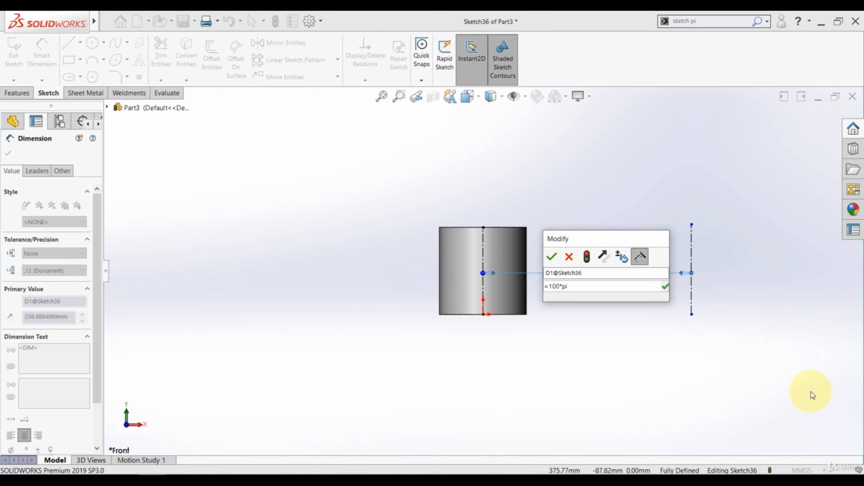
pyautogui.press('Return')
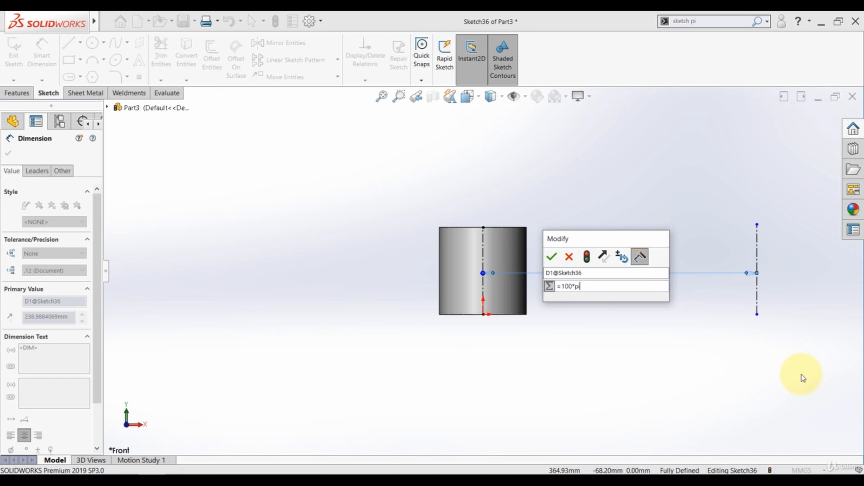
pyautogui.click(552, 256)
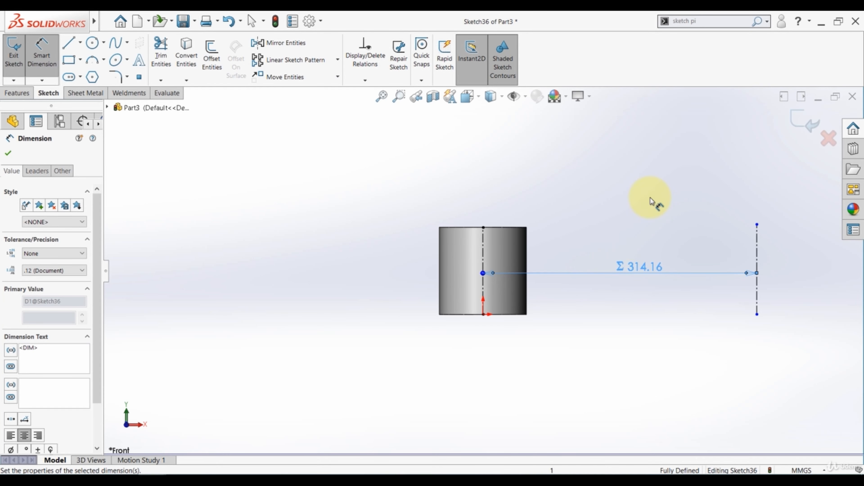
pyautogui.click(14, 153)
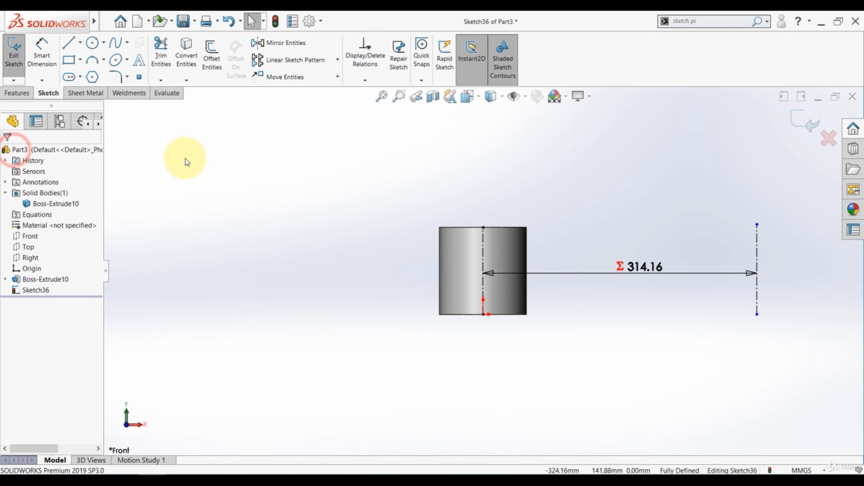
# Draw a horizontal line about 59 mm long to the right from the midpoint of the cylinder's vertical centerline.
pyautogui.click(71, 44)
pyautogui.scroll(-3, 511, 276)
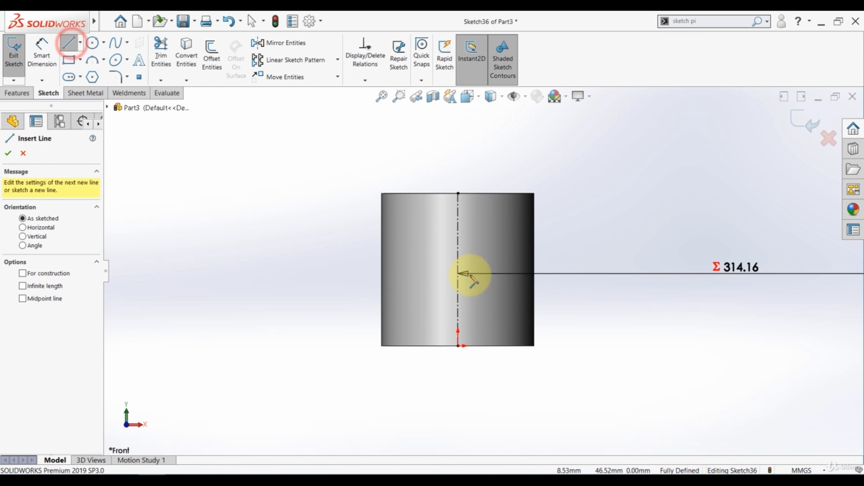
pyautogui.click(458, 271)
pyautogui.click(549, 270)
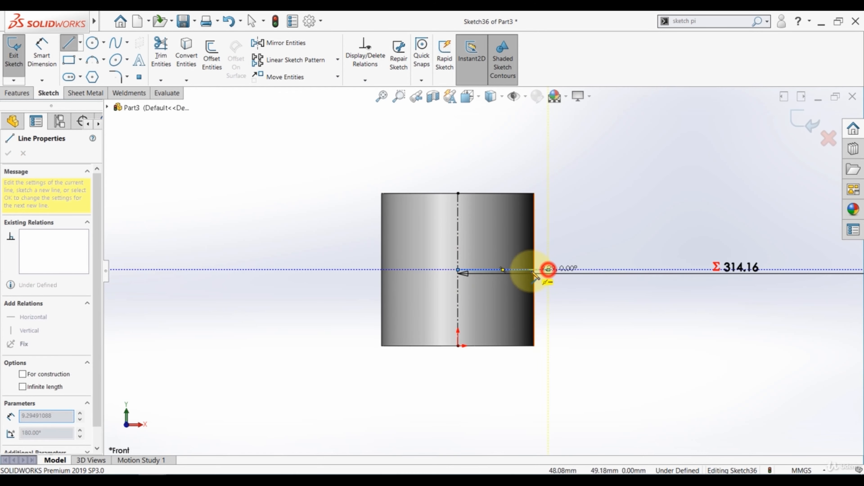
pyautogui.press('Escape')
# Draw a four-point spline from the horizontal line's right end, rising to a crest and then descending toward the second centerline.
pyautogui.click(112, 48)
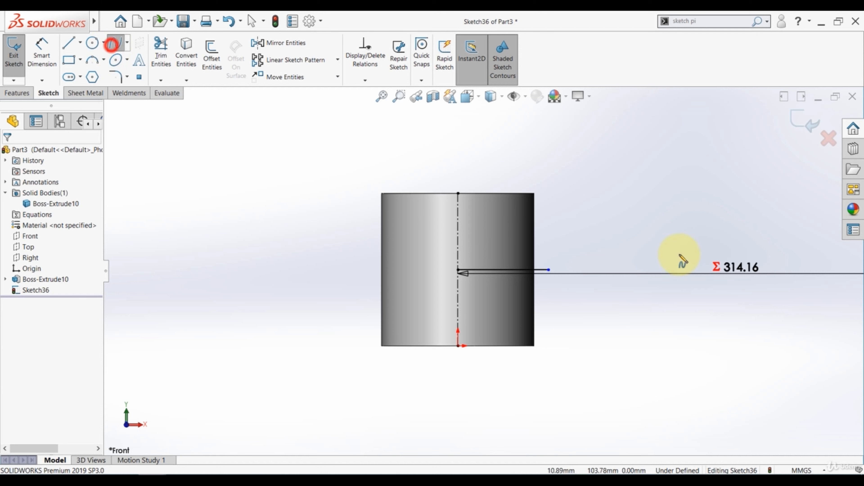
pyautogui.click(549, 270)
pyautogui.click(610, 247)
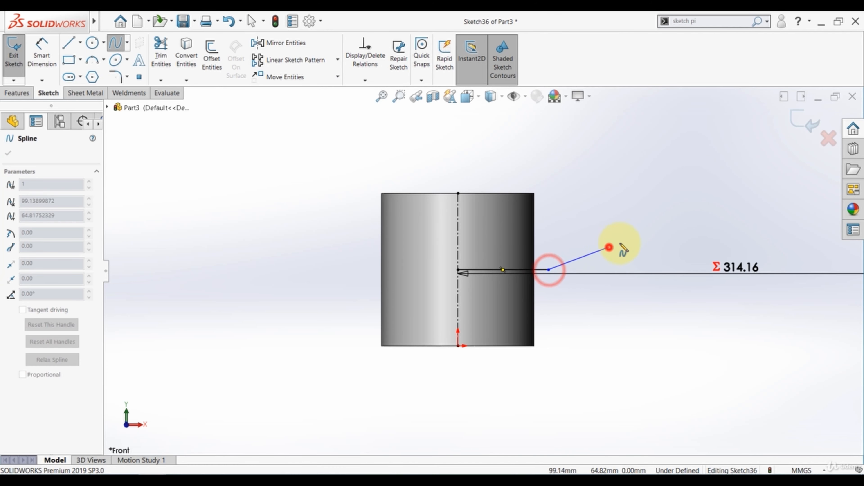
pyautogui.click(676, 259)
pyautogui.press('z')
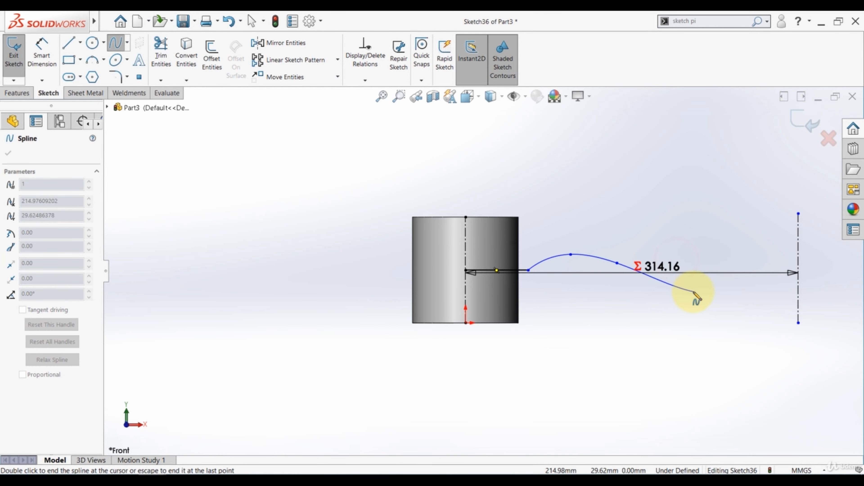
pyautogui.doubleClick(693, 292)
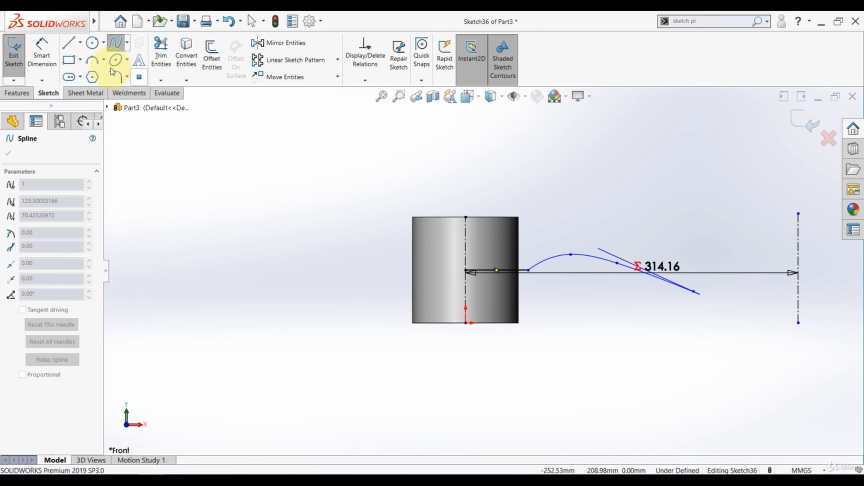
# Draw three connected lines from the spline's end: a short horizontal, an upward diagonal, and a segment ending on the second centerline's midpoint.
pyautogui.click(68, 42)
pyautogui.scroll(3, 737, 271)
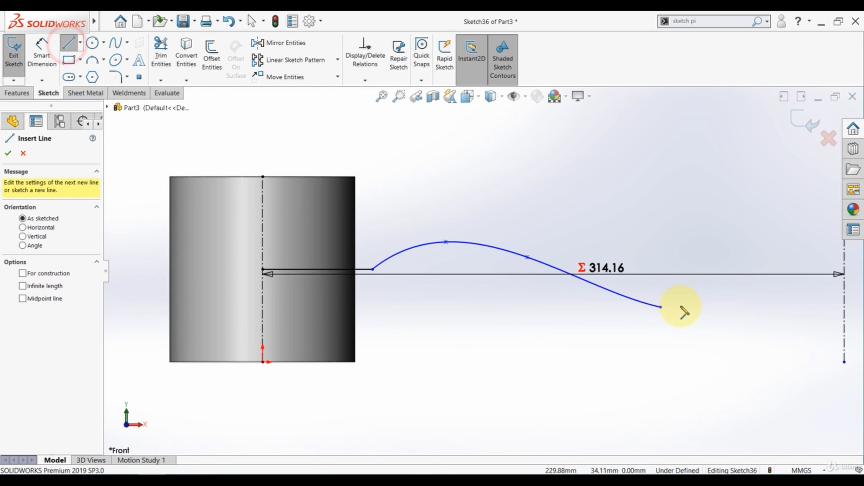
pyautogui.click(662, 307)
pyautogui.click(708, 307)
pyautogui.click(748, 270)
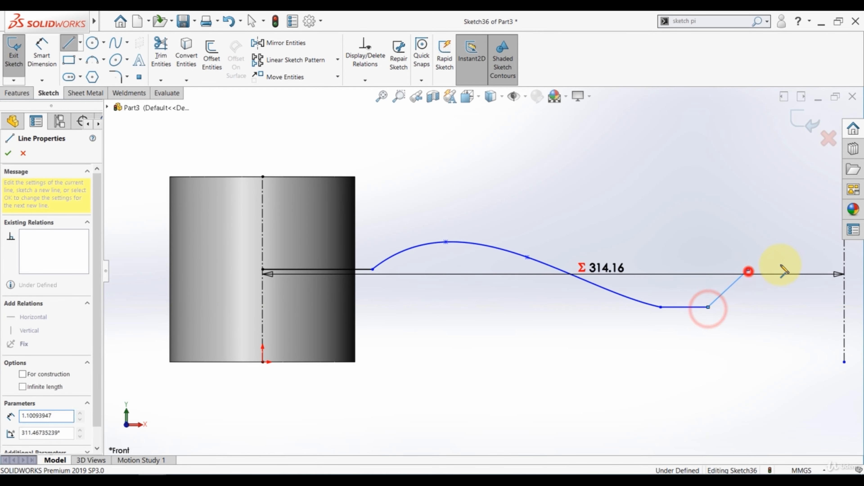
pyautogui.click(843, 269)
pyautogui.press('Escape')
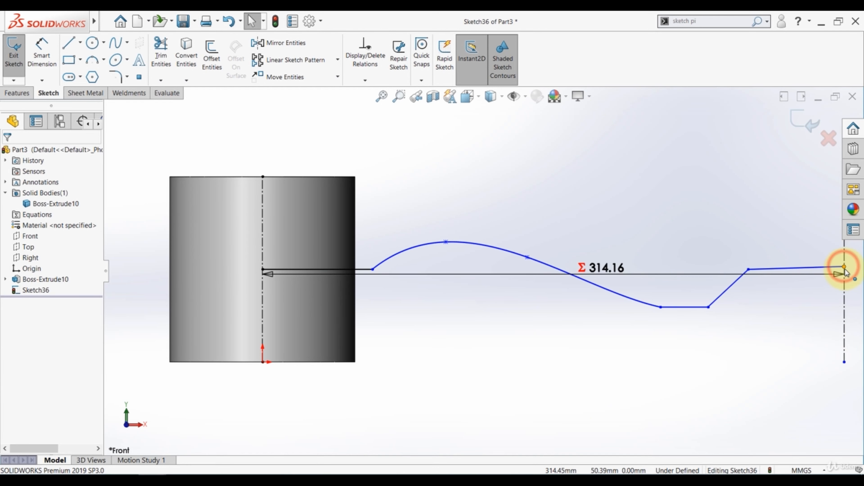
# Add a horizontal relation between the profile's start and end points, and make the last line segment horizontal.
pyautogui.click(844, 269)
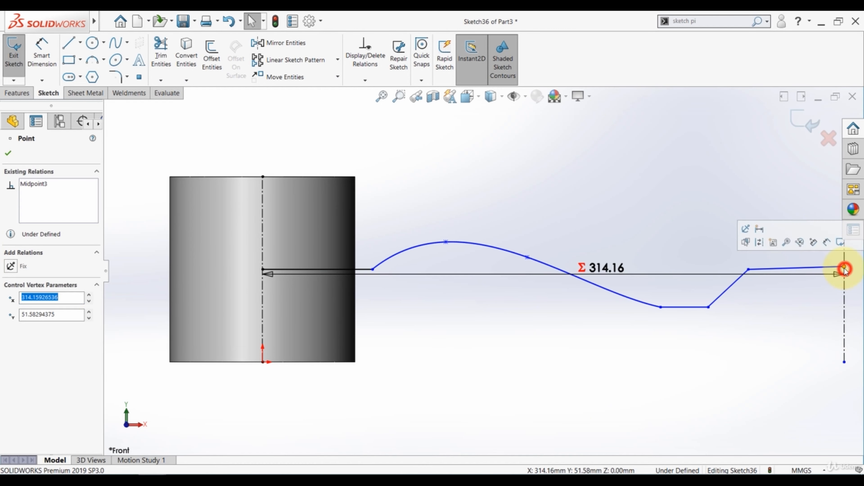
pyautogui.keyDown('ctrl'); pyautogui.click(264, 271); pyautogui.keyUp('ctrl')
pyautogui.click(289, 234)
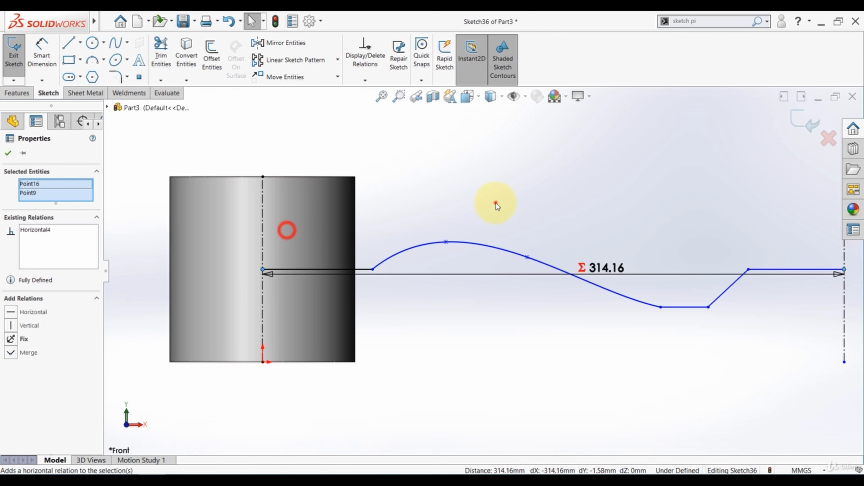
pyautogui.click(496, 201)
pyautogui.click(767, 269)
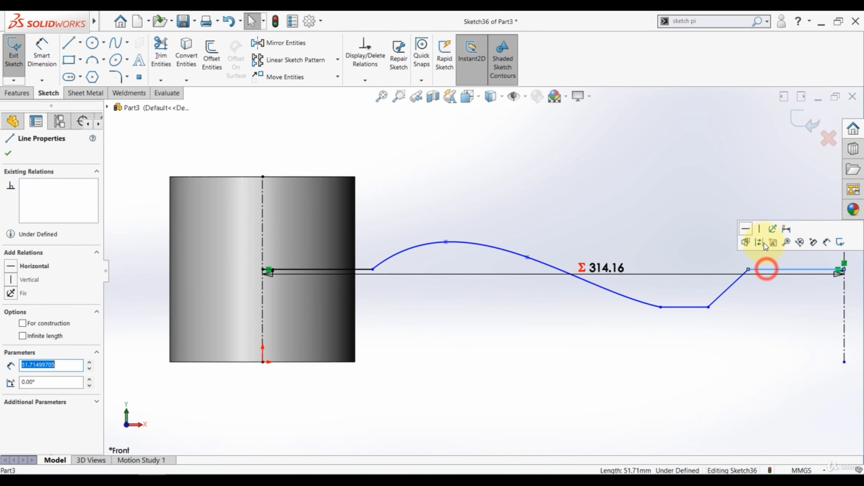
pyautogui.click(746, 229)
pyautogui.click(713, 222)
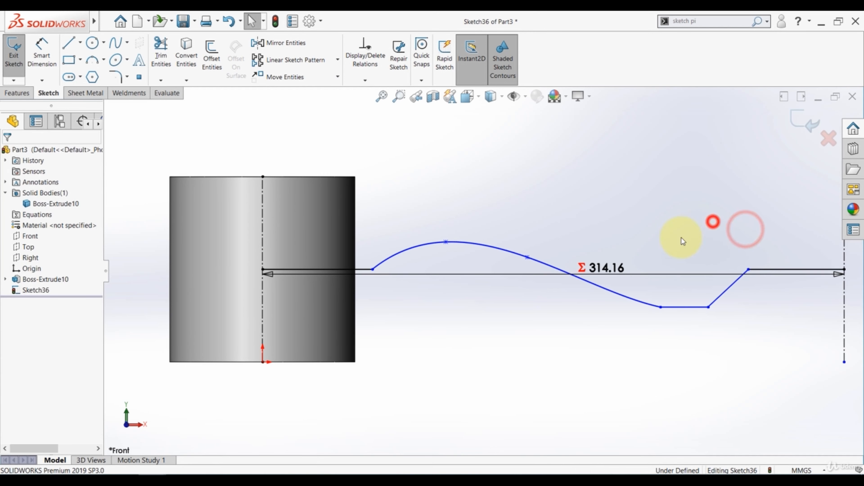
# Make the spline tangent to the horizontal lines at both of its ends.
pyautogui.click(667, 307)
pyautogui.keyDown('ctrl'); pyautogui.click(650, 305); pyautogui.keyUp('ctrl')
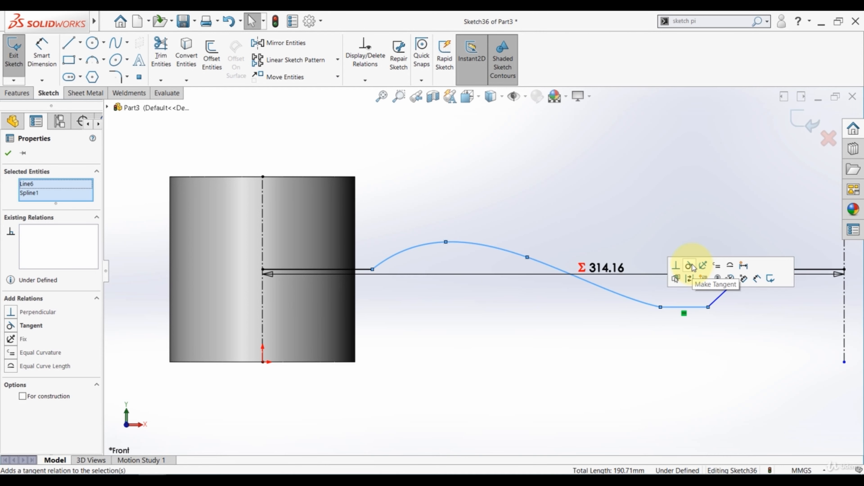
pyautogui.click(689, 265)
pyautogui.click(601, 202)
pyautogui.click(406, 253)
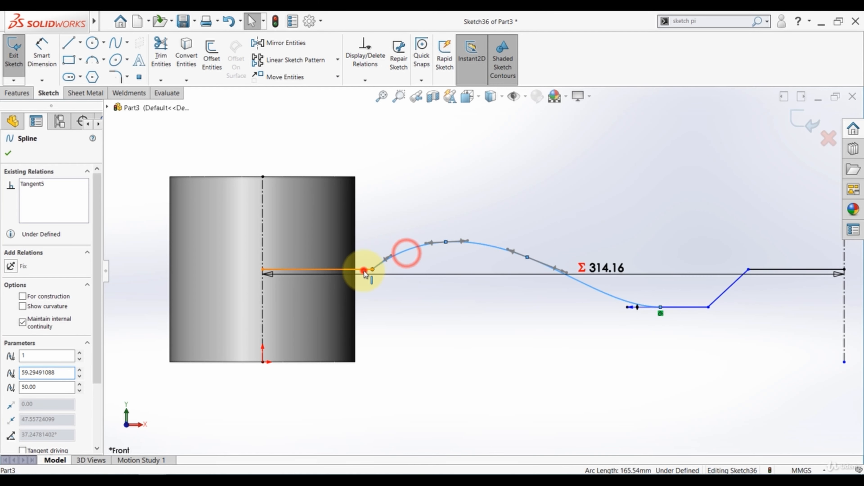
pyautogui.keyDown('ctrl'); pyautogui.click(362, 269); pyautogui.keyUp('ctrl')
pyautogui.click(402, 232)
pyautogui.click(431, 186)
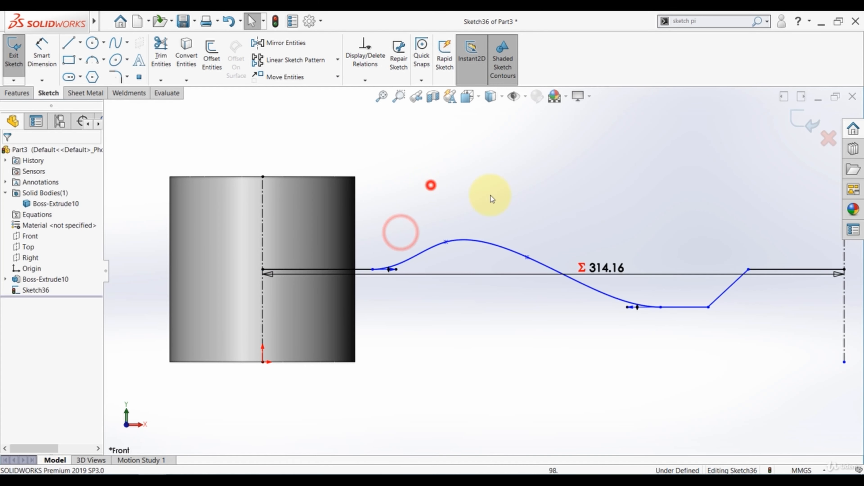
# Offset the whole profile chain 10 mm downward with line-capped ends, and exit the sketch.
pyautogui.press('z')
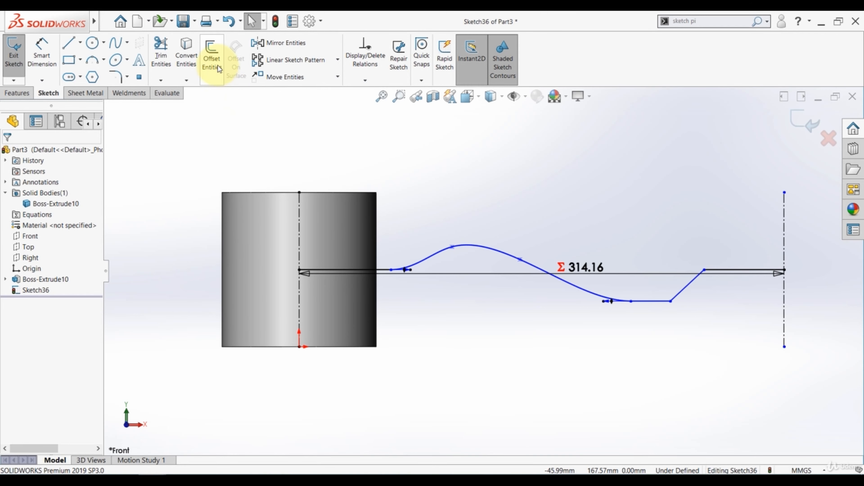
pyautogui.click(212, 57)
pyautogui.doubleClick(58, 188)
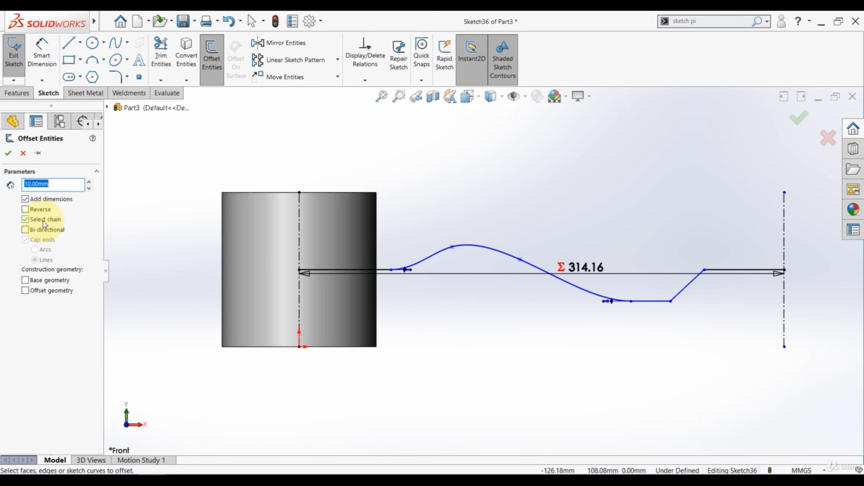
pyautogui.click(352, 269)
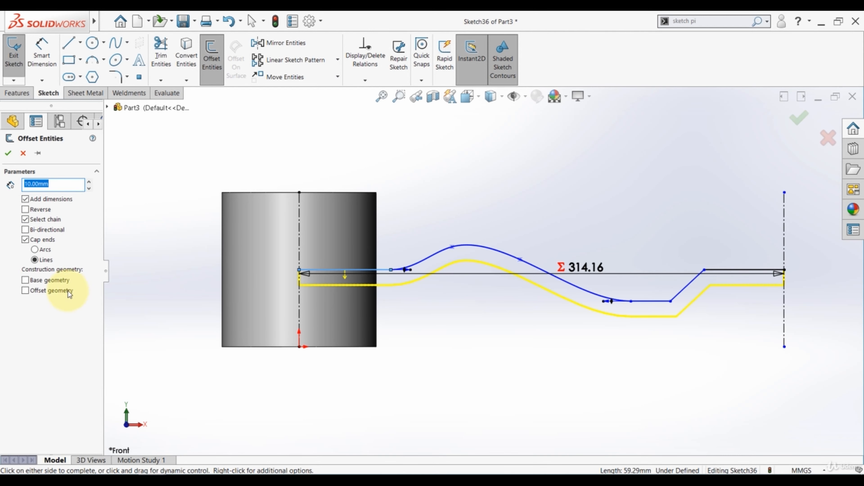
pyautogui.click(28, 242)
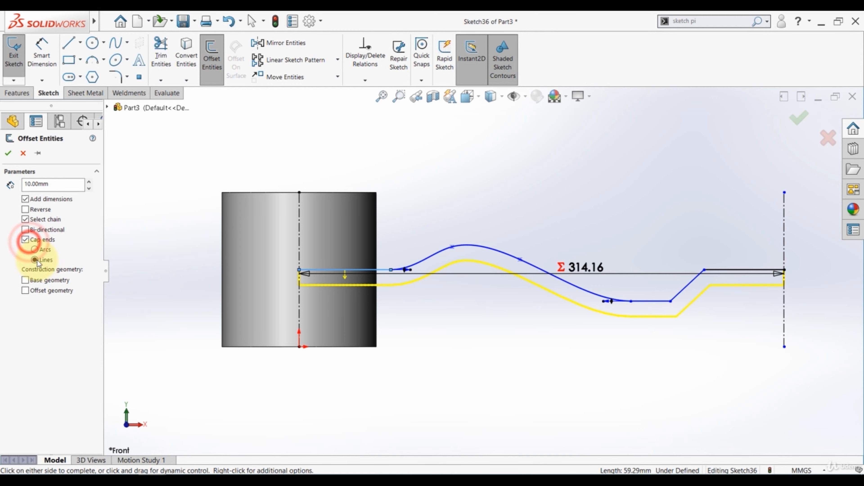
pyautogui.click(8, 154)
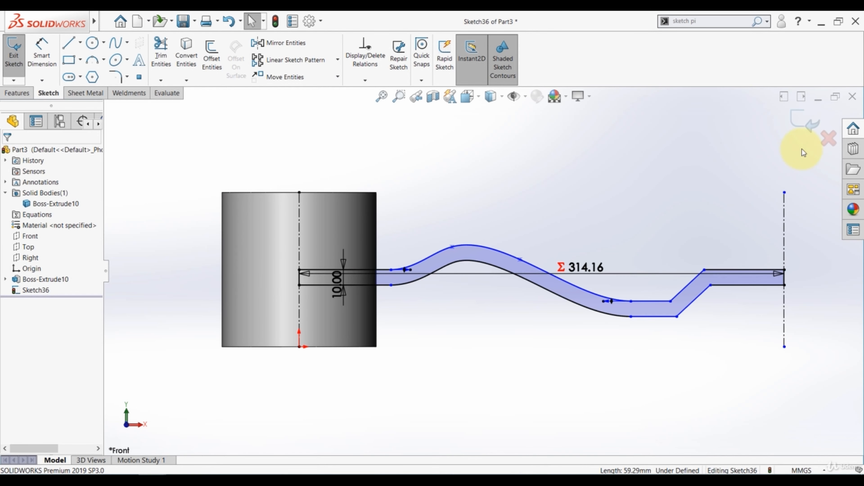
pyautogui.click(812, 125)
pyautogui.click(495, 202)
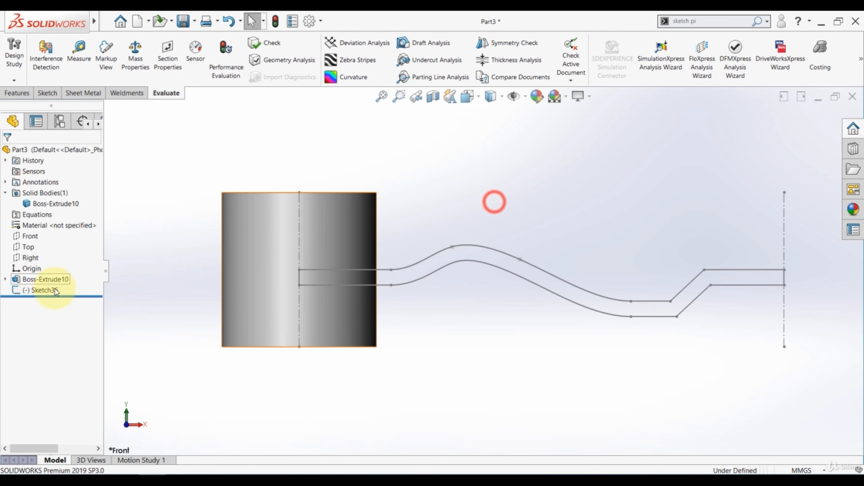
# Wrap the band profile sketch onto the cylinder's outer face as a 4 mm deep deboss.
pyautogui.click(43, 292)
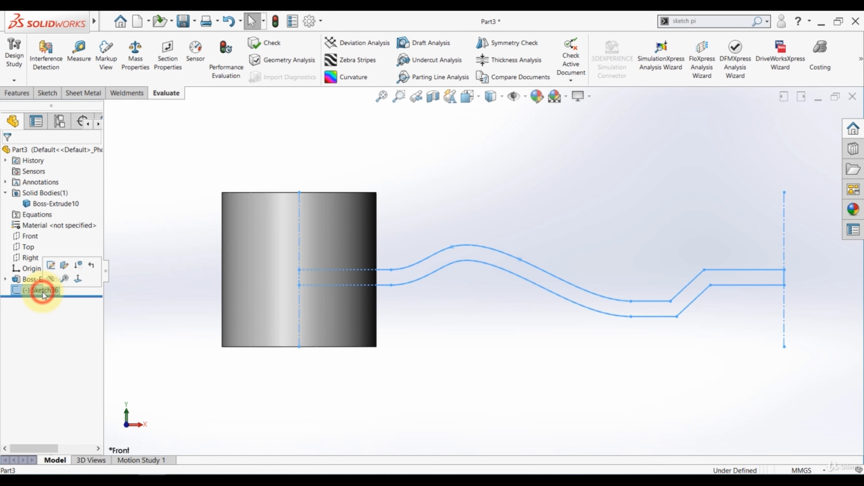
pyautogui.click(14, 94)
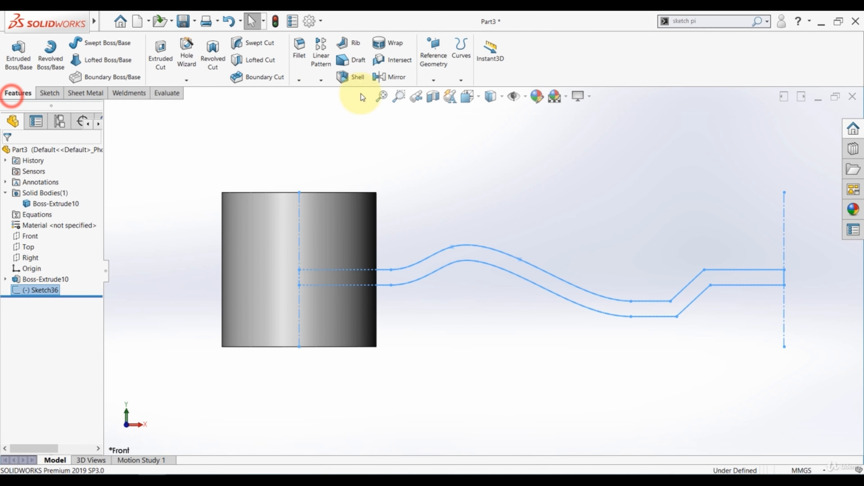
pyautogui.click(387, 46)
pyautogui.click(337, 231)
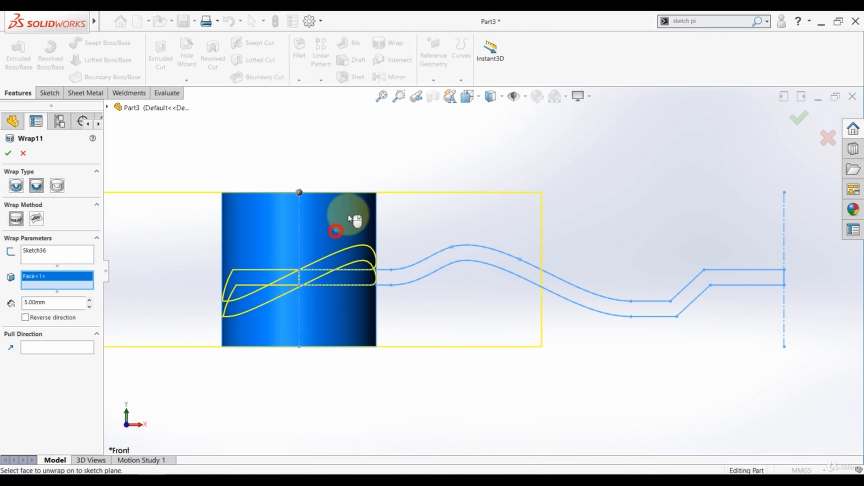
pyautogui.click(37, 186)
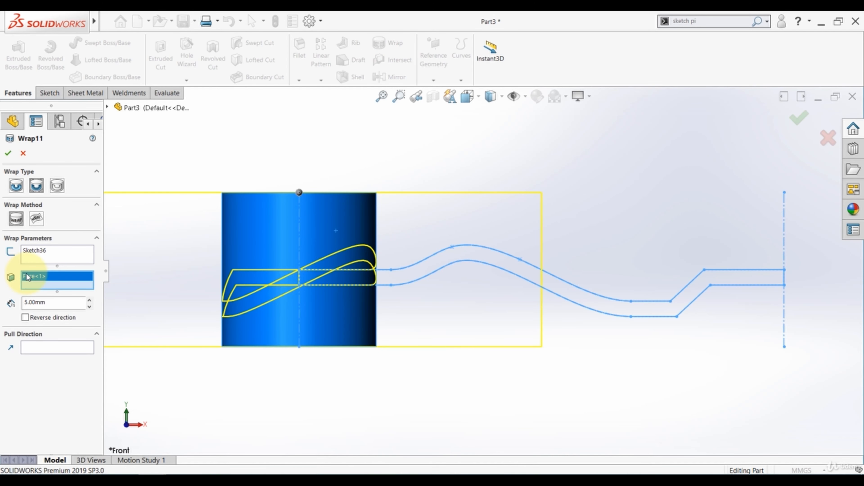
pyautogui.click(37, 186)
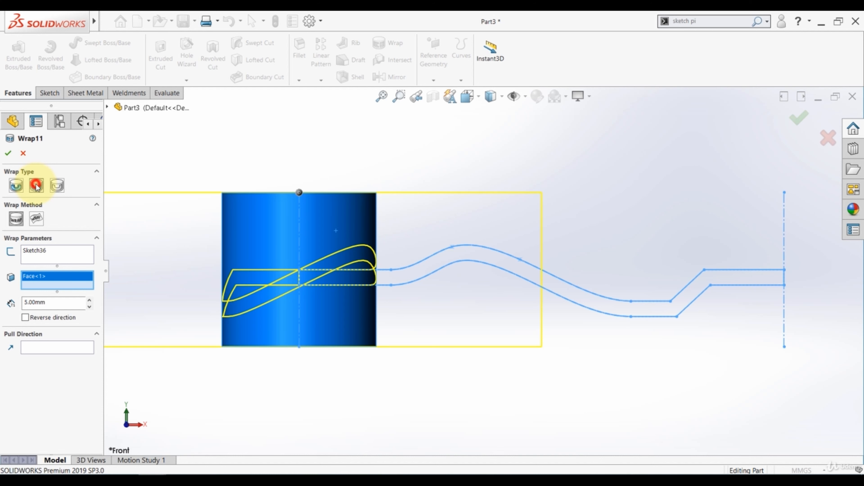
pyautogui.doubleClick(57, 303)
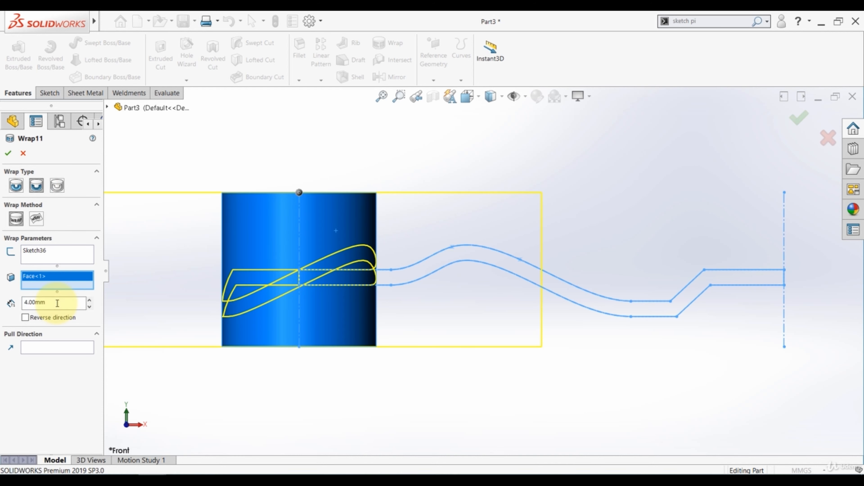
pyautogui.click(9, 154)
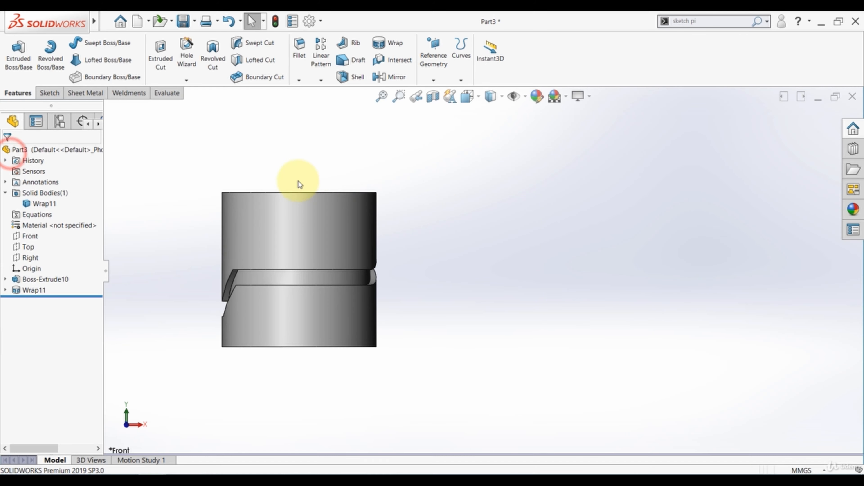
# Fillet the four short edges at the groove's sharp corners with a constant 10 mm radius.
pyautogui.scroll(-10, 309, 170)
pyautogui.press('f')
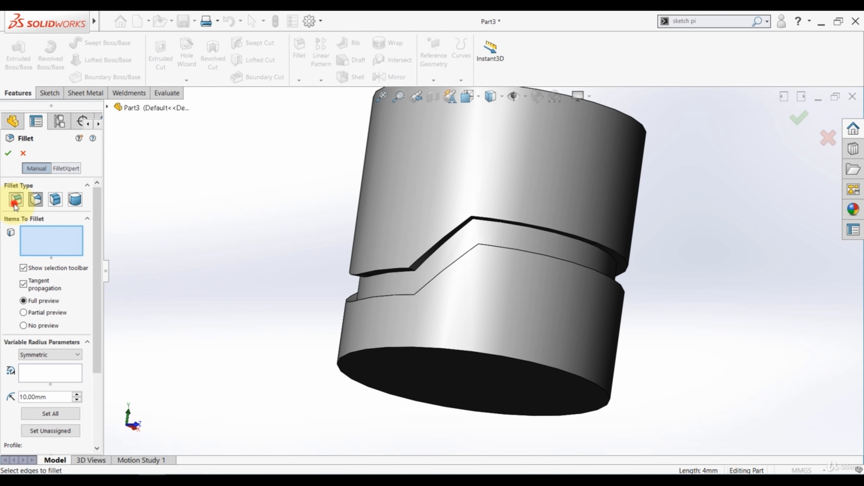
pyautogui.click(15, 201)
pyautogui.scroll(-3, 472, 280)
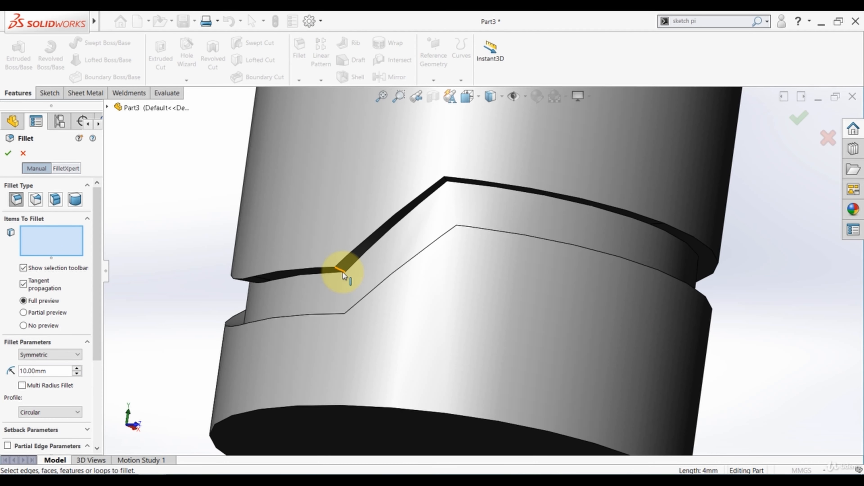
pyautogui.click(343, 272)
pyautogui.moveTo(343, 272); pyautogui.dragTo(355, 328, button='middle')
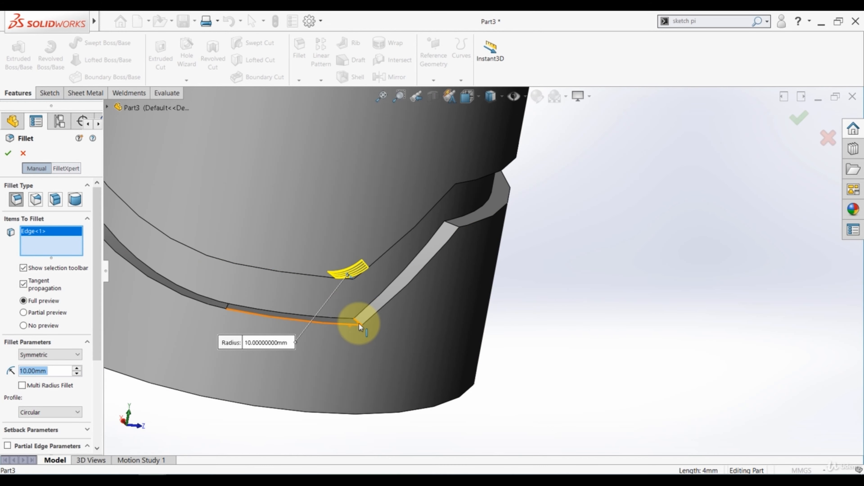
pyautogui.click(357, 322)
pyautogui.click(453, 251)
pyautogui.moveTo(453, 251); pyautogui.dragTo(453, 193, button='middle')
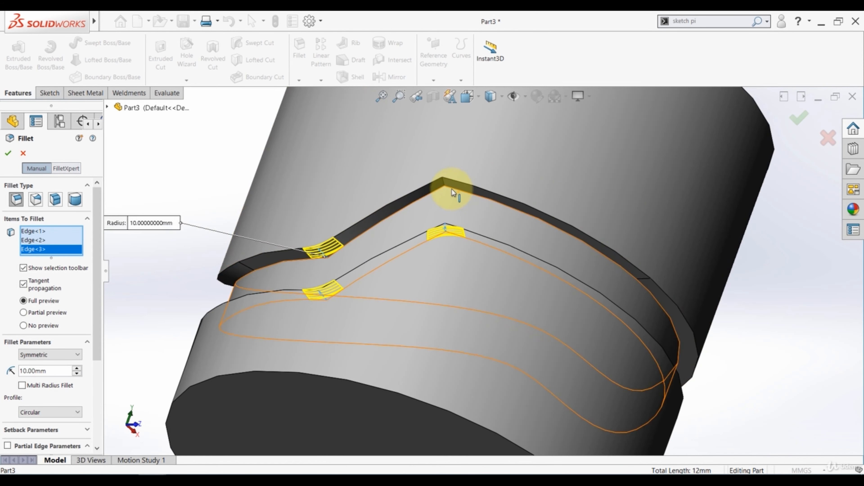
pyautogui.click(444, 183)
pyautogui.scroll(3, 439, 205)
pyautogui.moveTo(408, 248); pyautogui.dragTo(558, 306, button='middle')
pyautogui.click(8, 153)
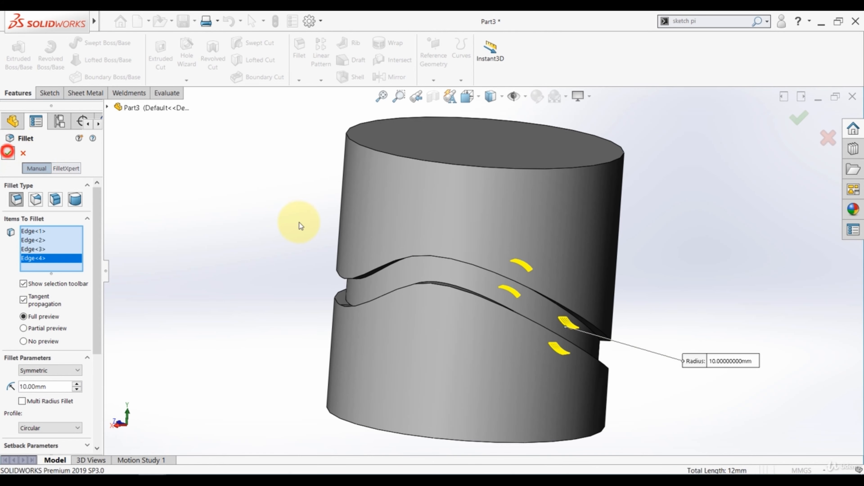
pyautogui.scroll(3, 262, 256)
pyautogui.moveTo(262, 257); pyautogui.dragTo(289, 270, button='middle')
pyautogui.press('space')
pyautogui.click(394, 300)
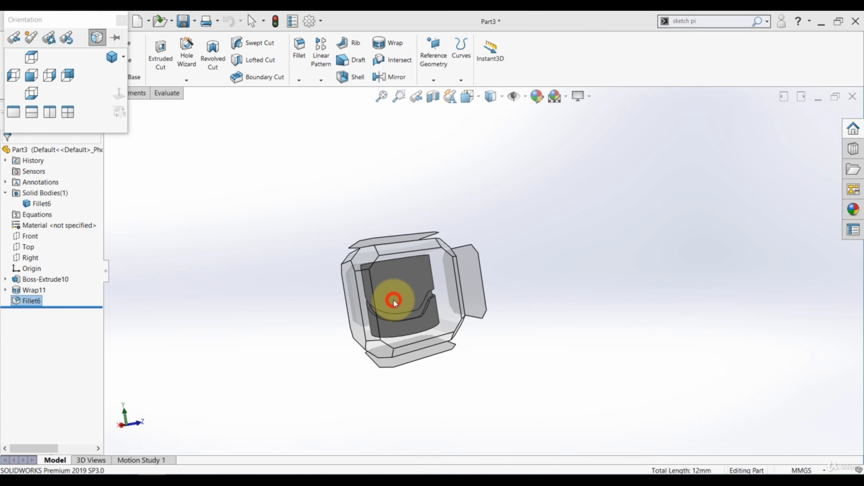
pyautogui.moveTo(248, 223); pyautogui.dragTo(286, 271, button='middle')
pyautogui.scroll(3, 285, 273)
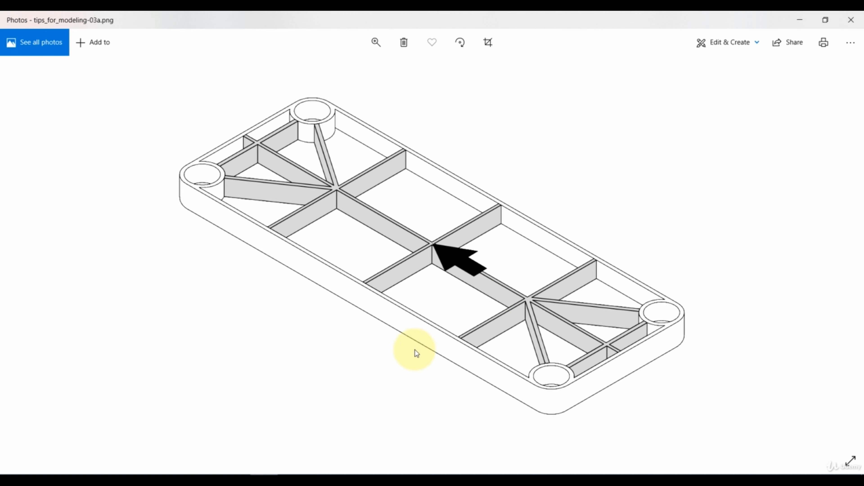
# Switch to Part1 in SOLIDWORKS and sketch an origin-centered rectangle of about 144 by 40 mm on the Top plane.
pyautogui.click(349, 472)
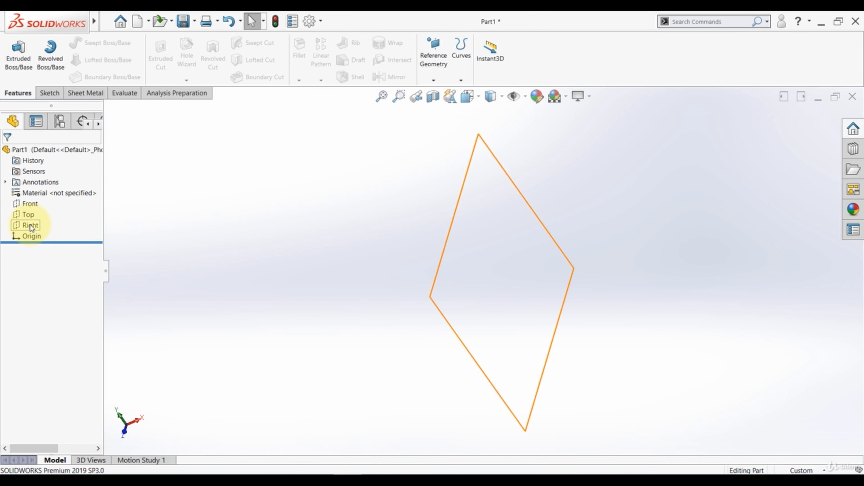
pyautogui.click(30, 214)
pyautogui.click(29, 198)
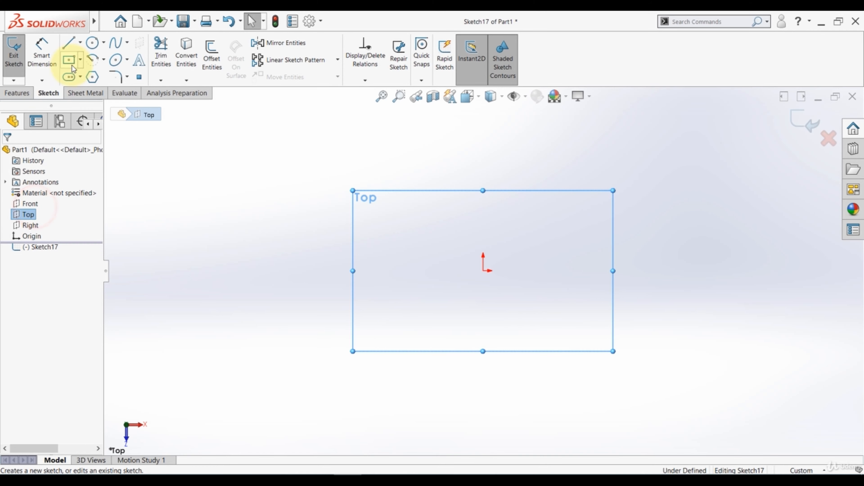
pyautogui.click(69, 60)
pyautogui.moveTo(485, 272); pyautogui.dragTo(599, 248)
pyautogui.press('Escape')
pyautogui.click(498, 265)
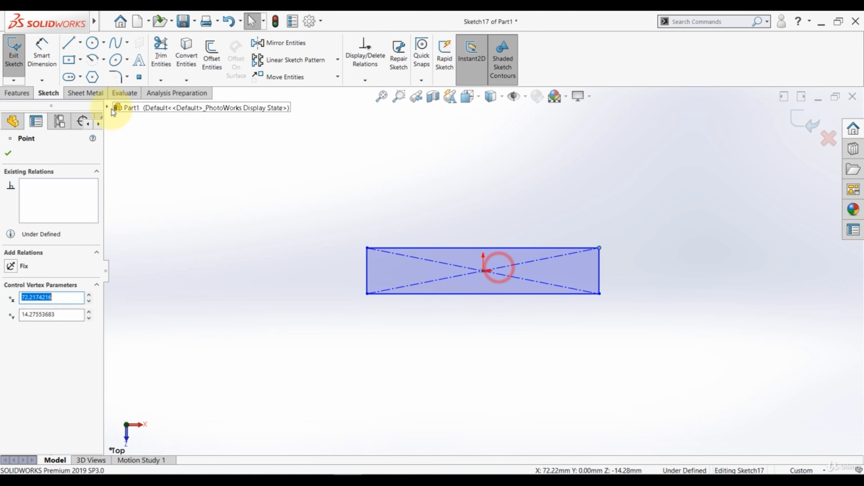
# Dimension the rectangle 200 mm long and 60 mm wide, and exit the sketch.
pyautogui.click(41, 51)
pyautogui.click(463, 248)
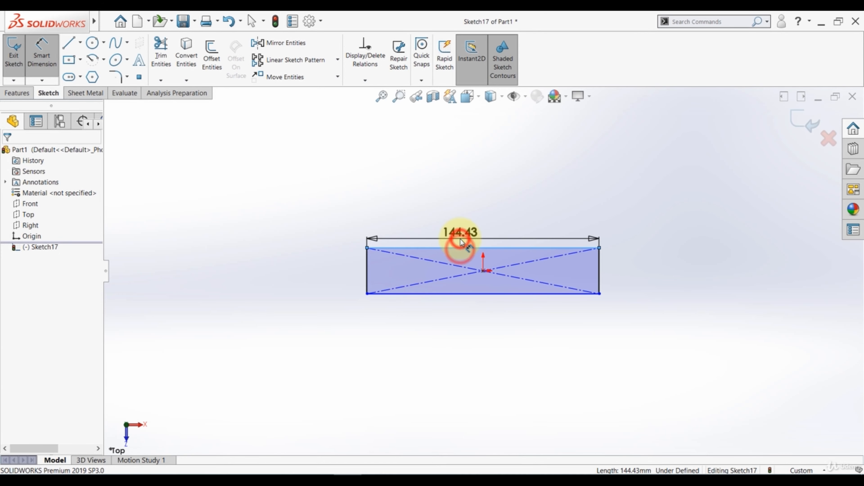
pyautogui.click(463, 242)
pyautogui.write('200')
pyautogui.press('Return')
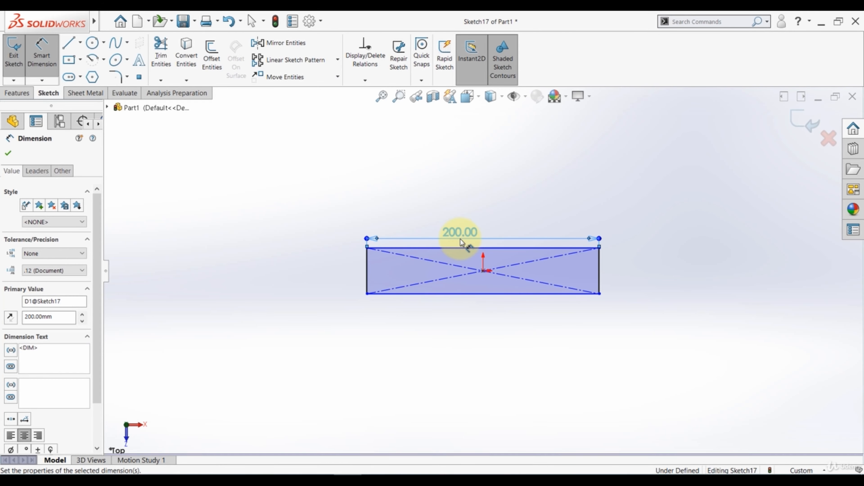
pyautogui.click(367, 269)
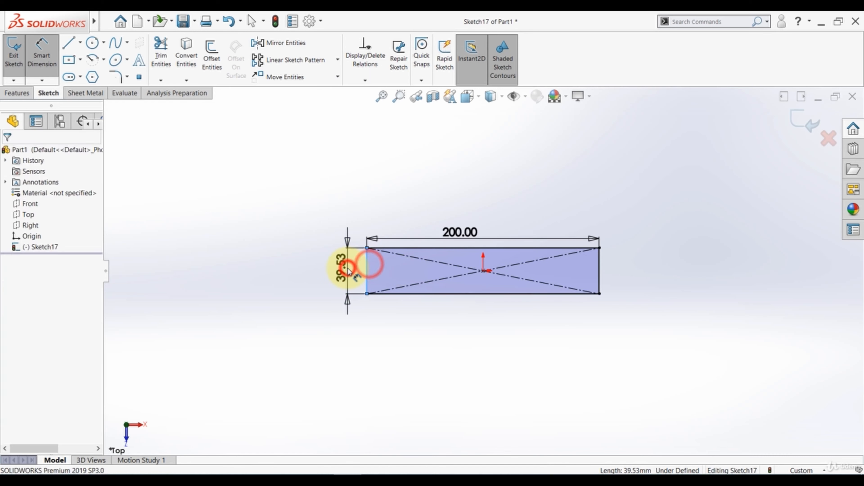
pyautogui.click(347, 269)
pyautogui.write('60')
pyautogui.press('Return')
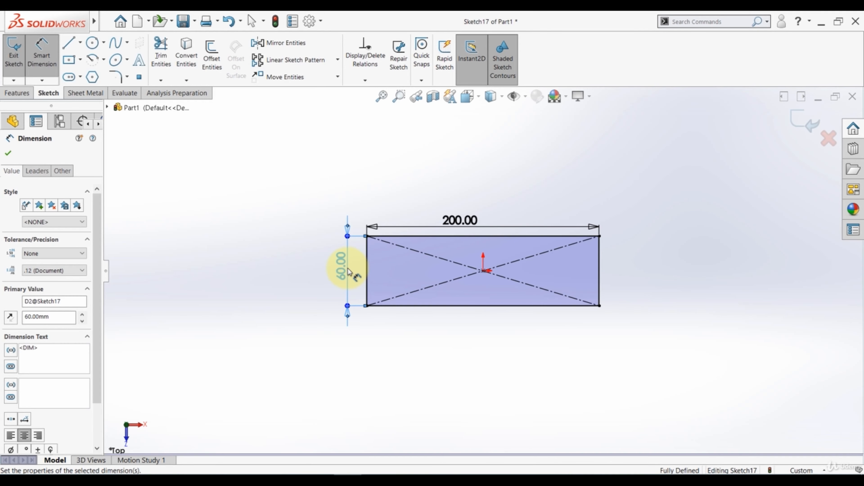
pyautogui.press('Escape')
pyautogui.click(803, 130)
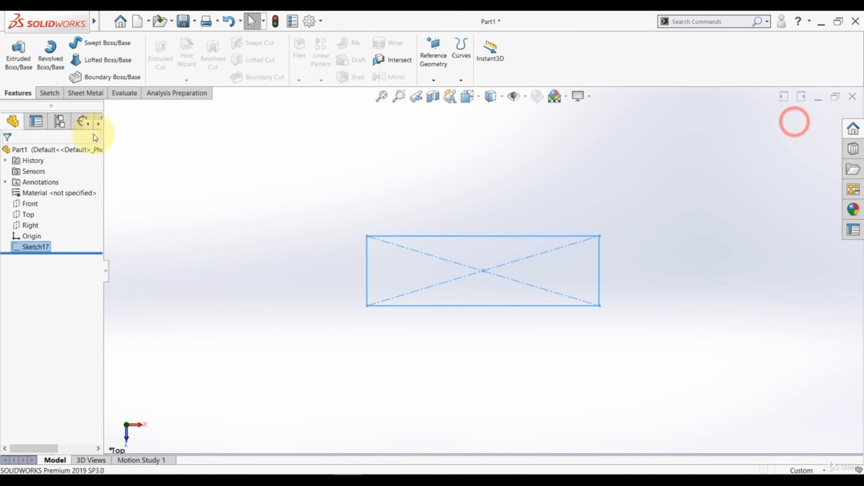
# Extrude the rectangle upward as a blind 20 mm boss.
pyautogui.click(19, 60)
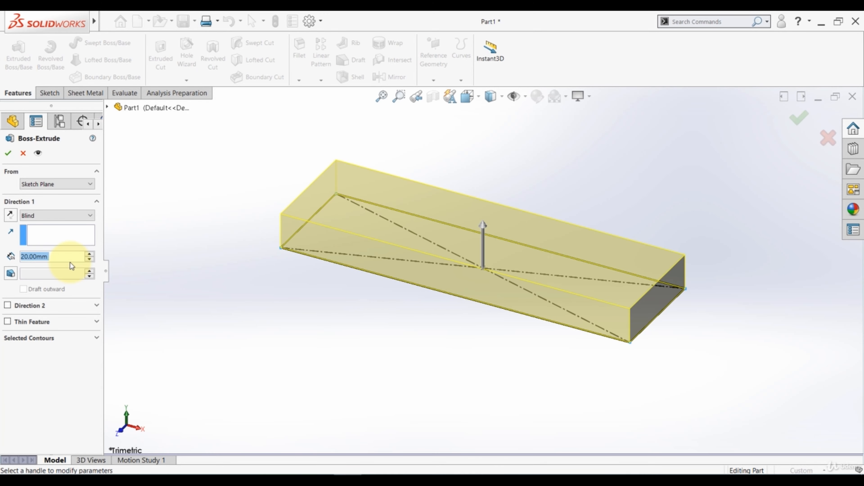
pyautogui.click(9, 154)
pyautogui.click(223, 290)
# Shell the block with a 3 mm wall thickness, removing its top face.
pyautogui.click(344, 78)
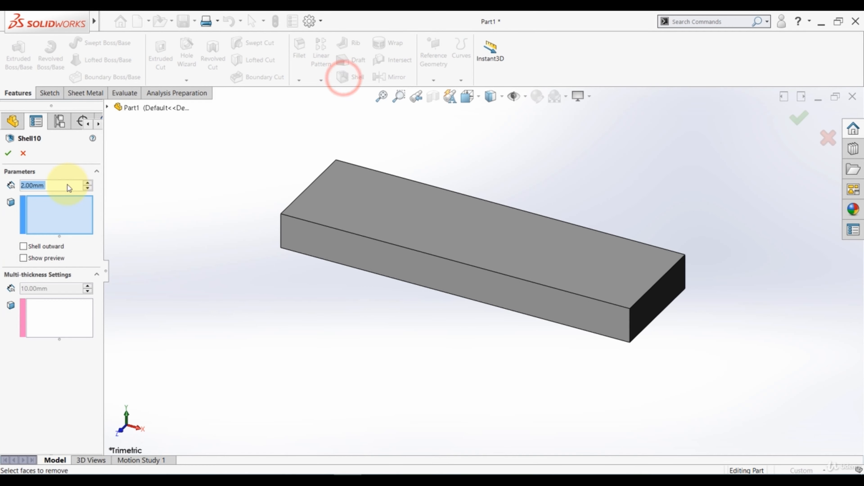
pyautogui.write('3')
pyautogui.press('Return')
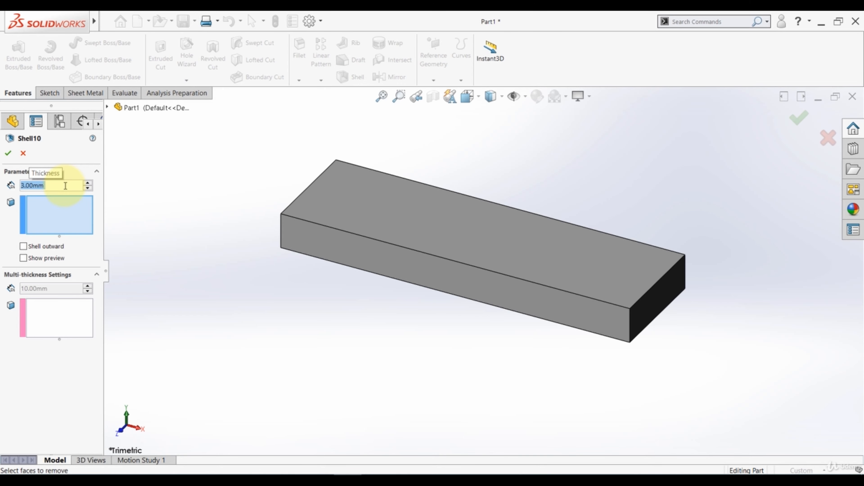
pyautogui.click(347, 214)
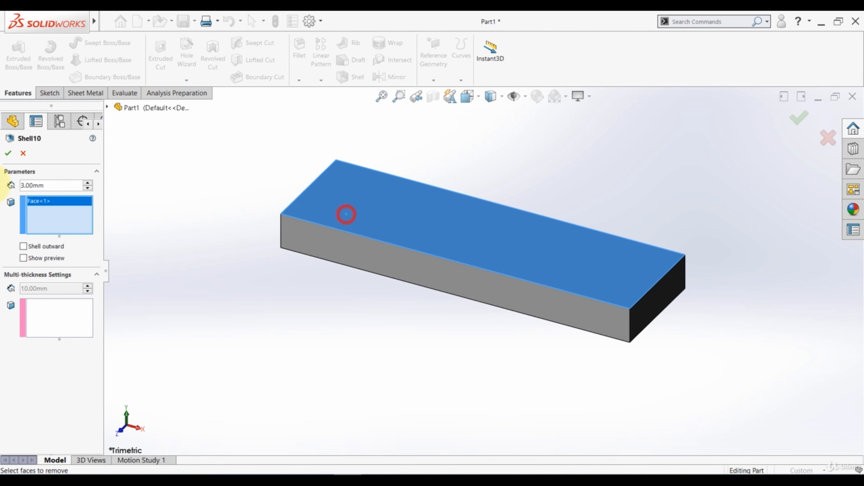
pyautogui.click(9, 152)
# Start a sketch on the tray's inner floor and draw a circle of about 9.7 mm radius near its upper-left corner.
pyautogui.moveTo(241, 251); pyautogui.dragTo(271, 303, button='middle')
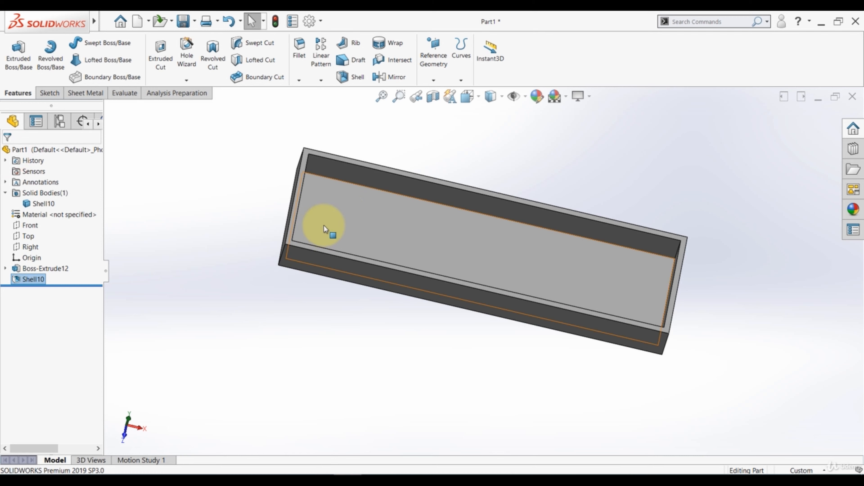
pyautogui.click(344, 212)
pyautogui.click(383, 187)
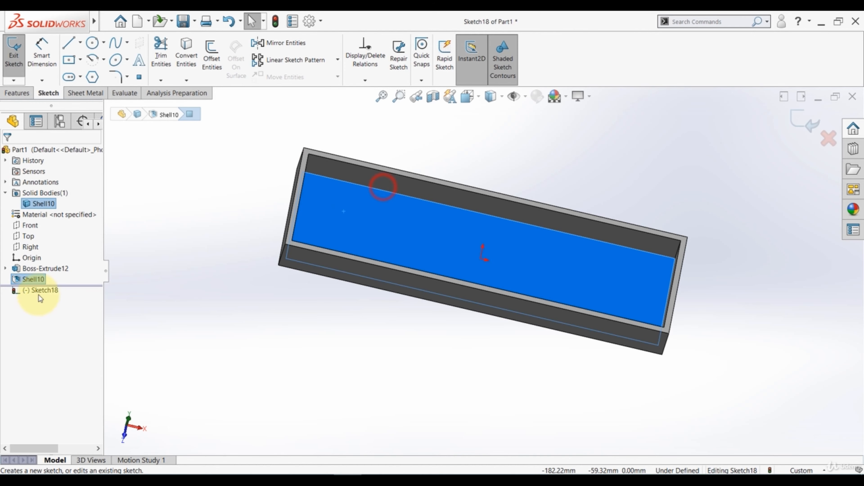
pyautogui.click(39, 291)
pyautogui.click(65, 280)
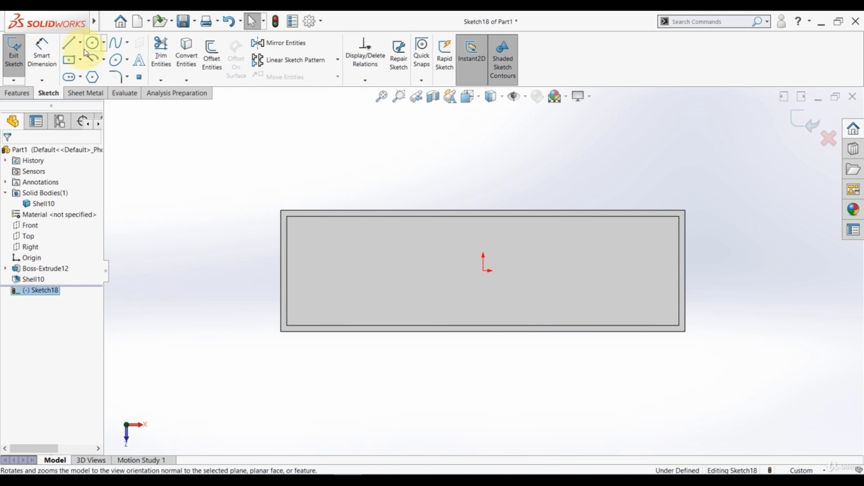
pyautogui.click(94, 43)
pyautogui.scroll(-5, 303, 216)
pyautogui.click(354, 276)
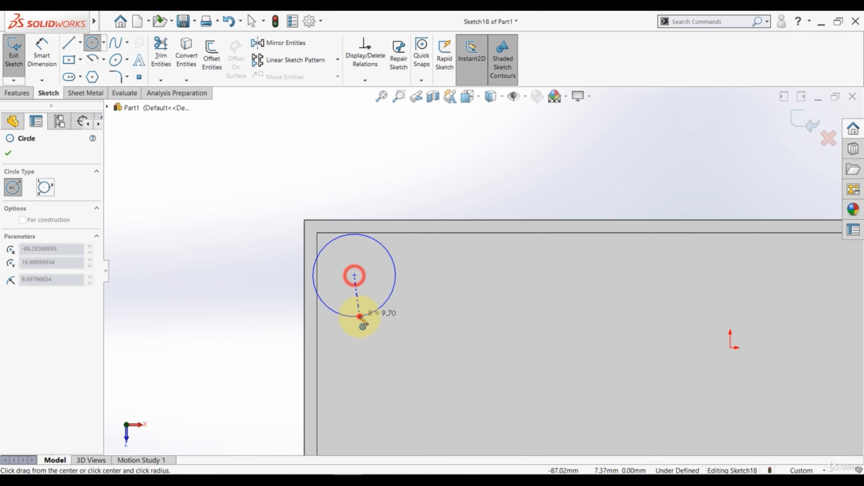
pyautogui.click(357, 317)
pyautogui.press('Escape')
# Make the circle tangent to the two inner wall edges that meet at the corner.
pyautogui.click(375, 239)
pyautogui.keyDown('ctrl'); pyautogui.click(383, 233); pyautogui.keyUp('ctrl')
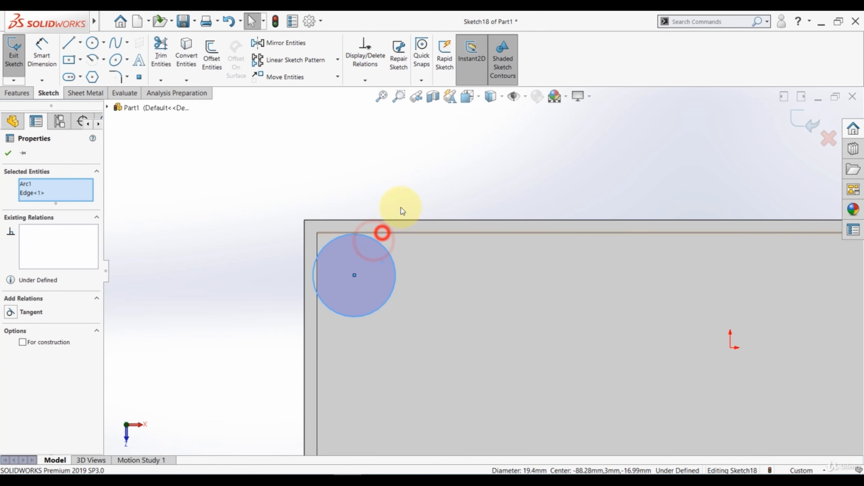
pyautogui.click(409, 194)
pyautogui.click(361, 188)
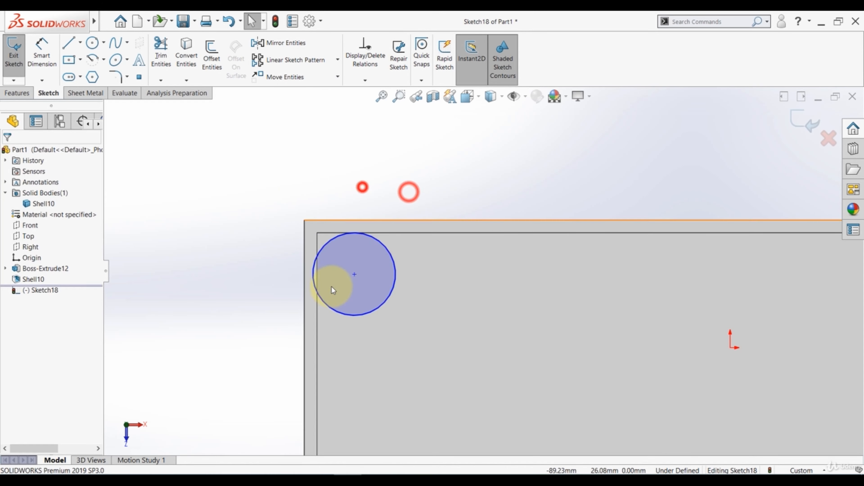
pyautogui.click(327, 308)
pyautogui.keyDown('ctrl'); pyautogui.click(317, 312); pyautogui.keyUp('ctrl')
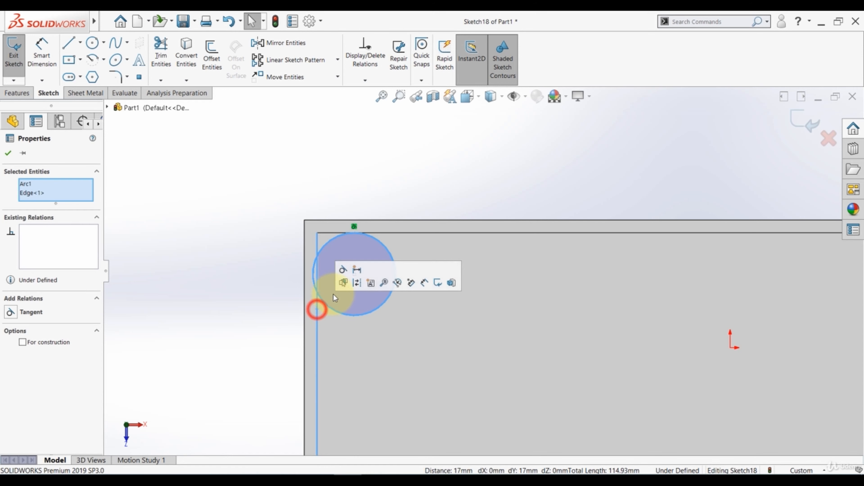
pyautogui.click(345, 271)
pyautogui.click(237, 246)
# Dimension the corner circle's diameter and set it to 12 mm.
pyautogui.click(39, 52)
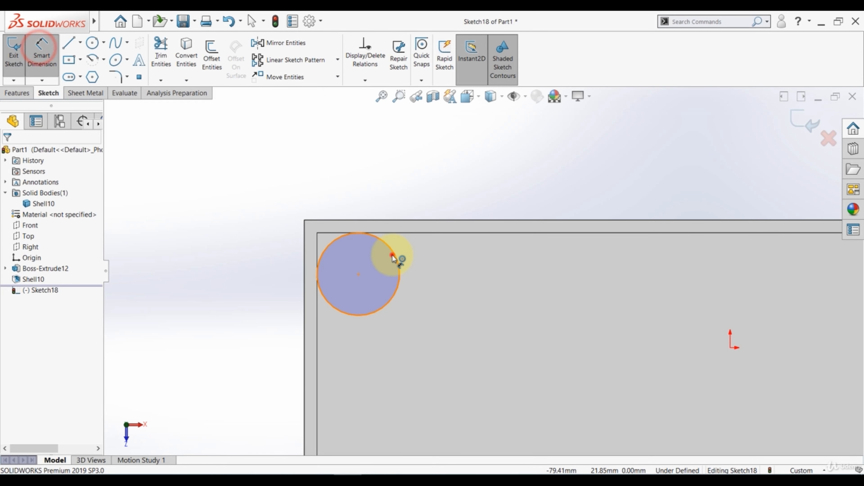
pyautogui.click(392, 255)
pyautogui.click(236, 275)
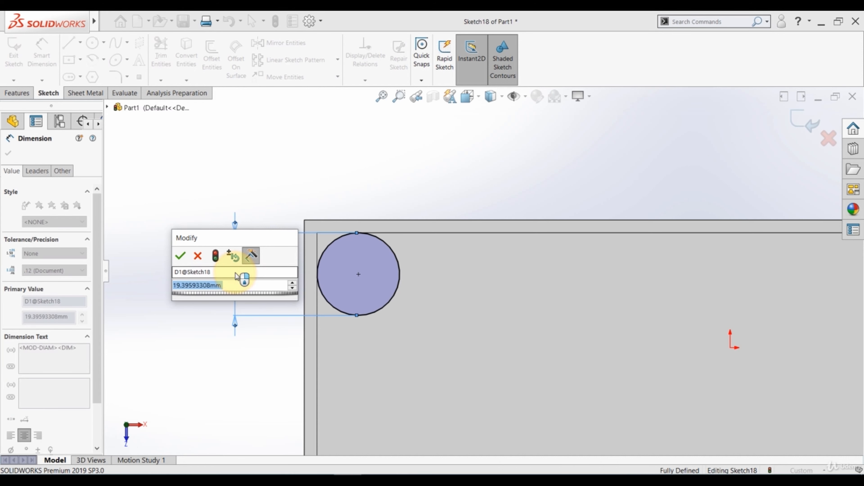
pyautogui.write('12')
pyautogui.press('Return')
pyautogui.press('Escape')
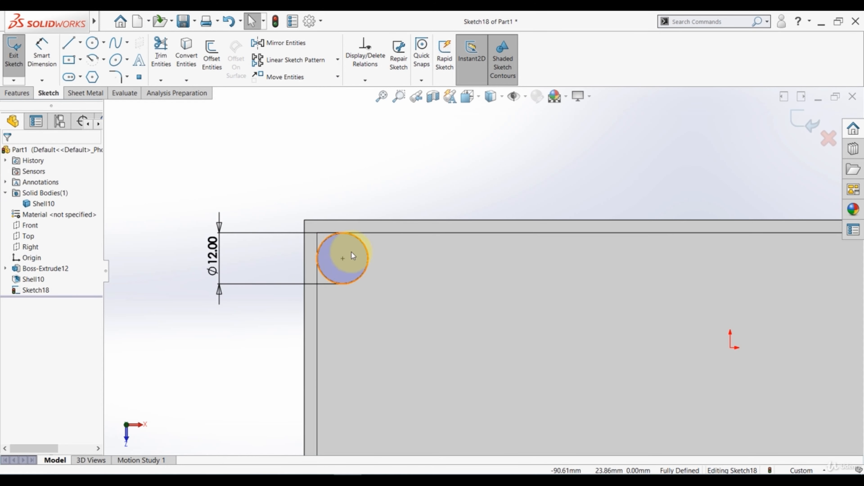
# Convert the two inner wall edges touching the circle into sketch lines.
pyautogui.scroll(2, 375, 254)
pyautogui.scroll(-5, 392, 245)
pyautogui.scroll(-1, 376, 236)
pyautogui.click(186, 51)
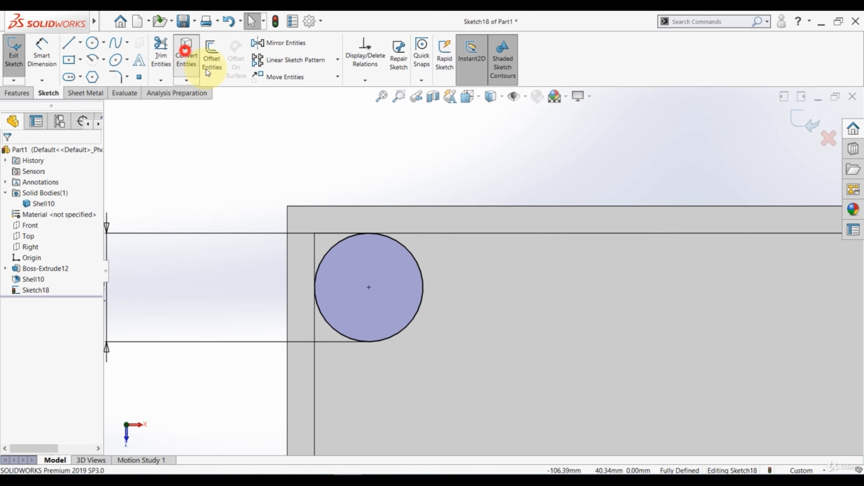
pyautogui.click(414, 235)
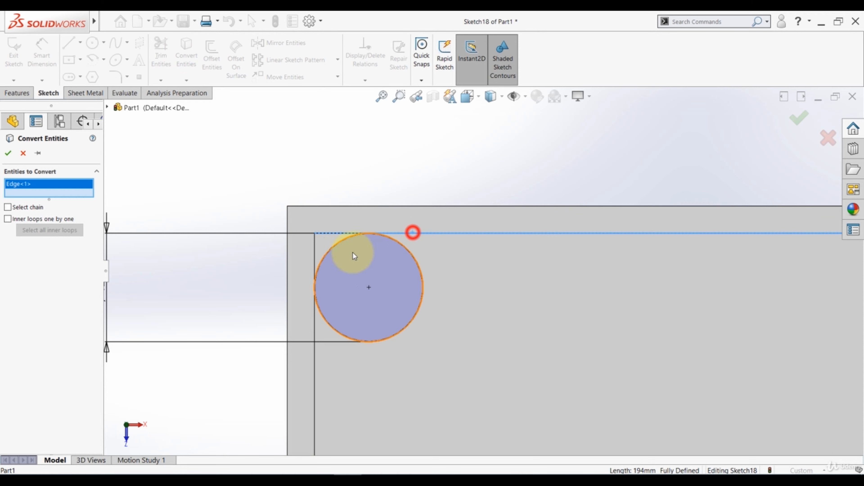
pyautogui.click(315, 254)
pyautogui.click(9, 157)
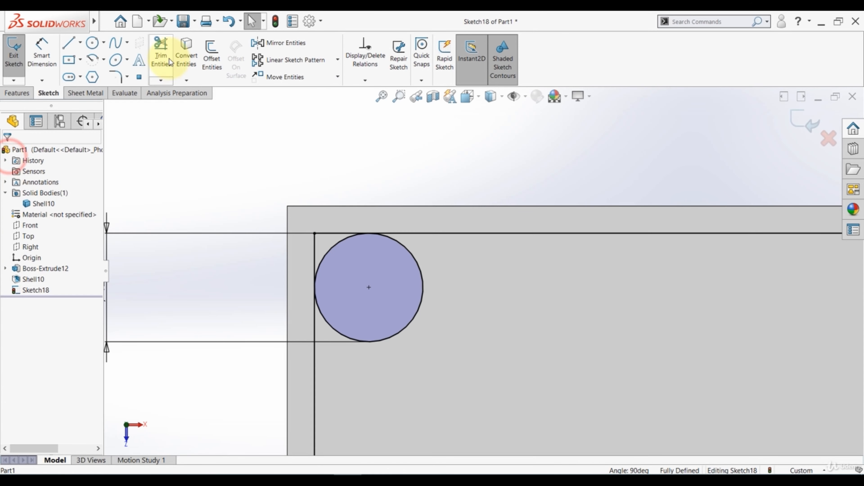
# Trim the converted lines beyond the circle and the arc facing the corner, leaving one closed corner boss profile.
pyautogui.click(165, 50)
pyautogui.moveTo(466, 197); pyautogui.dragTo(478, 262)
pyautogui.moveTo(409, 399); pyautogui.dragTo(266, 385)
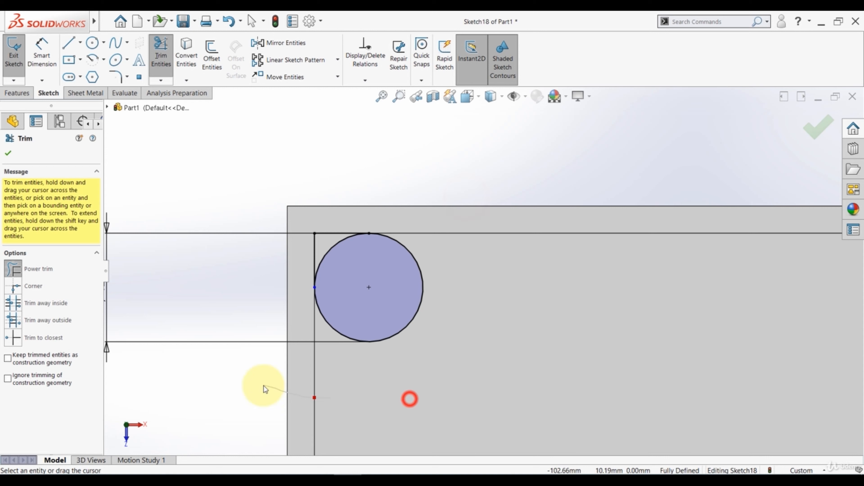
pyautogui.click(336, 268)
pyautogui.scroll(6, 424, 341)
pyautogui.scroll(-2, 464, 242)
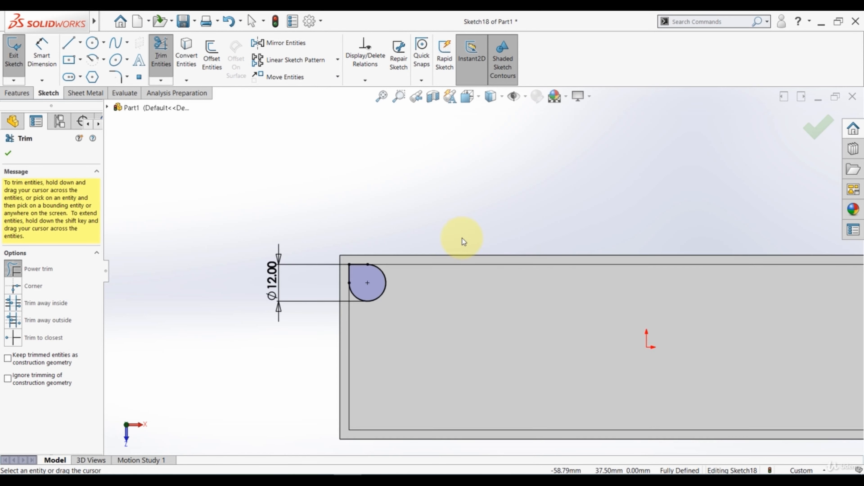
# Start drawing a circle inside the corner boss profile.
pyautogui.scroll(-3, 464, 242)
pyautogui.click(92, 43)
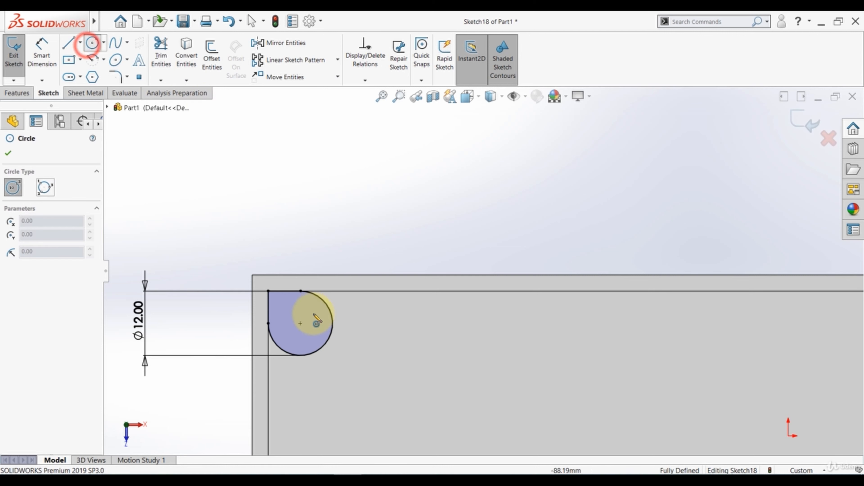
# Sketch a circle concentric with the 12 mm corner arc and set its diameter to 8 mm.
pyautogui.click(300, 323)
pyautogui.click(311, 314)
pyautogui.click(42, 51)
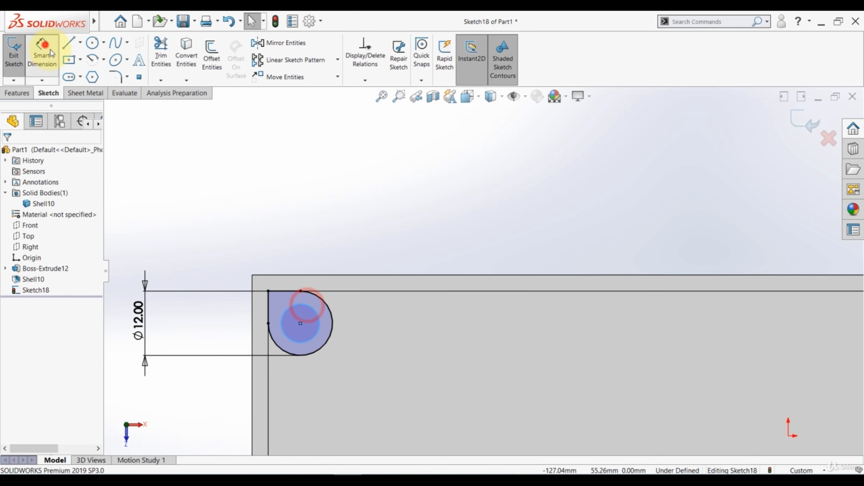
pyautogui.click(301, 304)
pyautogui.click(300, 251)
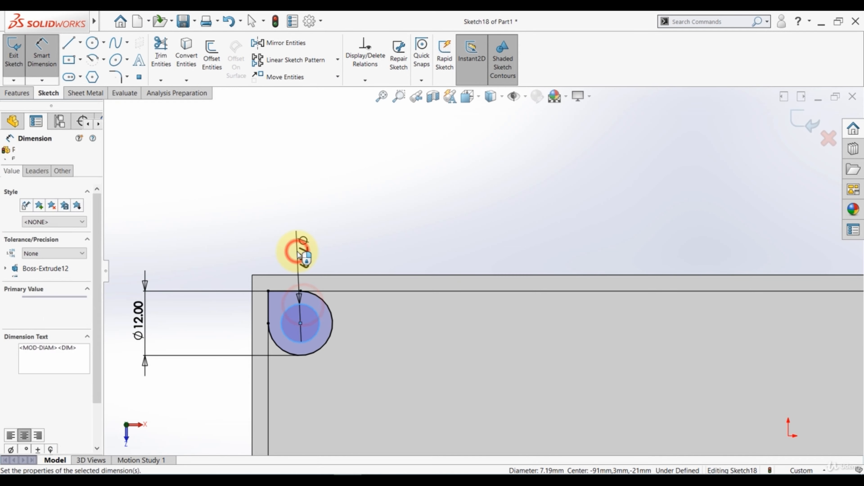
pyautogui.write('8')
pyautogui.press('Return')
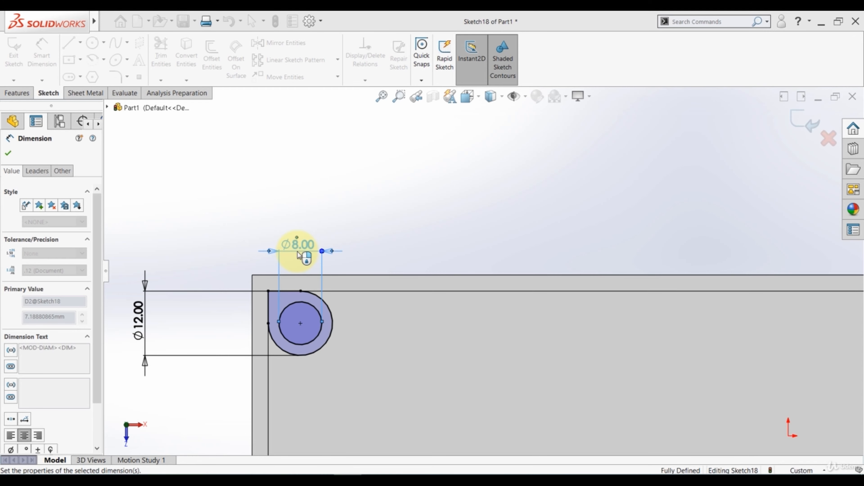
pyautogui.press('Escape')
# Draw a vertical centerline from the origin up to the inner edge of the box's upper wall.
pyautogui.click(80, 43)
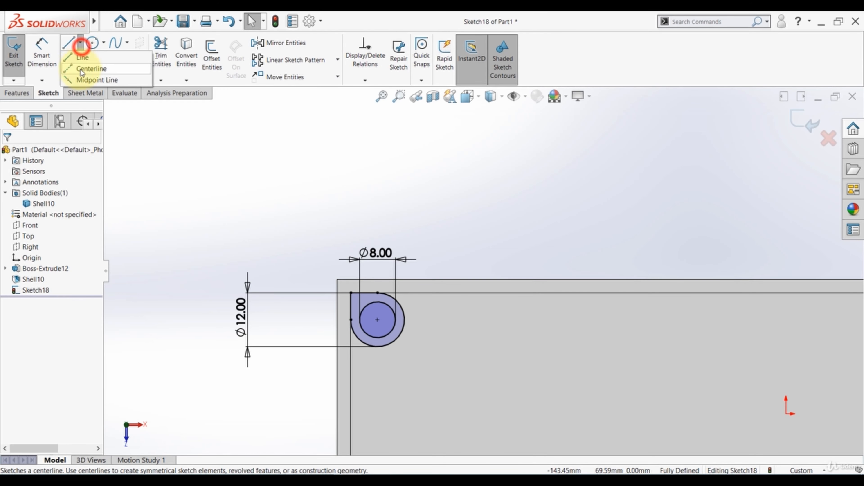
pyautogui.click(89, 65)
pyautogui.scroll(2, 630, 340)
pyautogui.click(693, 371)
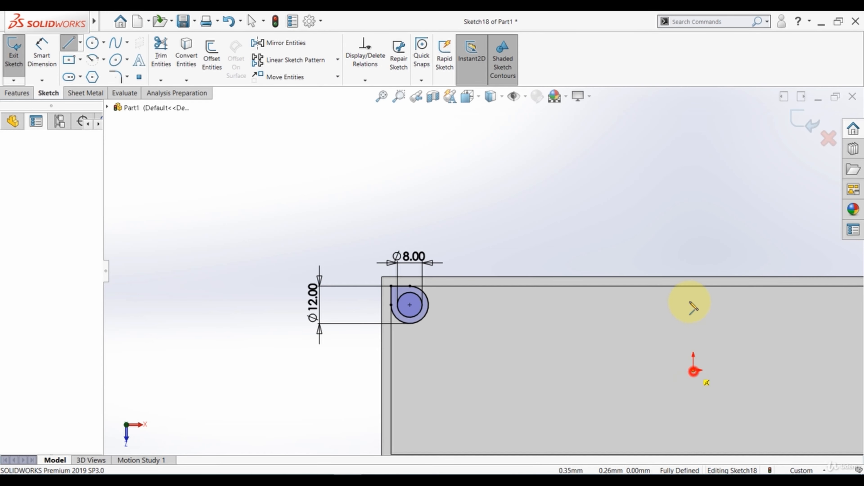
pyautogui.click(694, 286)
pyautogui.press('Escape')
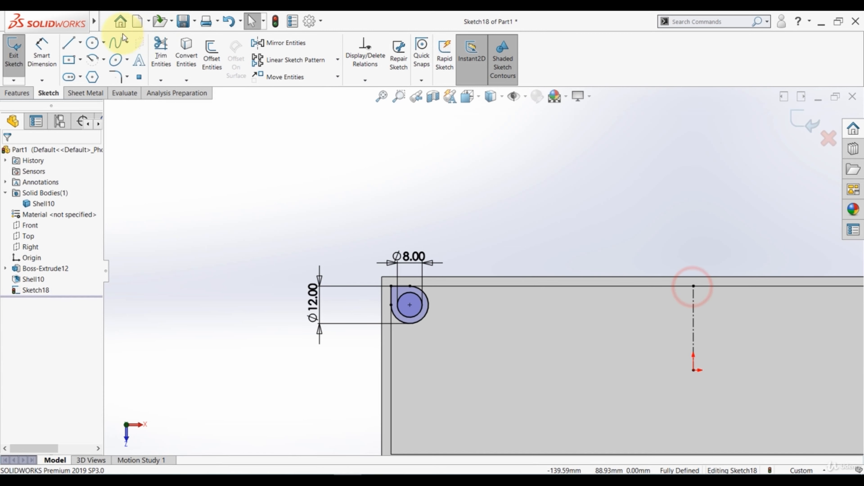
# Draw a horizontal centerline from the origin to the inner edge of the box's left wall.
pyautogui.click(81, 43)
pyautogui.click(89, 65)
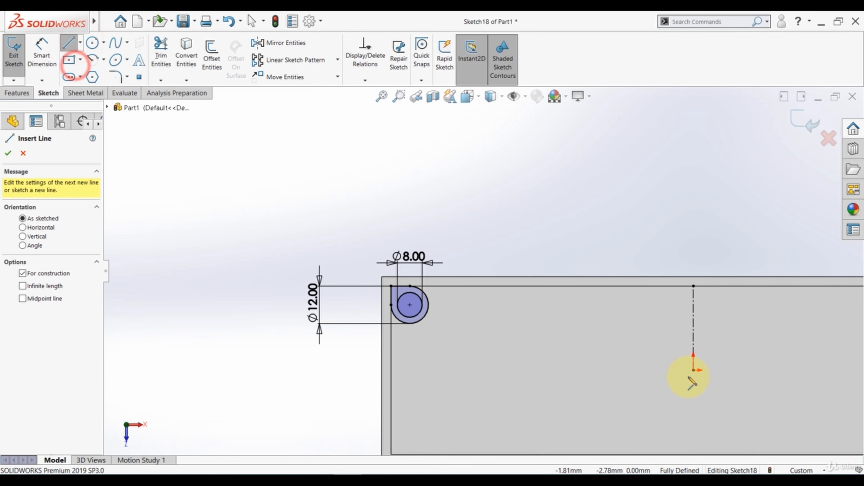
pyautogui.click(694, 372)
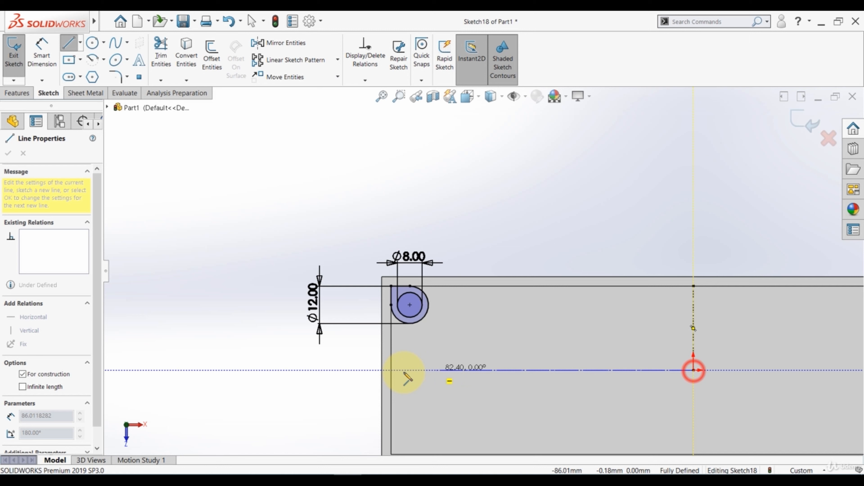
pyautogui.click(391, 370)
pyautogui.press('Escape')
# Mirror the corner boss profile and its inner circle about the vertical centerline.
pyautogui.scroll(3, 391, 306)
pyautogui.scroll(-2, 586, 309)
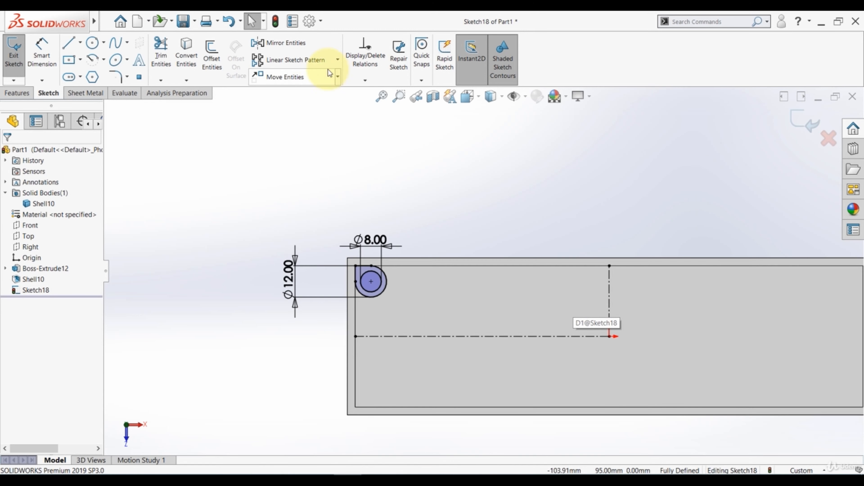
pyautogui.click(299, 45)
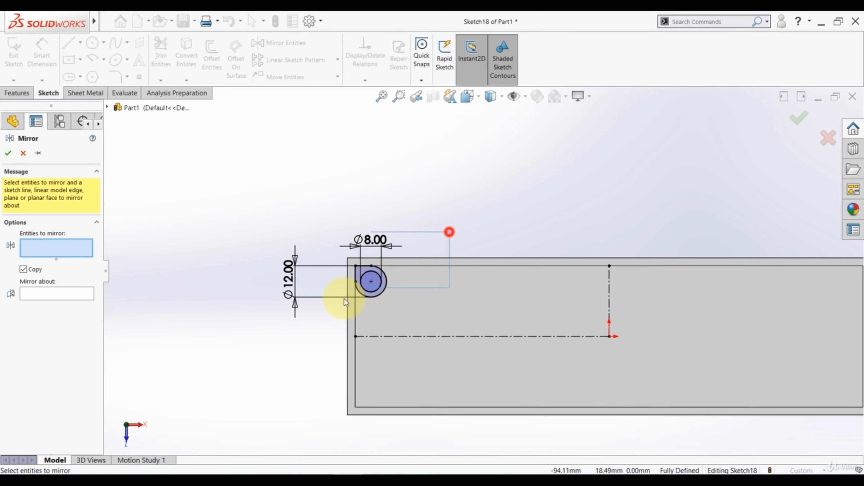
pyautogui.moveTo(346, 303); pyautogui.dragTo(323, 307)
pyautogui.click(34, 320)
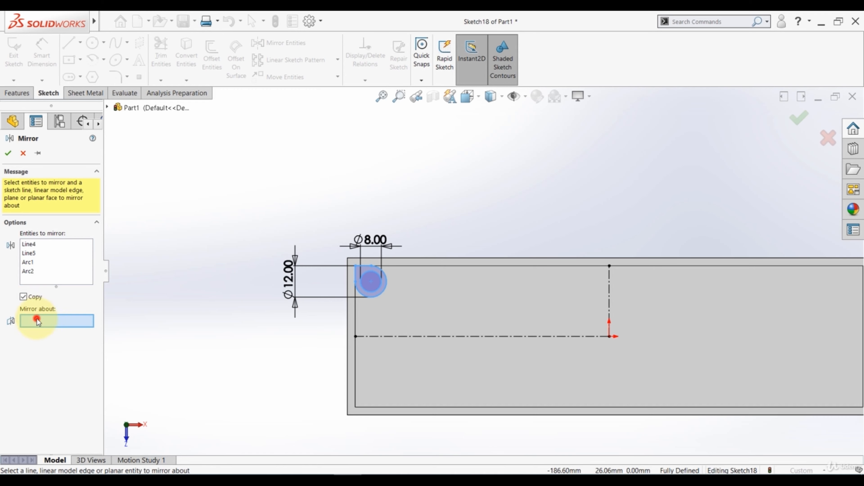
pyautogui.click(610, 294)
pyautogui.scroll(2, 484, 272)
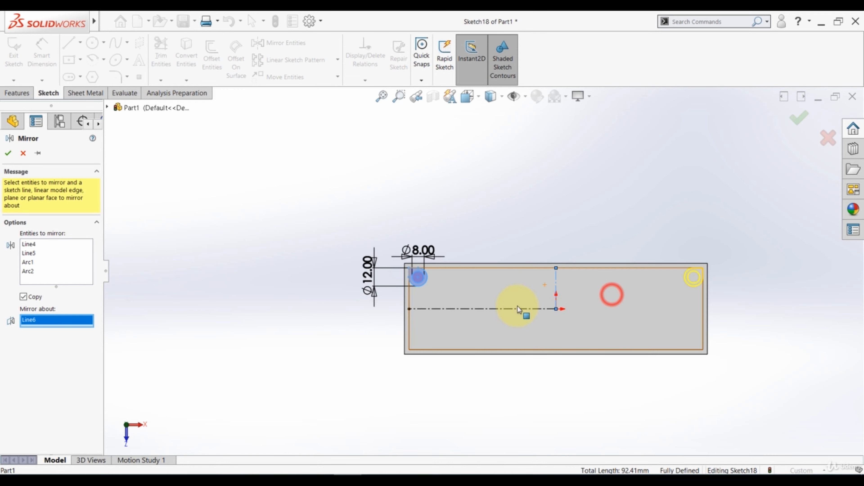
pyautogui.click(8, 154)
pyautogui.click(253, 191)
# Mirror both upper corner profiles with their inner circles about the horizontal centerline.
pyautogui.click(280, 44)
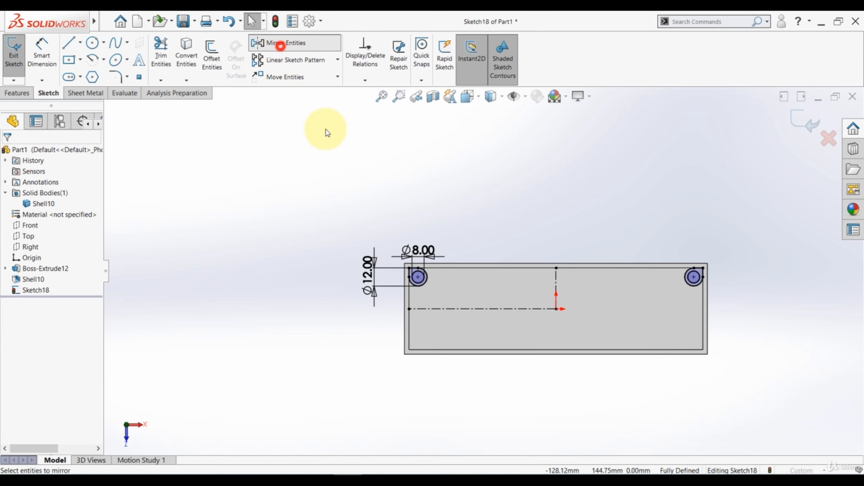
pyautogui.moveTo(781, 241); pyautogui.dragTo(668, 304)
pyautogui.moveTo(436, 215); pyautogui.dragTo(357, 305)
pyautogui.click(53, 356)
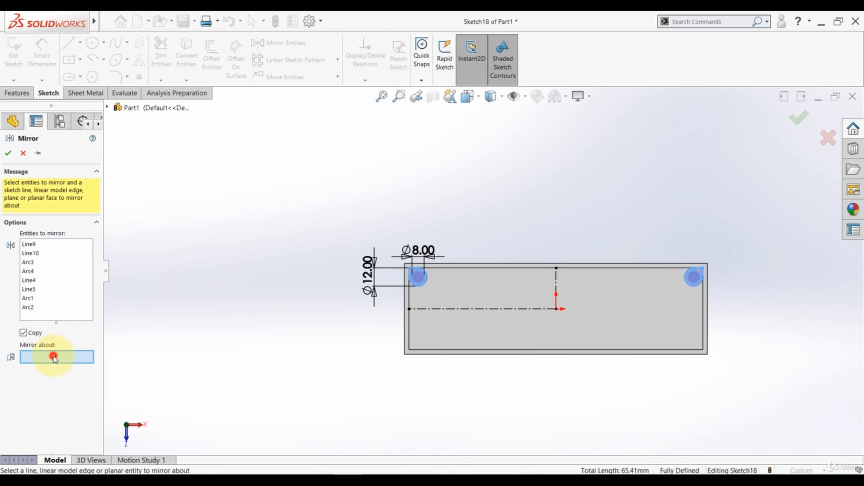
pyautogui.click(523, 311)
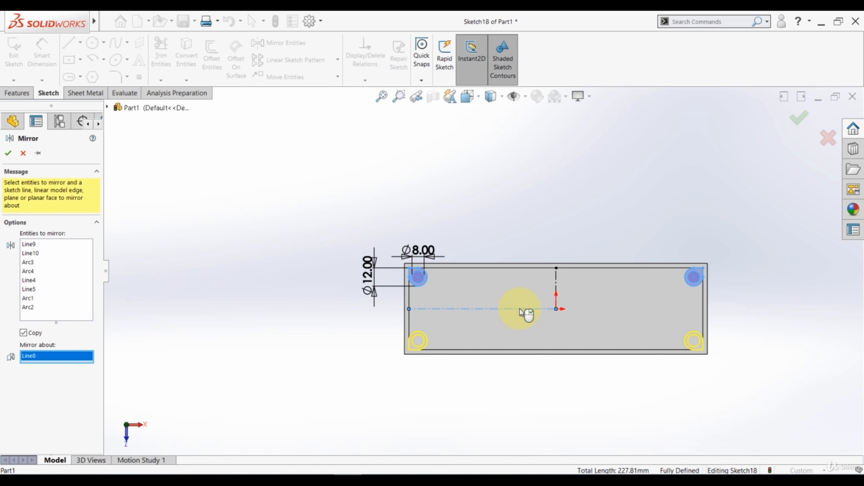
pyautogui.click(9, 154)
# Start a boss extrusion from the finished sketch and pick the ring-shaped regions at the box's two left corners as contours.
pyautogui.moveTo(303, 286); pyautogui.dragTo(309, 207, button='middle')
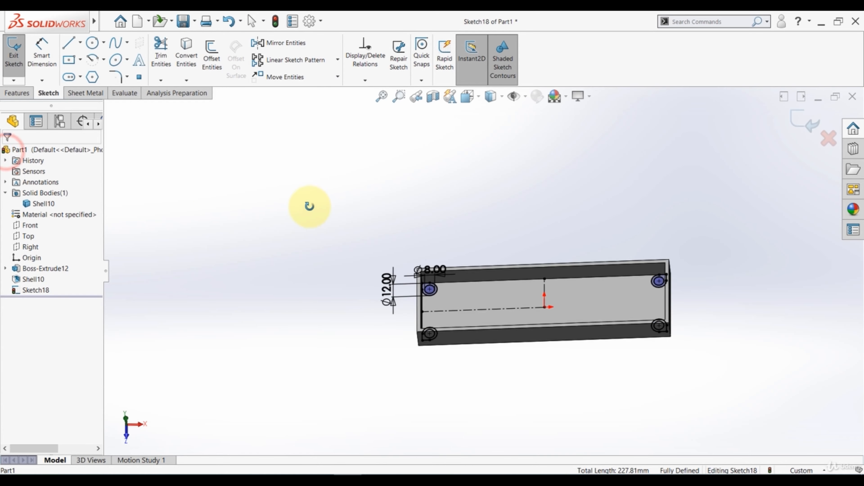
pyautogui.click(805, 121)
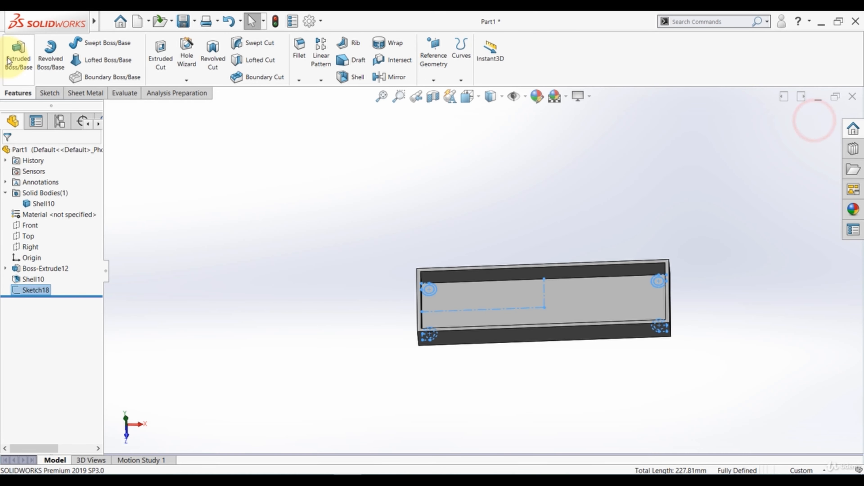
pyautogui.click(19, 52)
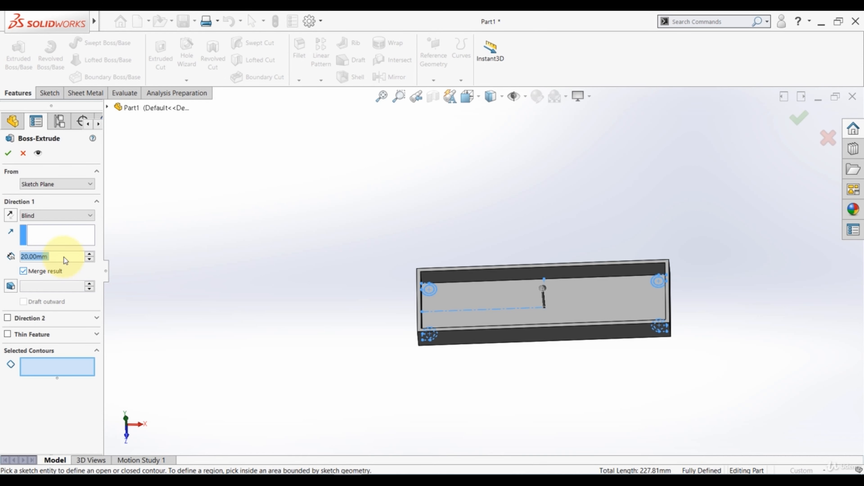
pyautogui.scroll(-3, 492, 286)
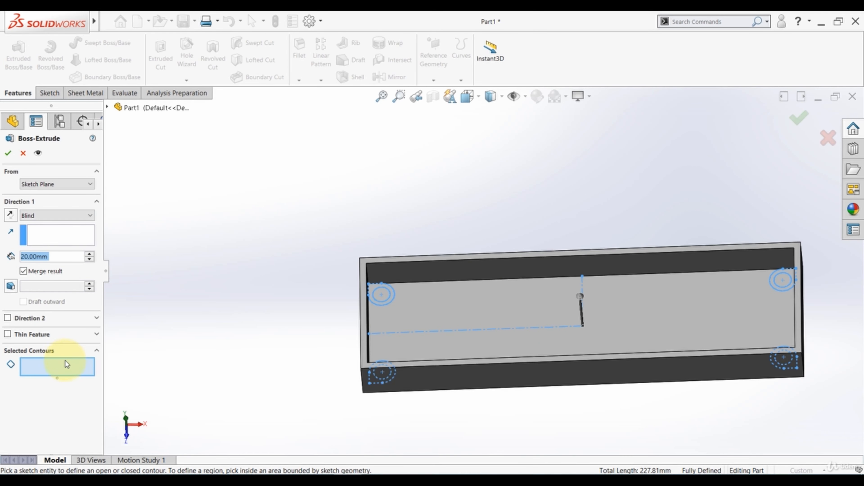
pyautogui.scroll(-2, 415, 313)
pyautogui.click(366, 332)
pyautogui.moveTo(368, 334); pyautogui.dragTo(429, 424, button='middle')
pyautogui.scroll(-5, 418, 395)
pyautogui.click(462, 363)
pyautogui.scroll(5, 661, 343)
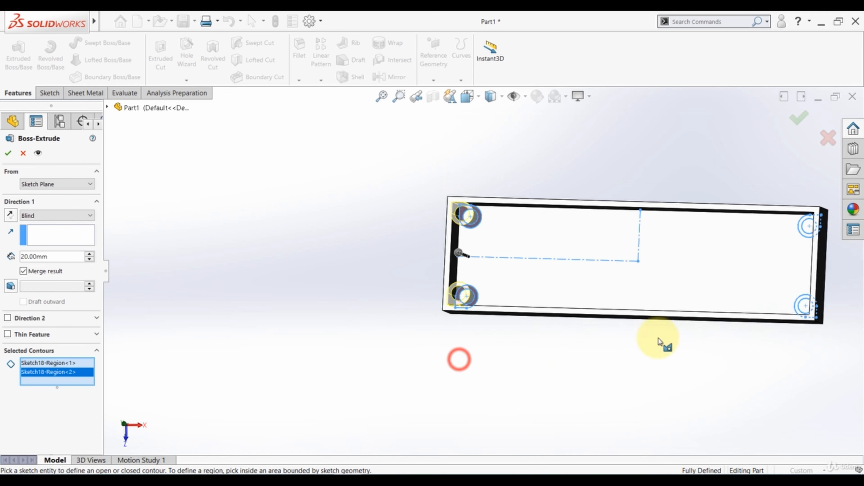
# Add the ring-shaped regions at the box's two right corners to the extrusion contours.
pyautogui.scroll(-6, 753, 340)
pyautogui.click(650, 339)
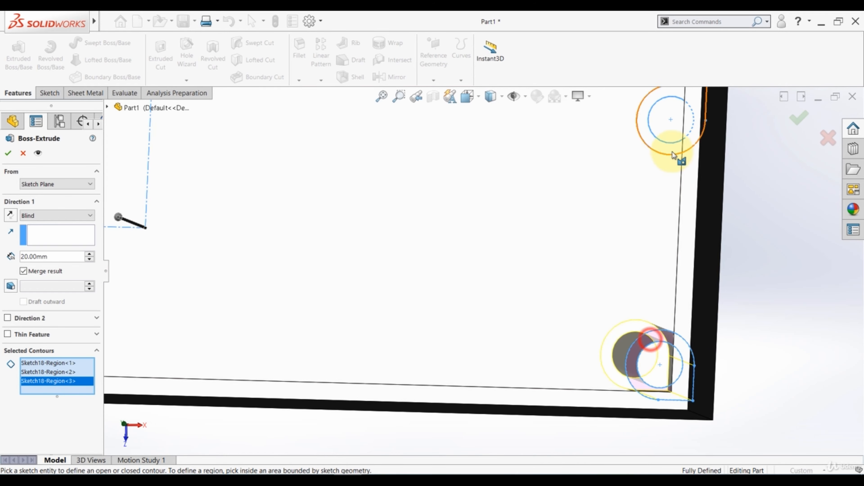
pyautogui.click(672, 149)
pyautogui.scroll(4, 511, 296)
pyautogui.moveTo(488, 341); pyautogui.dragTo(503, 323, button='middle')
pyautogui.scroll(3, 506, 323)
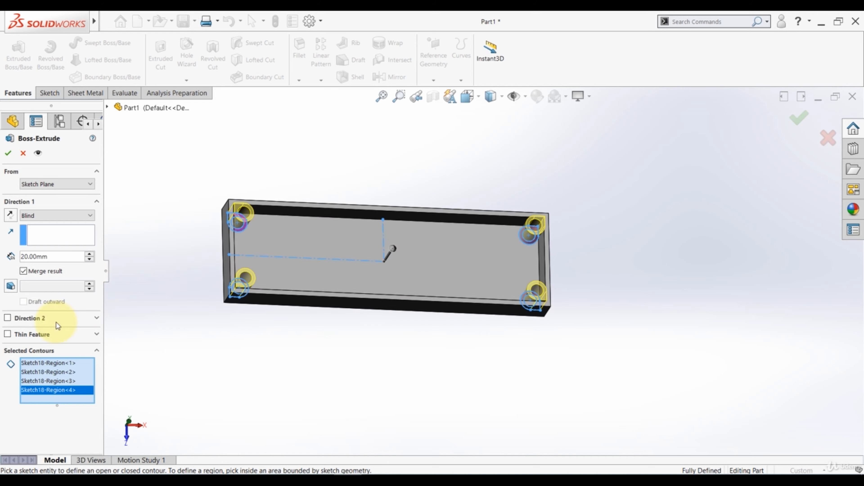
# Set the extrusion's end condition to Through All and create the four hollow corner bosses.
pyautogui.click(51, 216)
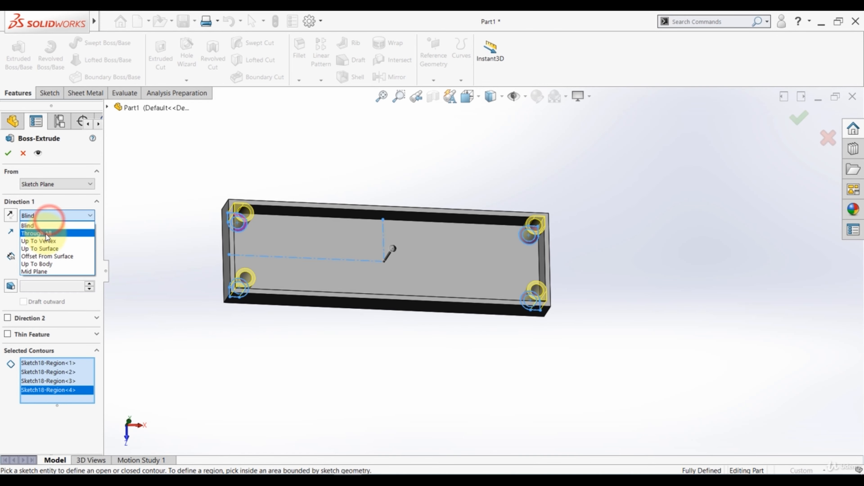
pyautogui.click(52, 227)
pyautogui.click(8, 154)
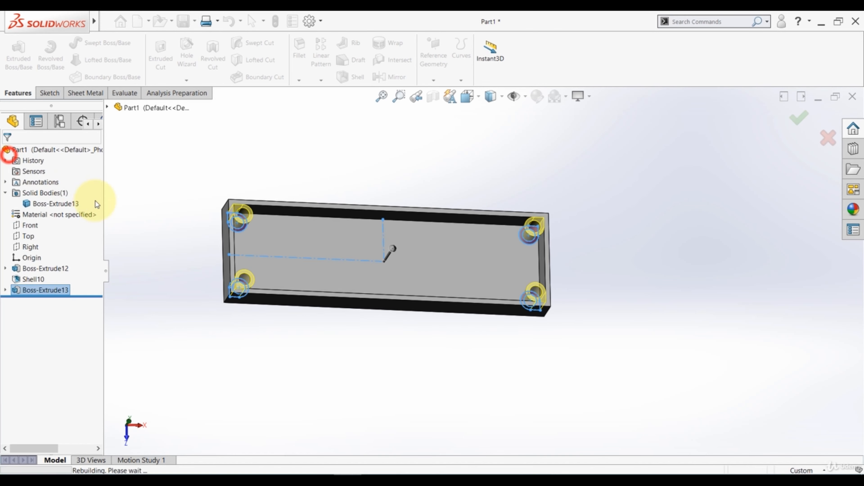
pyautogui.click(134, 260)
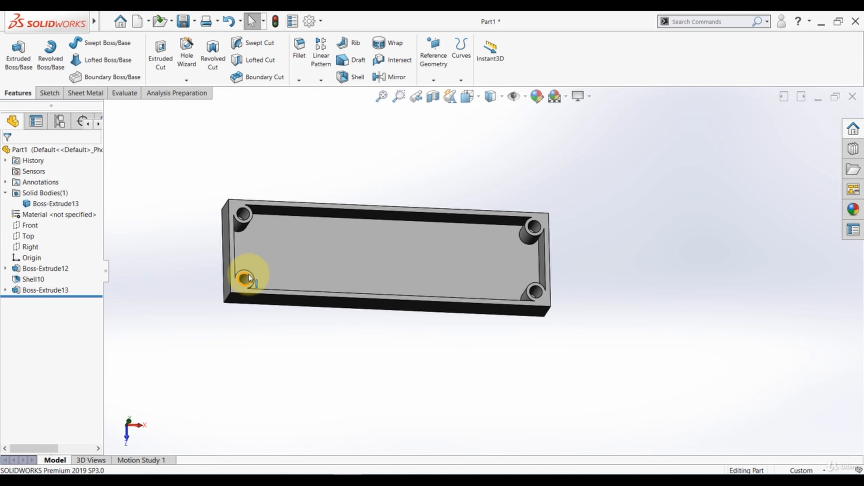
# Start a new sketch on the box's rim face and orient the view normal to it.
pyautogui.scroll(-4, 234, 208)
pyautogui.click(263, 201)
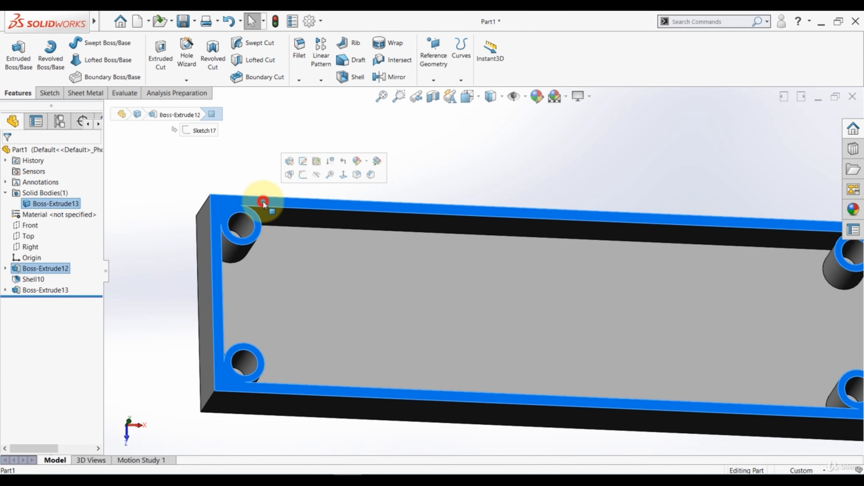
pyautogui.click(300, 176)
pyautogui.click(39, 302)
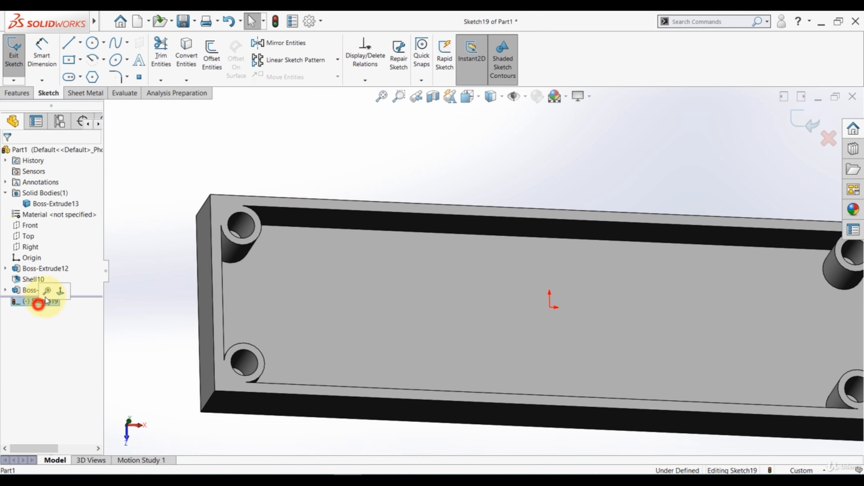
pyautogui.click(63, 289)
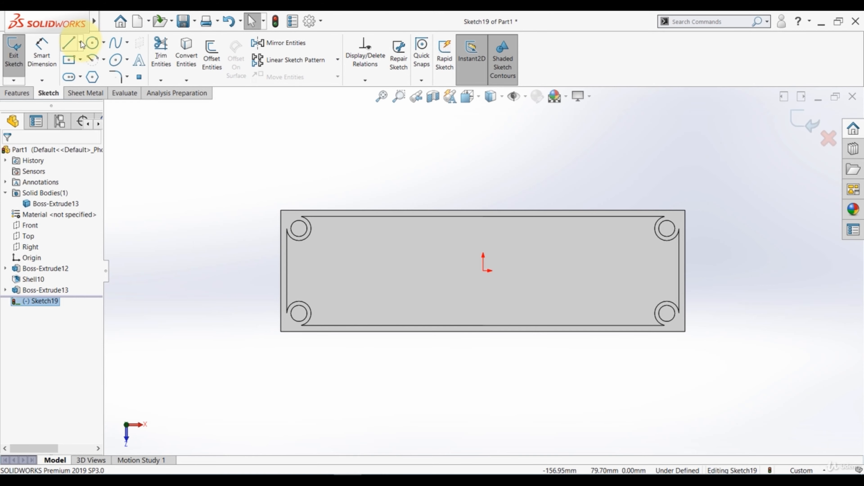
# Draw a vertical midpoint line centred on the origin, spanning between the inner edges of the upper and lower walls.
pyautogui.click(81, 43)
pyautogui.click(72, 76)
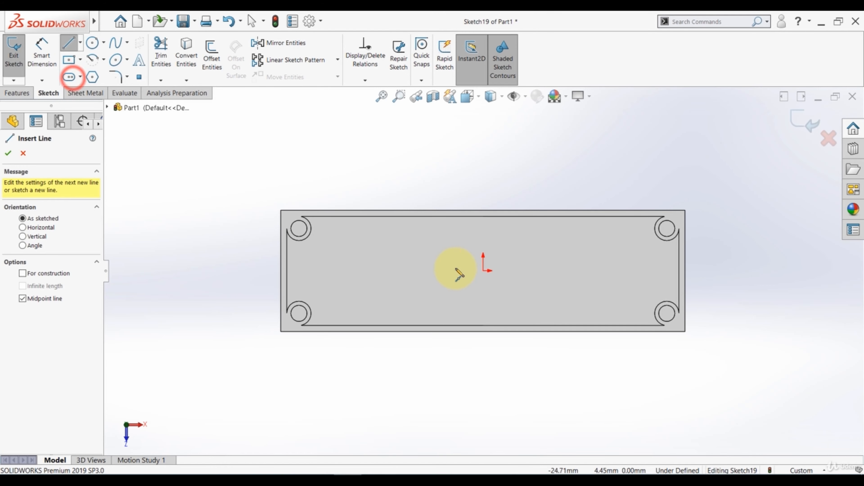
pyautogui.click(484, 271)
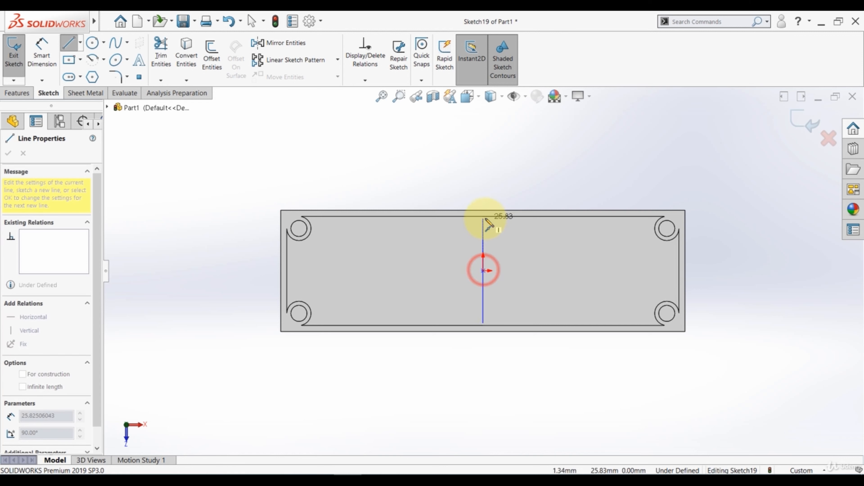
pyautogui.click(483, 216)
pyautogui.press('Escape')
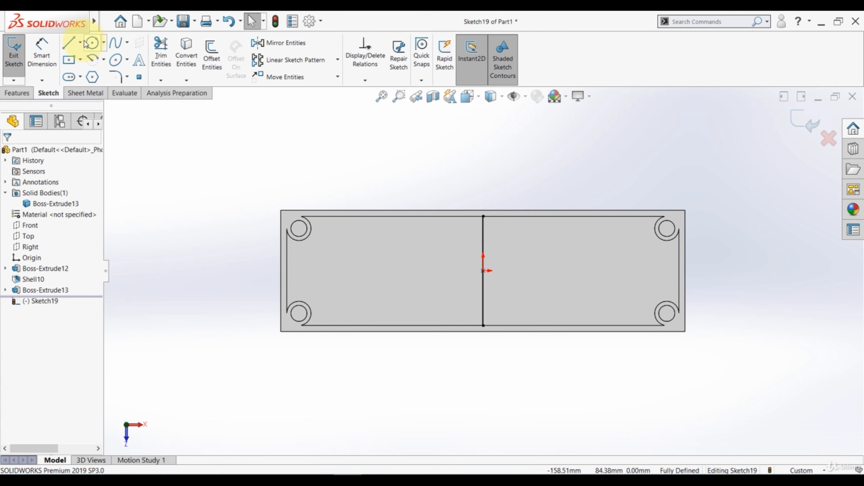
# Draw a horizontal midpoint line centred on the origin, spanning between the inner edges of the left and right walls.
pyautogui.click(80, 42)
pyautogui.click(71, 77)
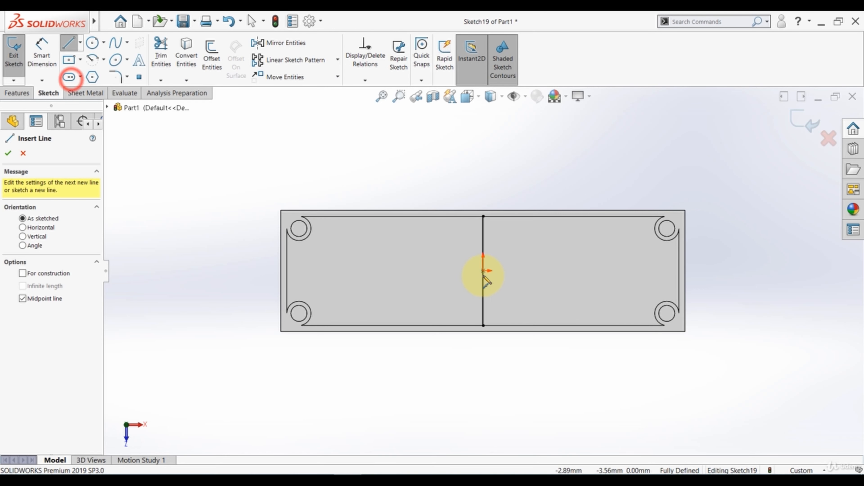
pyautogui.click(484, 271)
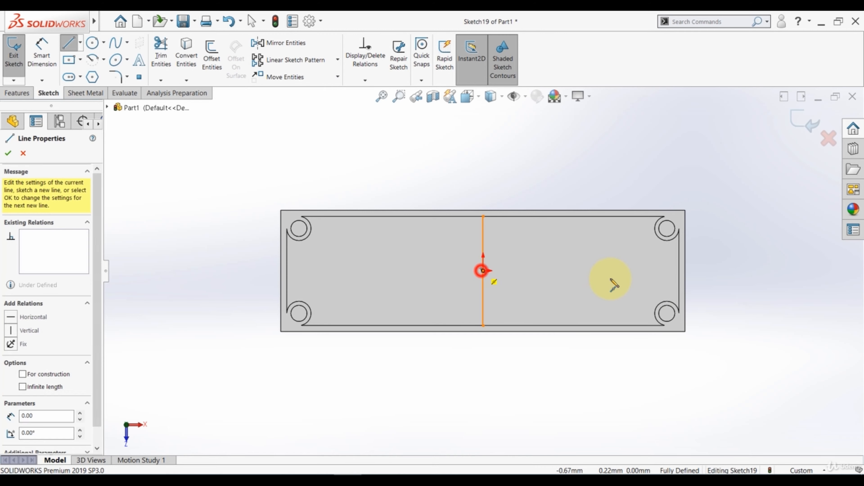
pyautogui.click(679, 271)
pyautogui.press('Escape')
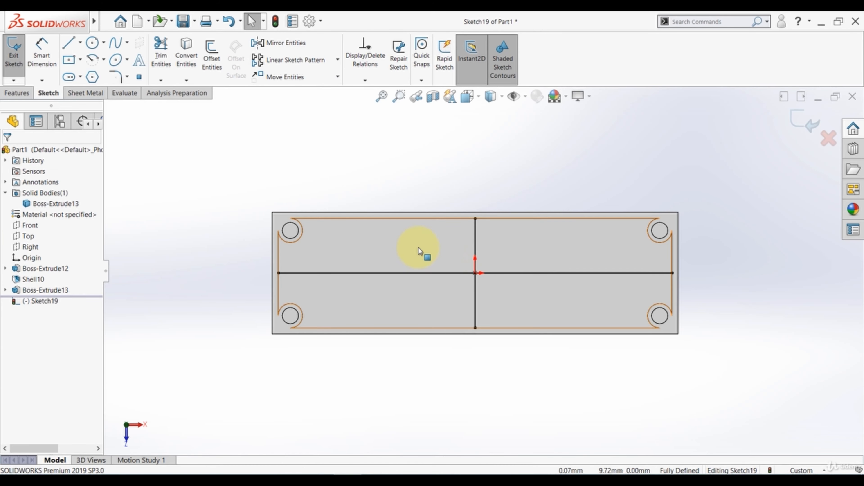
# Draw a vertical line between the inner edges of the upper and lower walls, about 46 mm left of the origin.
pyautogui.click(72, 46)
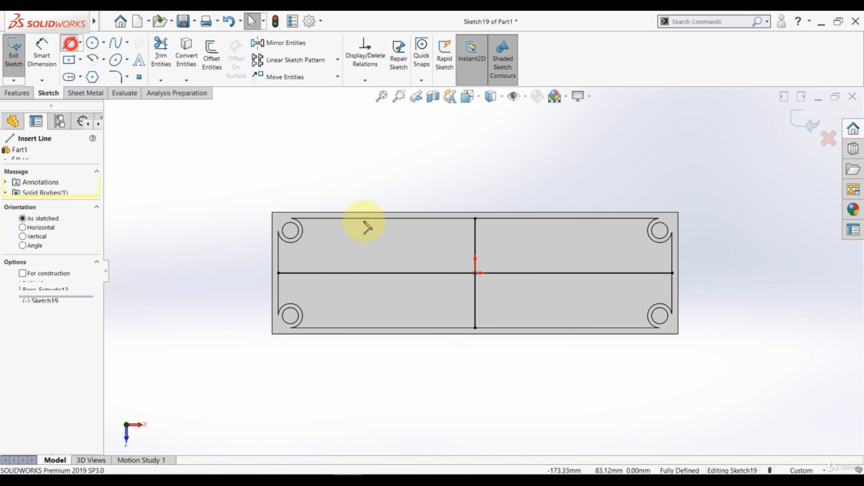
pyautogui.click(382, 218)
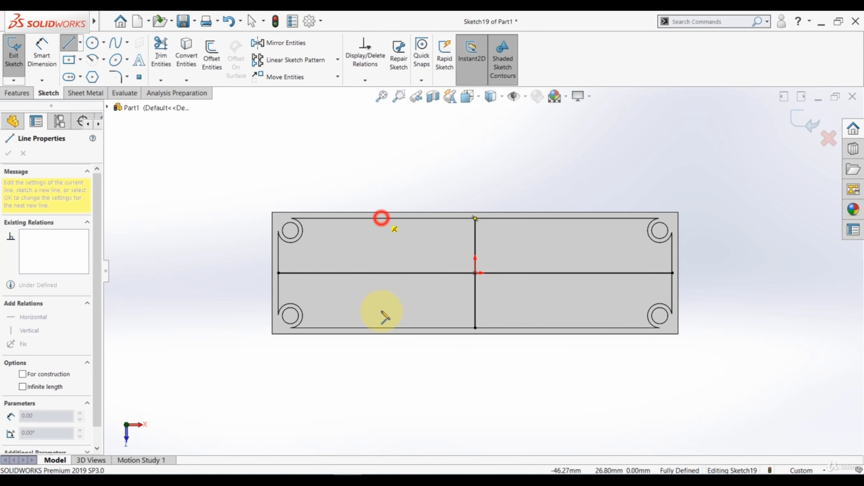
pyautogui.click(381, 328)
pyautogui.press('Escape')
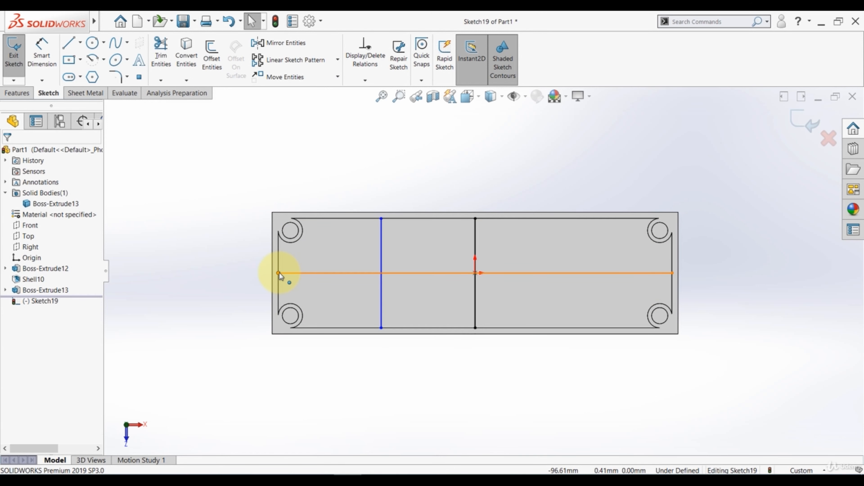
# Draw a horizontal midpoint line centred on the new vertical line, about 11 mm below the origin, ending on the central vertical line.
pyautogui.click(81, 46)
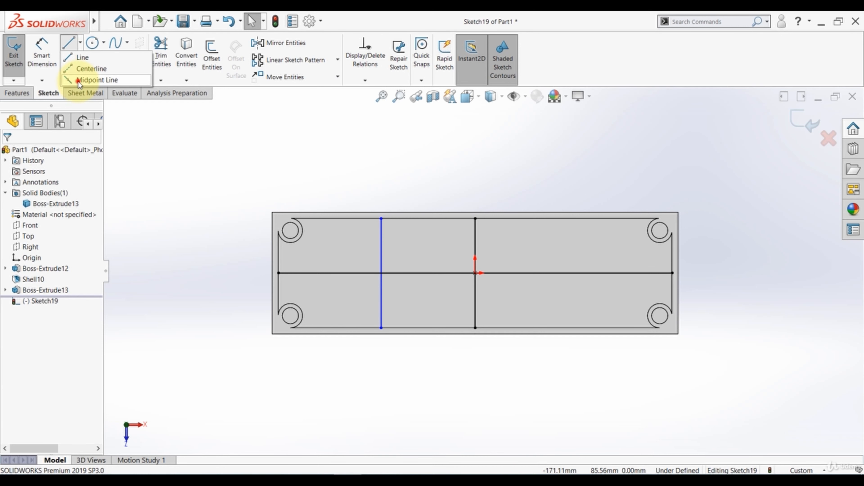
pyautogui.click(79, 81)
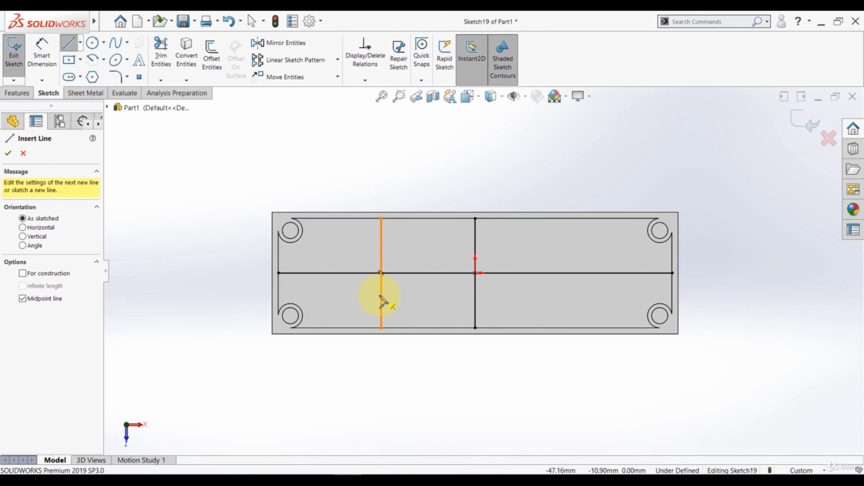
pyautogui.click(380, 296)
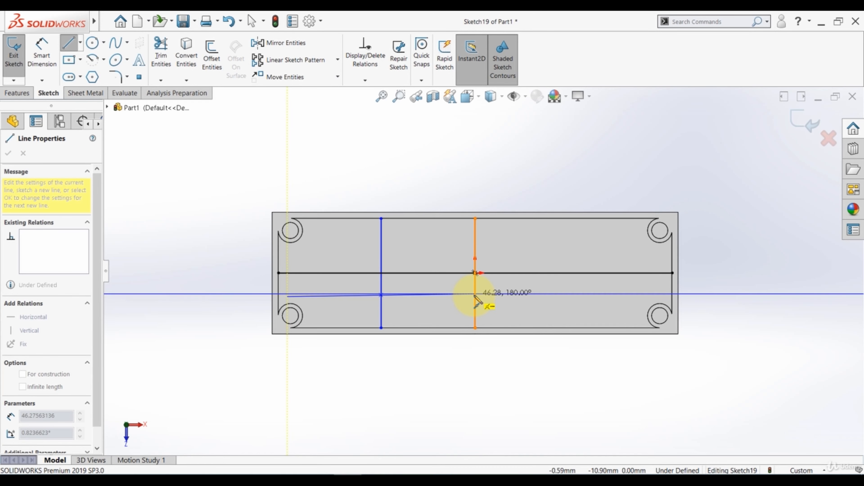
pyautogui.click(475, 296)
pyautogui.press('Escape')
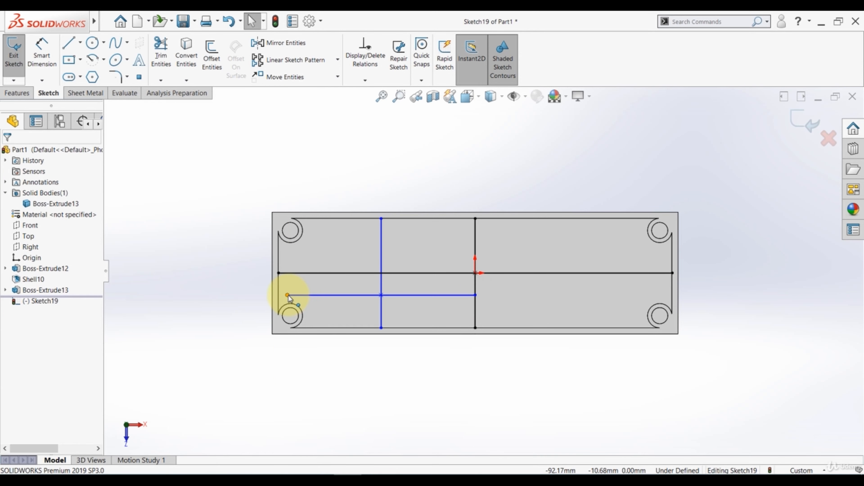
# Make the left endpoint of the lower horizontal line coincident with the left wall's inner edge.
pyautogui.click(287, 295)
pyautogui.keyDown('ctrl'); pyautogui.click(279, 298); pyautogui.keyUp('ctrl')
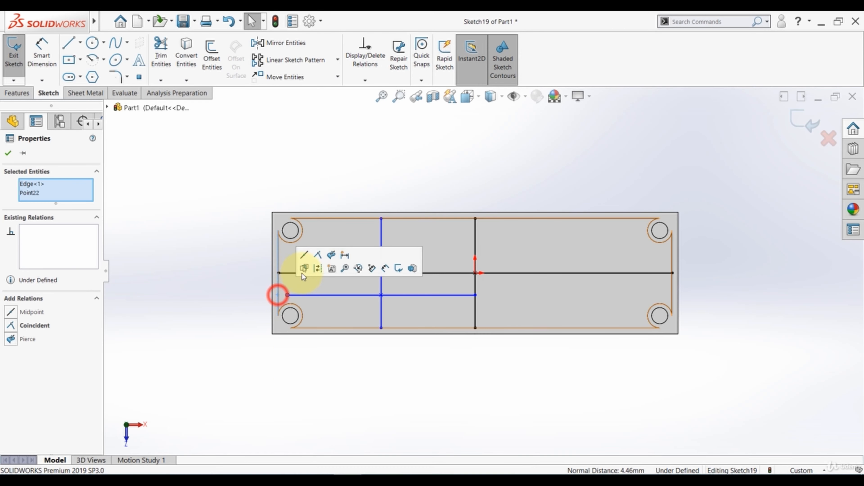
pyautogui.click(316, 255)
pyautogui.click(405, 296)
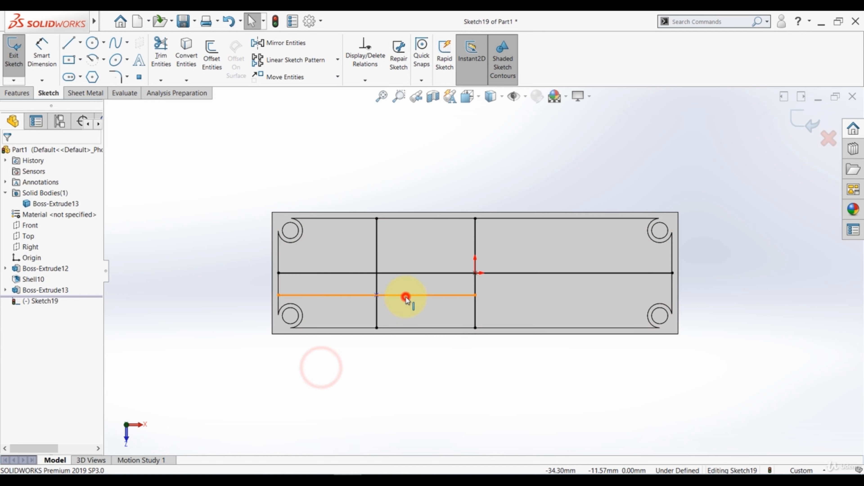
pyautogui.click(432, 258)
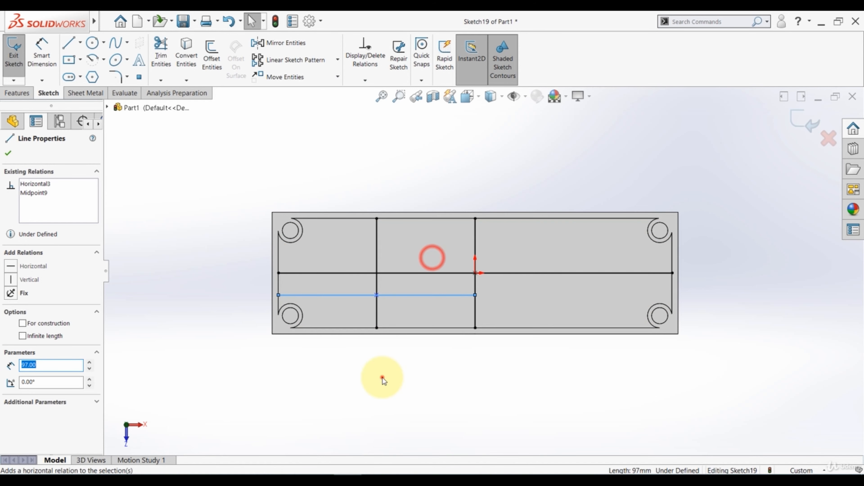
pyautogui.click(382, 376)
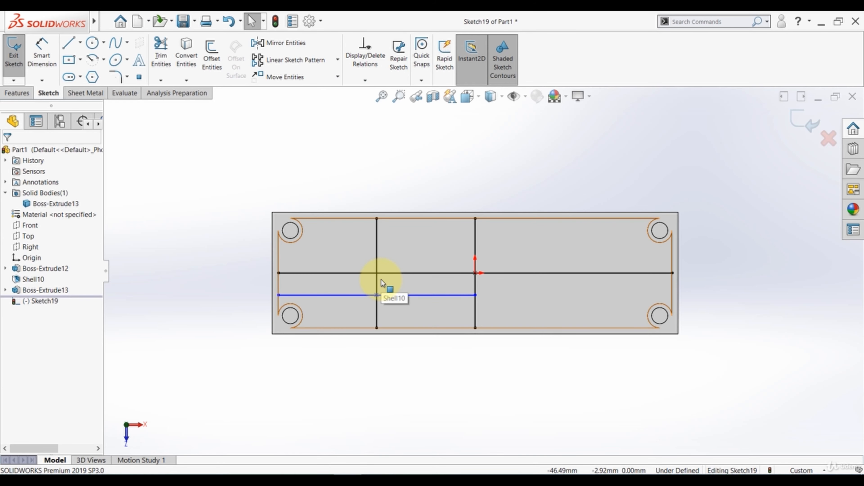
# Add a driven dimension for the distance between the left vertical line and the central vertical line.
pyautogui.scroll(-2, 383, 269)
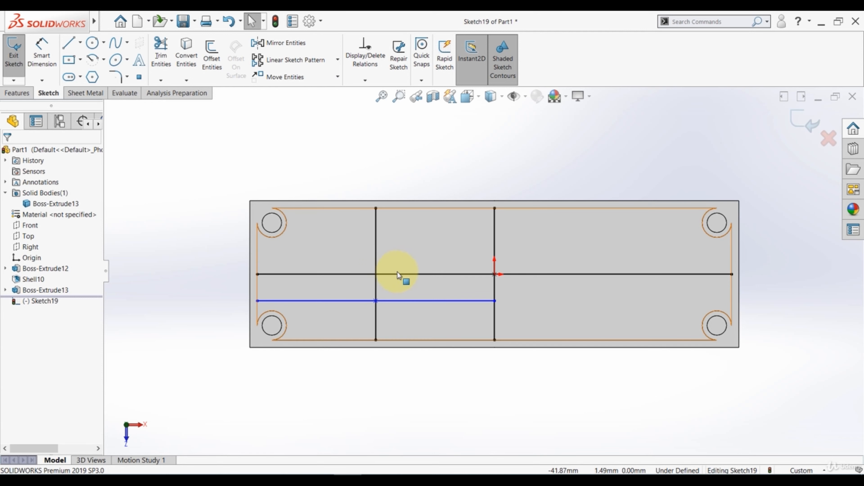
pyautogui.click(42, 55)
pyautogui.click(375, 237)
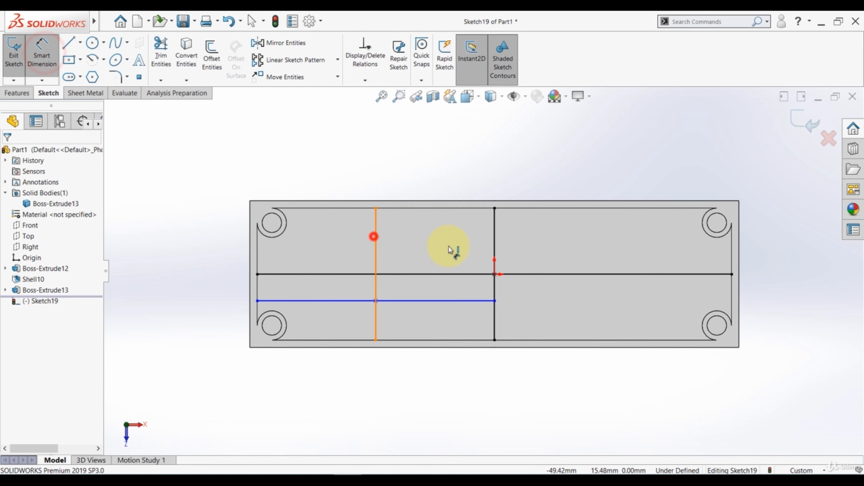
pyautogui.click(492, 246)
pyautogui.click(434, 241)
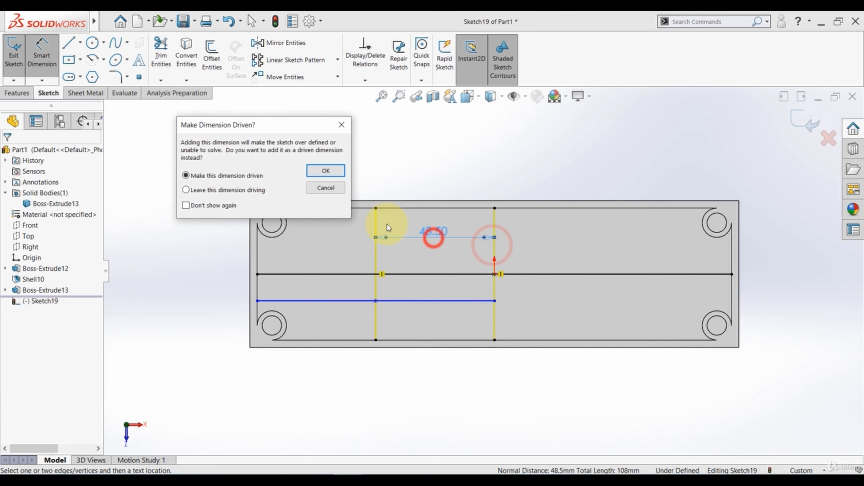
pyautogui.click(323, 171)
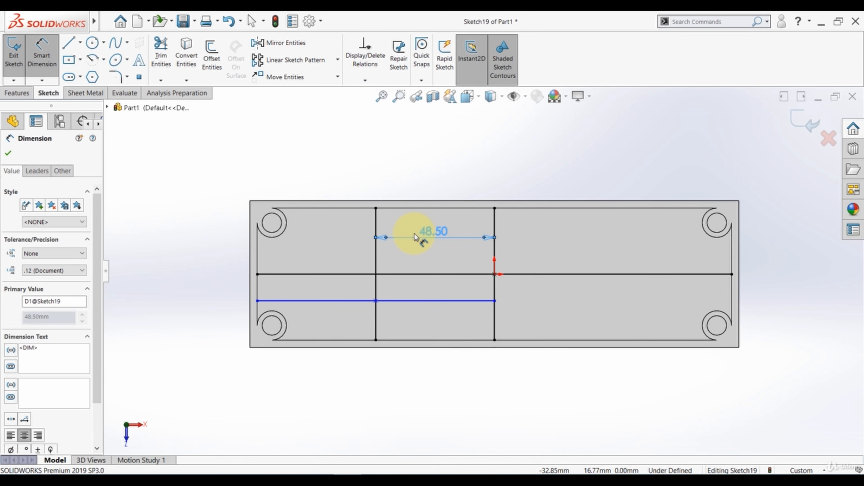
# Add a driven dimension from the left wall's inner edge to the left vertical line, and move the other dimension above the box.
pyautogui.click(375, 256)
pyautogui.click(258, 262)
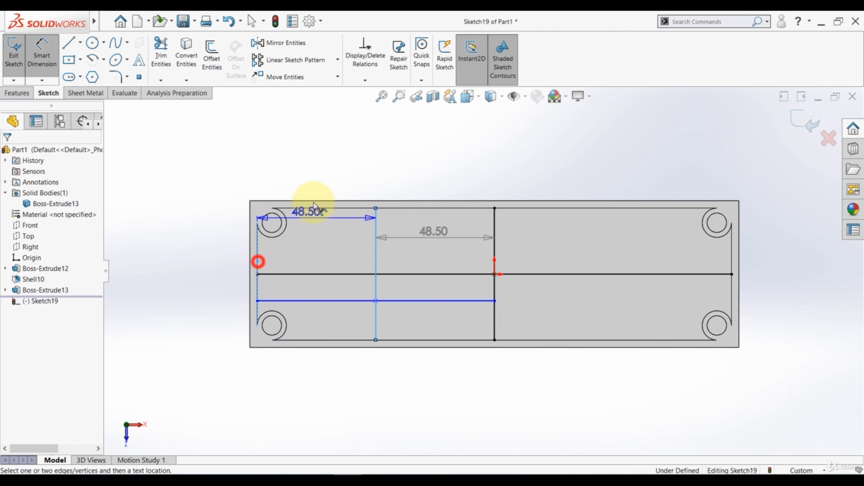
pyautogui.click(314, 186)
pyautogui.click(323, 171)
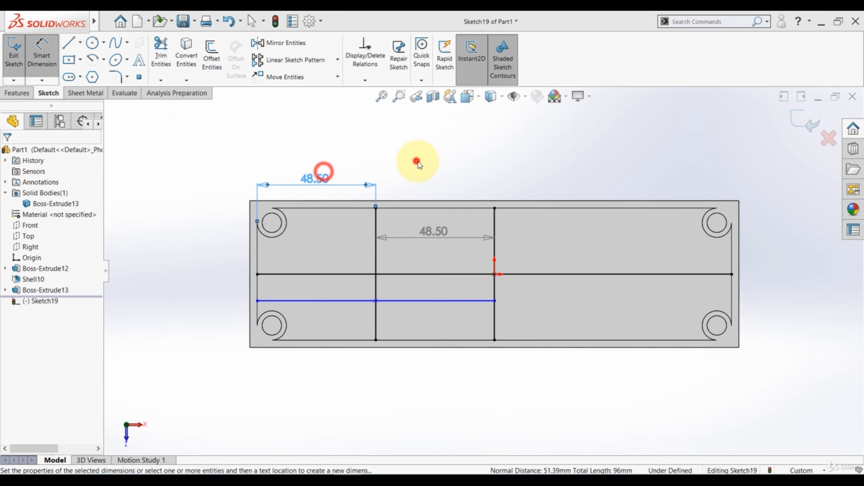
pyautogui.click(416, 161)
pyautogui.moveTo(429, 233); pyautogui.dragTo(416, 167)
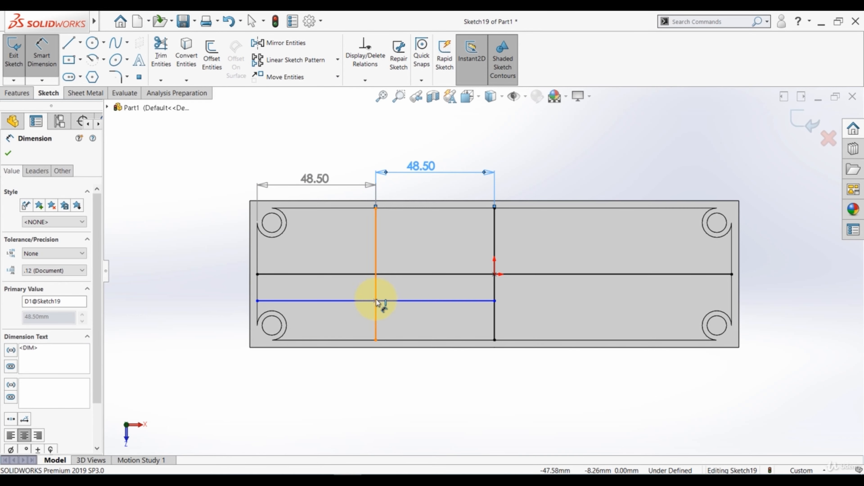
pyautogui.press('Escape')
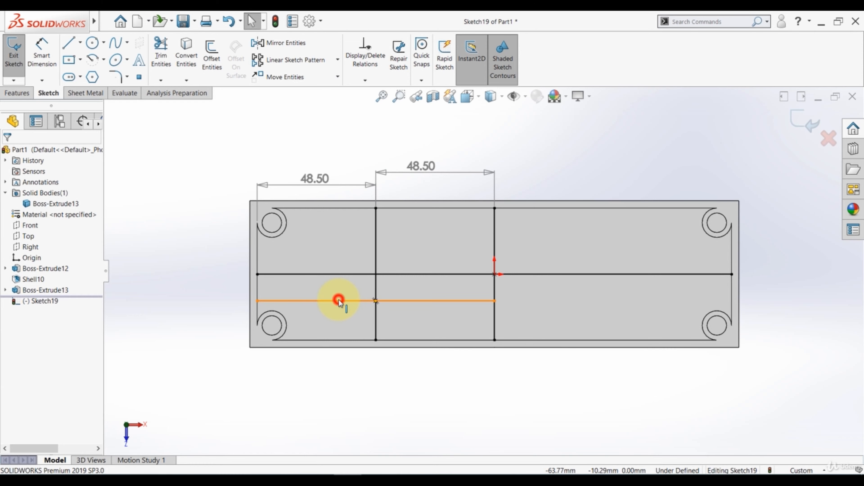
# Convert the lower horizontal midpoint line to construction geometry.
pyautogui.click(338, 300)
pyautogui.click(380, 275)
pyautogui.click(354, 373)
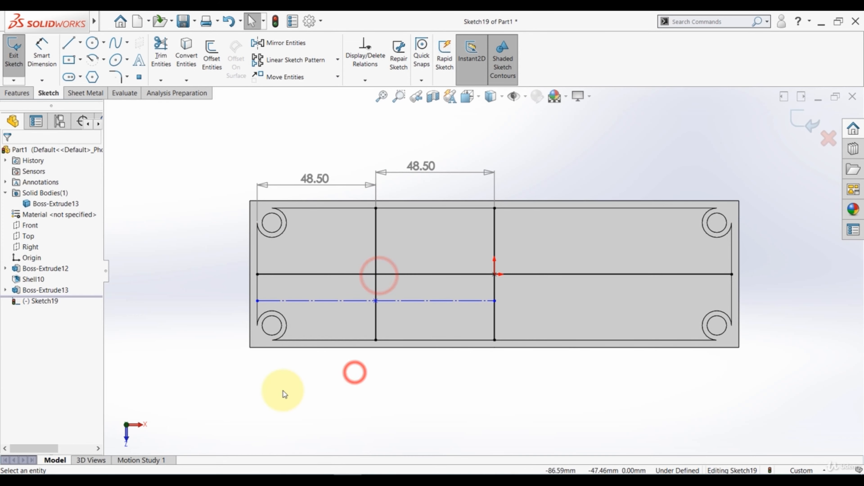
# Draw a 30 mm vertical line joining the facing edges of the two left corner bosses.
pyautogui.click(69, 43)
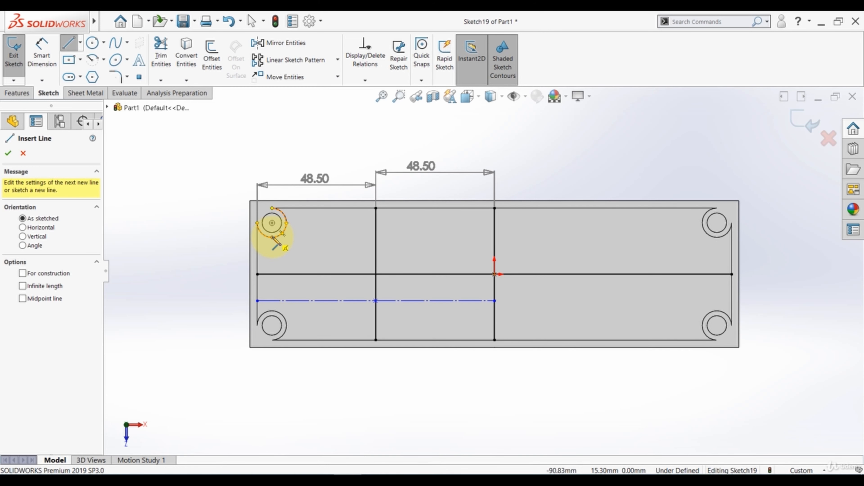
pyautogui.click(272, 238)
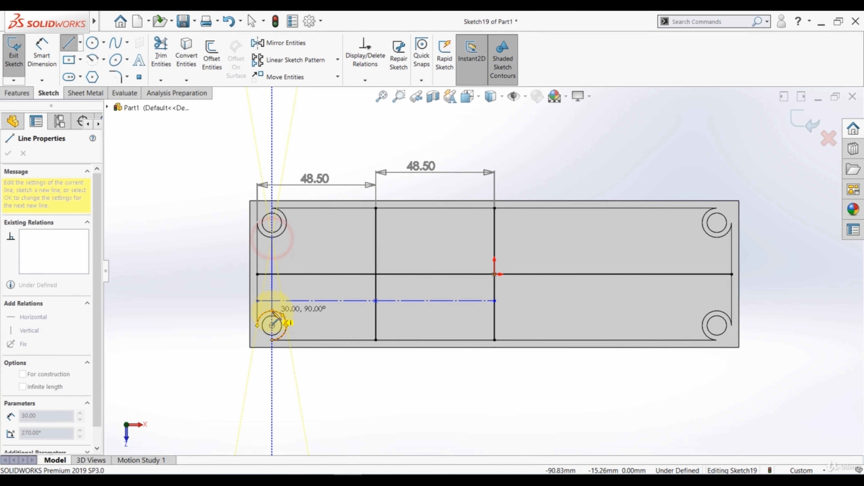
pyautogui.click(272, 310)
pyautogui.press('Escape')
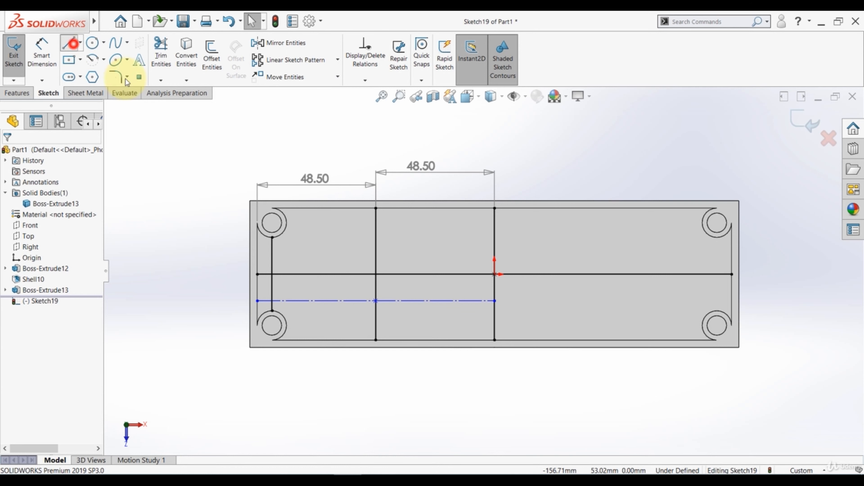
# Draw a diagonal line from the upper-left boss's outer edge to the crossing of the left vertical and horizontal centre lines.
pyautogui.click(70, 43)
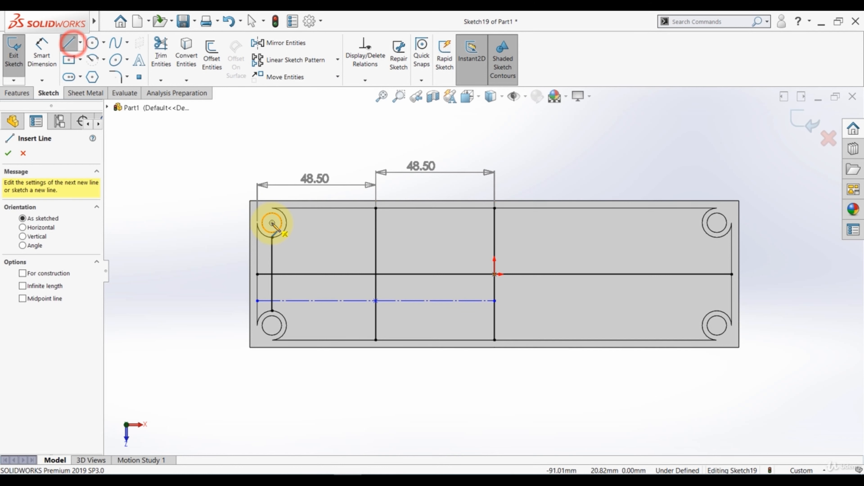
pyautogui.click(283, 234)
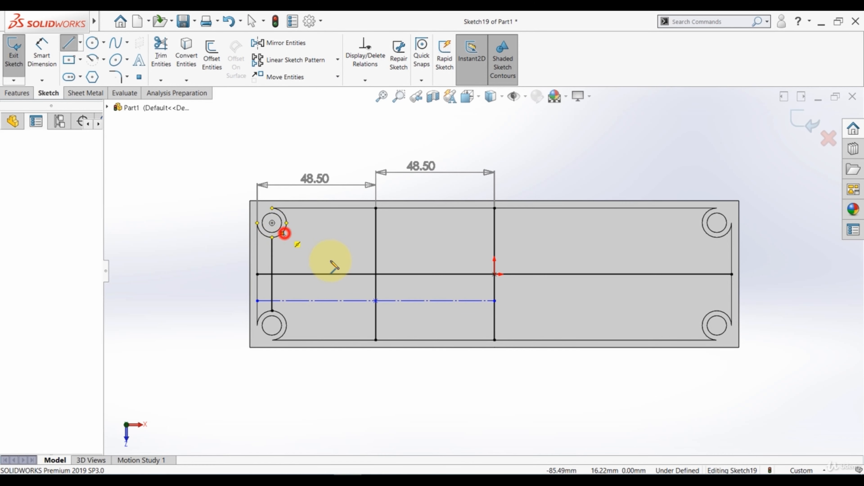
pyautogui.click(376, 275)
pyautogui.press('Escape')
# Pull the diagonal's lower endpoint along the horizontal centre line, and make it coincident with the left vertical line.
pyautogui.moveTo(375, 274); pyautogui.dragTo(352, 274)
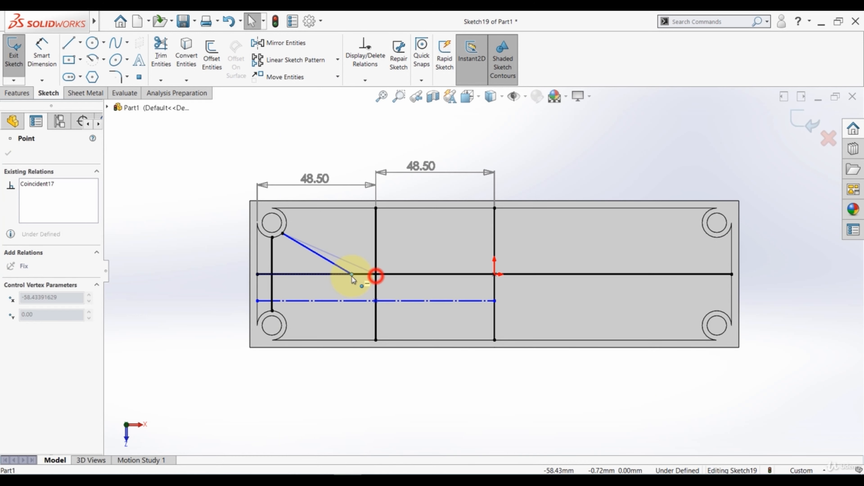
pyautogui.click(354, 257)
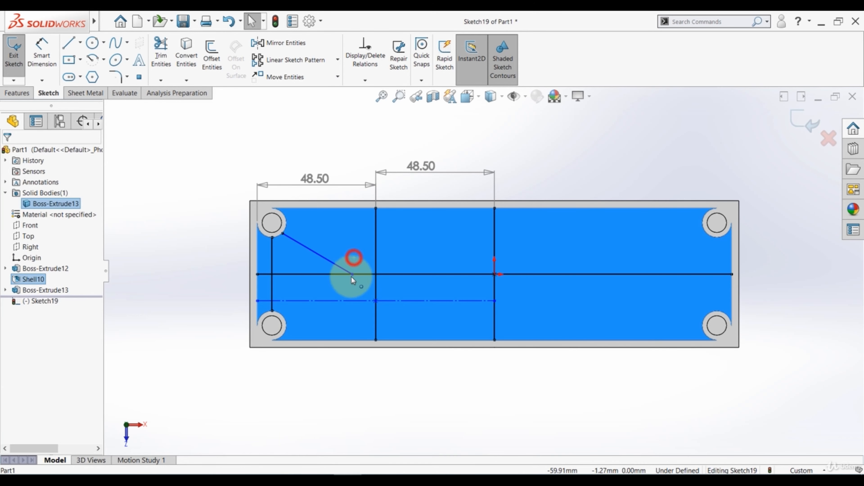
pyautogui.click(223, 226)
pyautogui.click(352, 275)
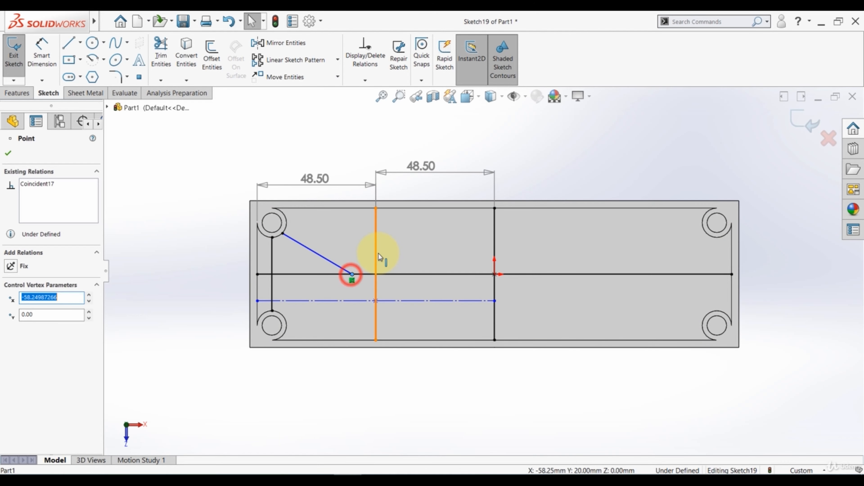
pyautogui.keyDown('ctrl'); pyautogui.click(379, 254); pyautogui.keyUp('ctrl')
pyautogui.click(416, 214)
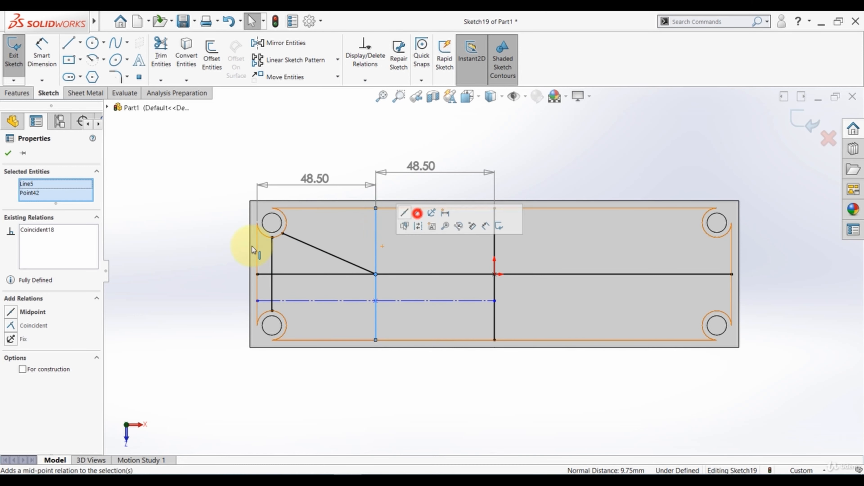
pyautogui.click(148, 275)
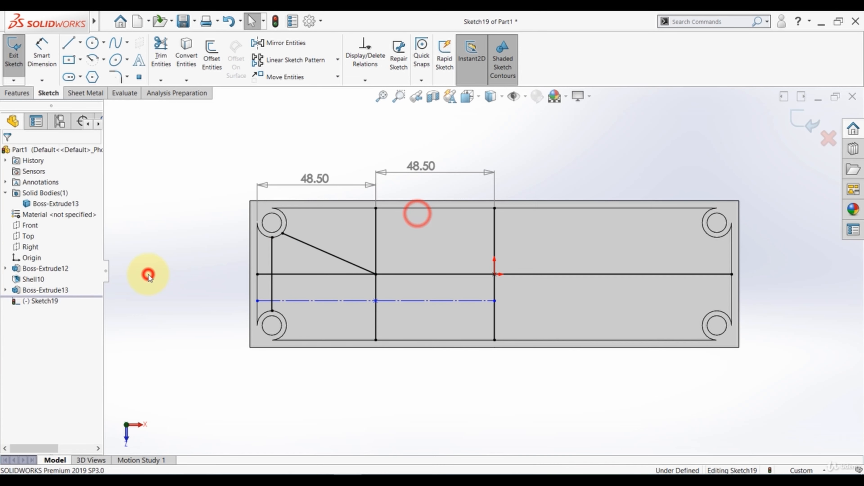
# Mirror the diagonal line about the horizontal centre line, keeping the original.
pyautogui.click(268, 45)
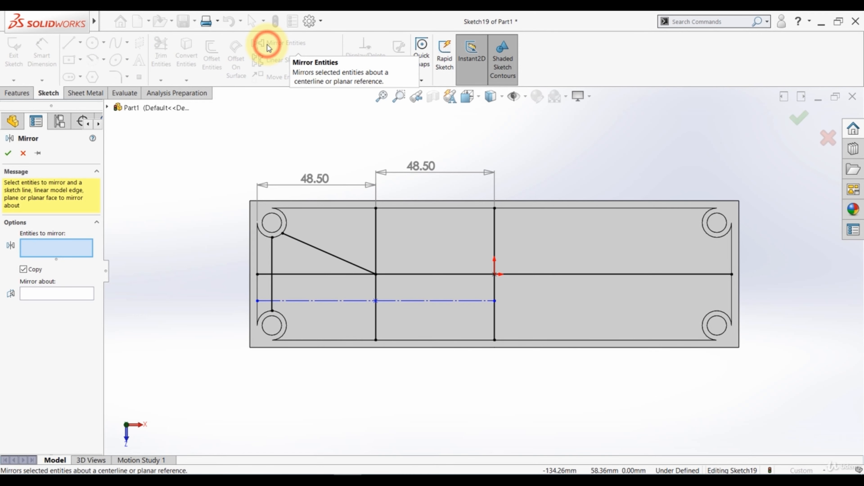
pyautogui.click(310, 247)
pyautogui.click(68, 293)
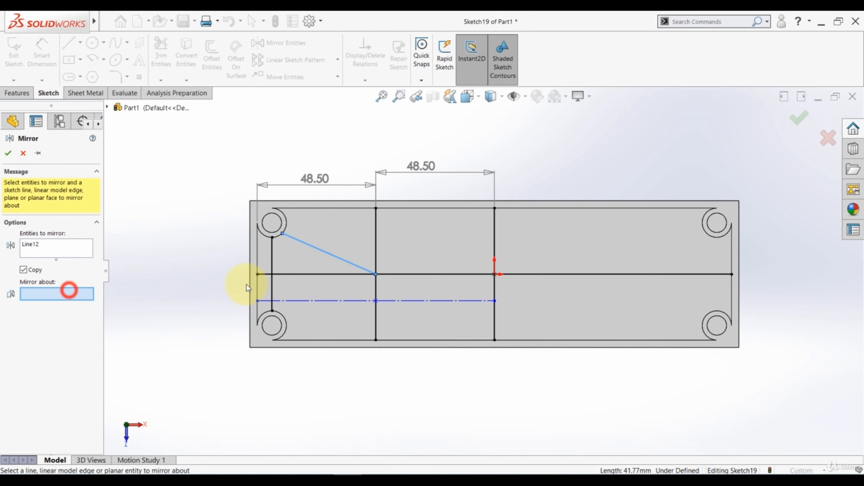
pyautogui.click(300, 275)
pyautogui.click(8, 153)
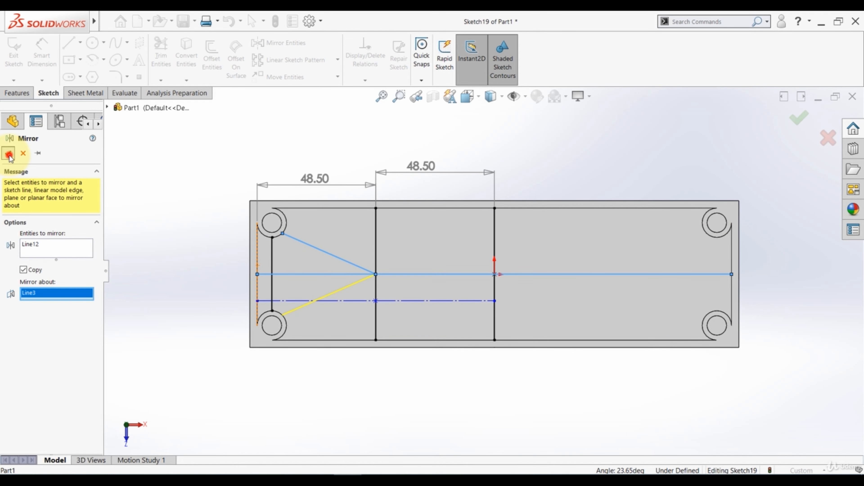
# Mirror the left boss-to-boss line, both left diagonals and the left vertical rib line about the central vertical line, keeping the originals.
pyautogui.click(273, 43)
pyautogui.click(316, 248)
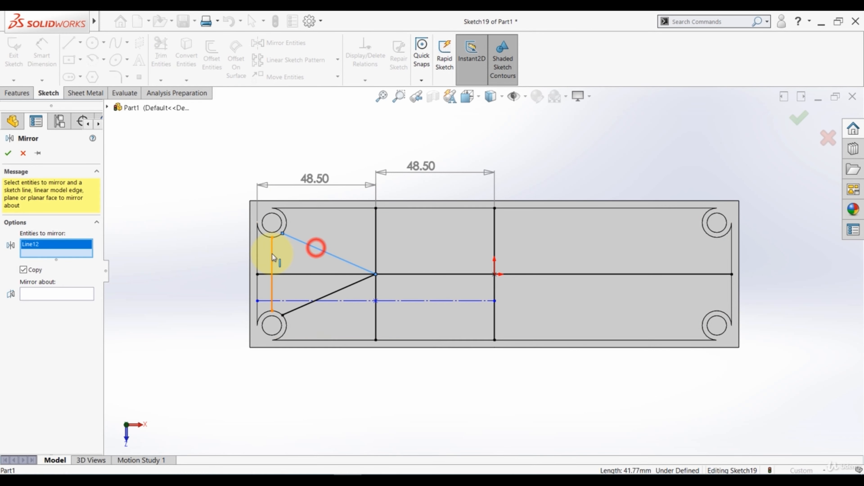
pyautogui.click(272, 253)
pyautogui.click(337, 292)
pyautogui.click(376, 245)
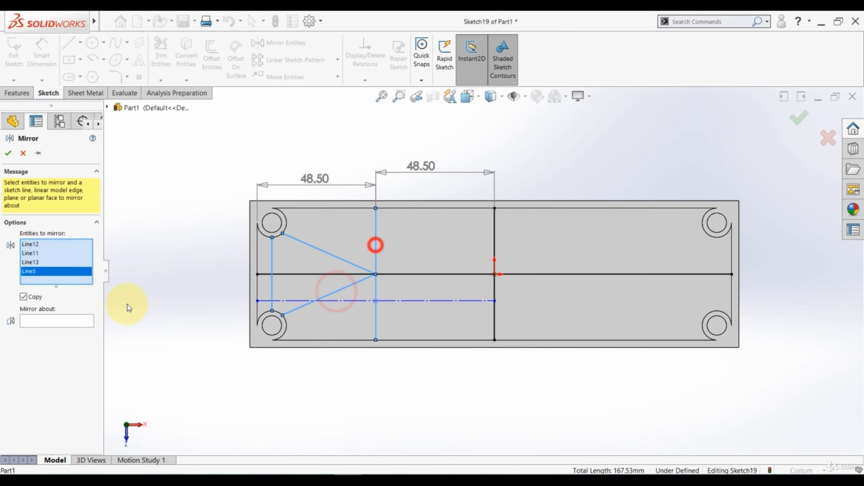
pyautogui.click(75, 323)
pyautogui.click(494, 244)
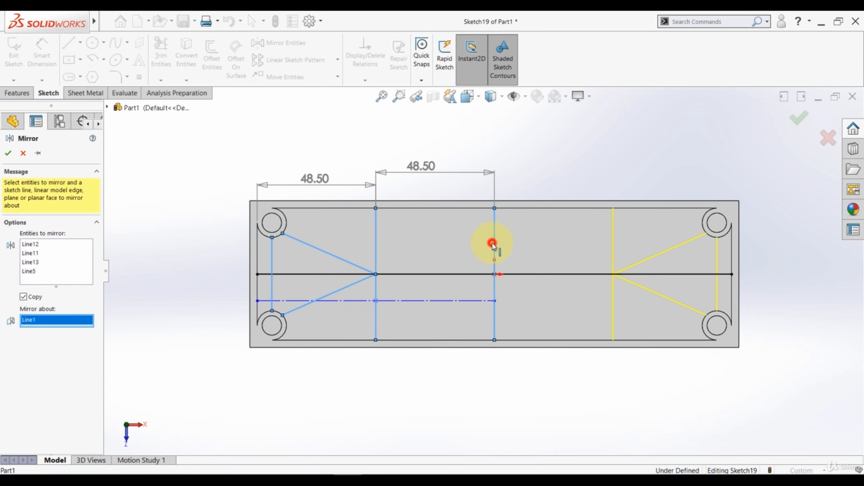
pyautogui.click(9, 154)
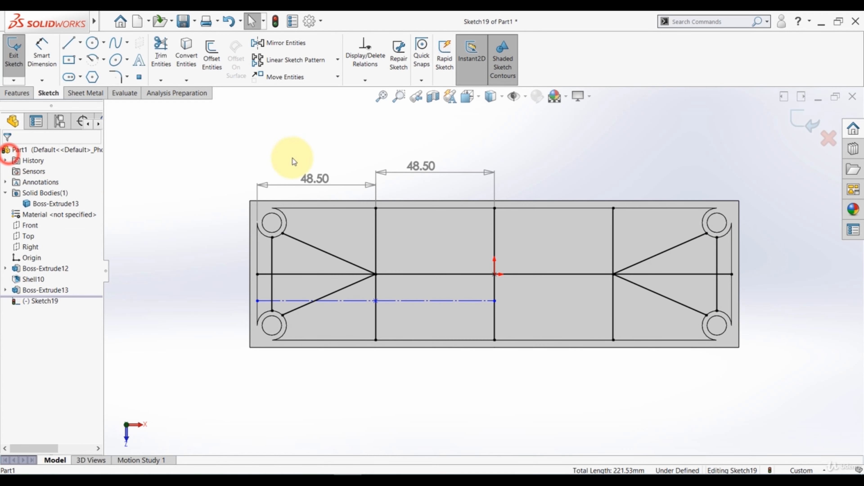
# Close the sketch and create a Rib feature from its lines, 2.5 mm thick with the thickness applied to both sides.
pyautogui.click(796, 122)
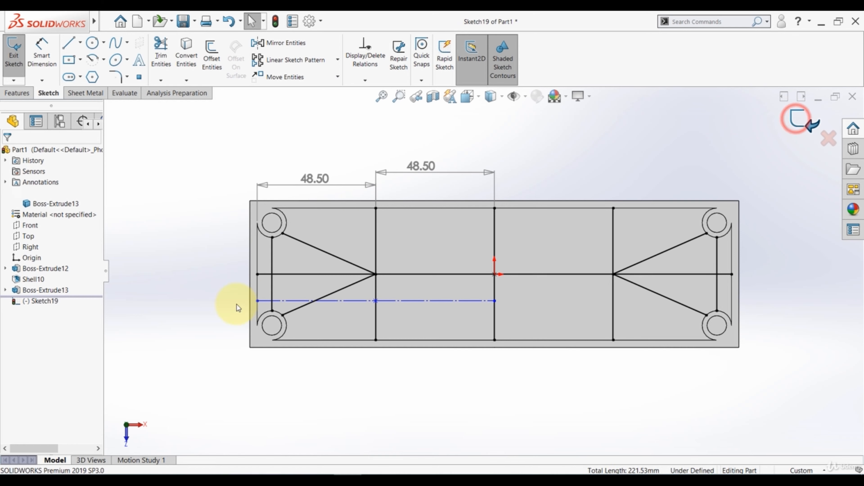
pyautogui.moveTo(183, 324); pyautogui.dragTo(182, 266, button='middle')
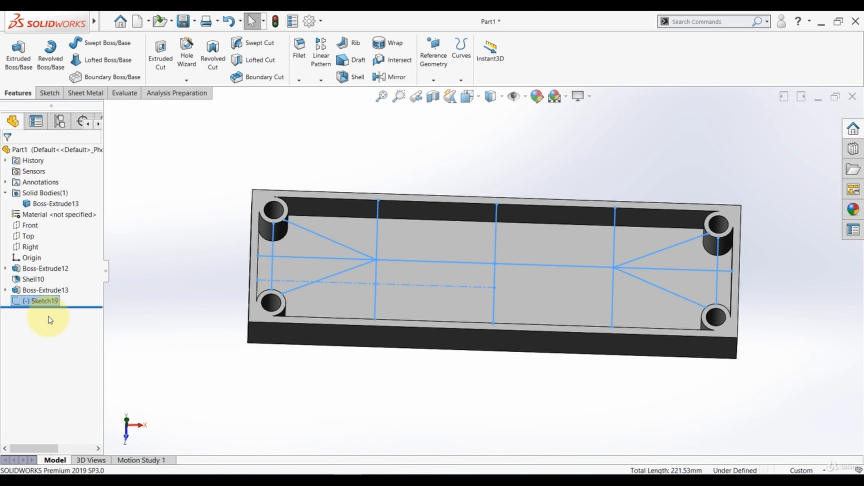
pyautogui.click(355, 44)
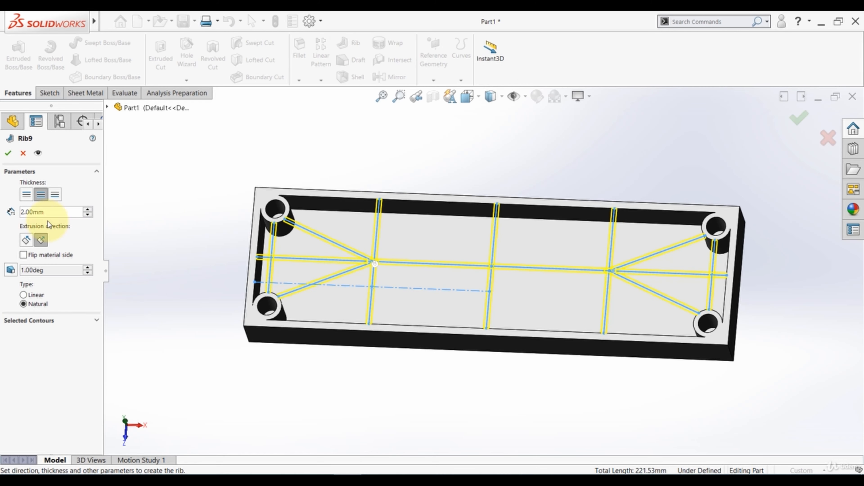
pyautogui.write('2.5')
pyautogui.press('Return')
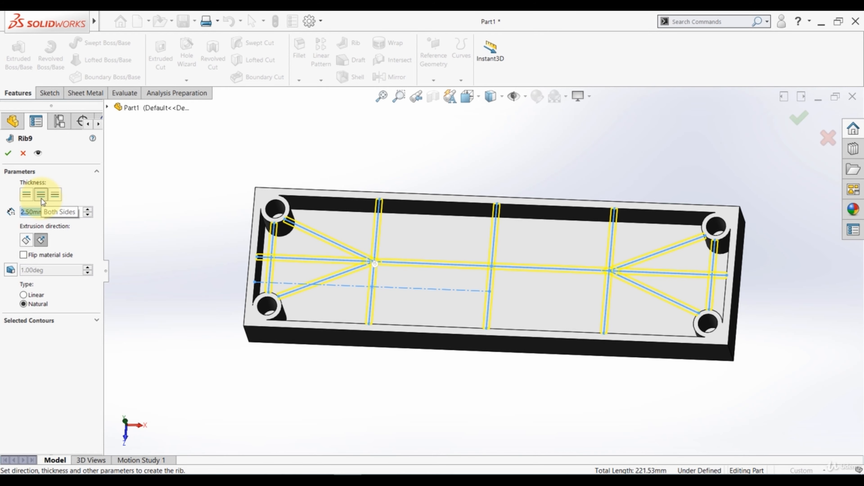
pyautogui.scroll(-3, 286, 303)
pyautogui.moveTo(286, 303)
pyautogui.mouseDown(button='middle')
pyautogui.moveTo(307, 199)
pyautogui.moveTo(347, 228)
pyautogui.mouseUp(button='middle')
pyautogui.scroll(-3, 381, 263)
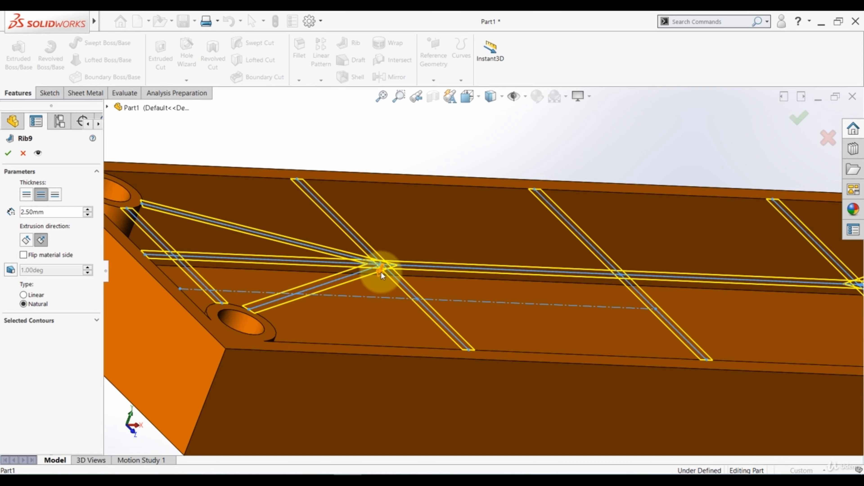
pyautogui.scroll(5, 381, 276)
pyautogui.scroll(-1, 376, 290)
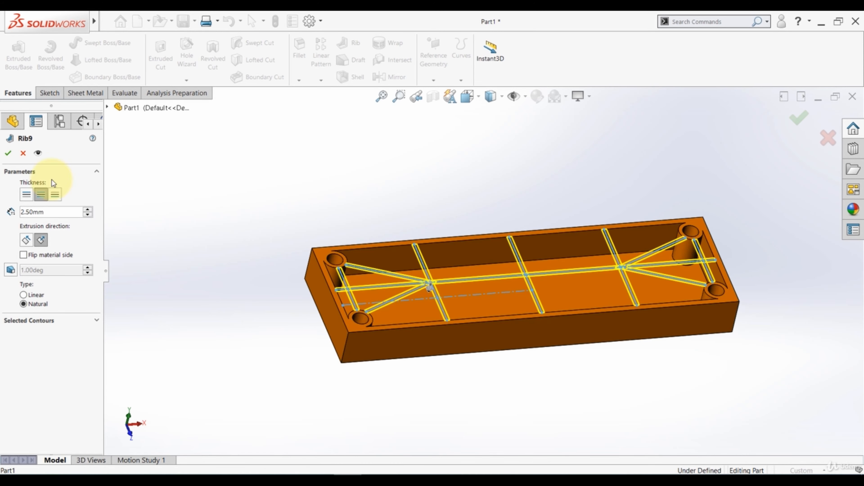
pyautogui.click(9, 154)
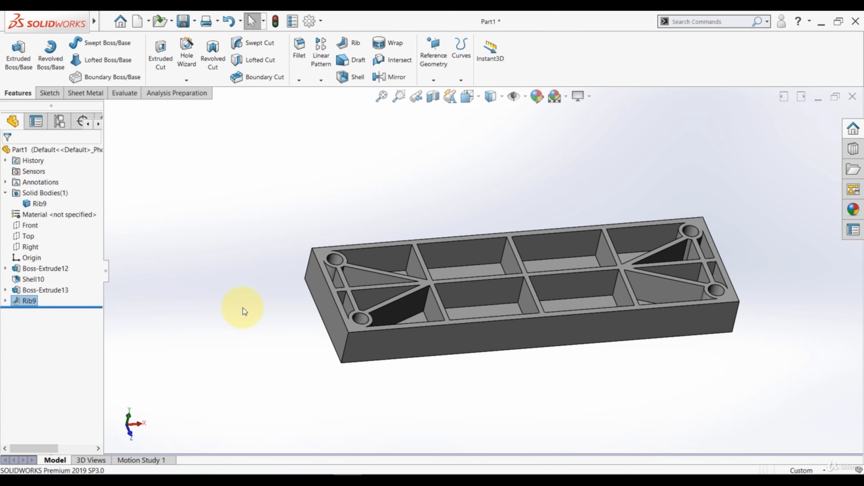
pyautogui.scroll(3, 469, 293)
pyautogui.scroll(-3, 594, 291)
pyautogui.moveTo(423, 198); pyautogui.dragTo(421, 254, button='middle')
pyautogui.moveTo(343, 294)
pyautogui.mouseDown(button='middle')
pyautogui.moveTo(371, 283)
pyautogui.moveTo(314, 237)
pyautogui.moveTo(340, 303)
pyautogui.mouseUp(button='middle')
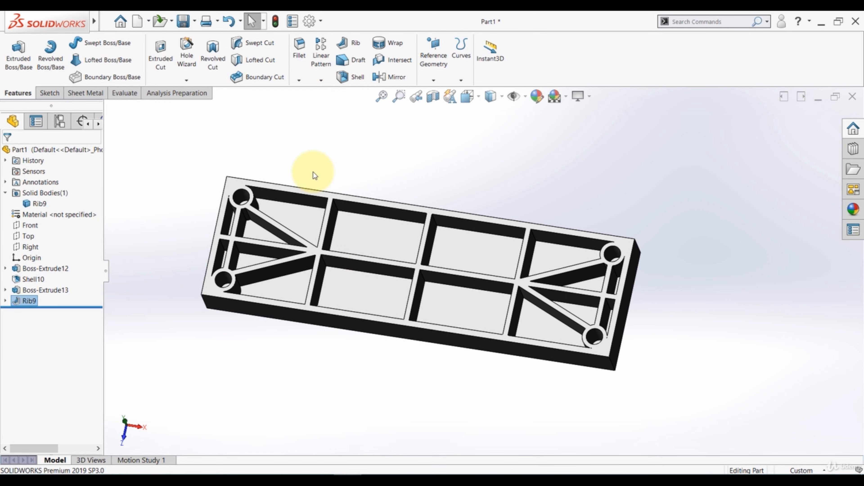
pyautogui.moveTo(313, 172); pyautogui.dragTo(365, 380, button='middle')
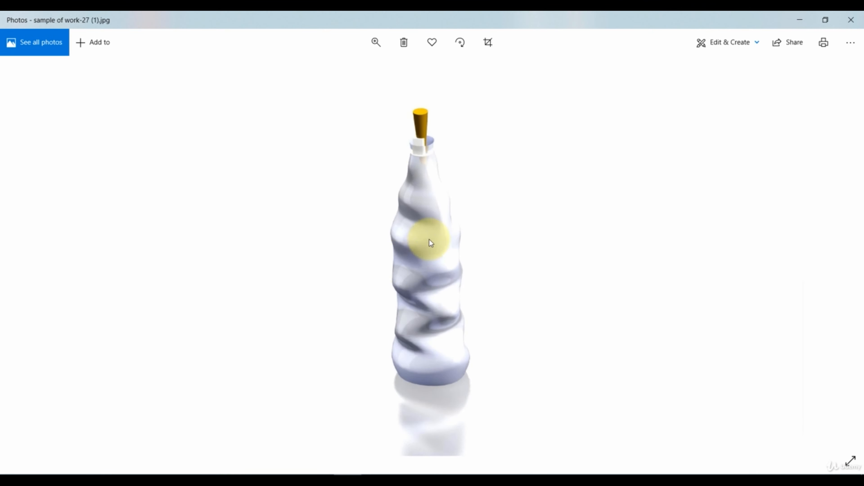
# Look through the bottle's outline reference images in Photos.
pyautogui.press('Left')
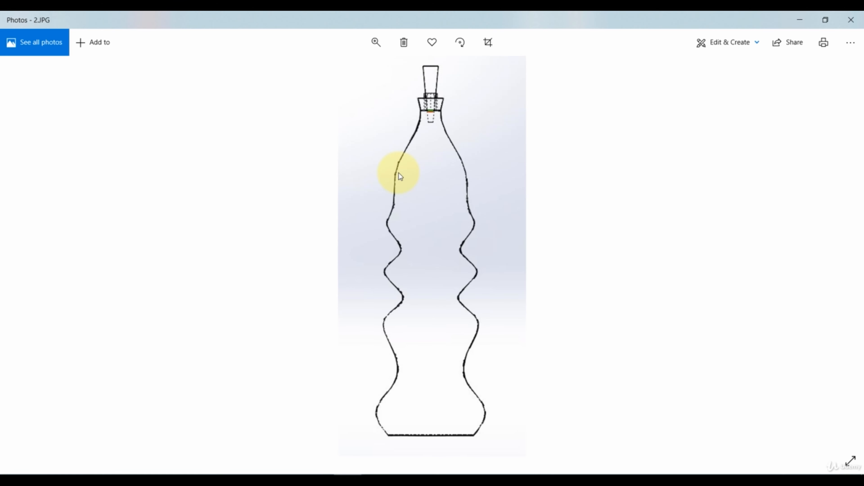
pyautogui.press('Left')
pyautogui.press('Right')
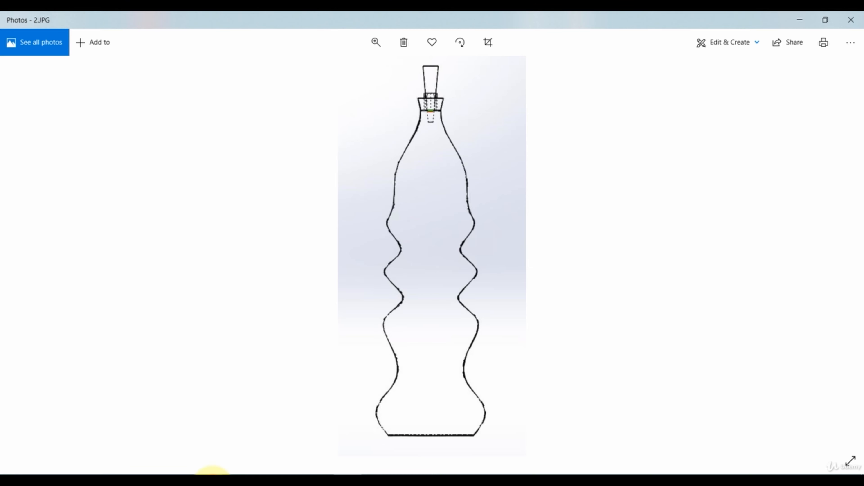
# Switch to SOLIDWORKS and start a sketch on the Front plane of the empty part.
pyautogui.click(213, 485)
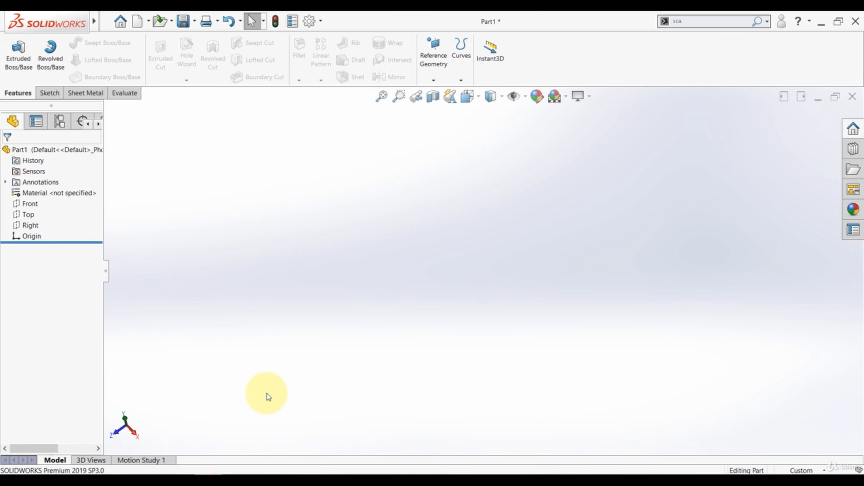
pyautogui.click(24, 205)
pyautogui.click(27, 193)
pyautogui.click(203, 193)
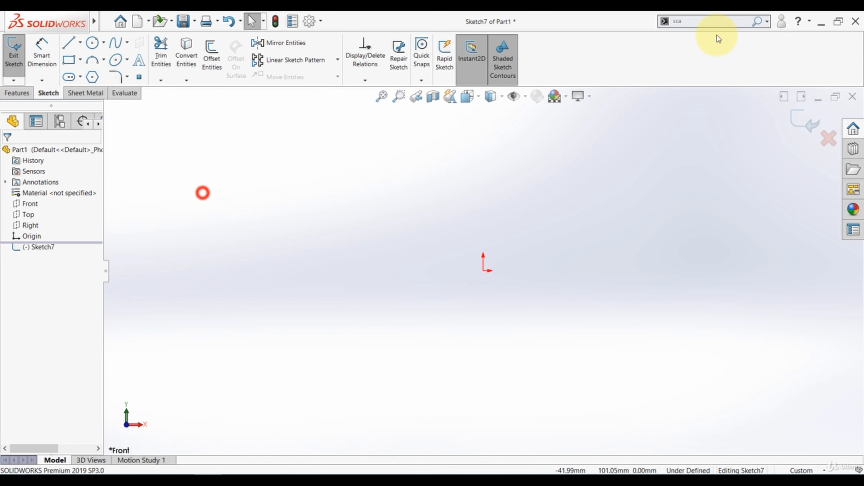
# Search the commands for "sketch pi", run Sketch Picture and insert the bottle outline image that has a vertical centre line.
pyautogui.click(768, 22)
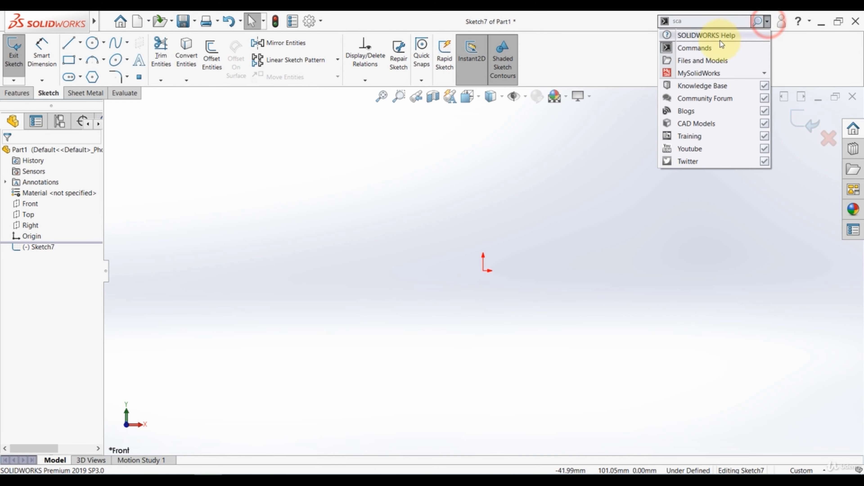
pyautogui.click(698, 48)
pyautogui.click(693, 21)
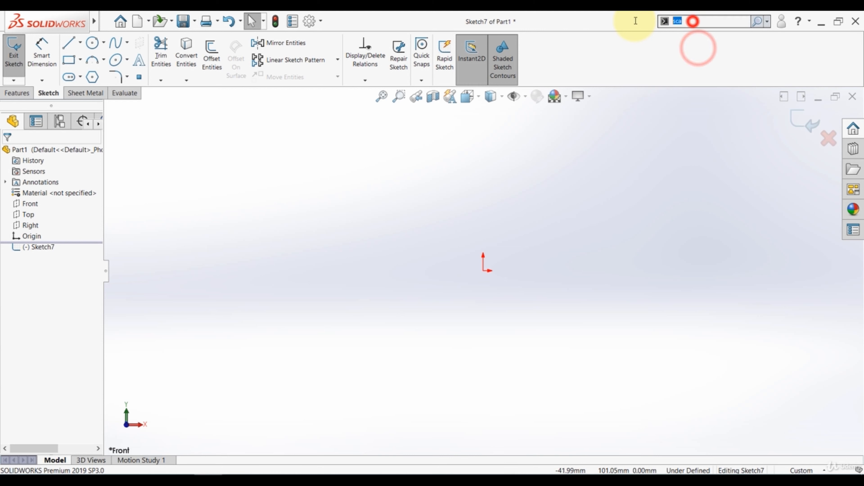
pyautogui.write('sket')
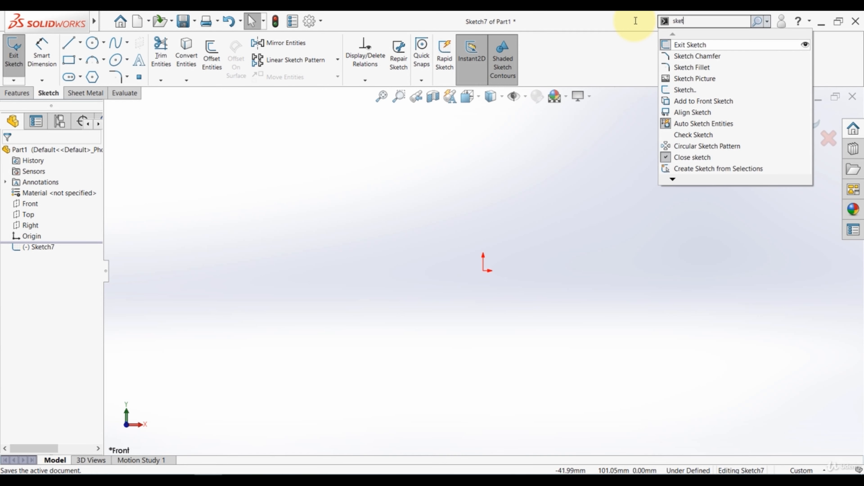
pyautogui.write('ch pi')
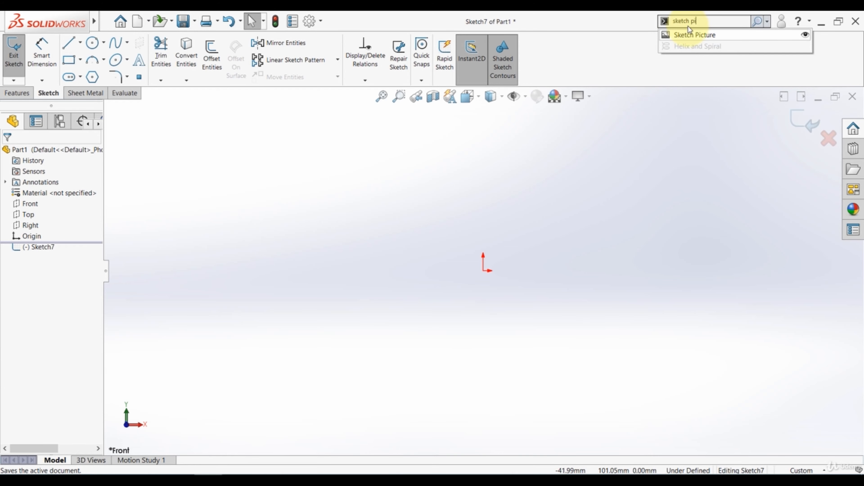
pyautogui.click(681, 34)
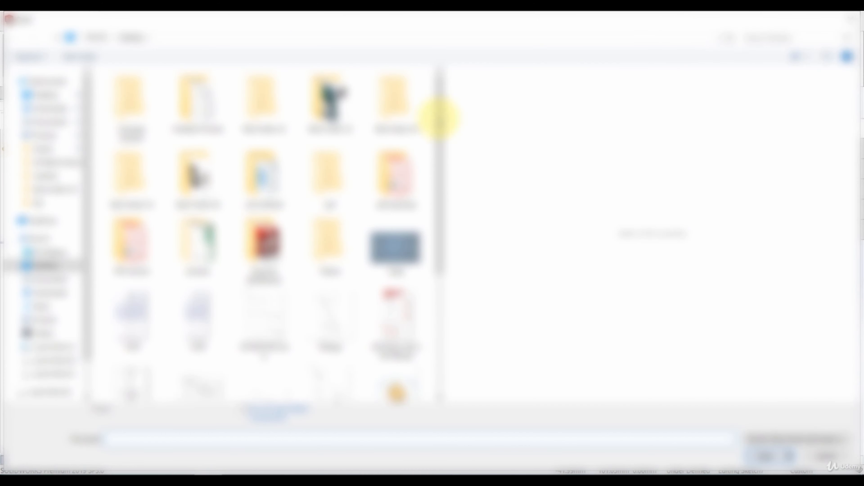
pyautogui.click(138, 310)
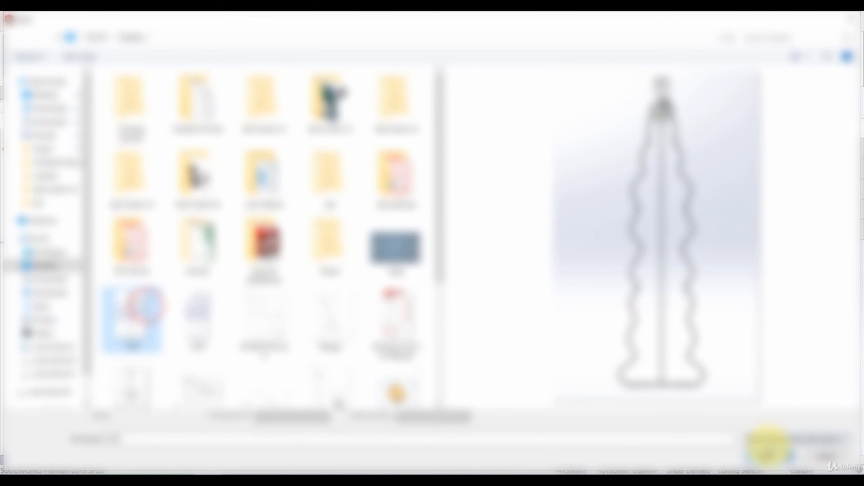
pyautogui.click(766, 457)
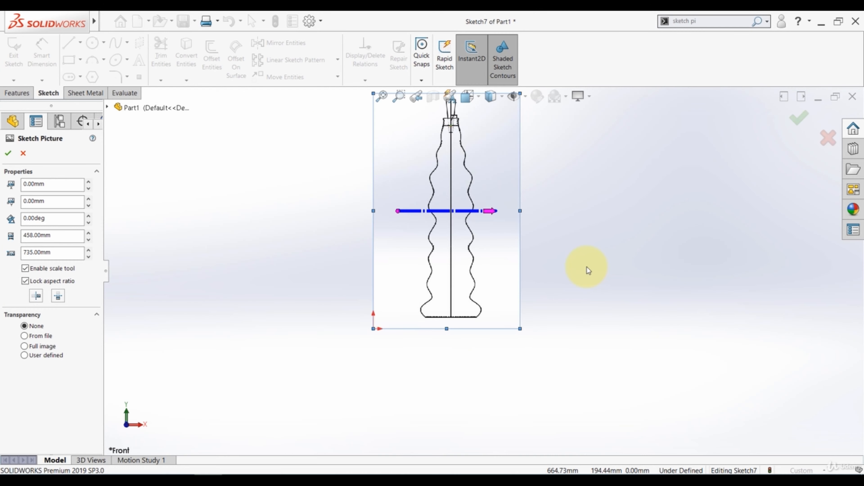
# Move the sketch picture to about X -242.2 mm, Y -35.1 mm so the centre of the bottle's base line sits on the origin.
pyautogui.scroll(2, 445, 352)
pyautogui.scroll(-4, 405, 321)
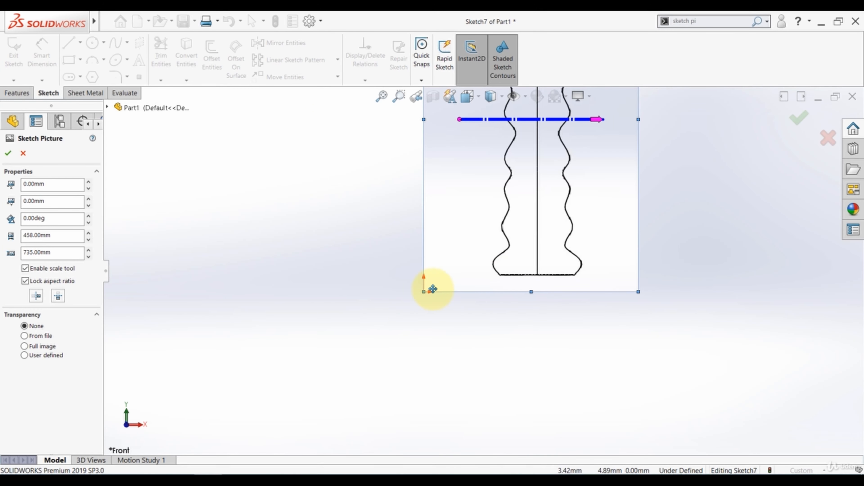
pyautogui.scroll(-3, 555, 246)
pyautogui.scroll(4, 552, 248)
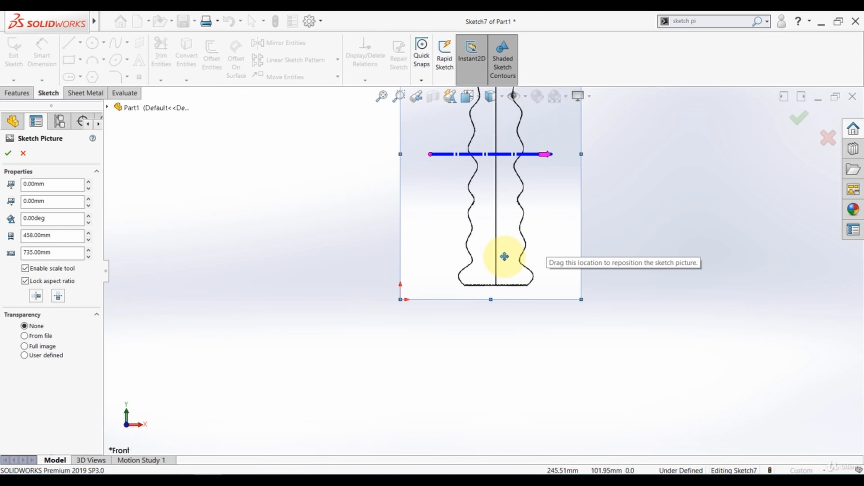
pyautogui.moveTo(505, 256)
pyautogui.mouseDown()
pyautogui.moveTo(409, 258)
pyautogui.moveTo(424, 247)
pyautogui.moveTo(420, 299)
pyautogui.mouseUp()
pyautogui.scroll(-10, 417, 276)
pyautogui.scroll(-6, 420, 367)
pyautogui.moveTo(457, 256); pyautogui.dragTo(450, 275)
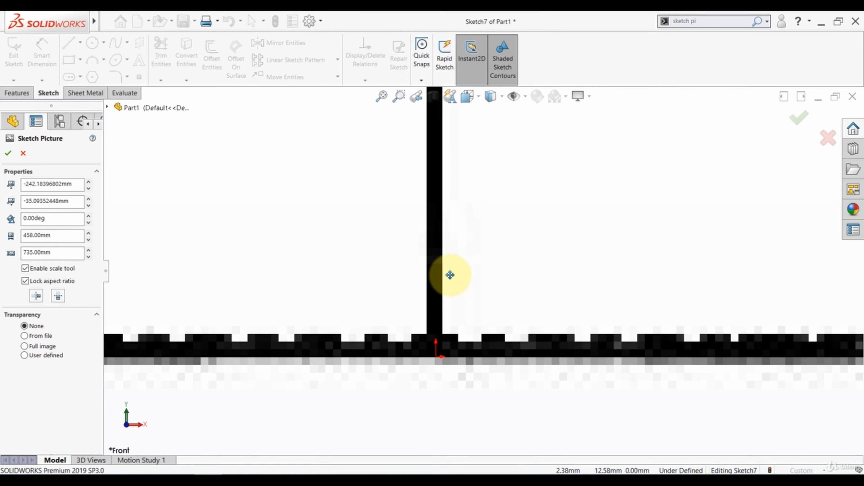
# Set the picture's transparency to Full image at 0.75, accept the picture and close the sketch.
pyautogui.scroll(12, 449, 275)
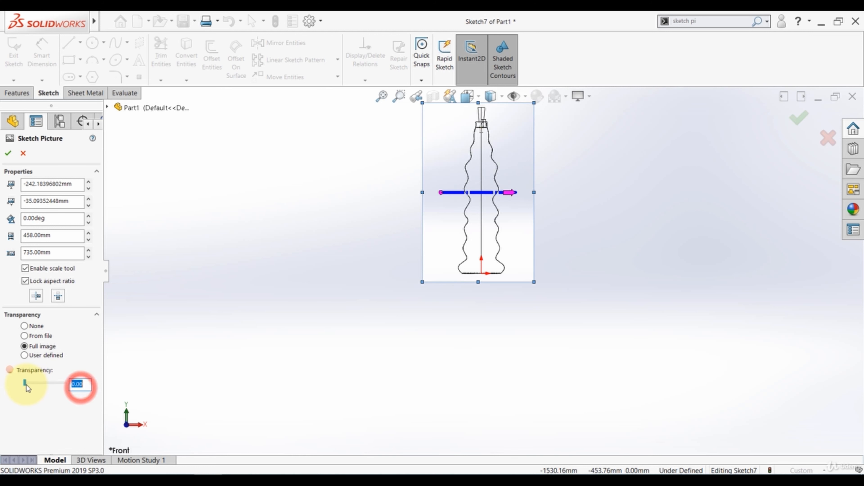
pyautogui.moveTo(26, 385); pyautogui.dragTo(54, 384)
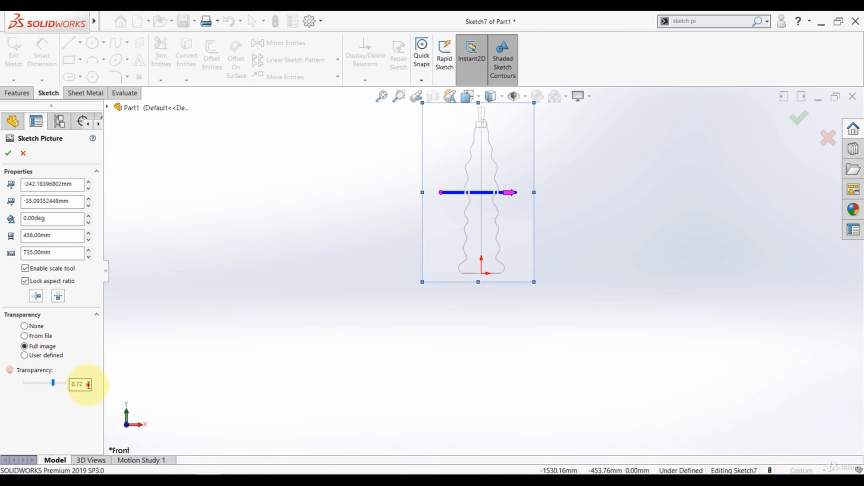
pyautogui.press('BackSpace')
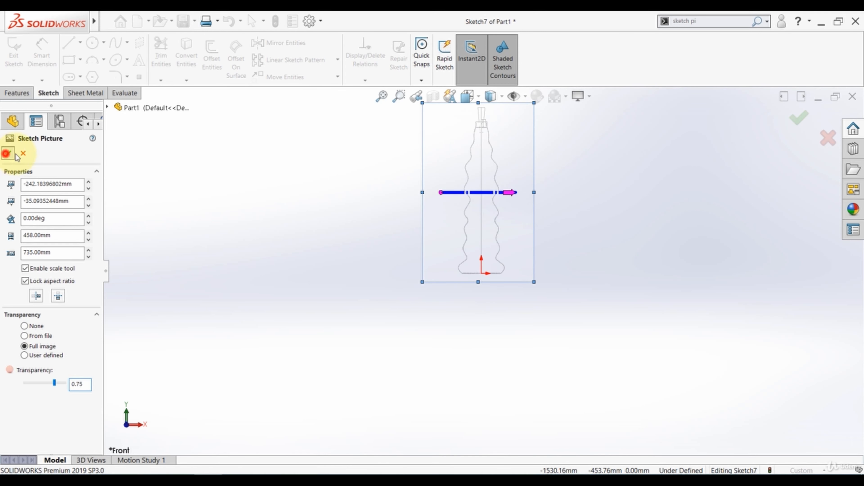
pyautogui.click(6, 154)
pyautogui.click(313, 291)
pyautogui.scroll(3, 416, 352)
pyautogui.moveTo(572, 237); pyautogui.dragTo(672, 173, button='middle')
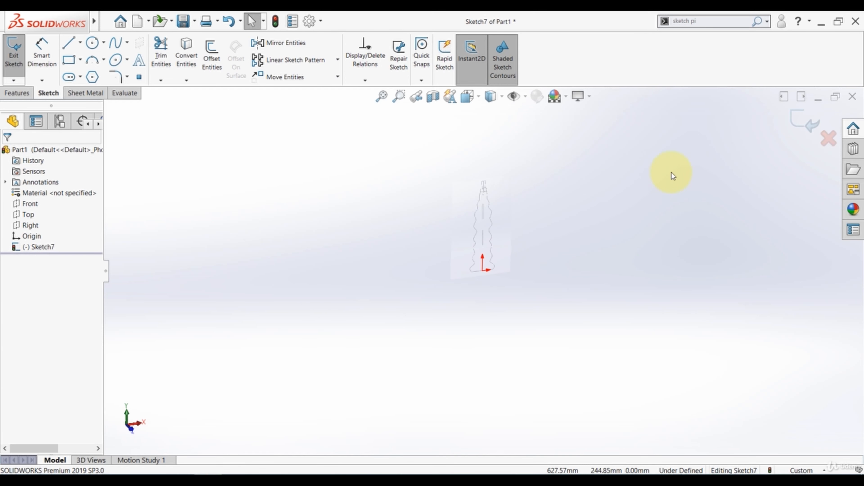
pyautogui.click(801, 120)
pyautogui.scroll(-4, 526, 230)
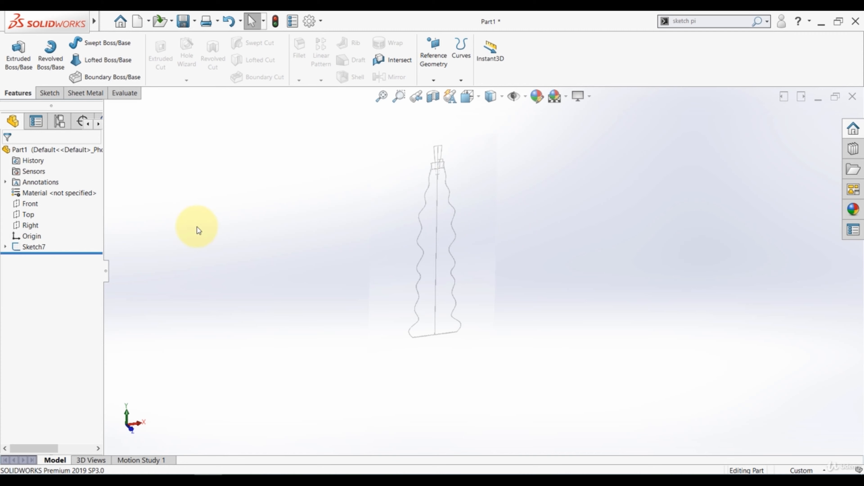
# Start a new sketch on the Right plane.
pyautogui.click(30, 226)
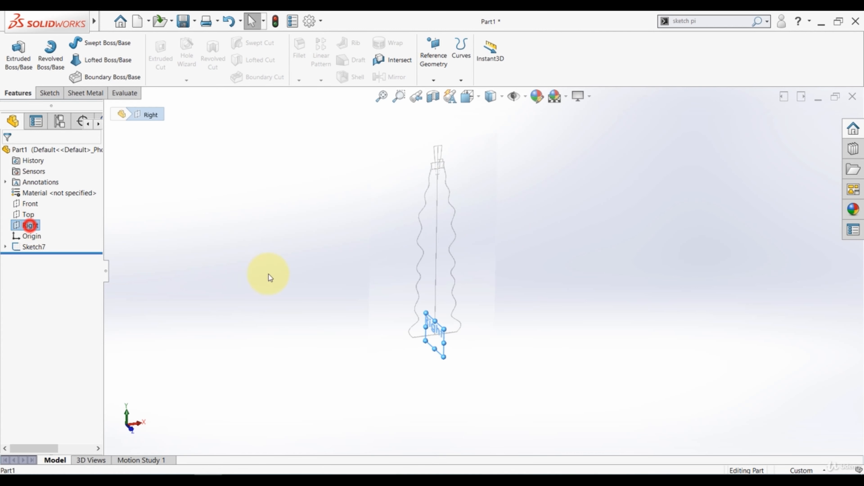
pyautogui.moveTo(270, 276)
pyautogui.mouseDown(button='middle')
pyautogui.moveTo(367, 251)
pyautogui.moveTo(378, 278)
pyautogui.moveTo(266, 282)
pyautogui.mouseUp(button='middle')
pyautogui.click(266, 279)
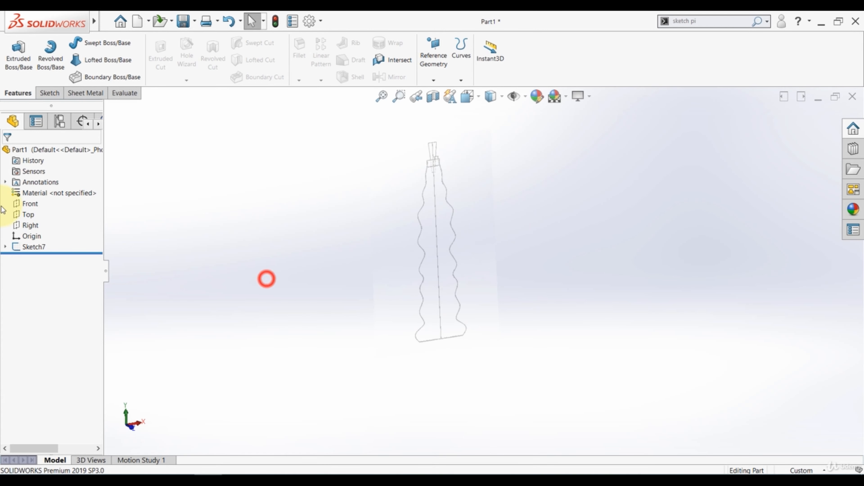
pyautogui.click(30, 226)
pyautogui.click(39, 215)
pyautogui.click(48, 247)
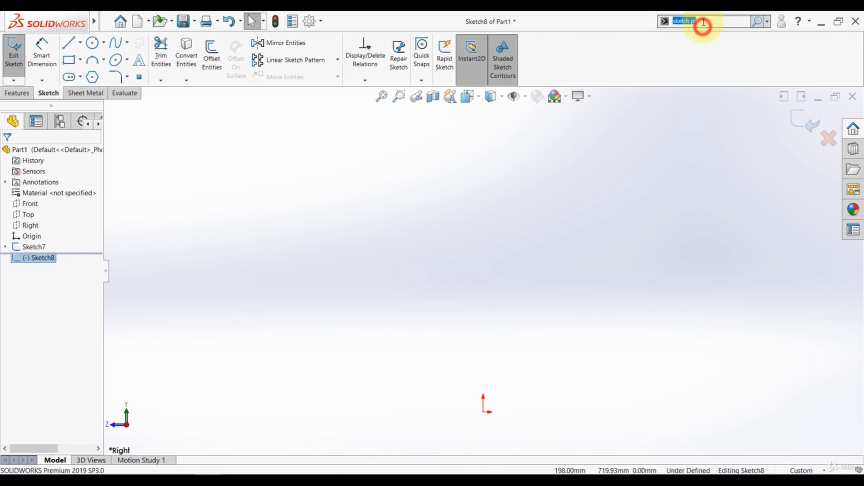
# Insert the second bottle outline with Sketch Picture and move it to about X -167.5 mm, Y -37.1 mm, placing its base line on the origin.
pyautogui.click(672, 34)
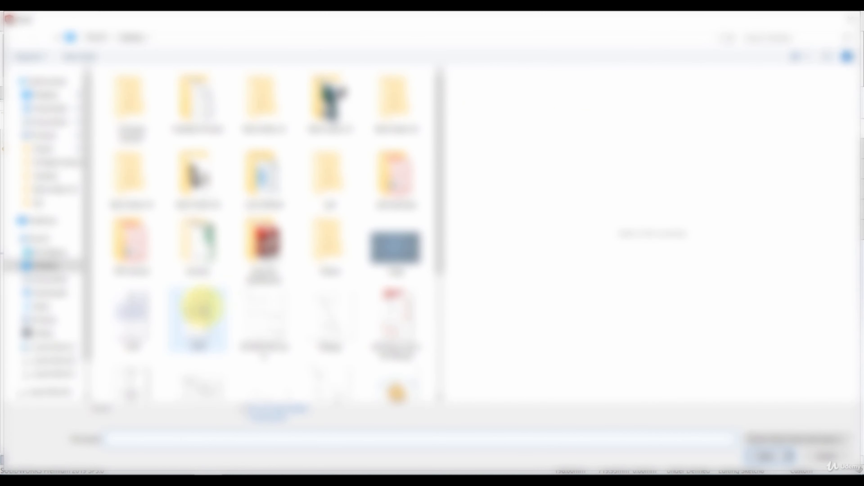
pyautogui.doubleClick(201, 306)
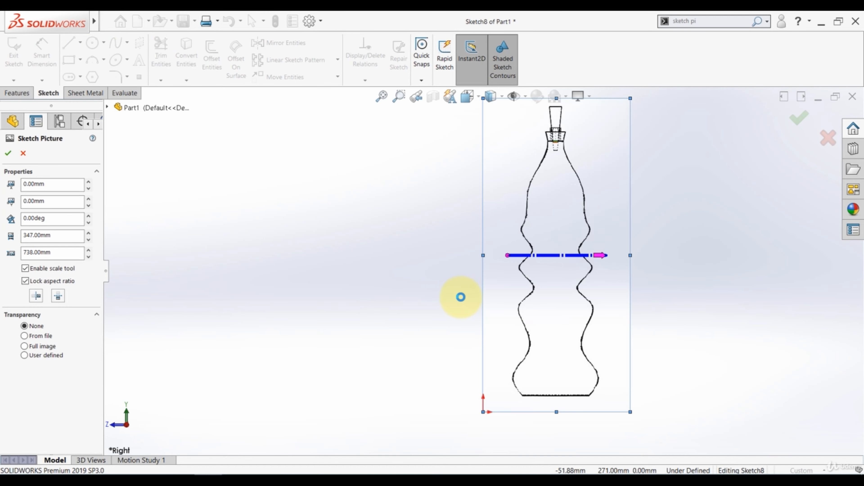
pyautogui.scroll(4, 507, 329)
pyautogui.scroll(-6, 511, 333)
pyautogui.moveTo(506, 258); pyautogui.dragTo(410, 276)
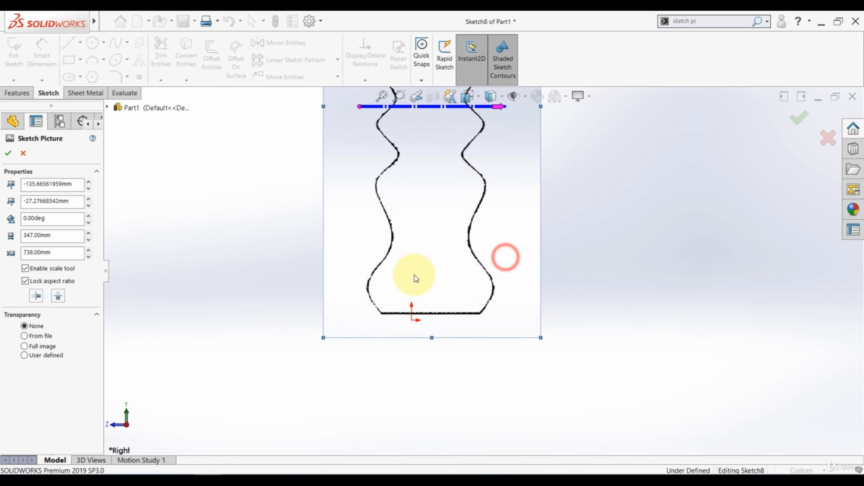
pyautogui.scroll(-5, 430, 309)
pyautogui.moveTo(440, 252)
pyautogui.mouseDown()
pyautogui.moveTo(410, 276)
pyautogui.moveTo(390, 274)
pyautogui.mouseUp()
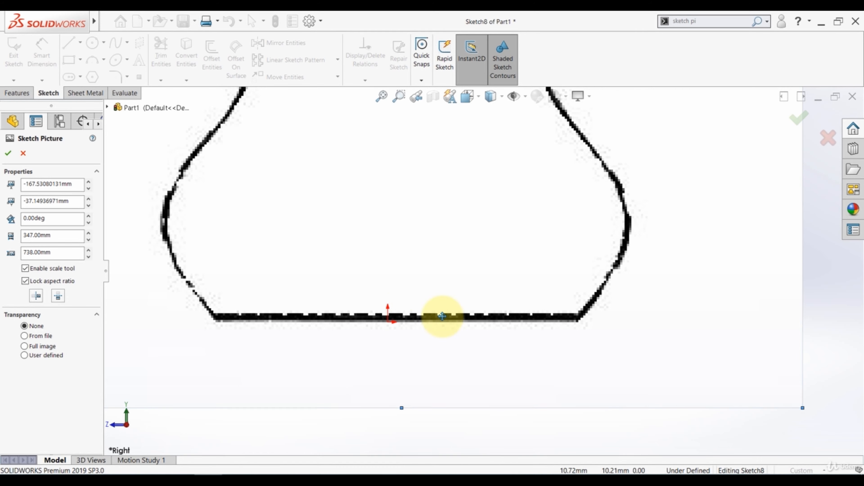
# Examine from several angles how the two bottle pictures line up at the stopper and neck.
pyautogui.scroll(6, 490, 326)
pyautogui.scroll(-5, 471, 170)
pyautogui.moveTo(469, 188); pyautogui.dragTo(456, 241, button='middle')
pyautogui.scroll(3, 427, 277)
pyautogui.scroll(-7, 426, 278)
pyautogui.scroll(5, 573, 242)
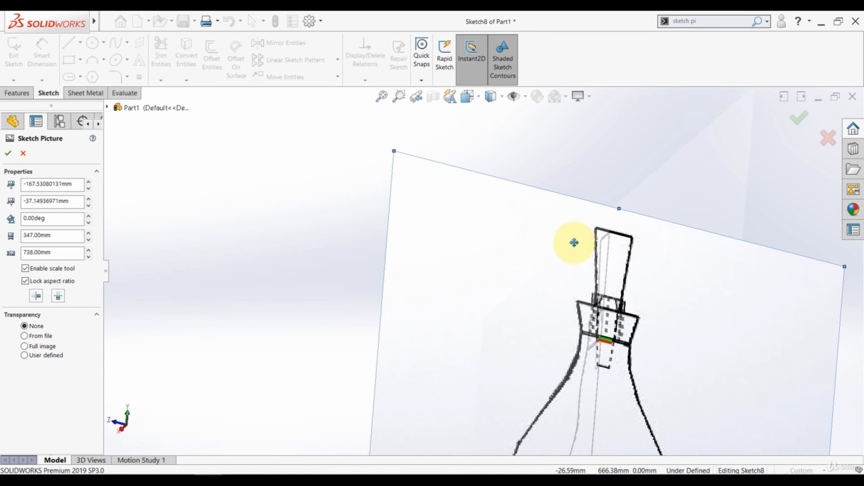
pyautogui.moveTo(573, 242); pyautogui.dragTo(510, 276, button='middle')
pyautogui.scroll(-8, 547, 259)
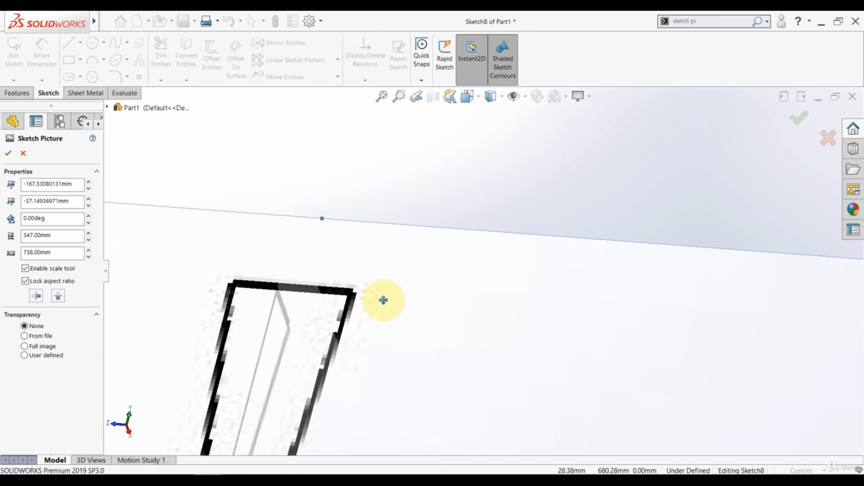
pyautogui.scroll(-5, 316, 303)
pyautogui.scroll(4, 289, 299)
pyautogui.moveTo(305, 276); pyautogui.dragTo(301, 273, button='middle')
pyautogui.scroll(5, 399, 284)
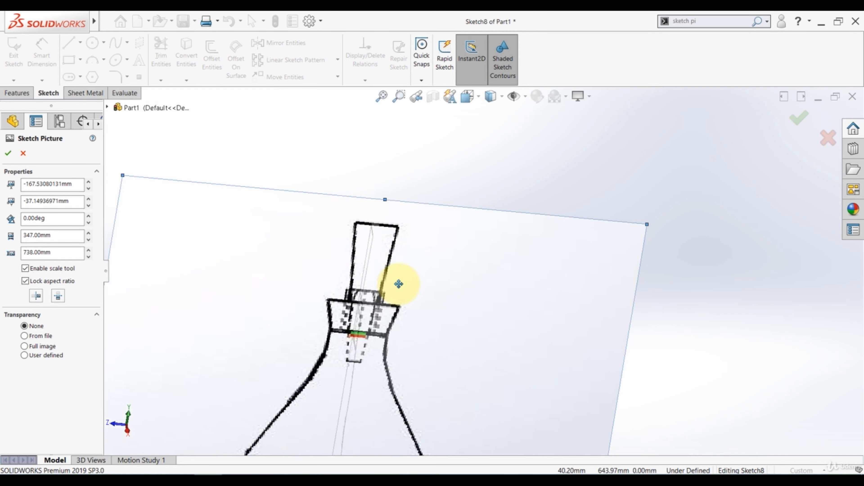
pyautogui.scroll(-7, 391, 272)
pyautogui.scroll(6, 349, 258)
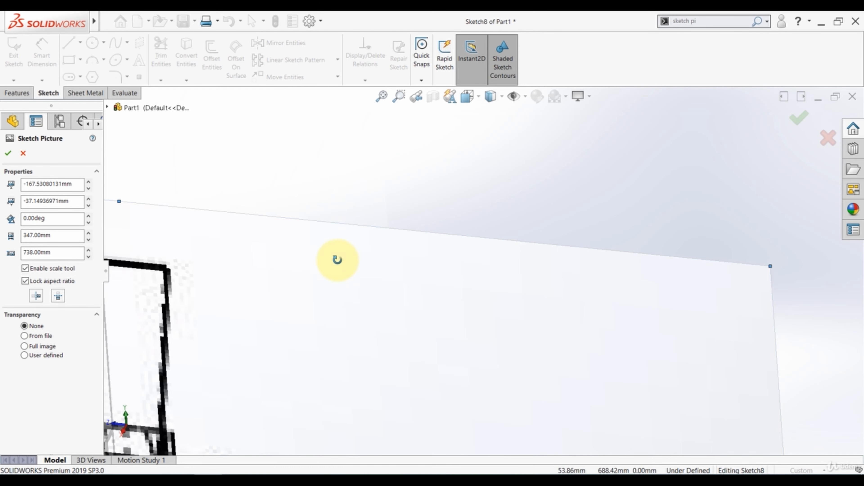
pyautogui.scroll(-6, 351, 287)
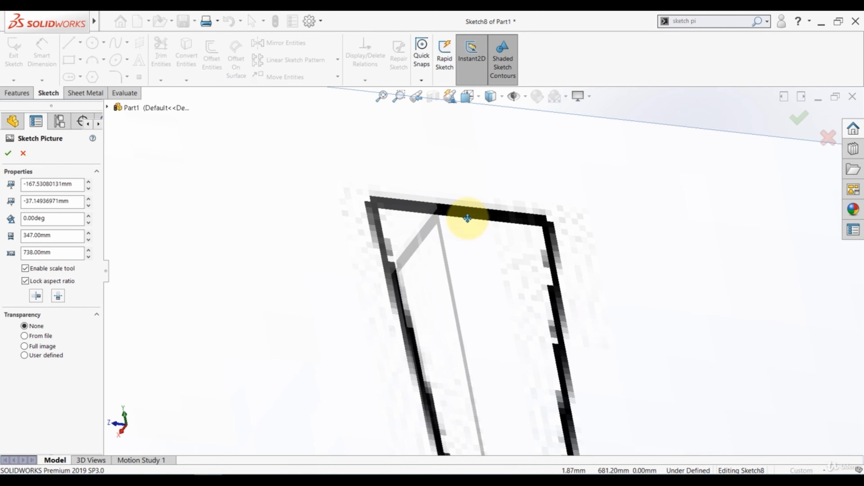
pyautogui.scroll(6, 392, 206)
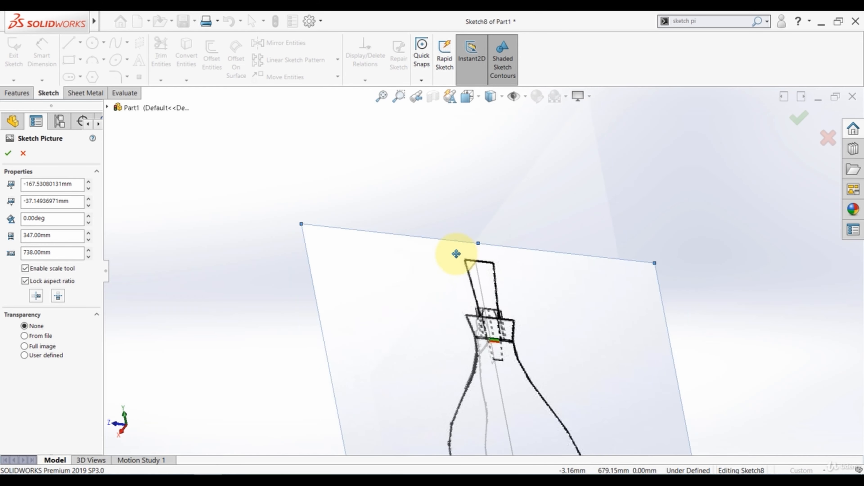
pyautogui.scroll(6, 350, 271)
pyautogui.moveTo(349, 271); pyautogui.dragTo(368, 218, button='middle')
pyautogui.scroll(3, 373, 241)
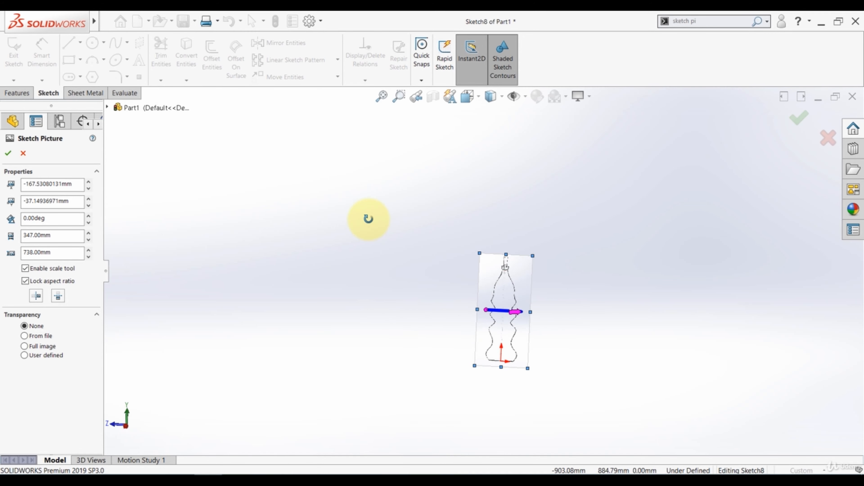
# Return to the Right view and shift the picture horizontally to about X -172.2 mm, centring its base line on the origin.
pyautogui.press('space')
pyautogui.click(329, 287)
pyautogui.scroll(-3, 482, 368)
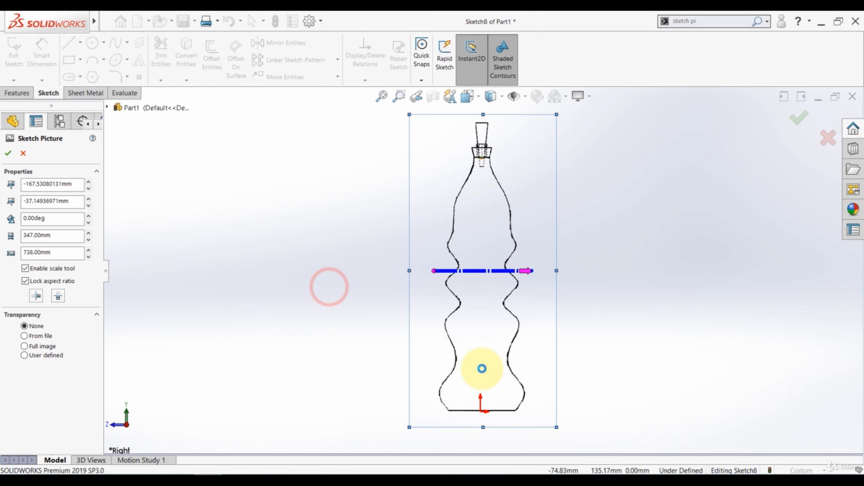
pyautogui.scroll(-5, 473, 381)
pyautogui.moveTo(438, 342); pyautogui.dragTo(426, 342)
pyautogui.scroll(6, 513, 345)
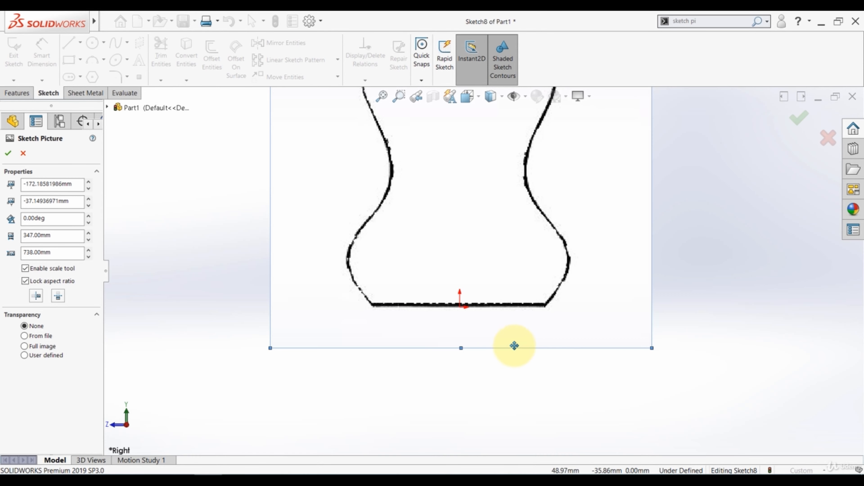
# Set the picture's transparency to Full image at 0.75, accept the picture and exit the Right-plane sketch.
pyautogui.scroll(-5, 485, 146)
pyautogui.moveTo(465, 150); pyautogui.dragTo(449, 204, button='middle')
pyautogui.scroll(1, 449, 204)
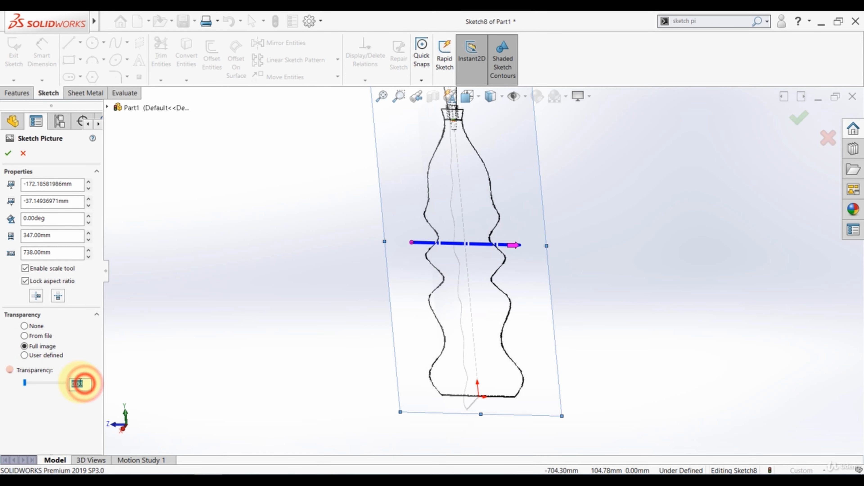
pyautogui.write('5')
pyautogui.press('Return')
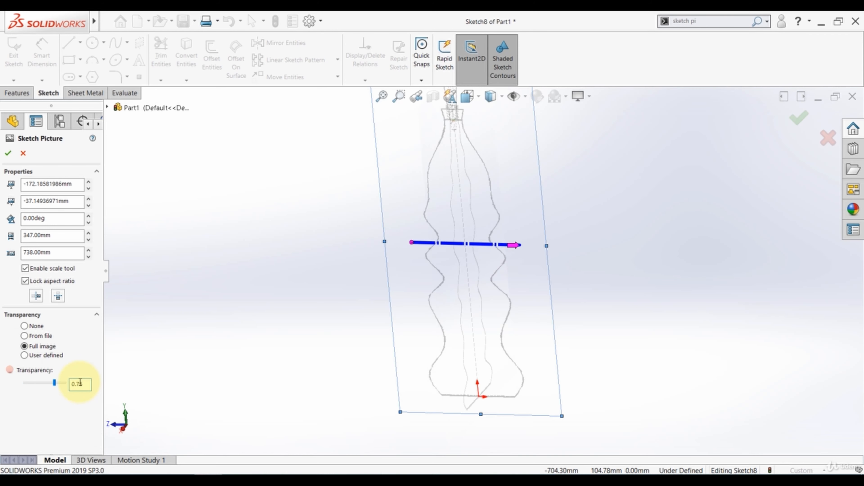
pyautogui.click(9, 153)
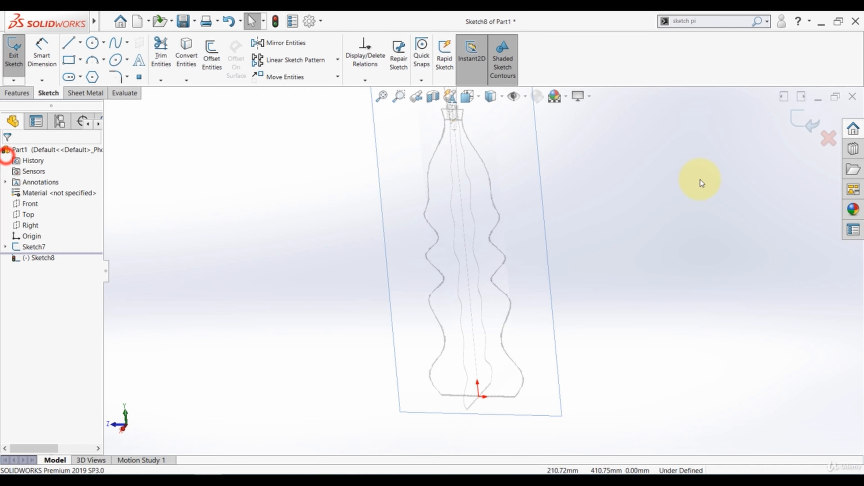
pyautogui.click(799, 117)
# Open the Front-plane picture sketch, Sketch7, for editing and view it normal to its plane.
pyautogui.scroll(3, 425, 315)
pyautogui.moveTo(424, 315)
pyautogui.mouseDown(button='middle')
pyautogui.moveTo(378, 340)
pyautogui.moveTo(407, 409)
pyautogui.moveTo(484, 205)
pyautogui.moveTo(471, 341)
pyautogui.moveTo(476, 265)
pyautogui.moveTo(544, 293)
pyautogui.moveTo(281, 263)
pyautogui.mouseUp(button='middle')
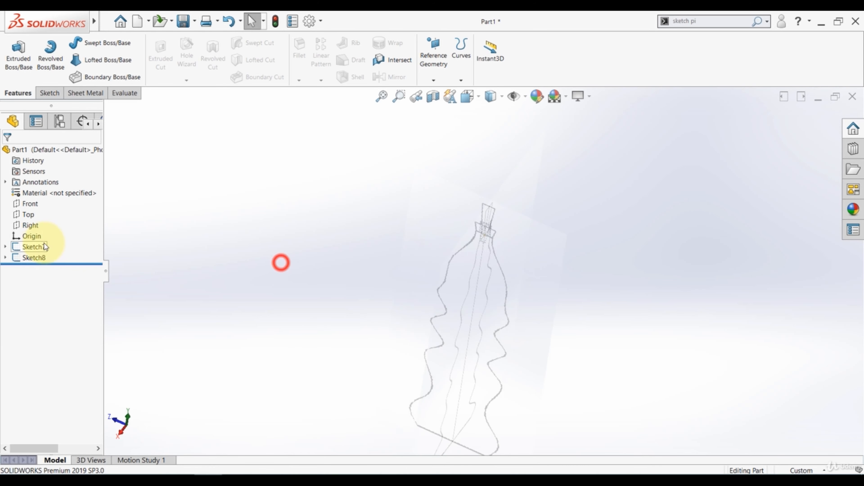
pyautogui.click(37, 247)
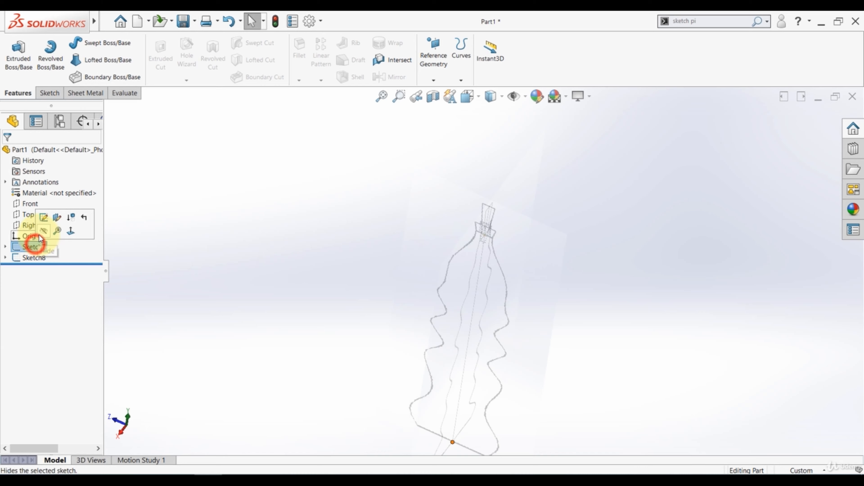
pyautogui.click(44, 218)
pyautogui.click(36, 247)
pyautogui.click(62, 236)
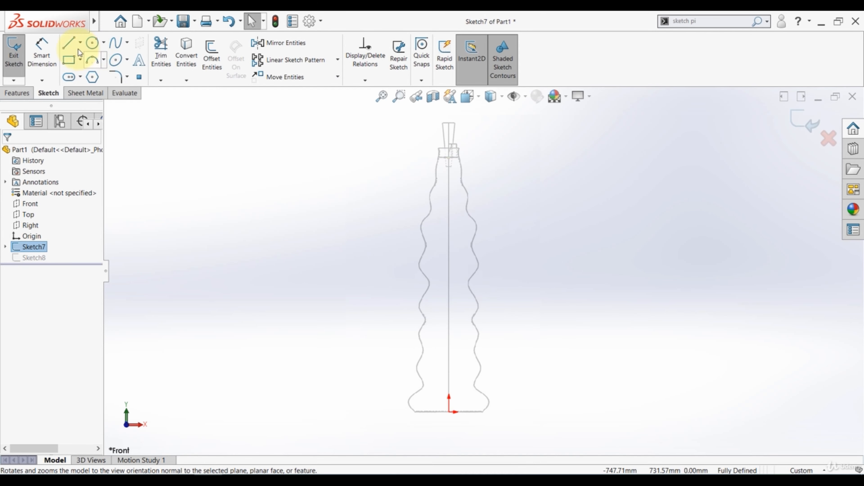
# Draw a horizontal midpoint line about 156 mm long over the picture's base line, centred on the origin.
pyautogui.click(80, 43)
pyautogui.click(70, 81)
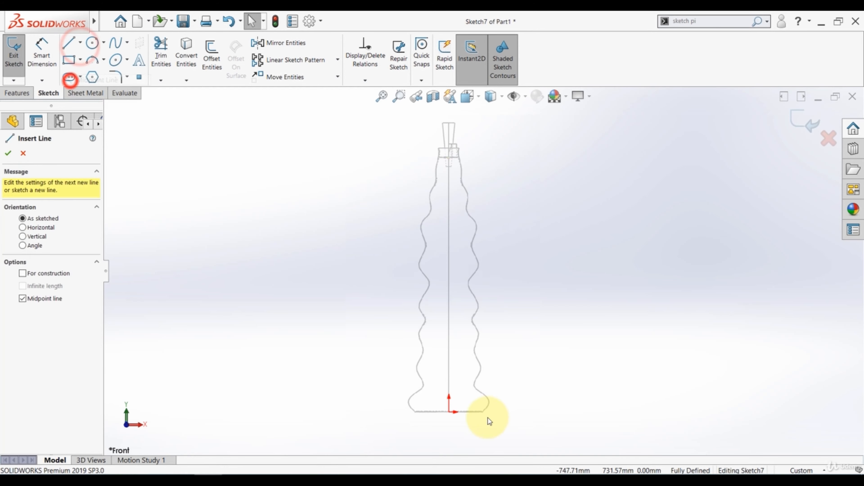
pyautogui.scroll(-5, 450, 396)
pyautogui.scroll(-3, 451, 397)
pyautogui.click(387, 321)
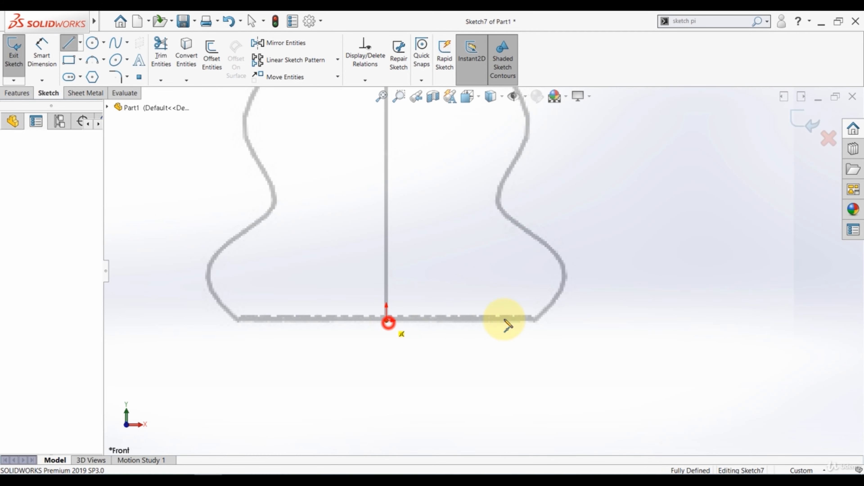
pyautogui.scroll(-5, 534, 324)
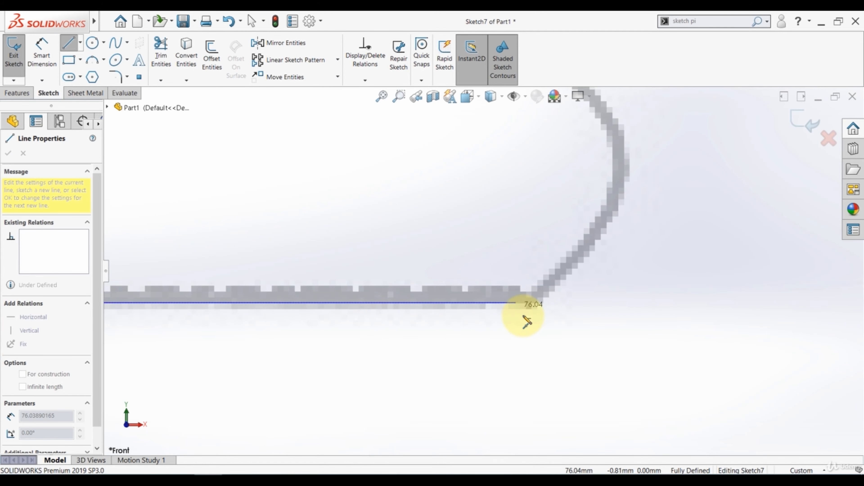
pyautogui.click(525, 303)
pyautogui.press('Escape')
pyautogui.press('Escape')
pyautogui.scroll(7, 530, 349)
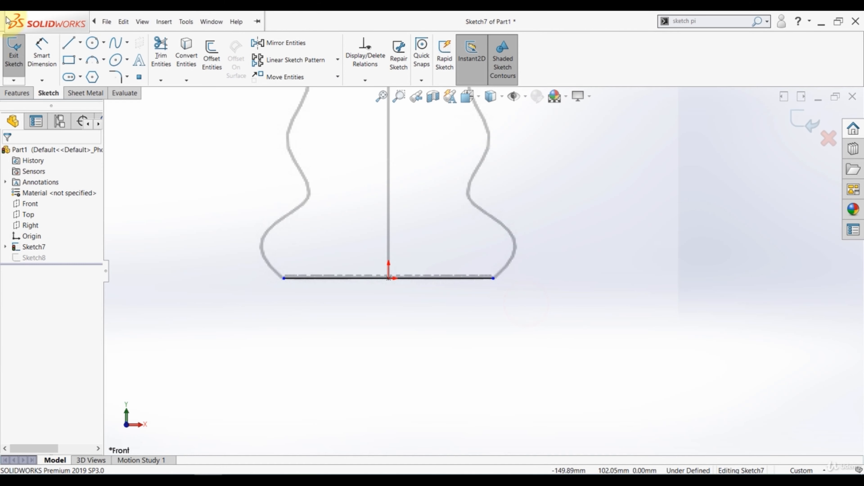
# Dimension the base line's length below the line, keeping the length as drawn.
pyautogui.click(48, 43)
pyautogui.click(430, 279)
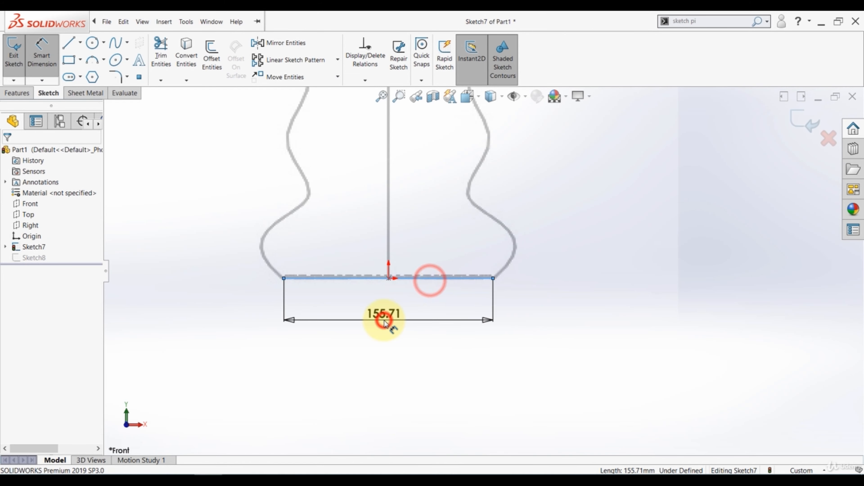
pyautogui.click(385, 323)
pyautogui.press('Return')
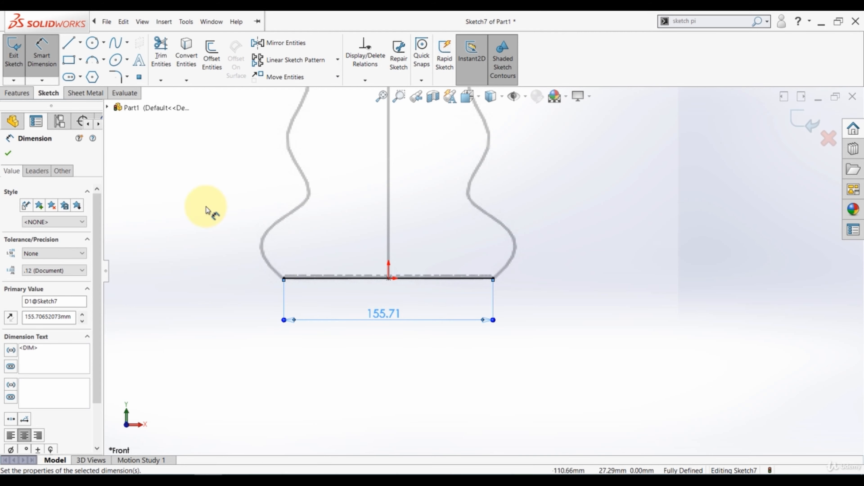
# Trace the bottle picture's right-hand outline with one spline from the base line's right endpoint, through each wave, to the top corner of the neck.
pyautogui.click(116, 42)
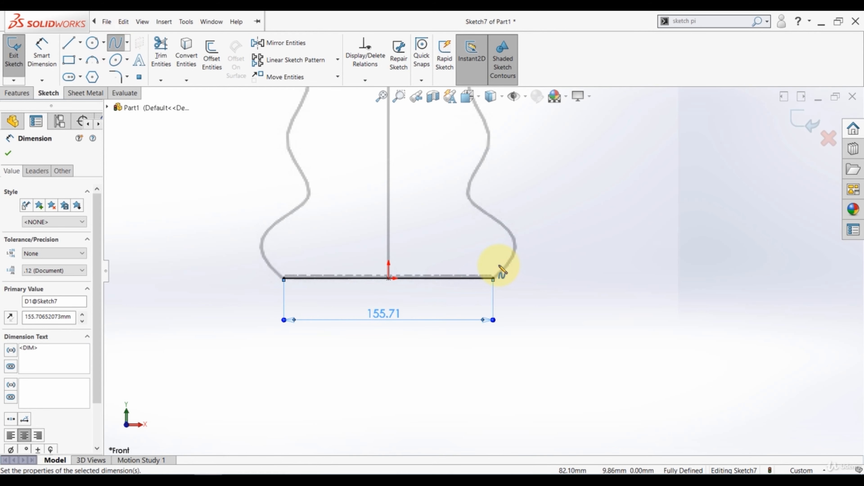
pyautogui.scroll(-4, 499, 268)
pyautogui.click(480, 302)
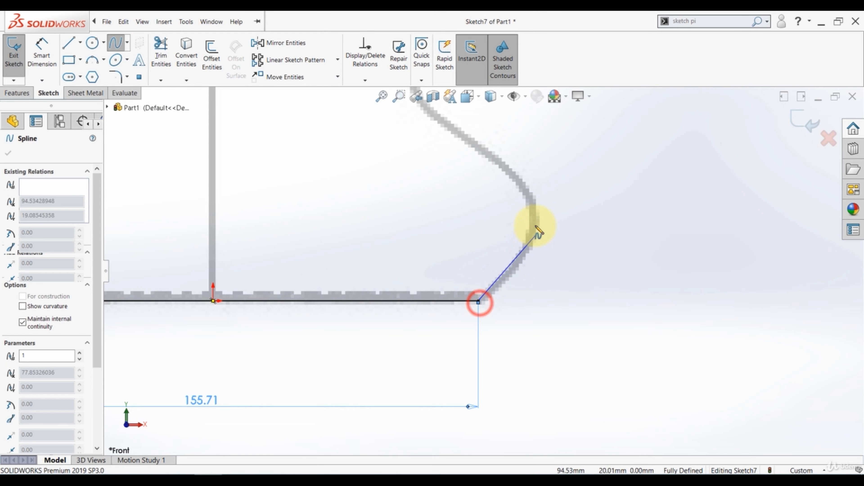
pyautogui.click(535, 219)
pyautogui.scroll(3, 488, 218)
pyautogui.scroll(-2, 480, 227)
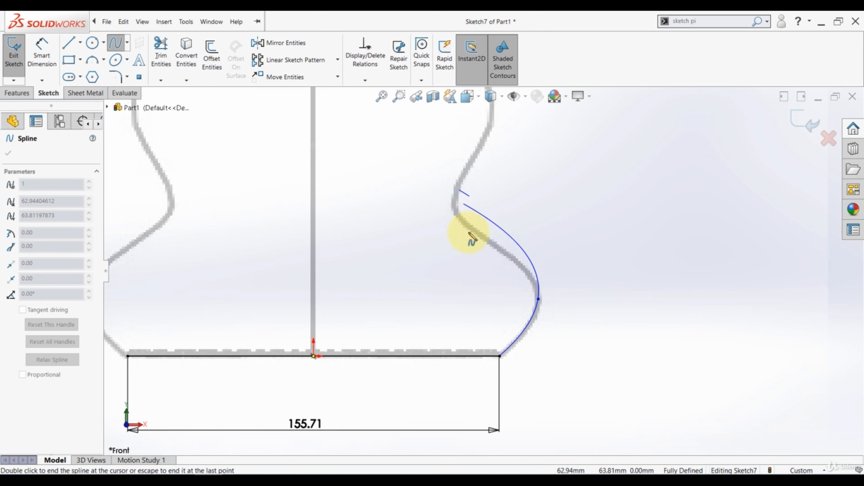
pyautogui.click(468, 224)
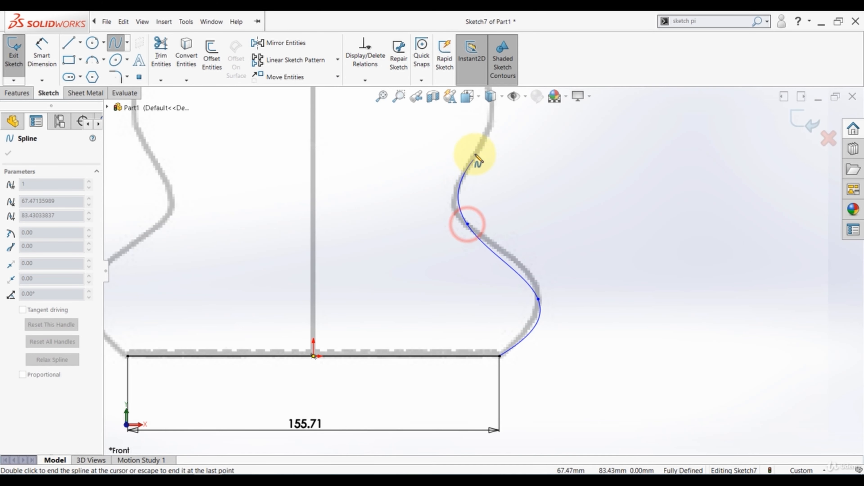
pyautogui.click(481, 150)
pyautogui.scroll(2, 464, 193)
pyautogui.scroll(-2, 486, 184)
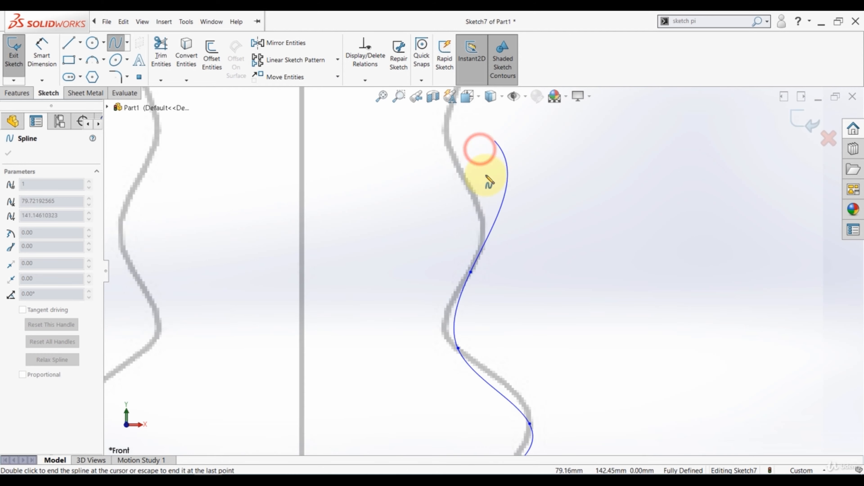
pyautogui.click(482, 217)
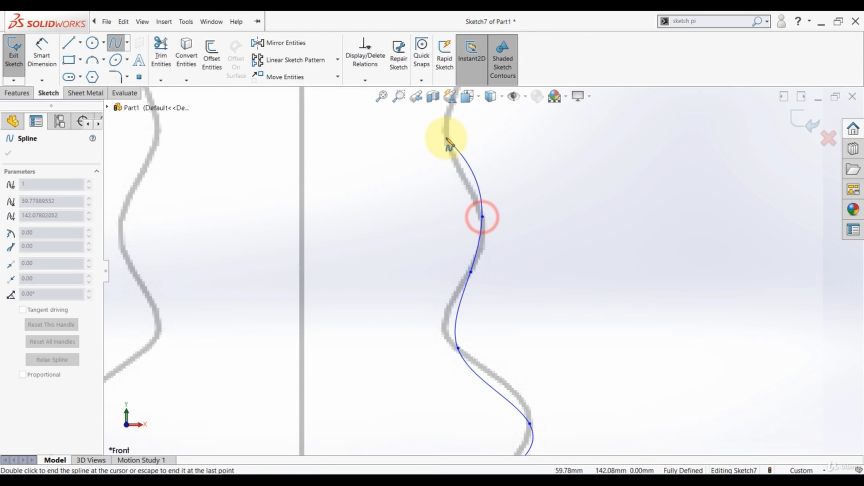
pyautogui.click(446, 138)
pyautogui.scroll(2, 492, 135)
pyautogui.scroll(-2, 472, 176)
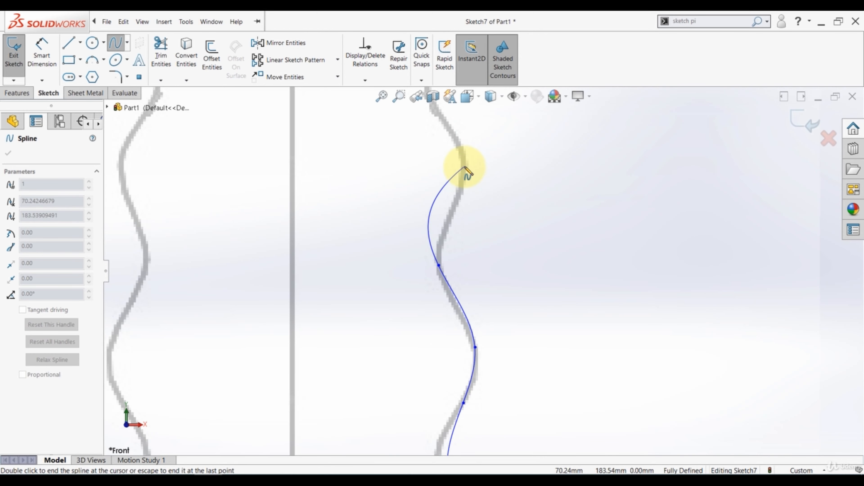
pyautogui.click(465, 167)
pyautogui.scroll(2, 458, 204)
pyautogui.scroll(-2, 477, 209)
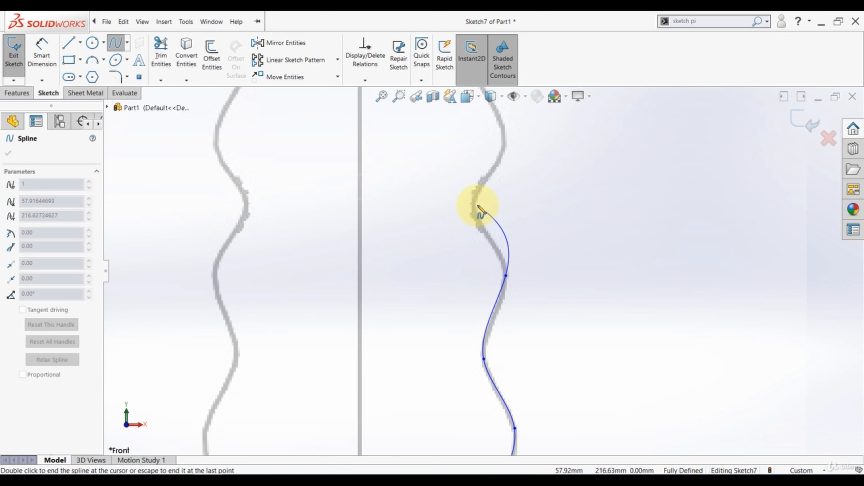
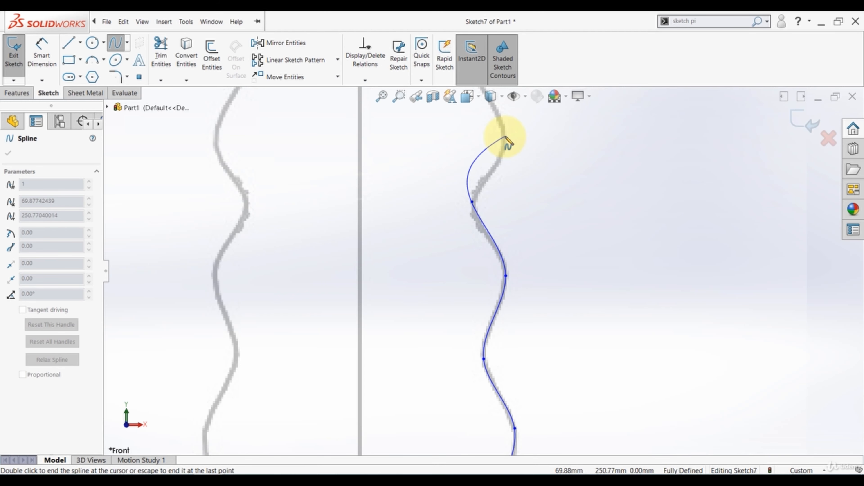
pyautogui.click(507, 138)
pyautogui.scroll(2, 469, 187)
pyautogui.scroll(-2, 478, 167)
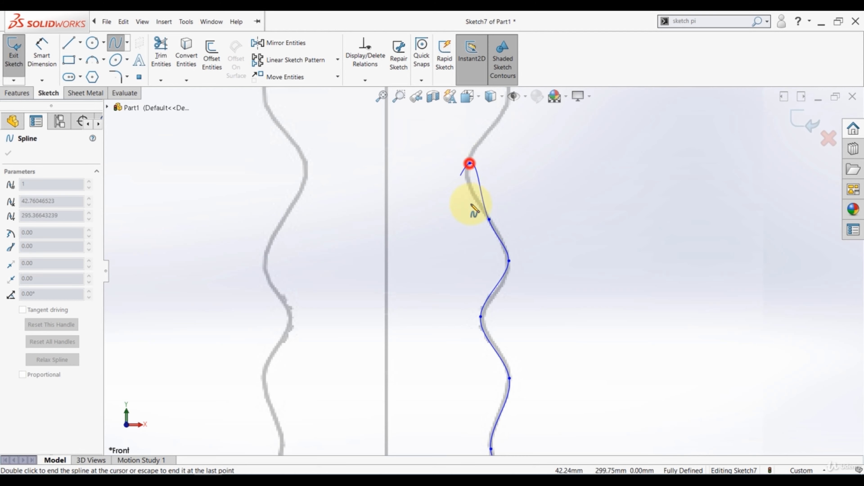
pyautogui.scroll(3, 472, 206)
pyautogui.scroll(-3, 480, 167)
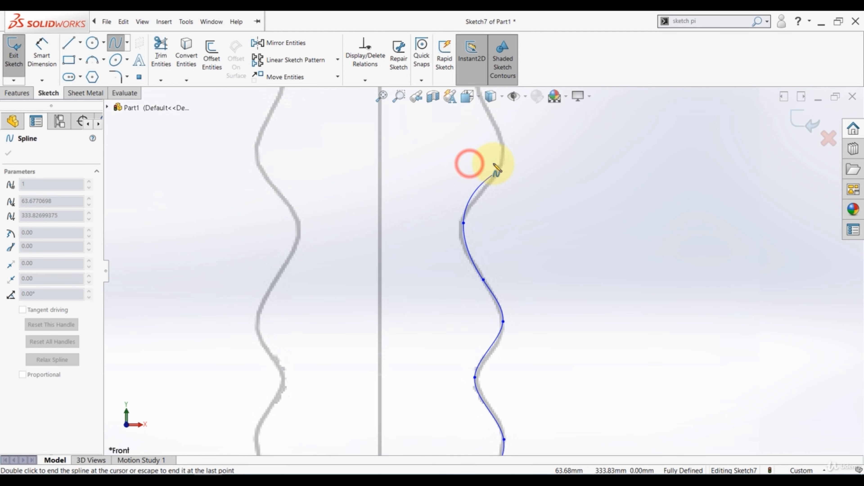
pyautogui.click(503, 142)
pyautogui.scroll(3, 492, 201)
pyautogui.scroll(-3, 478, 188)
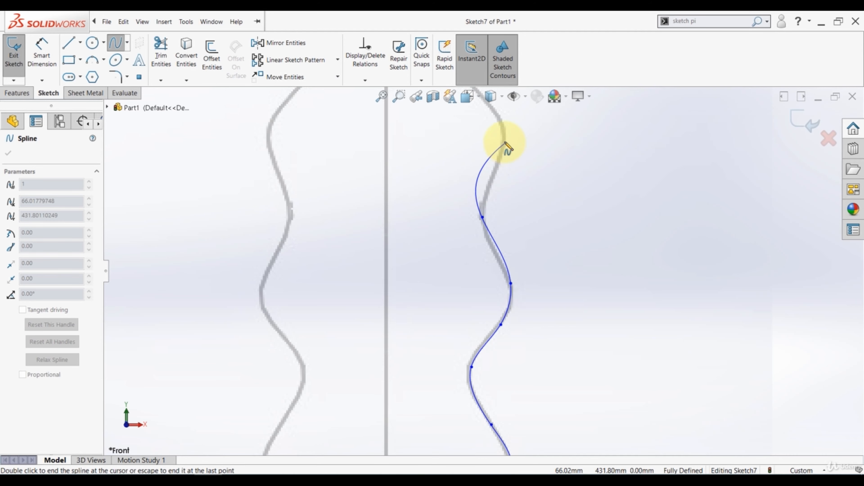
pyautogui.scroll(2, 498, 150)
pyautogui.scroll(-3, 483, 184)
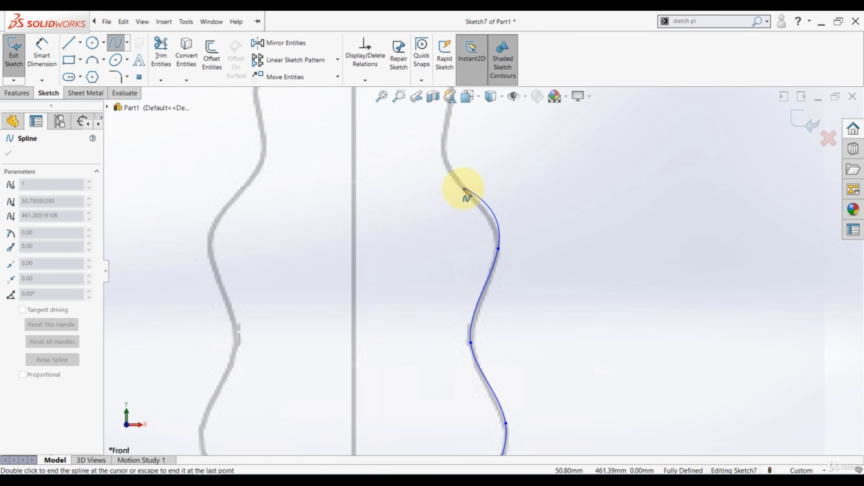
pyautogui.click(466, 190)
pyautogui.click(444, 155)
pyautogui.scroll(2, 473, 205)
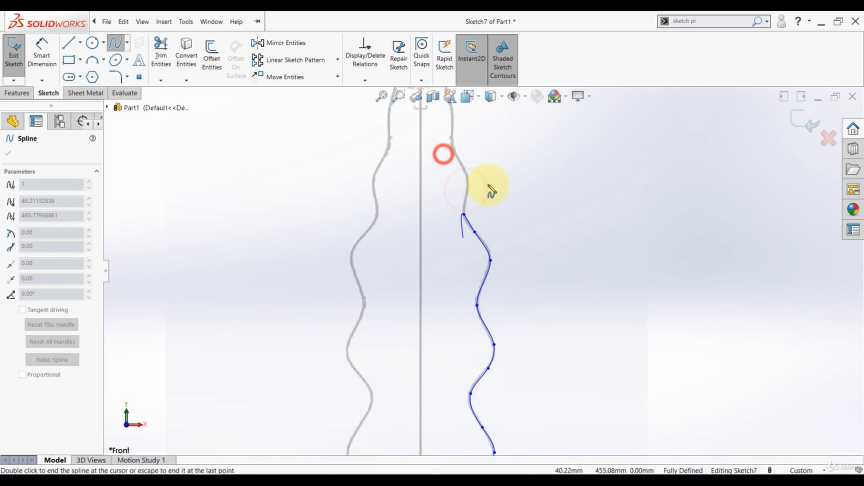
pyautogui.scroll(-3, 454, 208)
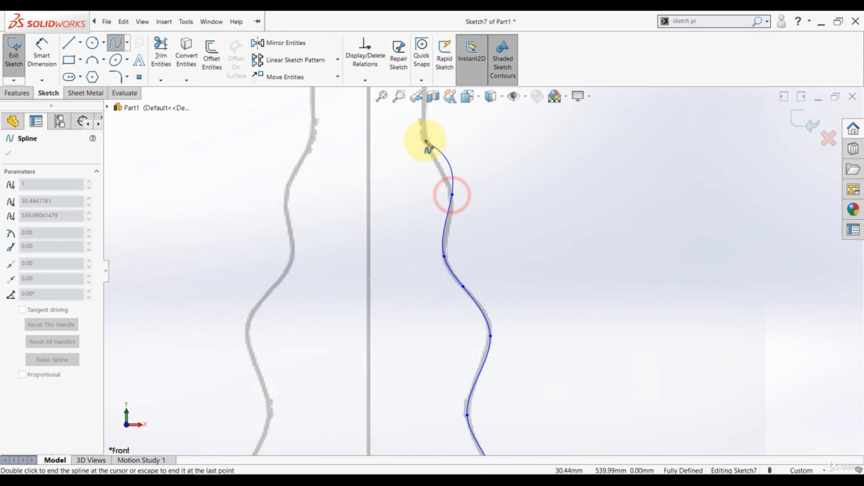
pyautogui.scroll(3, 471, 184)
pyautogui.scroll(-2, 436, 204)
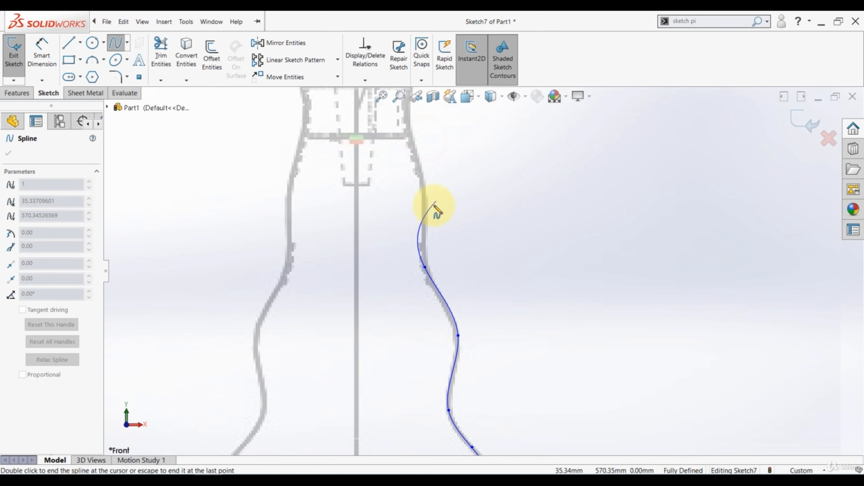
pyautogui.click(410, 138)
pyautogui.scroll(2, 415, 193)
pyautogui.scroll(-3, 471, 221)
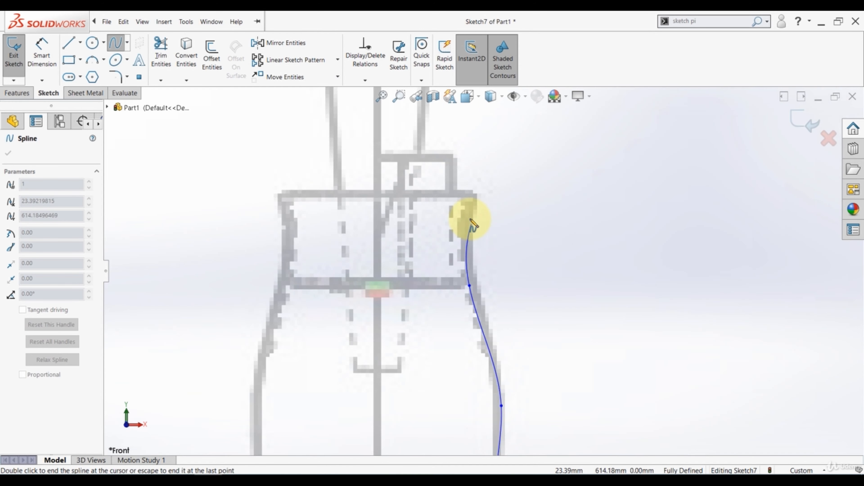
pyautogui.press('Escape')
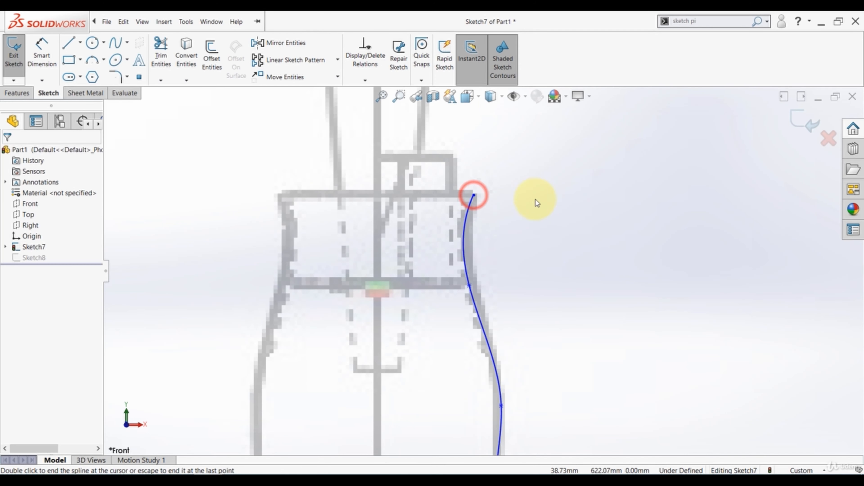
# Draw a vertical centerline about 622 mm long from the origin up to the top edge of the bottle neck.
pyautogui.scroll(6, 551, 292)
pyautogui.scroll(-4, 552, 417)
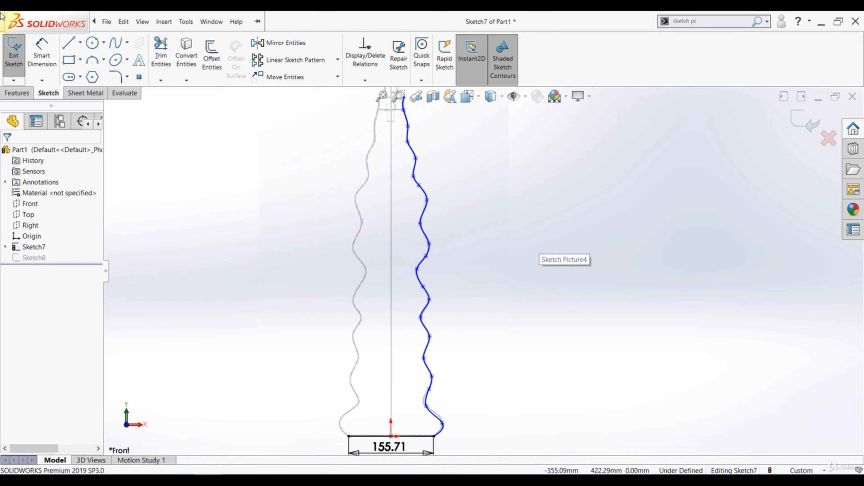
pyautogui.click(80, 43)
pyautogui.click(74, 71)
pyautogui.click(391, 435)
pyautogui.scroll(3, 405, 305)
pyautogui.scroll(-3, 397, 232)
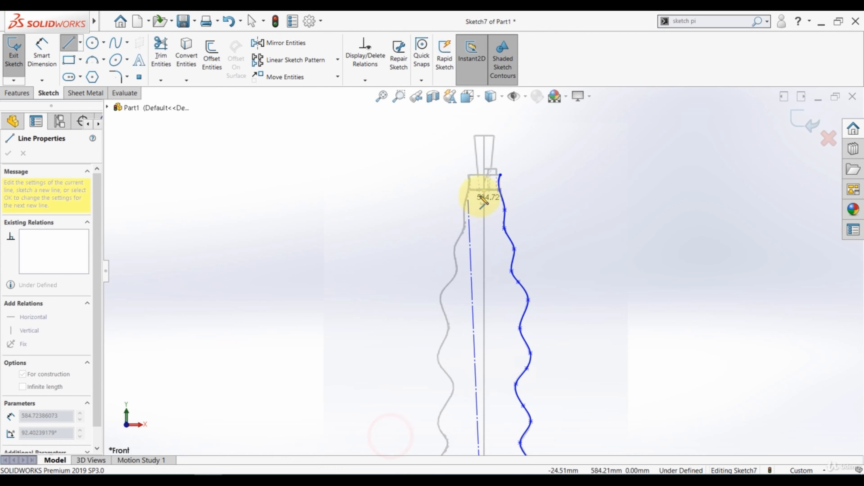
pyautogui.click(483, 175)
pyautogui.press('Escape')
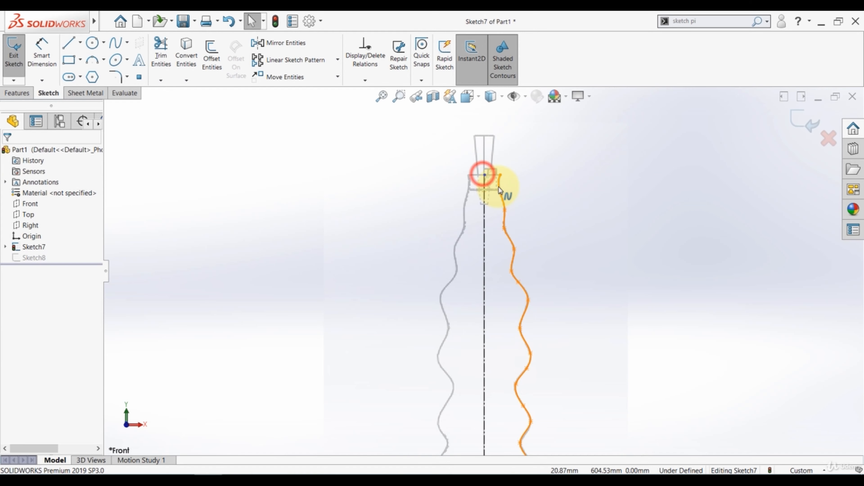
# Mirror the outline spline about the vertical centerline, keeping the original as a copy.
pyautogui.scroll(-4, 498, 186)
pyautogui.scroll(3, 503, 231)
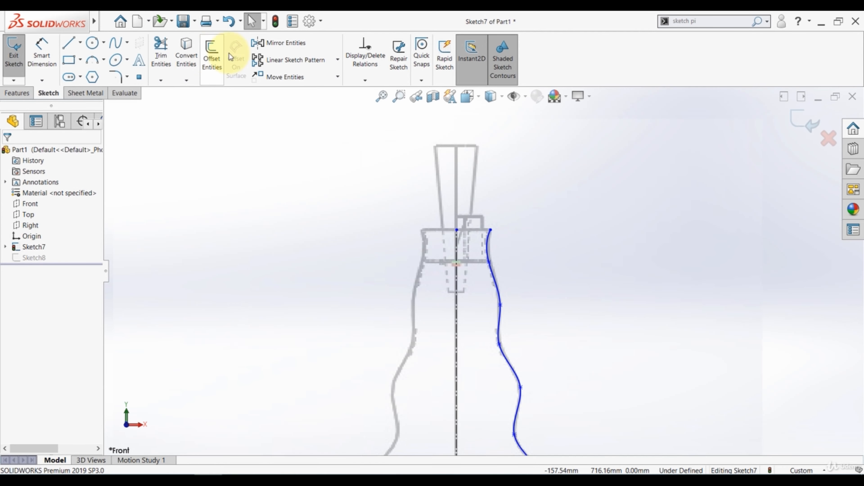
pyautogui.click(275, 43)
pyautogui.click(495, 285)
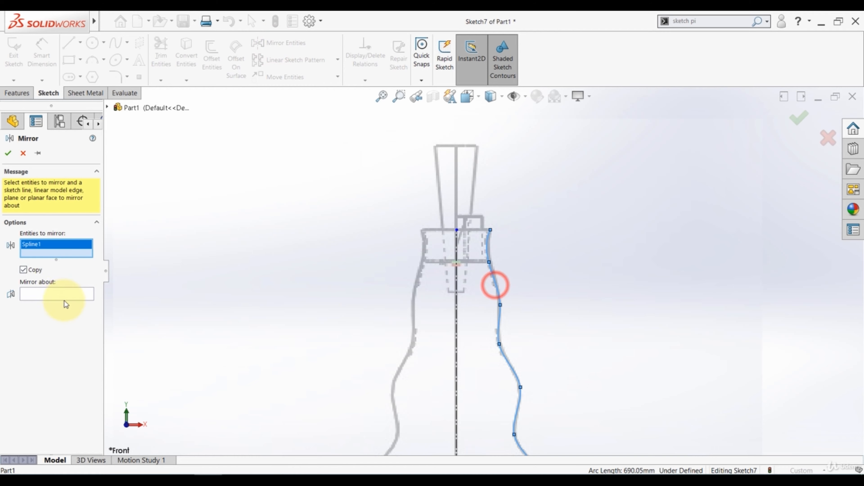
pyautogui.click(65, 291)
pyautogui.click(456, 291)
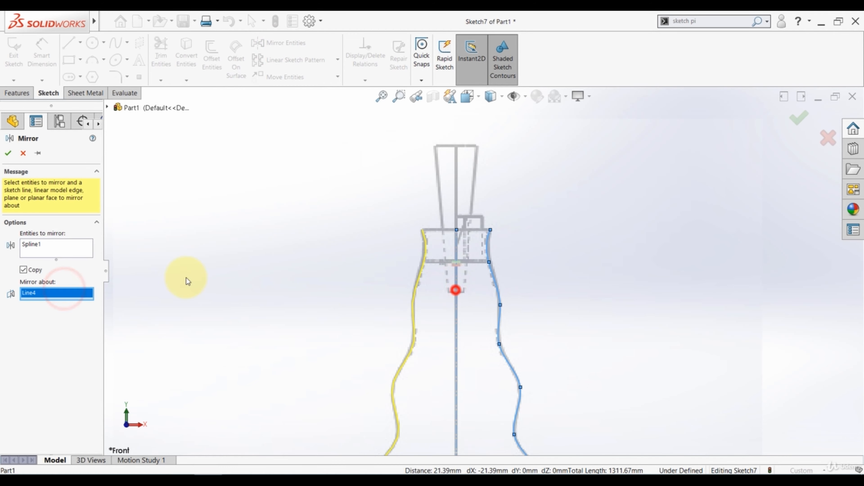
pyautogui.click(7, 152)
# Add a horizontal relation between the top endpoints of both splines and the centerline, and exit the Front-plane sketch.
pyautogui.scroll(-5, 472, 239)
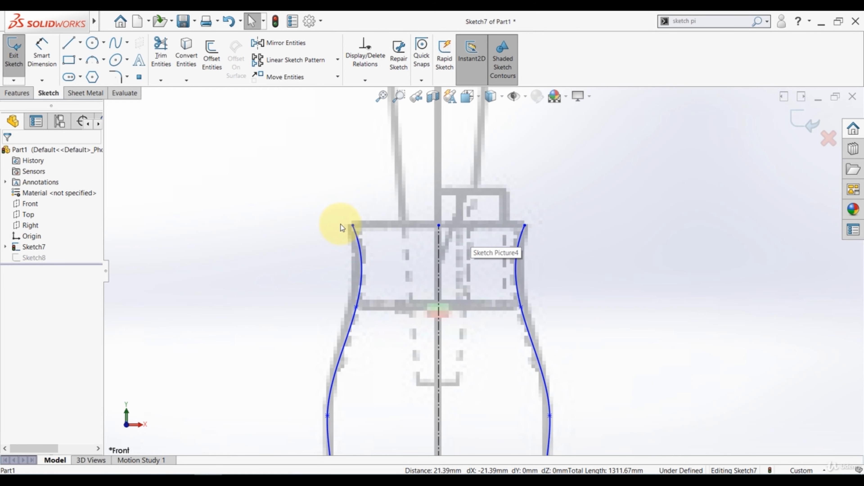
pyautogui.click(353, 226)
pyautogui.keyDown('ctrl'); pyautogui.click(438, 226); pyautogui.keyUp('ctrl')
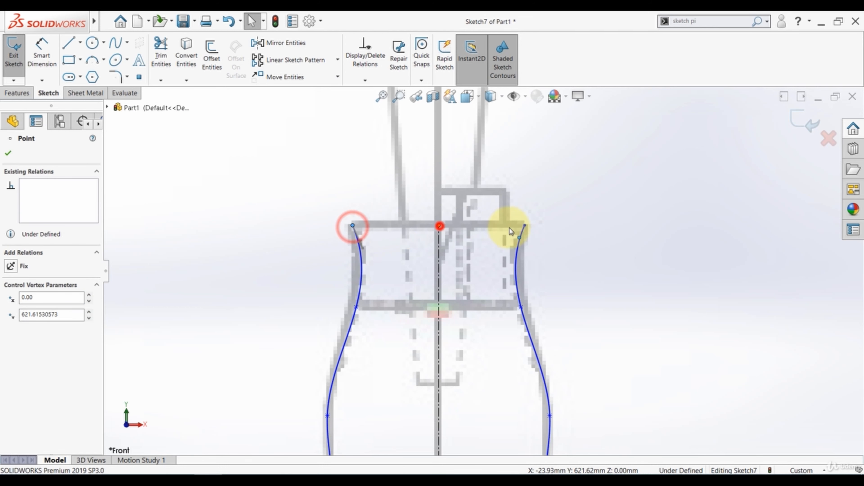
pyautogui.keyDown('ctrl'); pyautogui.click(524, 226); pyautogui.keyUp('ctrl')
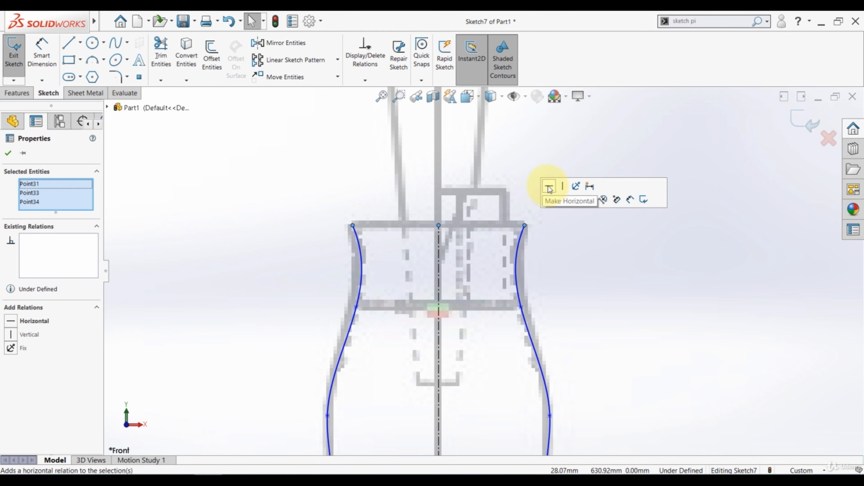
pyautogui.click(548, 187)
pyautogui.scroll(4, 548, 163)
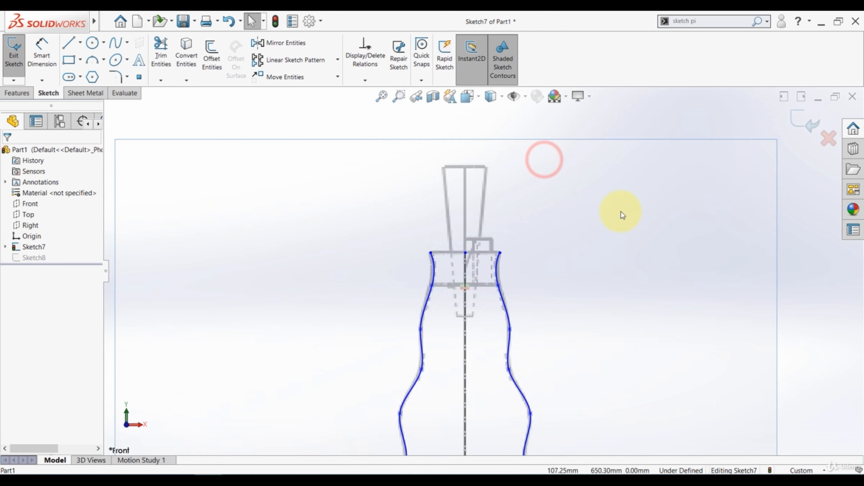
pyautogui.click(791, 123)
# Open the Right-plane picture sketch, Sketch8, for editing and view it normal to its plane.
pyautogui.scroll(4, 463, 170)
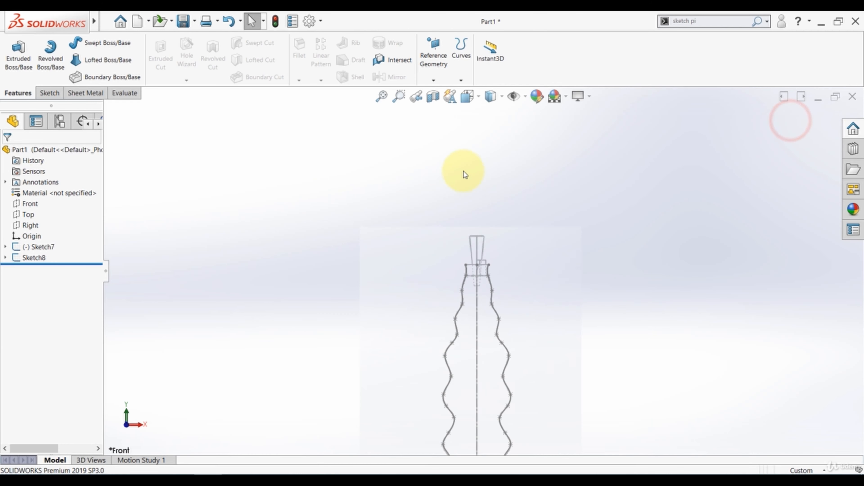
pyautogui.scroll(-6, 488, 389)
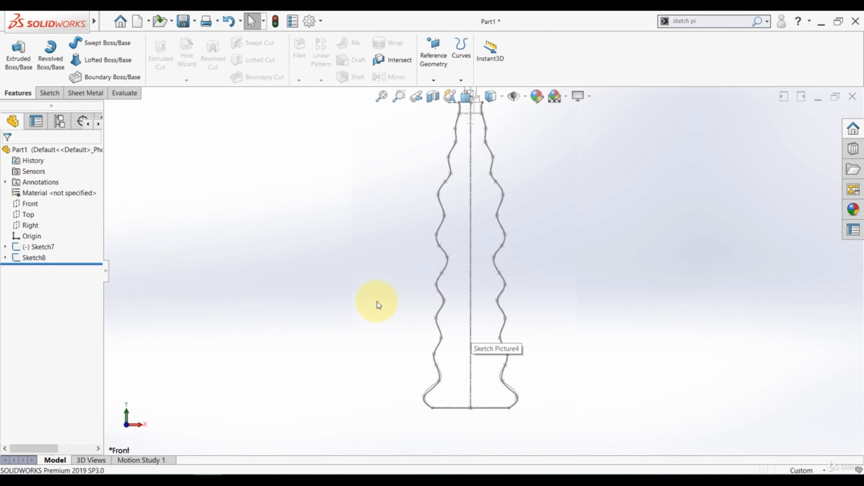
pyautogui.scroll(2, 399, 269)
pyautogui.moveTo(398, 270)
pyautogui.mouseDown(button='middle')
pyautogui.moveTo(385, 228)
pyautogui.moveTo(353, 276)
pyautogui.moveTo(326, 275)
pyautogui.mouseUp(button='middle')
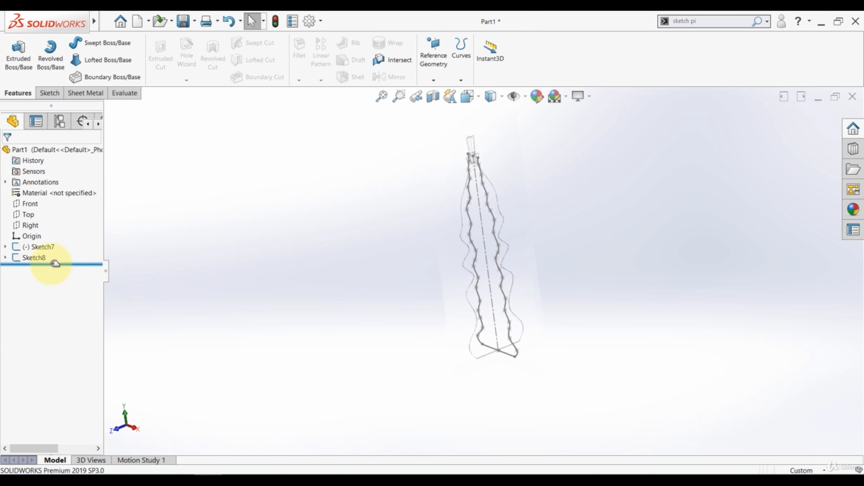
pyautogui.click(29, 258)
pyautogui.click(36, 234)
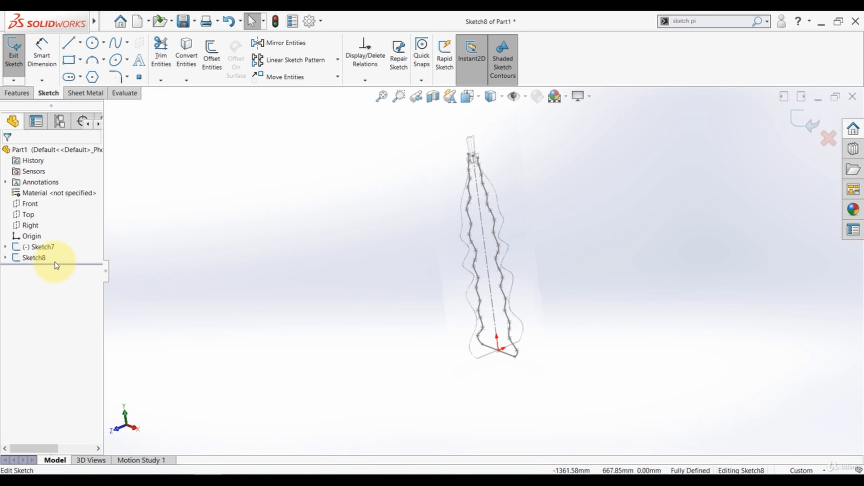
pyautogui.click(34, 257)
pyautogui.click(59, 248)
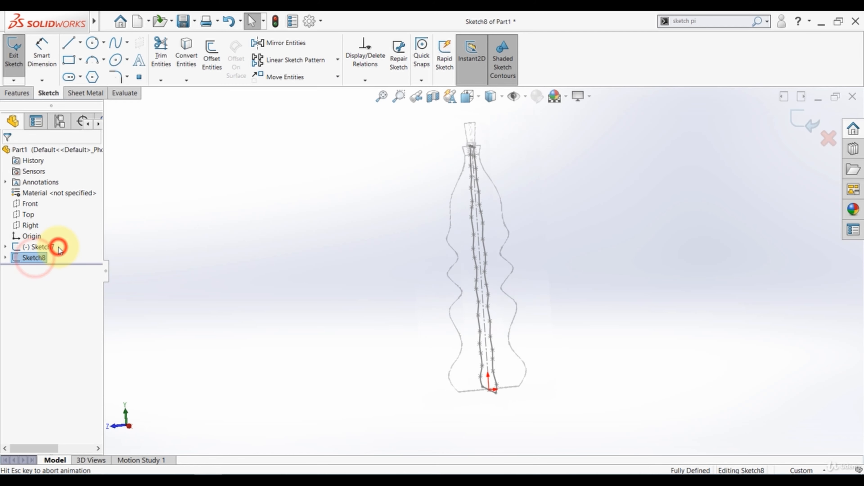
# Draw a horizontal midpoint line about 156 mm long, centered on the origin, along the base of the bottle picture.
pyautogui.click(80, 43)
pyautogui.click(92, 78)
pyautogui.scroll(-3, 460, 388)
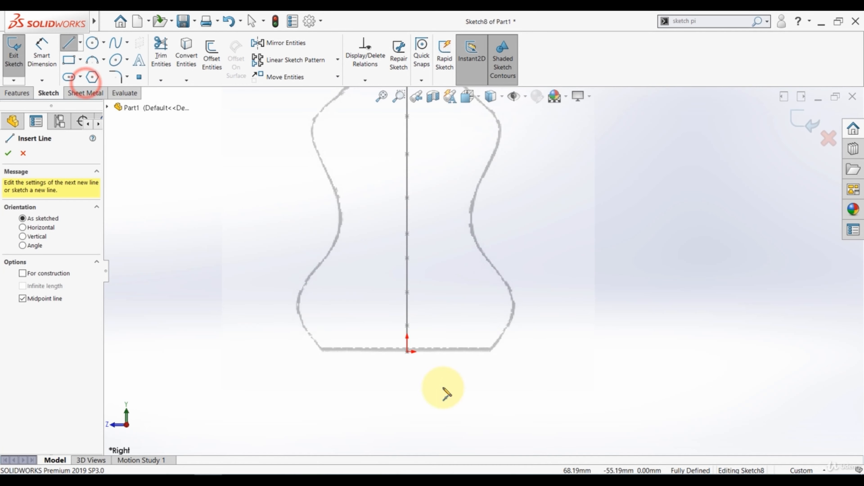
pyautogui.click(407, 351)
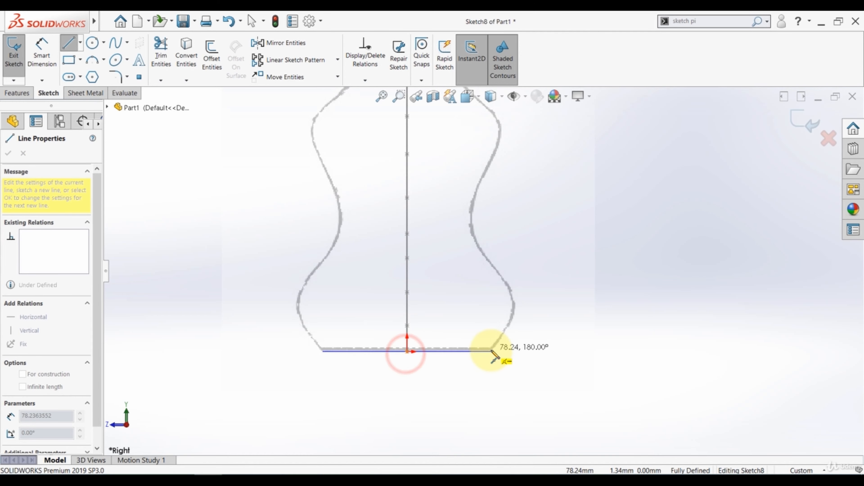
pyautogui.click(491, 352)
pyautogui.press('Escape')
# Dimension the length of the horizontal base line, placing the dimension below it.
pyautogui.click(42, 51)
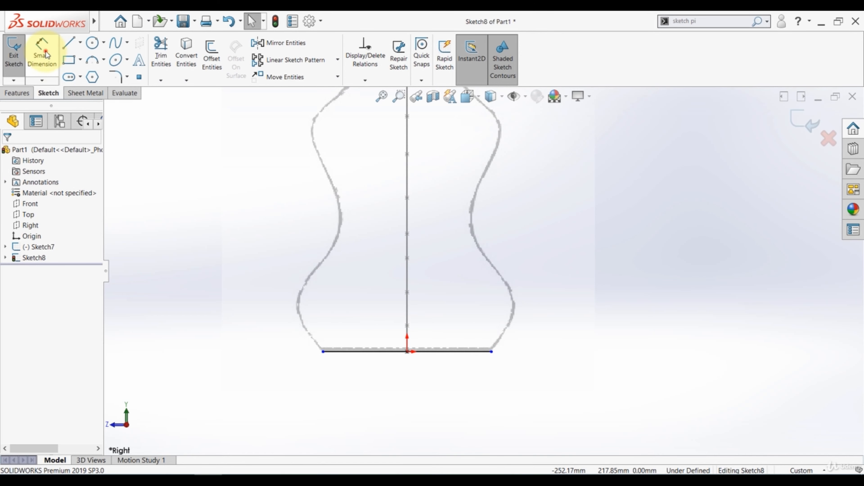
pyautogui.click(389, 352)
pyautogui.click(399, 395)
pyautogui.click(343, 379)
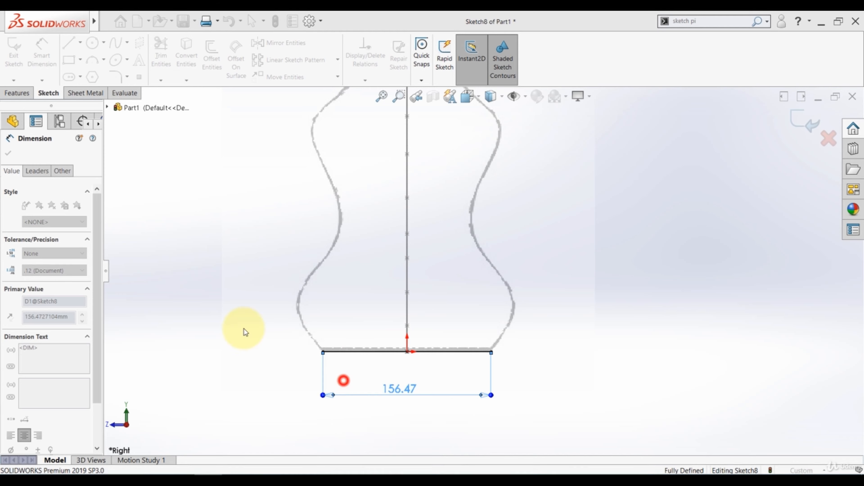
pyautogui.press('Escape')
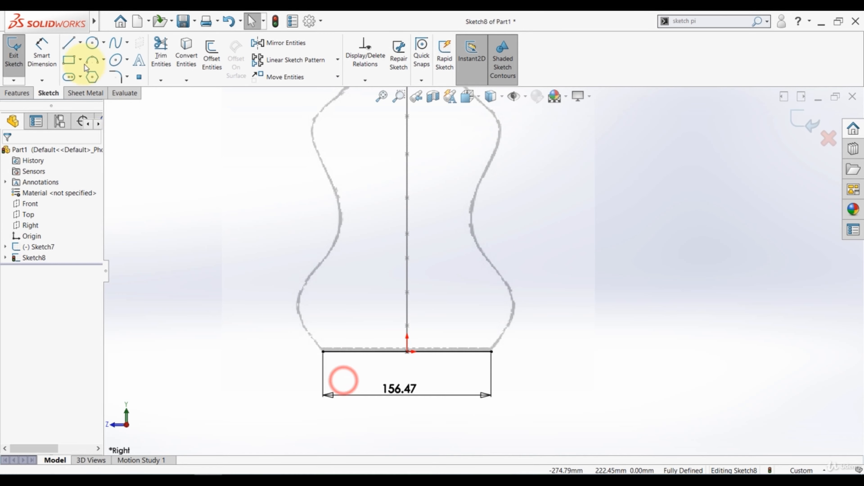
# Start a spline at the base line's right endpoint and trace the picture's lower bulge and the narrowing above it.
pyautogui.click(115, 43)
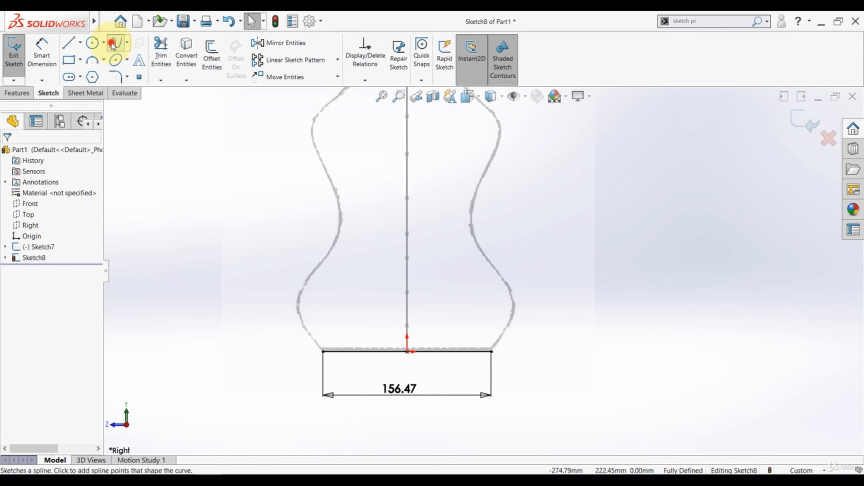
pyautogui.click(492, 352)
pyautogui.scroll(-3, 519, 315)
pyautogui.click(510, 304)
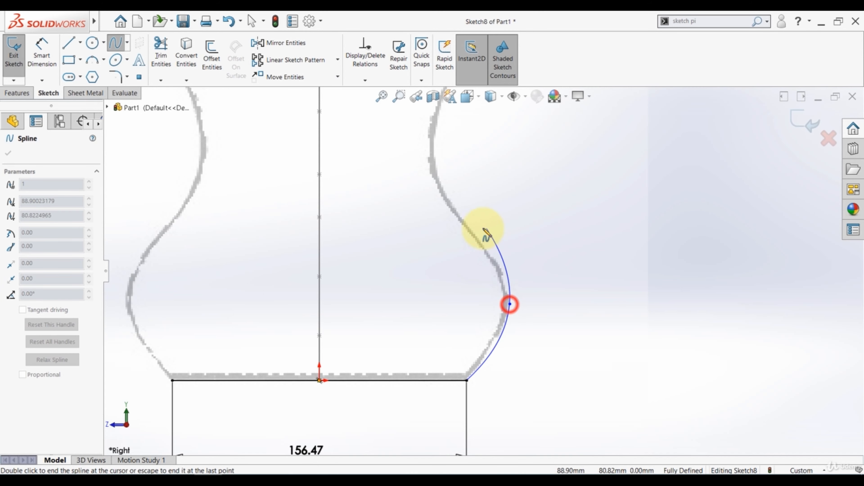
pyautogui.click(441, 191)
pyautogui.scroll(2, 464, 238)
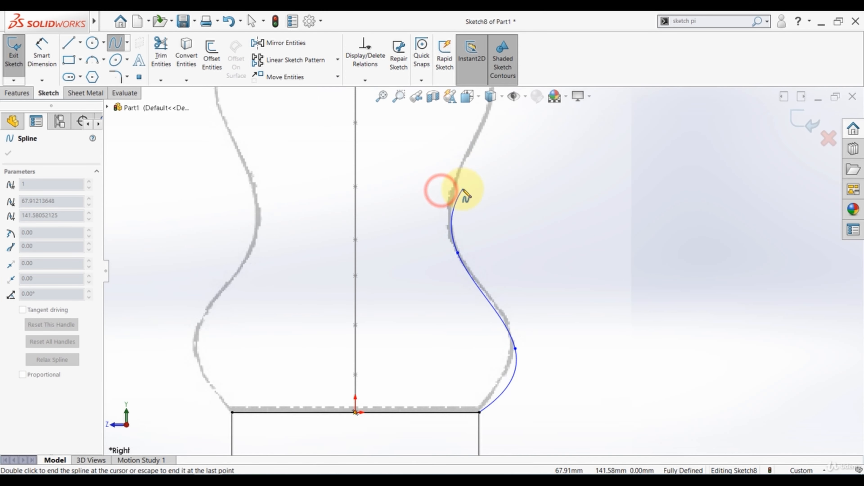
pyautogui.click(464, 159)
pyautogui.scroll(3, 469, 191)
pyautogui.scroll(-3, 509, 211)
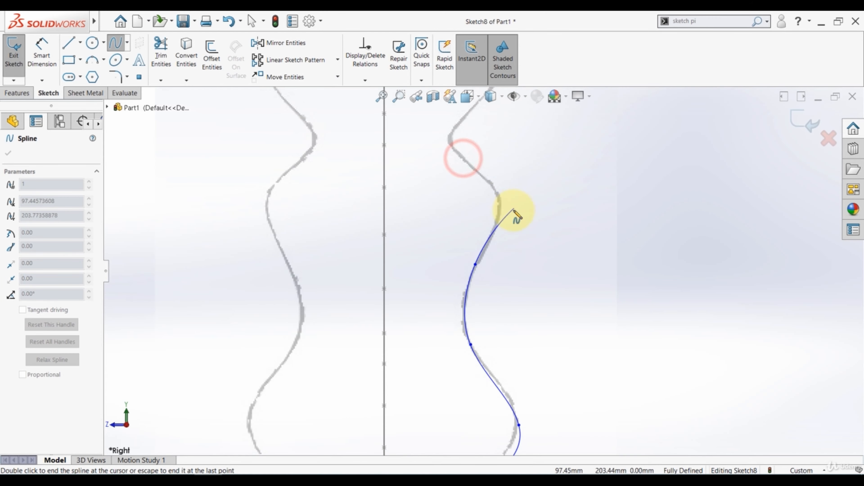
# Continue the spline up the right side of the picture, placing points along the middle waves of the outline.
pyautogui.click(503, 212)
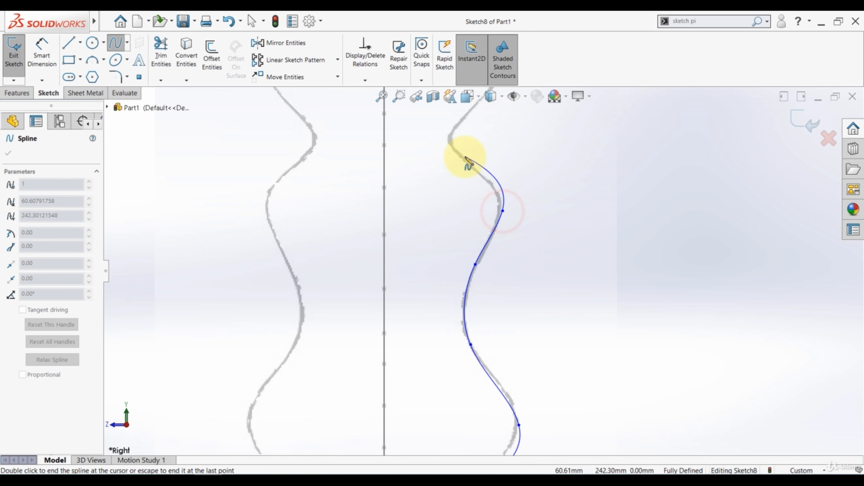
pyautogui.click(447, 137)
pyautogui.scroll(3, 469, 227)
pyautogui.scroll(-3, 486, 178)
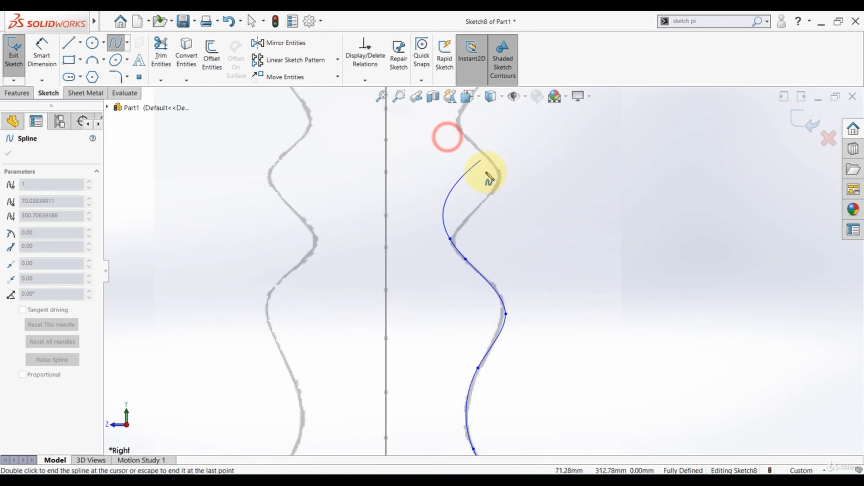
pyautogui.click(493, 193)
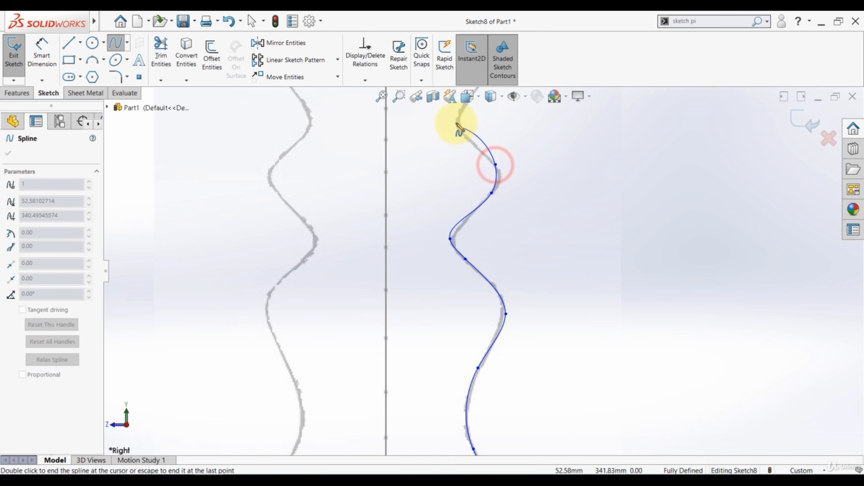
pyautogui.scroll(3, 503, 234)
pyautogui.scroll(-3, 478, 183)
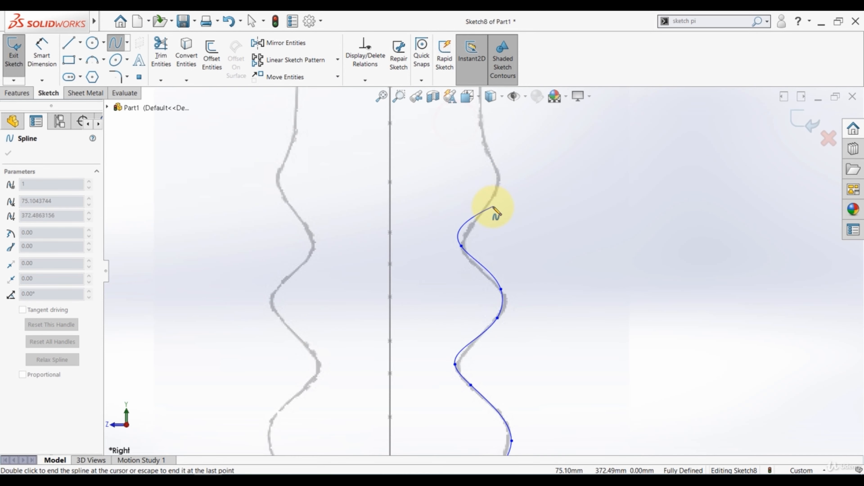
pyautogui.click(498, 186)
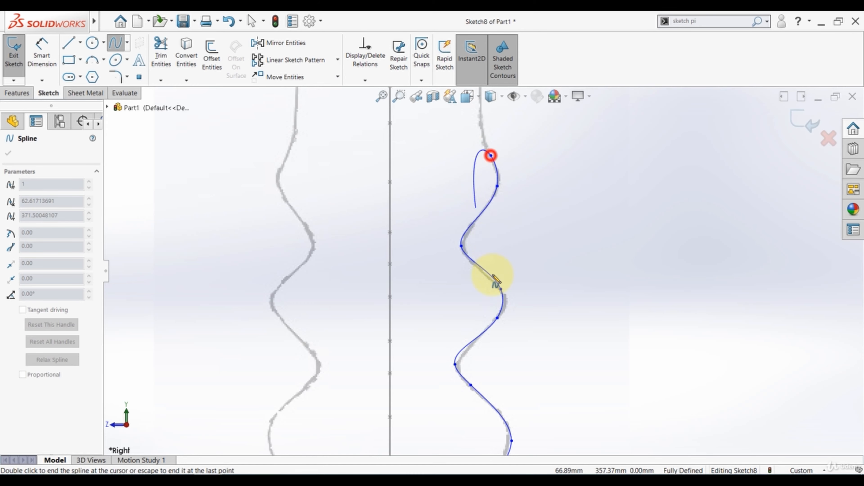
# Continue the spline along the bottle's shoulder and neck, and end it at the right corner of the neck's top edge.
pyautogui.scroll(4, 493, 264)
pyautogui.scroll(-3, 469, 180)
pyautogui.click(494, 240)
pyautogui.click(465, 190)
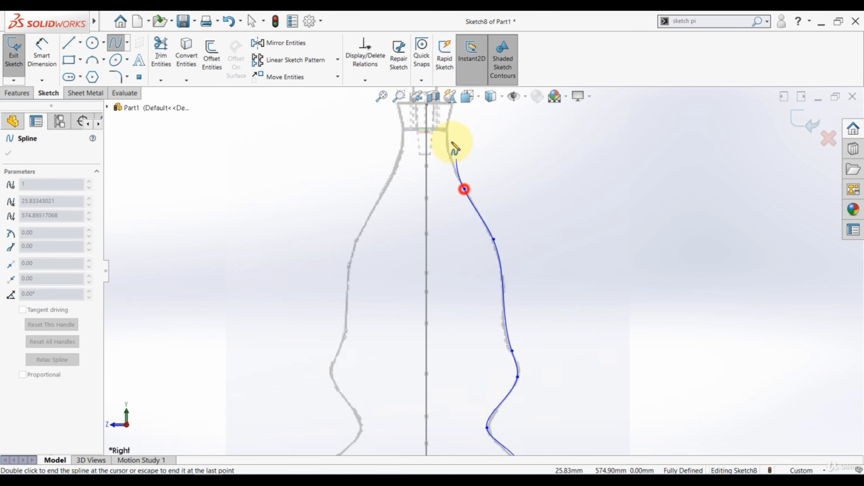
pyautogui.scroll(-2, 456, 148)
pyautogui.click(447, 153)
pyautogui.scroll(3, 445, 150)
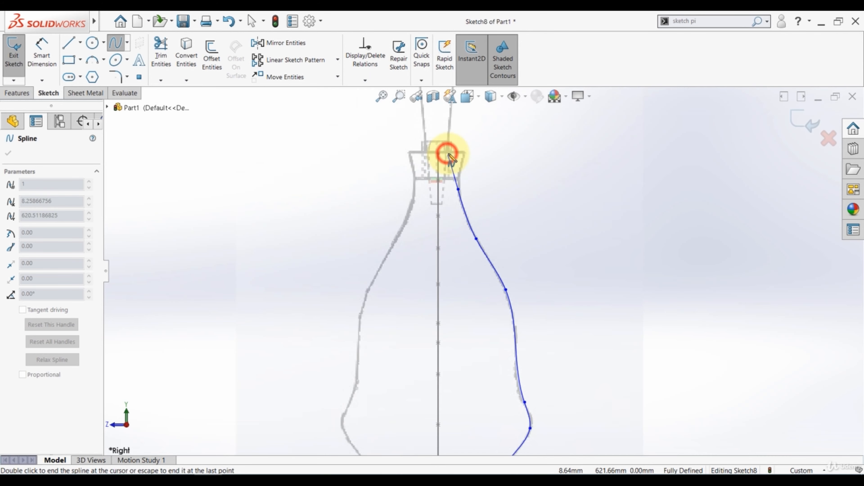
pyautogui.scroll(-4, 465, 179)
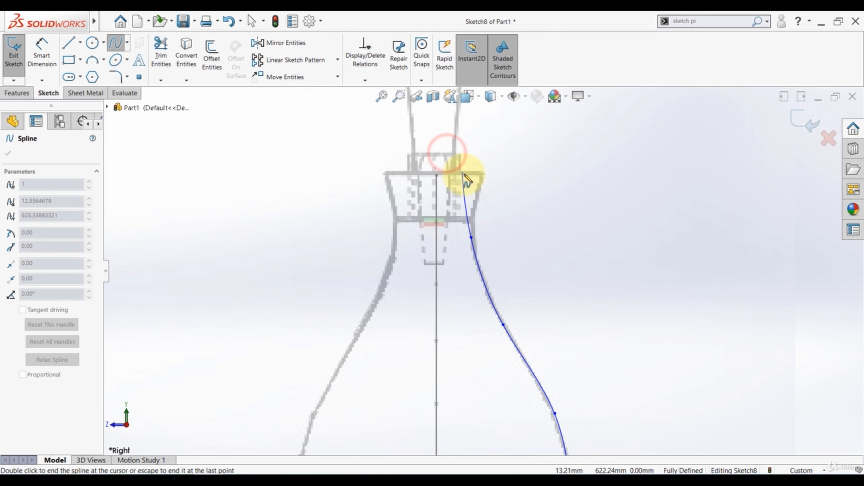
pyautogui.doubleClick(483, 173)
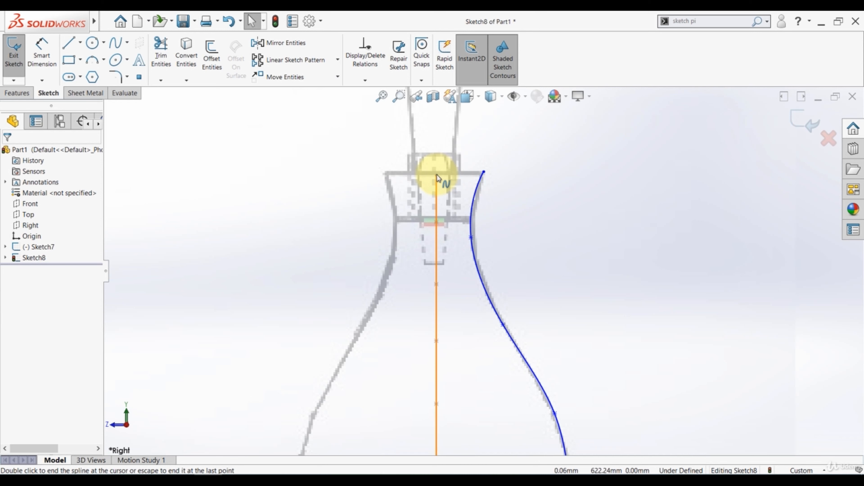
# Convert the Front-plane outline spline from Sketch7 into this sketch and make the resulting vertical line construction geometry.
pyautogui.click(184, 61)
pyautogui.click(436, 244)
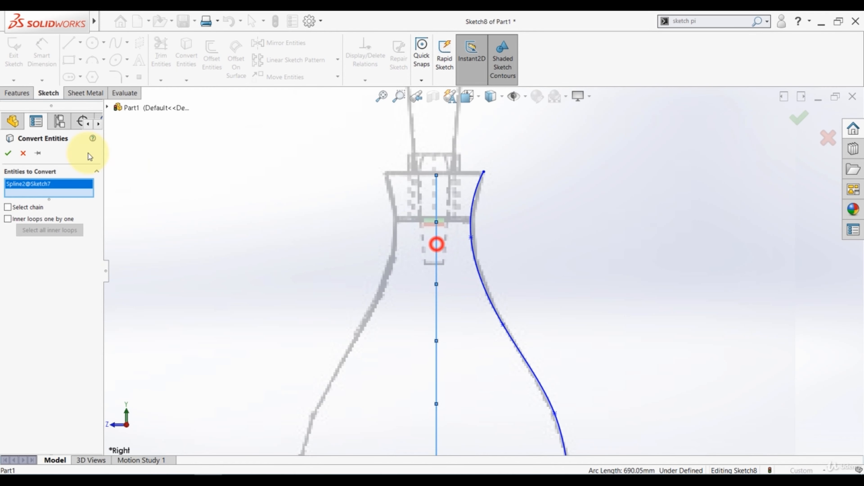
pyautogui.click(8, 154)
pyautogui.click(435, 236)
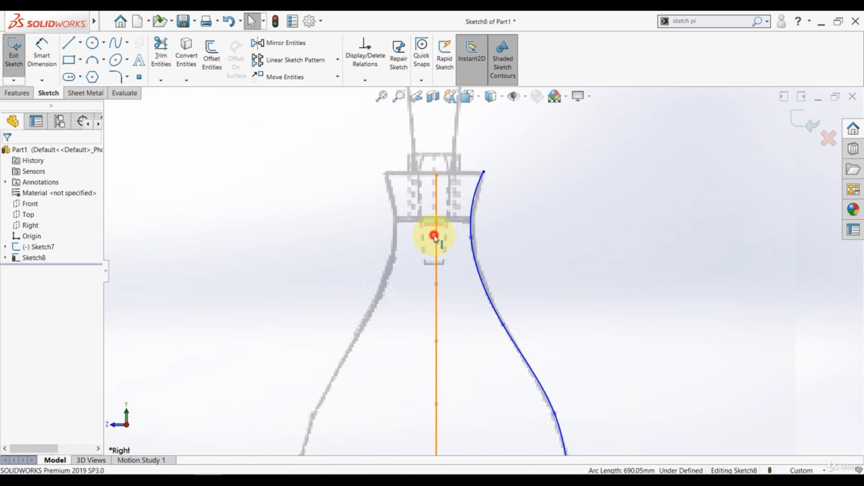
pyautogui.click(472, 210)
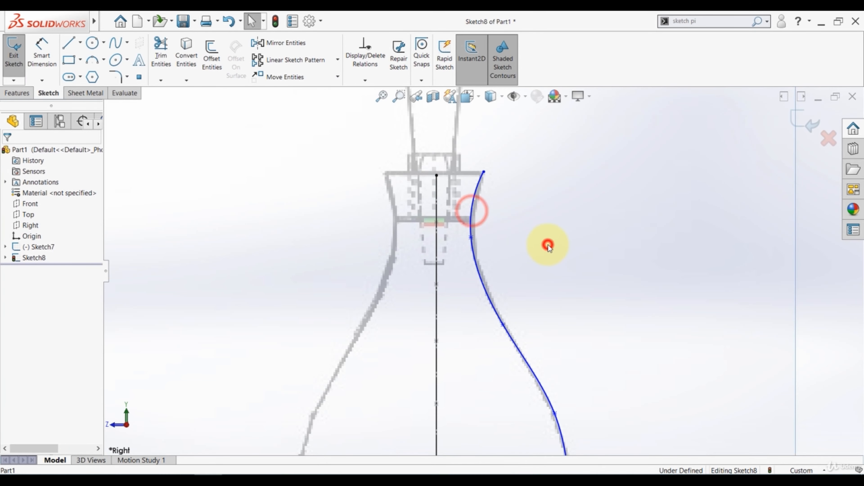
# Turn the horizontal base line into construction geometry.
pyautogui.scroll(-3, 578, 307)
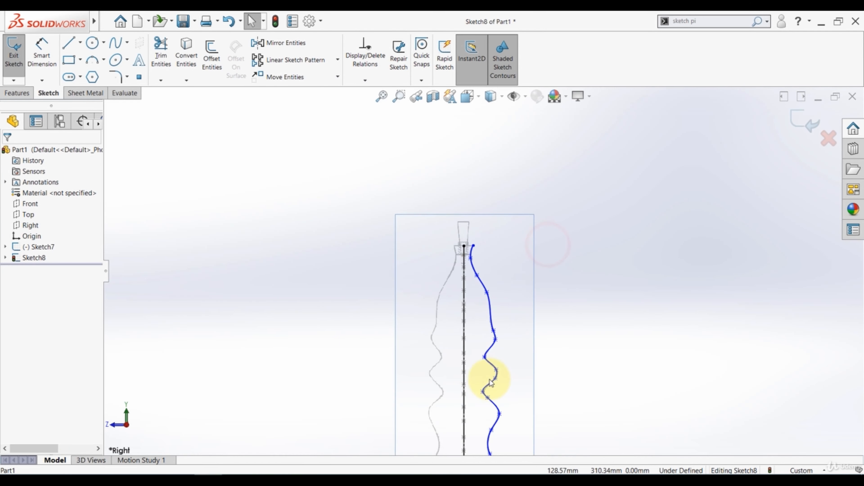
pyautogui.scroll(-3, 486, 378)
pyautogui.scroll(4, 483, 371)
pyautogui.scroll(-5, 471, 341)
pyautogui.click(475, 323)
pyautogui.click(515, 295)
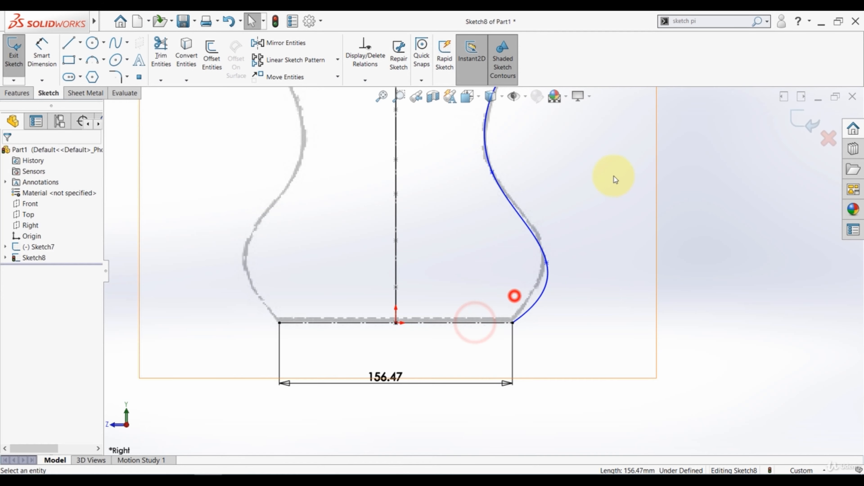
# Mirror the traced outline spline about the vertical construction line, keeping the original as a copy.
pyautogui.scroll(6, 617, 346)
pyautogui.scroll(-6, 546, 247)
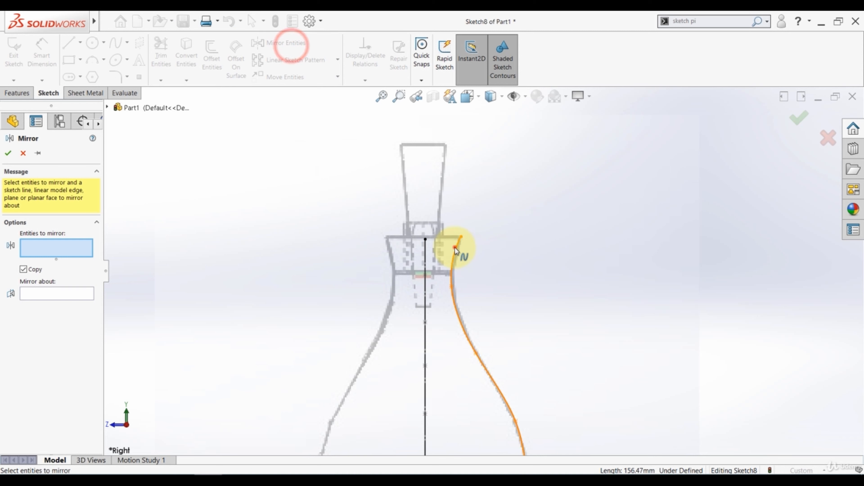
pyautogui.click(456, 246)
pyautogui.click(46, 295)
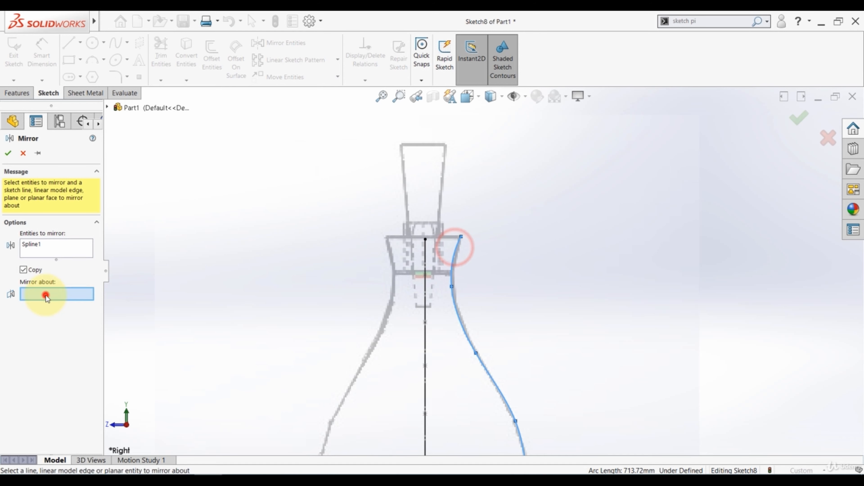
pyautogui.click(425, 273)
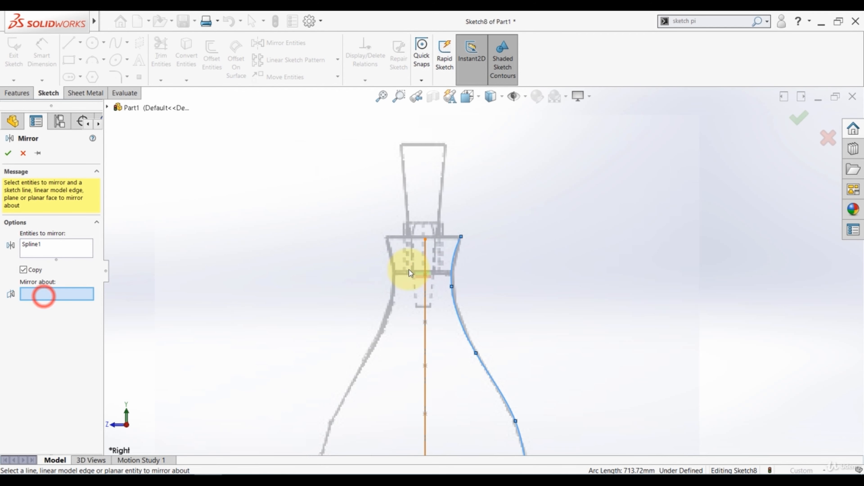
pyautogui.click(425, 264)
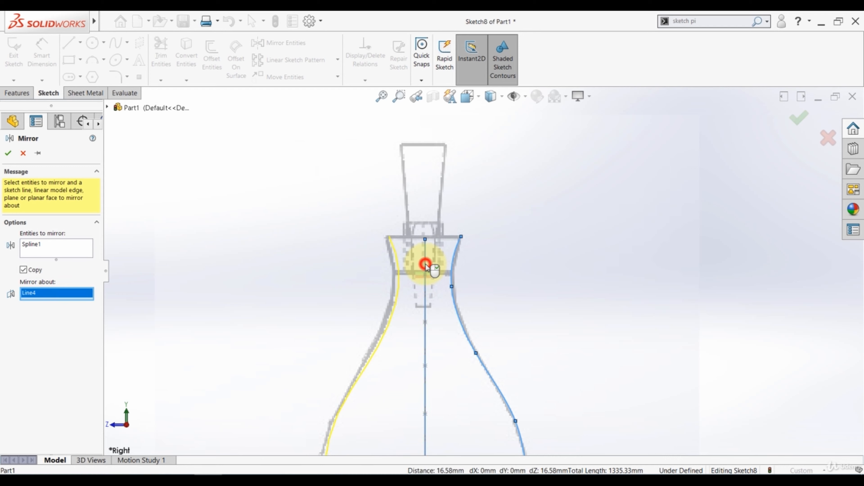
pyautogui.click(9, 154)
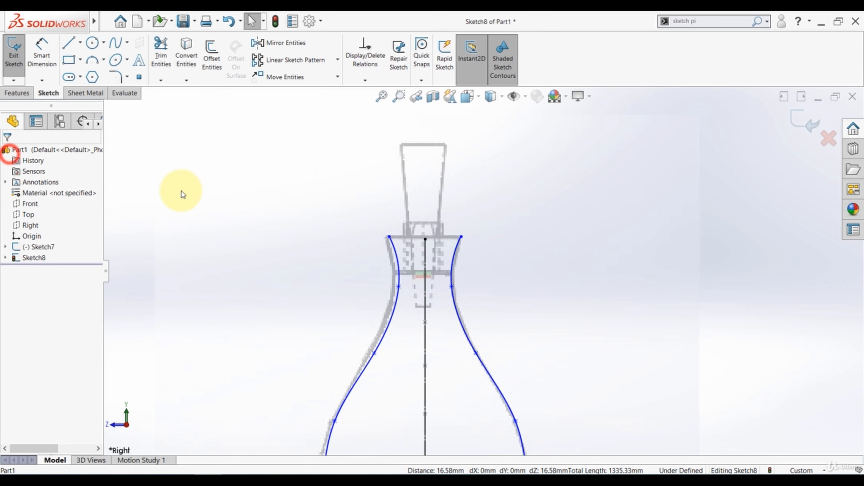
pyautogui.click(461, 236)
pyautogui.click(389, 236)
pyautogui.keyDown('ctrl'); pyautogui.click(424, 240); pyautogui.keyUp('ctrl')
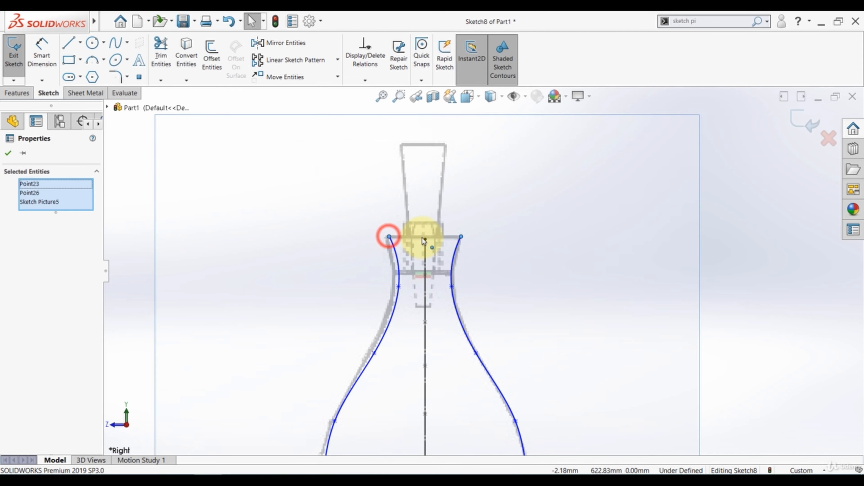
pyautogui.keyDown('ctrl'); pyautogui.click(424, 239); pyautogui.keyUp('ctrl')
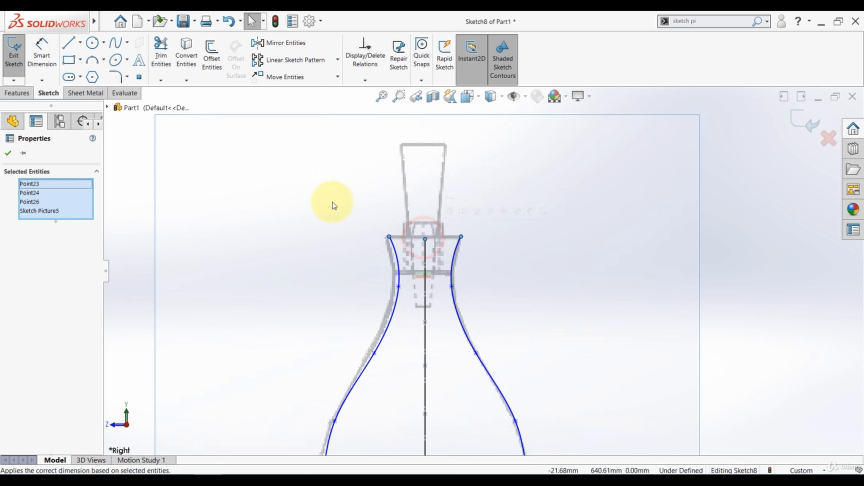
pyautogui.click(302, 191)
# Add a horizontal relation between the top endpoints of both splines and the vertical construction line, and exit the Right-plane sketch.
pyautogui.click(389, 236)
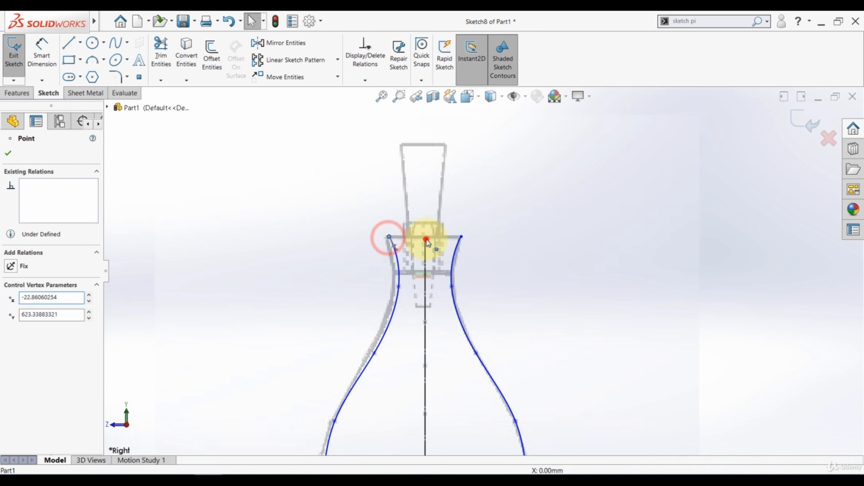
pyautogui.keyDown('ctrl'); pyautogui.click(425, 239); pyautogui.keyUp('ctrl')
pyautogui.click(461, 237)
pyautogui.click(488, 201)
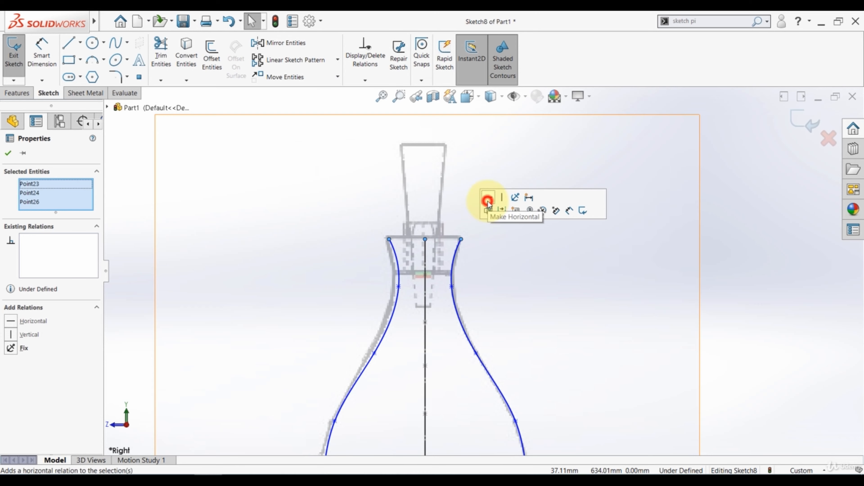
pyautogui.click(260, 197)
pyautogui.scroll(2, 392, 272)
pyautogui.scroll(3, 393, 275)
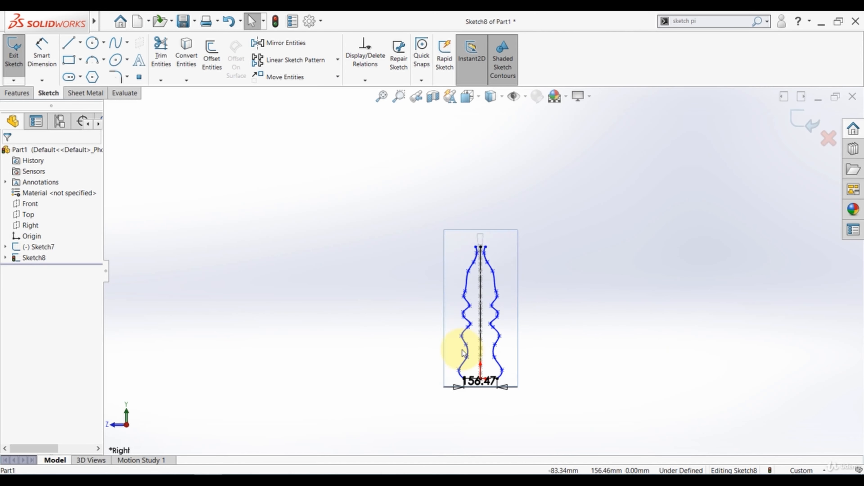
pyautogui.scroll(-6, 455, 350)
pyautogui.scroll(5, 518, 314)
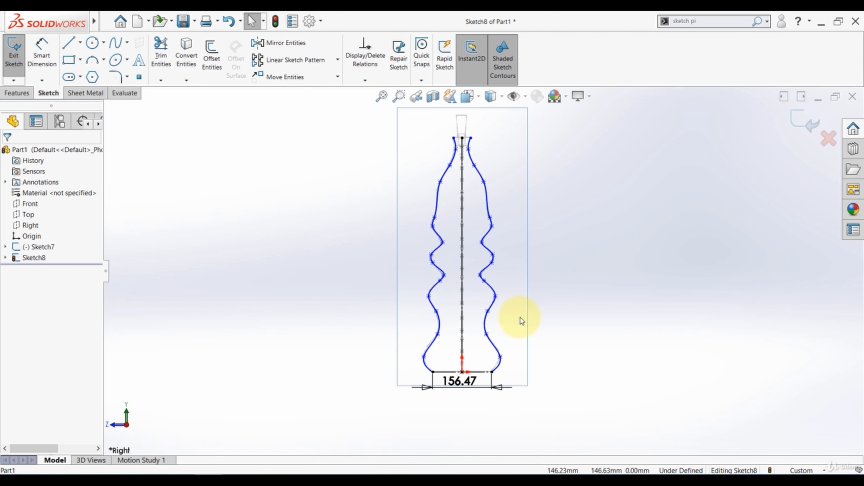
pyautogui.click(799, 122)
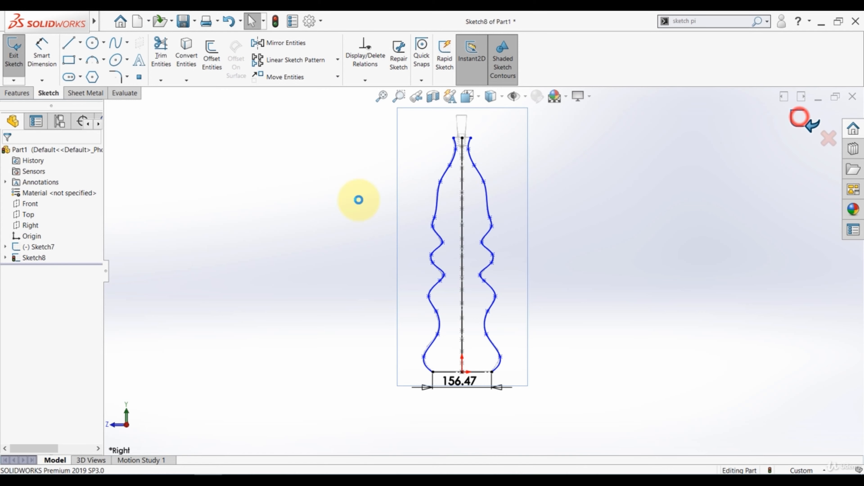
# Reopen Sketch7 for editing, turn its horizontal base line into construction geometry, and exit the sketch.
pyautogui.moveTo(299, 202); pyautogui.dragTo(333, 253, button='middle')
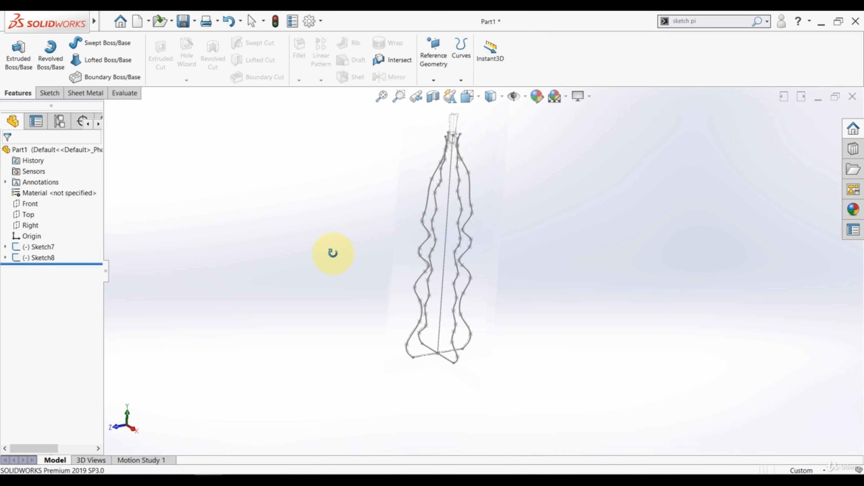
pyautogui.click(24, 248)
pyautogui.click(29, 218)
pyautogui.scroll(-3, 453, 351)
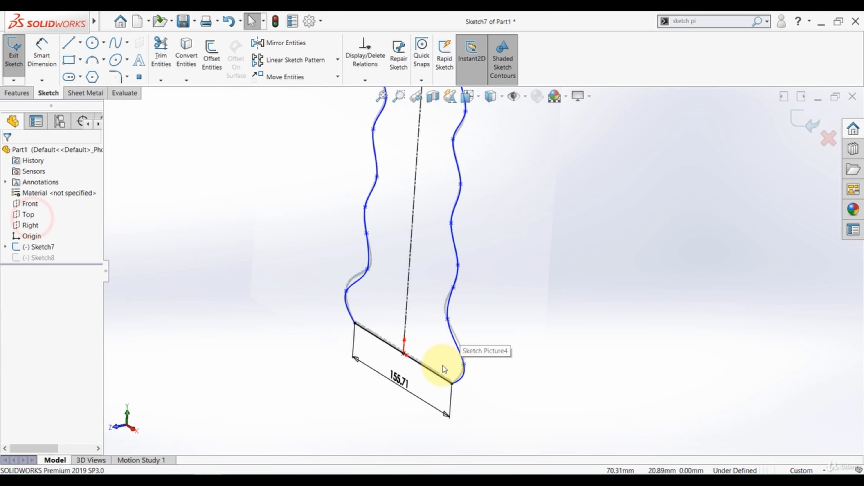
pyautogui.click(433, 369)
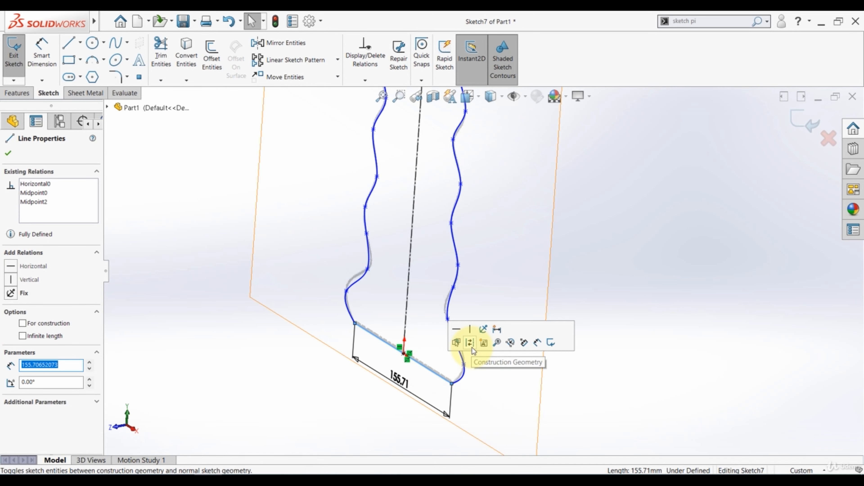
pyautogui.click(472, 348)
pyautogui.moveTo(627, 286); pyautogui.dragTo(735, 173, button='middle')
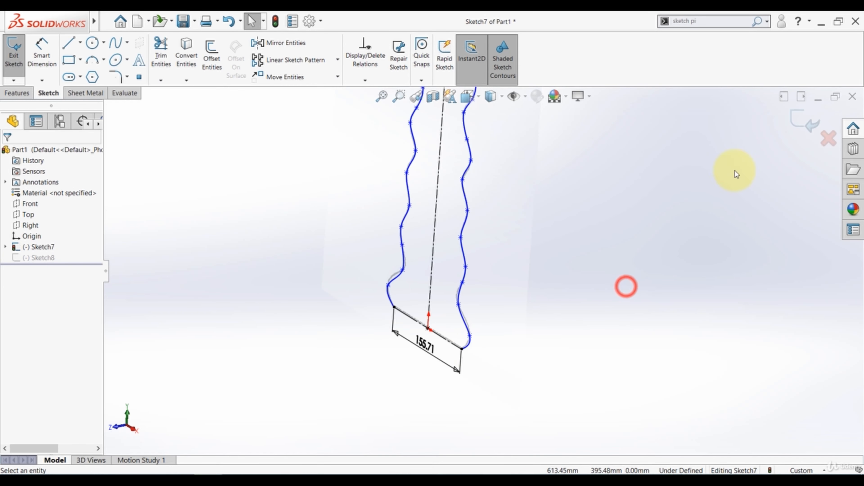
pyautogui.click(798, 123)
# On the Top plane, sketch a closed spline through the four bottom endpoints of the outline curves and exit the sketch.
pyautogui.moveTo(218, 290)
pyautogui.mouseDown(button='middle')
pyautogui.moveTo(303, 315)
pyautogui.moveTo(323, 310)
pyautogui.moveTo(514, 189)
pyautogui.moveTo(465, 213)
pyautogui.moveTo(482, 191)
pyautogui.moveTo(500, 211)
pyautogui.moveTo(393, 193)
pyautogui.moveTo(417, 197)
pyautogui.moveTo(405, 201)
pyautogui.mouseUp(button='middle')
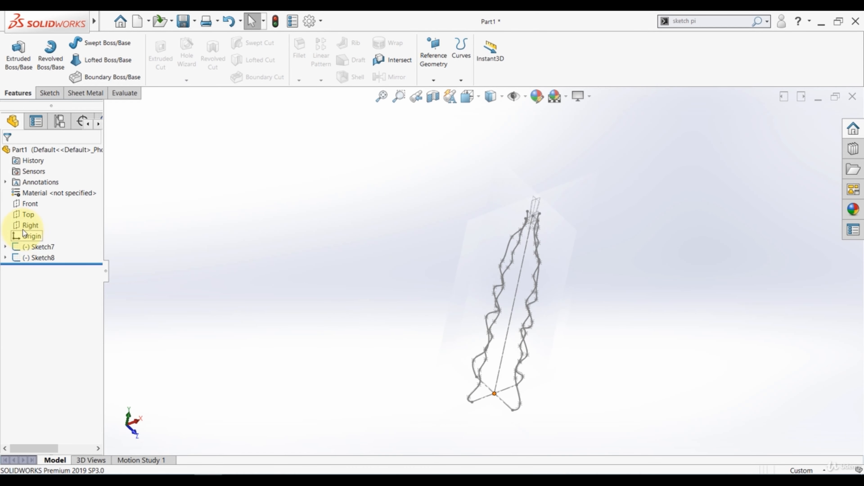
pyautogui.click(27, 215)
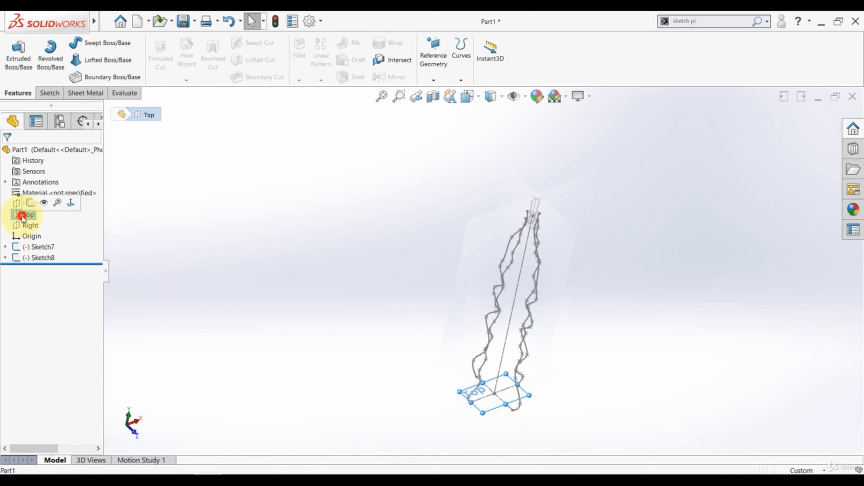
pyautogui.click(30, 201)
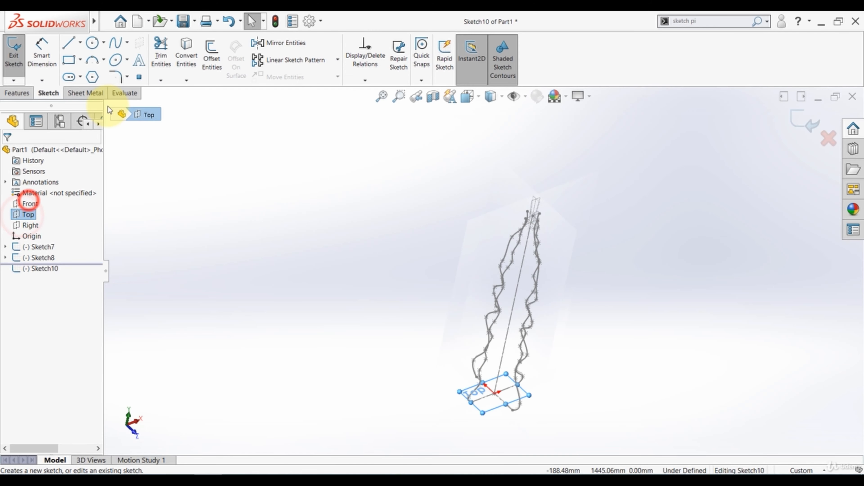
pyautogui.click(116, 44)
pyautogui.scroll(-5, 512, 380)
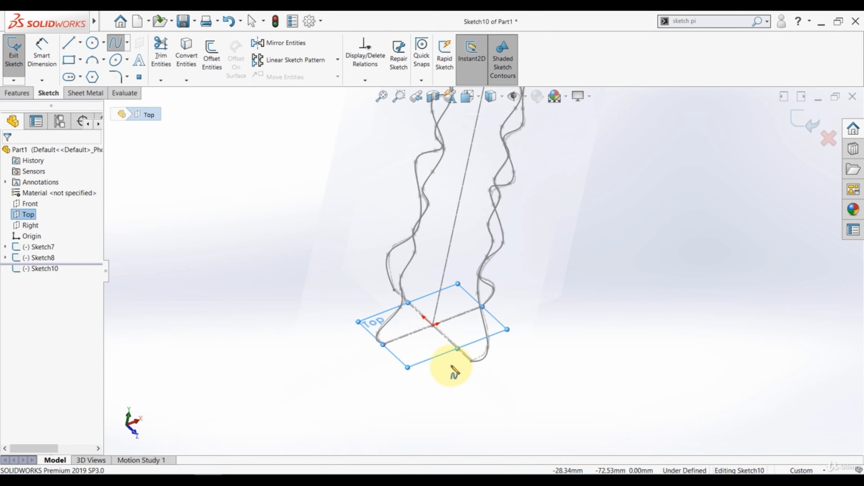
pyautogui.scroll(3, 450, 361)
pyautogui.moveTo(458, 305); pyautogui.dragTo(415, 297, button='middle')
pyautogui.scroll(-8, 423, 300)
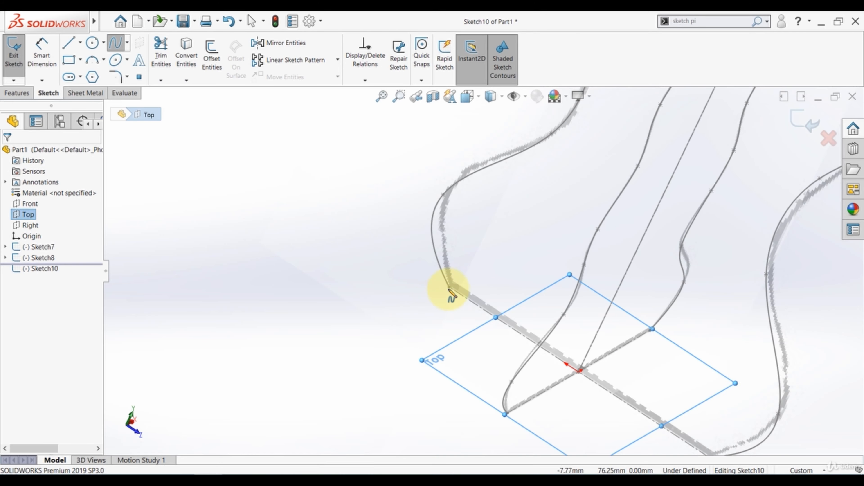
pyautogui.click(450, 290)
pyautogui.moveTo(498, 400); pyautogui.dragTo(477, 380, button='middle')
pyautogui.click(506, 392)
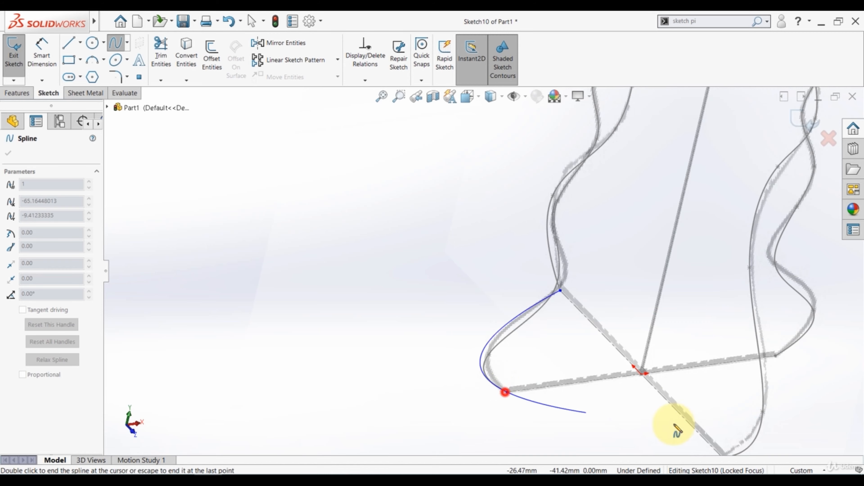
pyautogui.scroll(3, 672, 414)
pyautogui.scroll(-5, 661, 368)
pyautogui.click(551, 394)
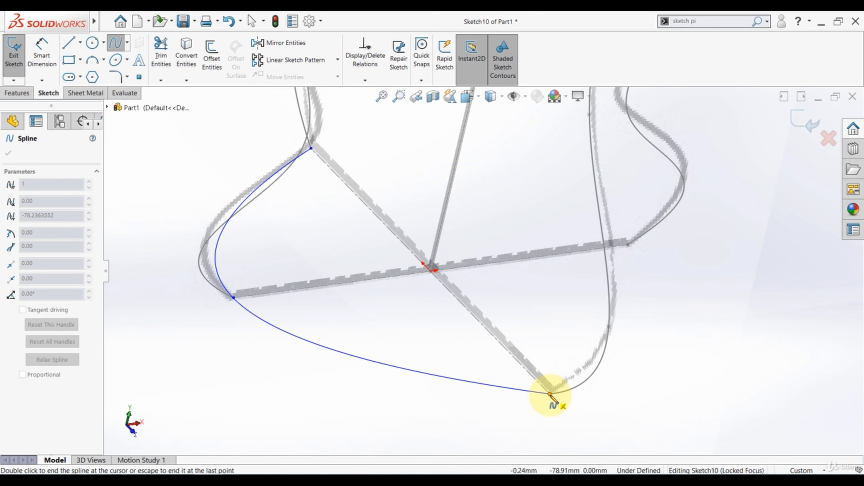
pyautogui.click(627, 244)
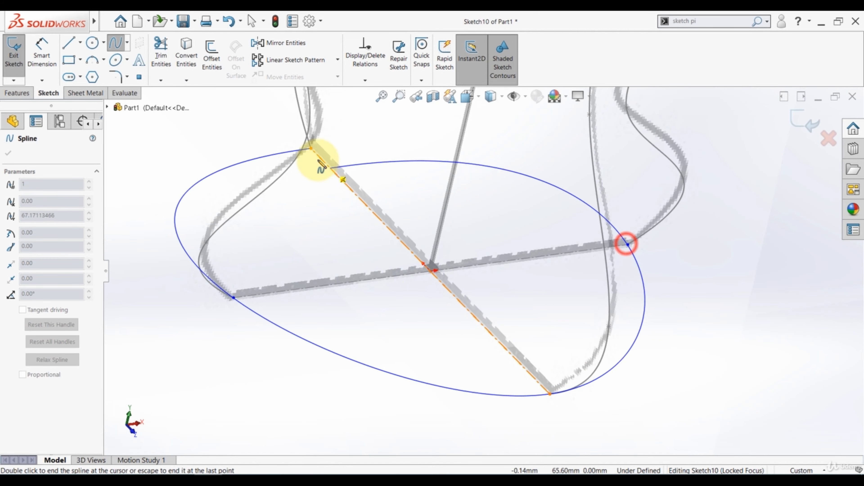
pyautogui.click(310, 148)
pyautogui.press('Escape')
pyautogui.scroll(8, 469, 350)
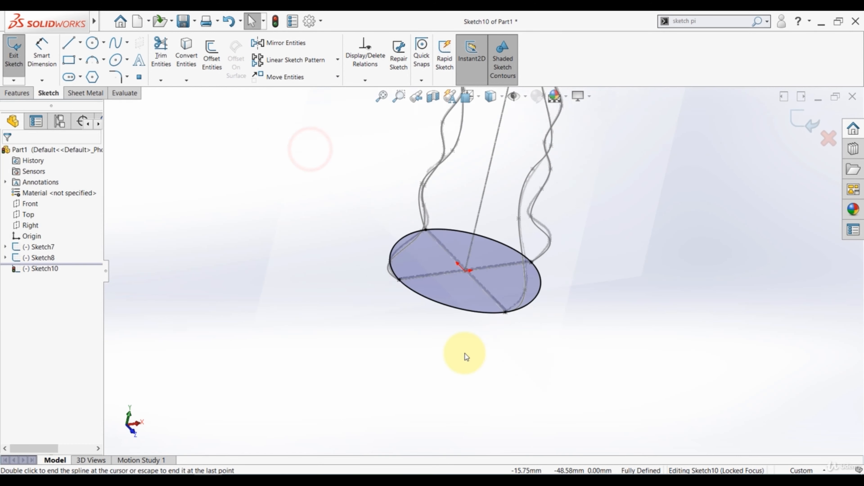
pyautogui.click(807, 118)
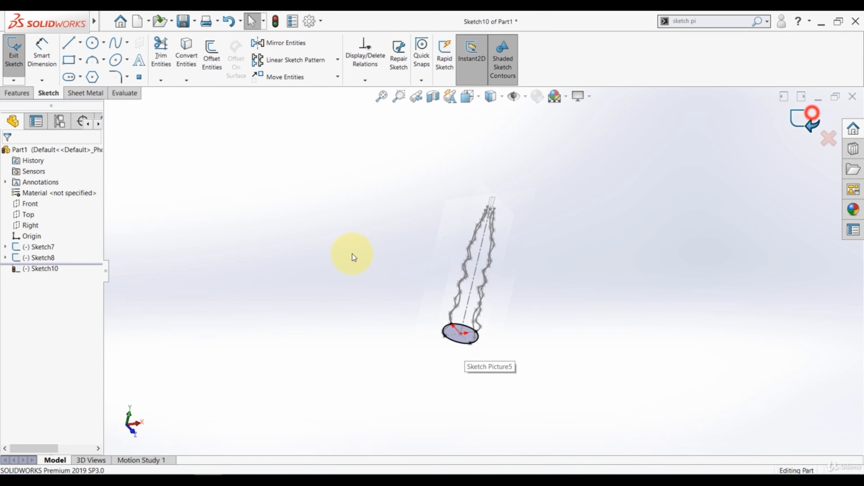
pyautogui.click(306, 261)
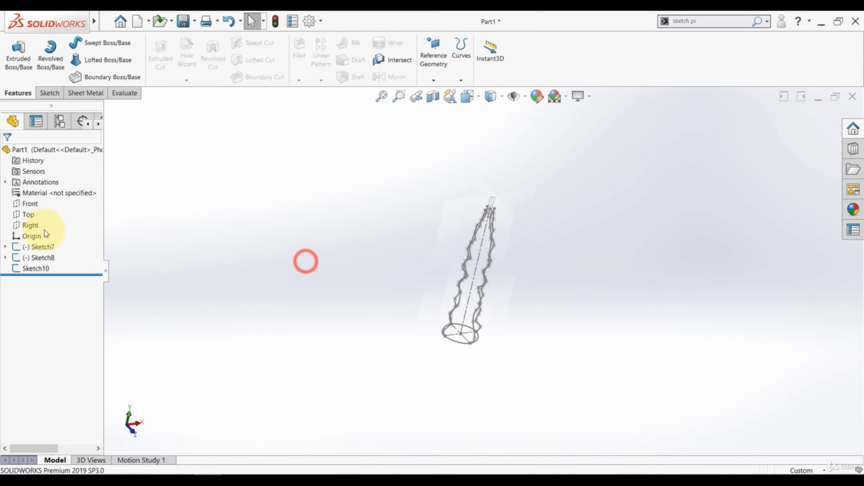
# Create a reference plane parallel to the Top plane and coincident with the top endpoint of a Sketch7 outline spline.
pyautogui.click(20, 215)
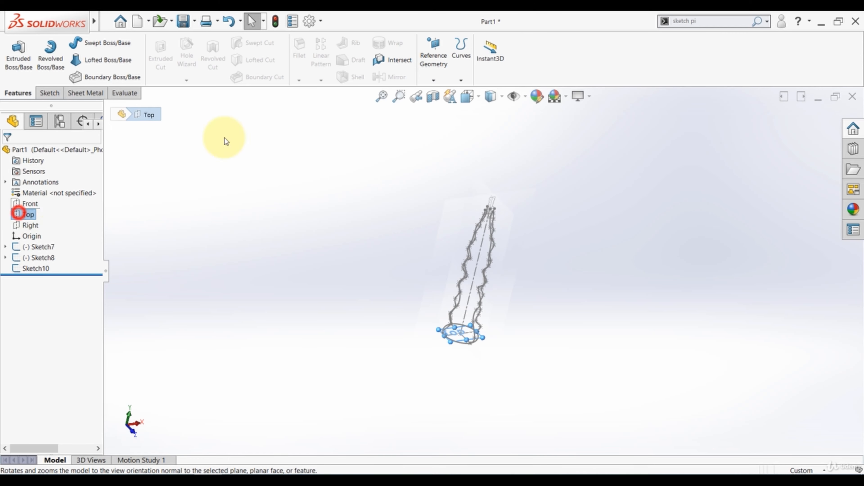
pyautogui.click(439, 82)
pyautogui.click(442, 91)
pyautogui.scroll(-5, 490, 212)
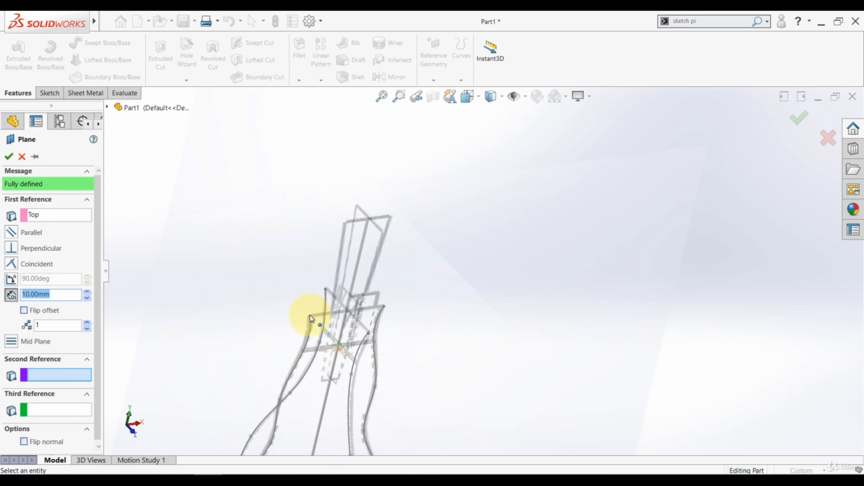
pyautogui.click(310, 316)
pyautogui.scroll(4, 430, 272)
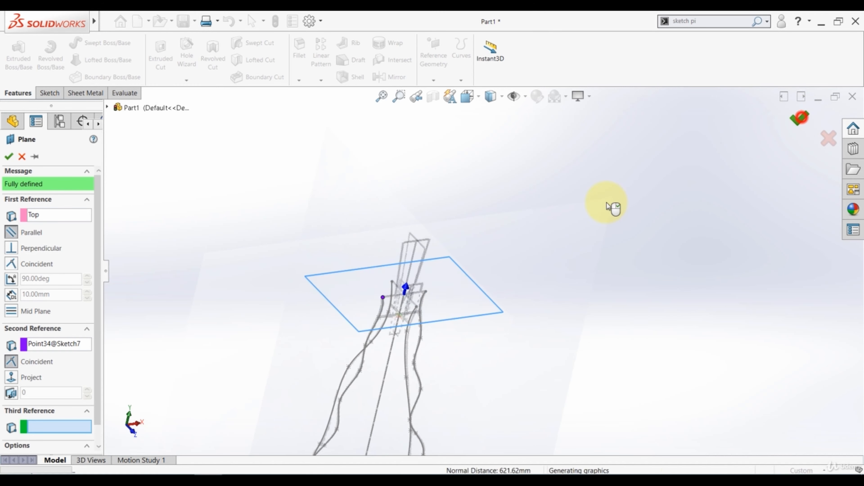
pyautogui.rightClick(590, 208)
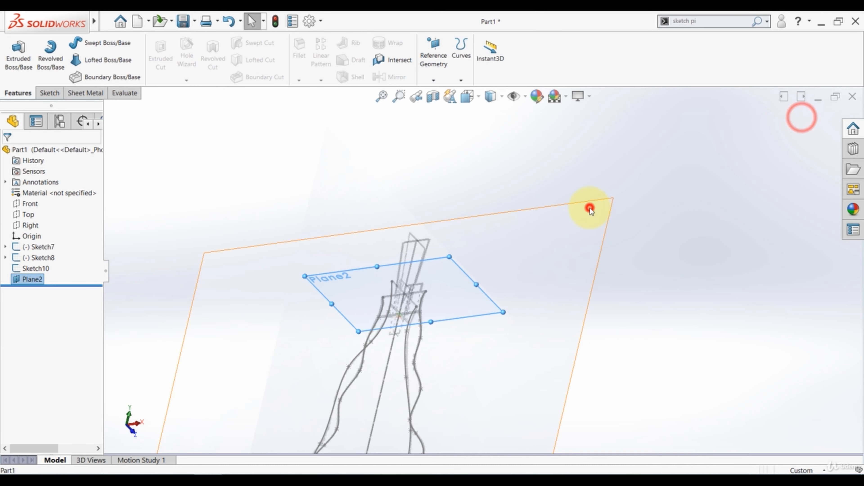
# On the new neck plane, sketch a closed spline through the four top endpoints of the outline curves and exit the sketch.
pyautogui.click(38, 283)
pyautogui.click(35, 270)
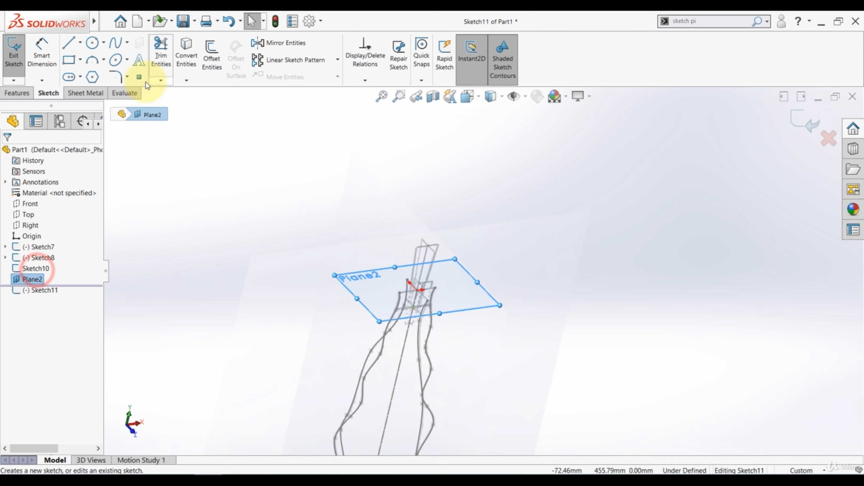
pyautogui.click(112, 44)
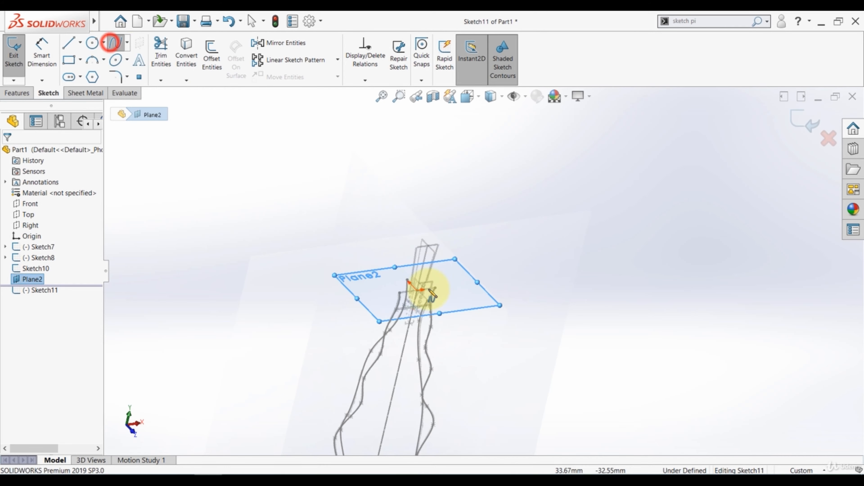
pyautogui.scroll(-5, 421, 286)
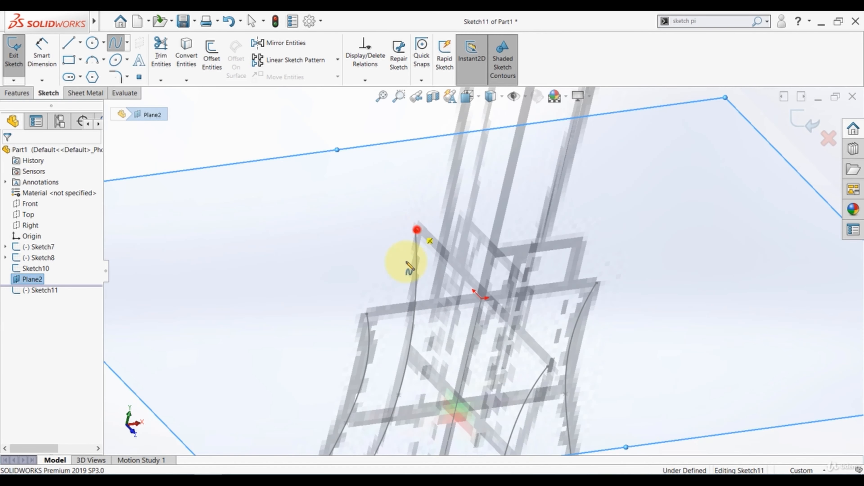
pyautogui.click(415, 231)
pyautogui.click(367, 314)
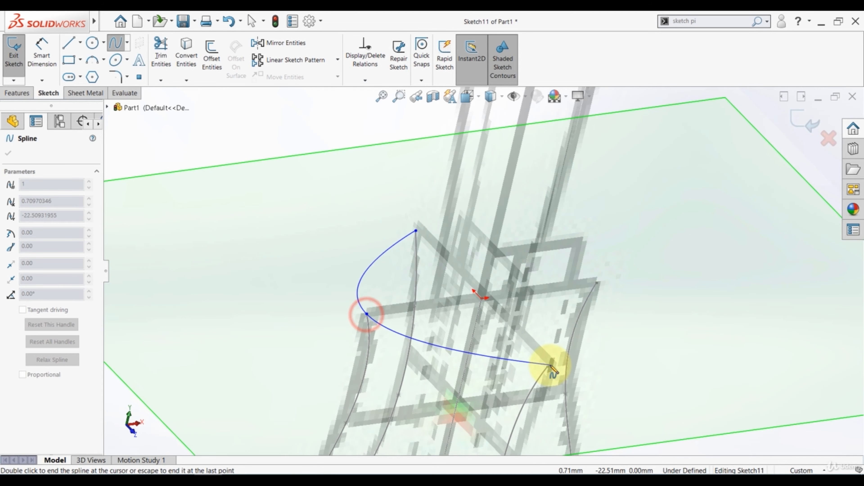
pyautogui.click(548, 367)
pyautogui.click(597, 284)
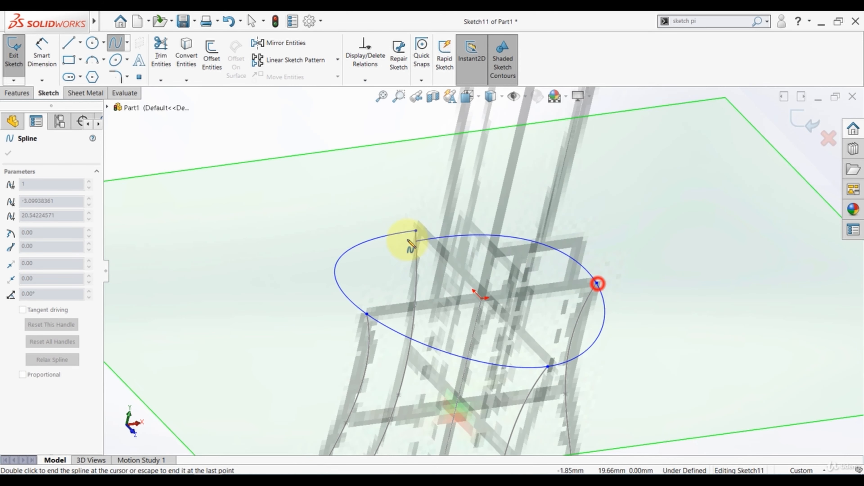
pyautogui.click(415, 231)
pyautogui.press('Escape')
pyautogui.scroll(3, 499, 252)
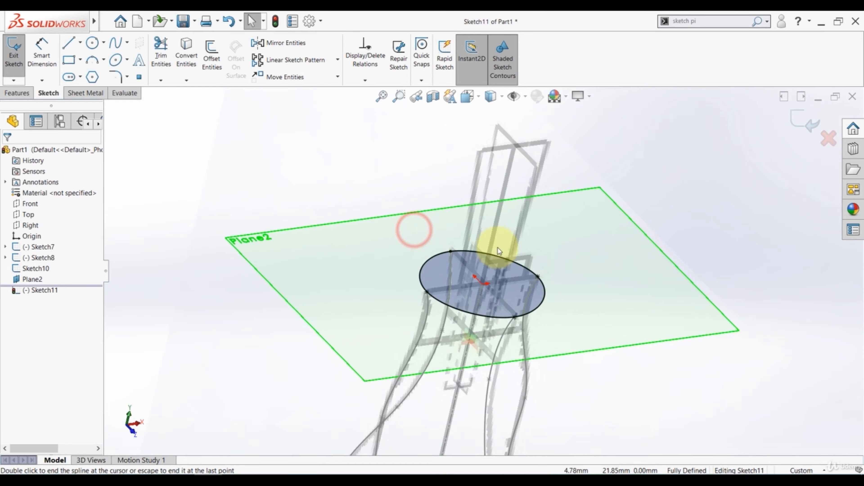
pyautogui.scroll(3, 499, 252)
pyautogui.click(805, 117)
pyautogui.click(429, 174)
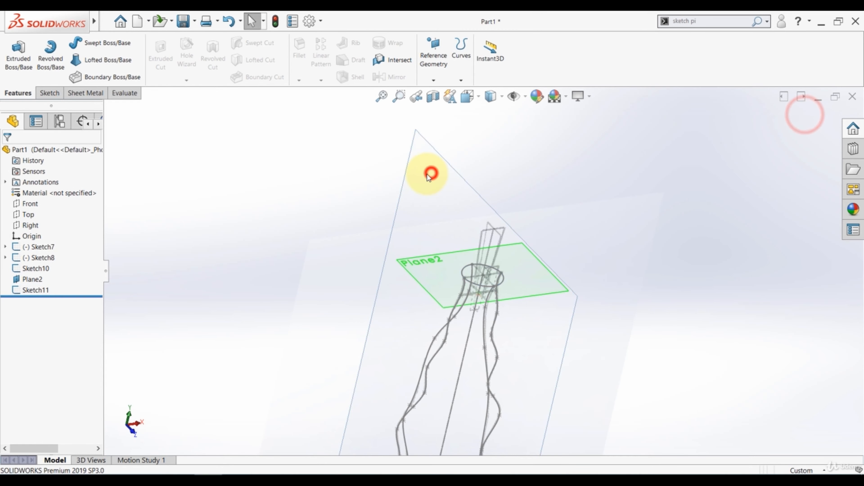
# Hide the reference plane at the top of the bottle neck.
pyautogui.click(20, 279)
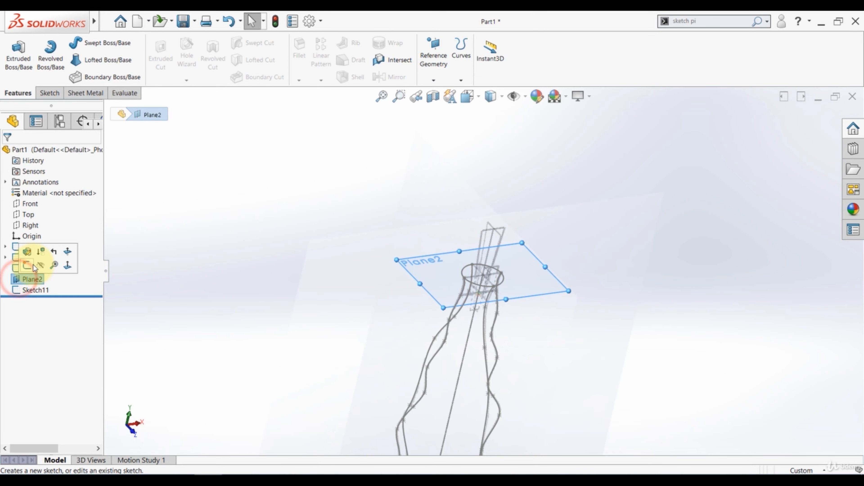
pyautogui.click(36, 265)
pyautogui.click(230, 225)
pyautogui.scroll(4, 292, 237)
# Start a Lofted Boss/Base using the closed base spline and the closed neck spline as profiles.
pyautogui.click(101, 63)
pyautogui.moveTo(359, 276)
pyautogui.mouseDown(button='middle')
pyautogui.moveTo(454, 366)
pyautogui.moveTo(527, 183)
pyautogui.moveTo(486, 193)
pyautogui.moveTo(503, 195)
pyautogui.mouseUp(button='middle')
pyautogui.click(485, 298)
pyautogui.click(480, 181)
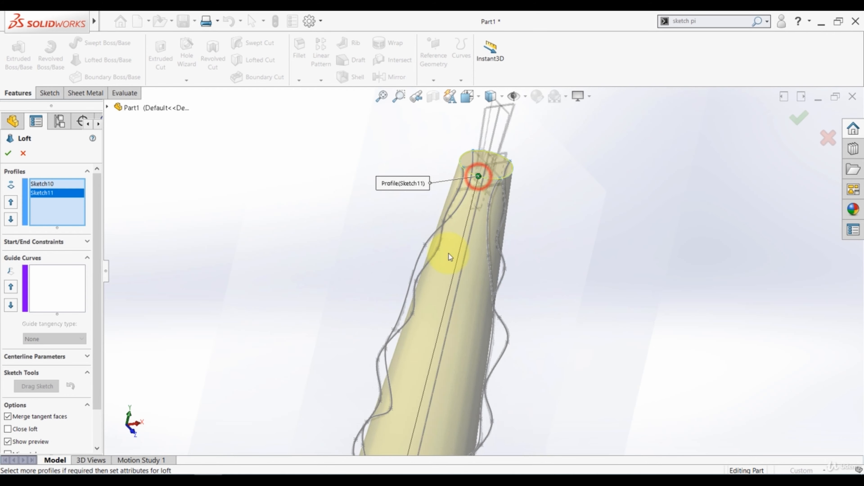
# Add two adjacent outline splines to the loft as separate open-group guide curves.
pyautogui.scroll(3, 450, 254)
pyautogui.click(46, 285)
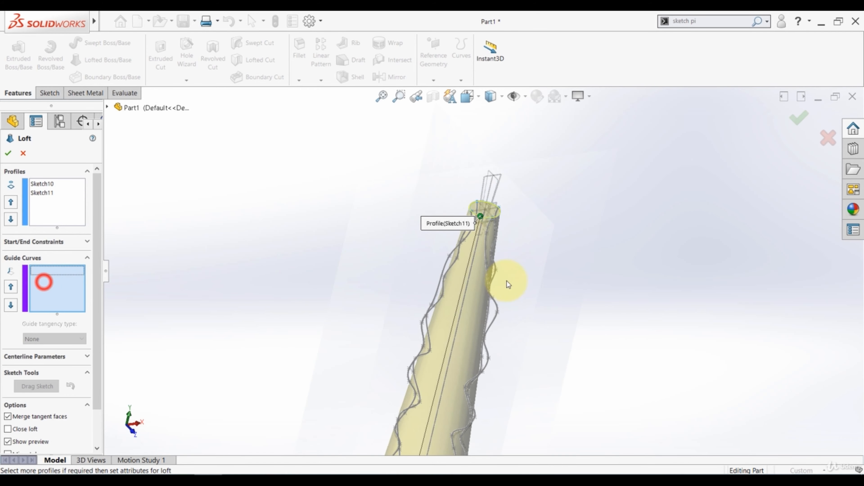
pyautogui.moveTo(448, 286); pyautogui.dragTo(261, 338, button='middle')
pyautogui.click(396, 269)
pyautogui.click(421, 224)
pyautogui.click(386, 274)
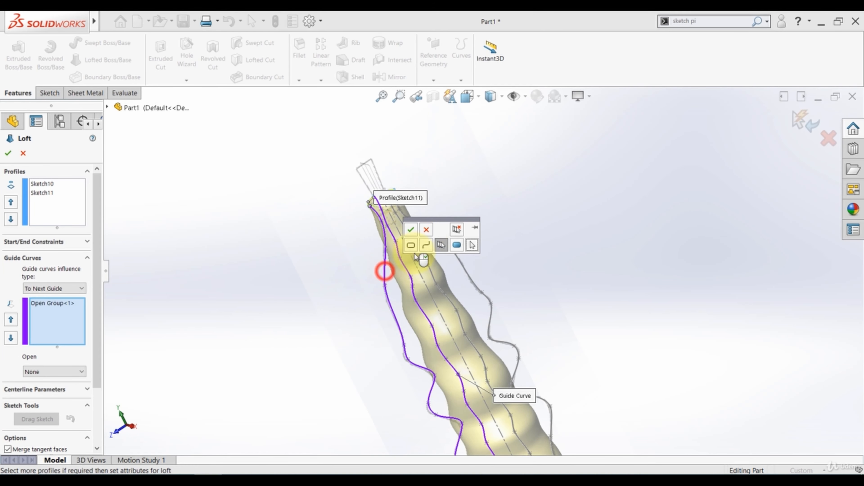
pyautogui.click(413, 227)
# Add the remaining two outline splines as open-group guide curves and create the lofted bottle body.
pyautogui.moveTo(436, 315); pyautogui.dragTo(478, 299, button='middle')
pyautogui.click(473, 302)
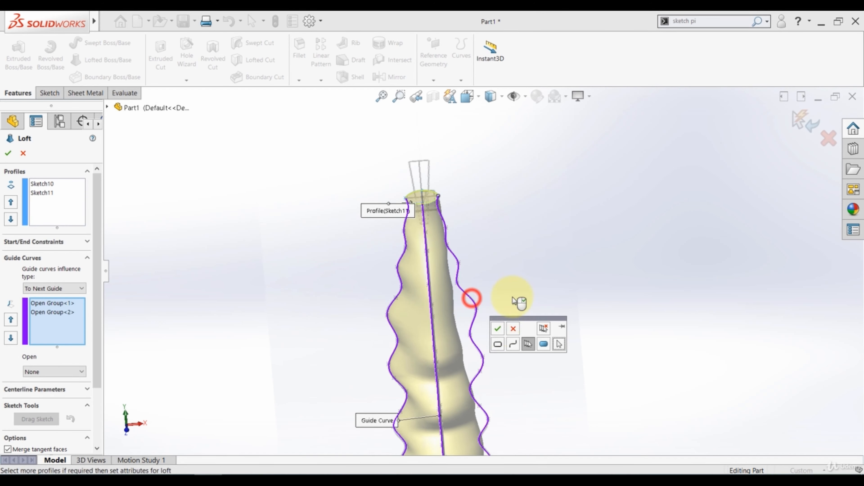
pyautogui.click(498, 328)
pyautogui.moveTo(523, 276); pyautogui.dragTo(380, 287, button='middle')
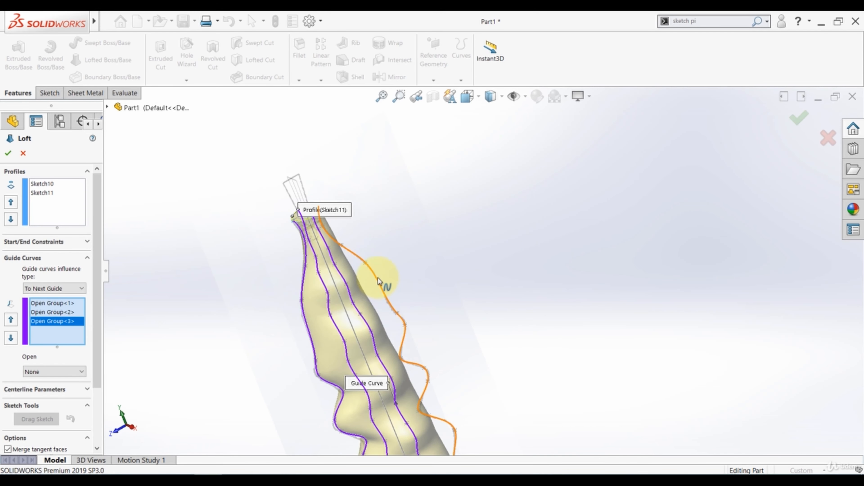
pyautogui.click(380, 281)
pyautogui.click(293, 310)
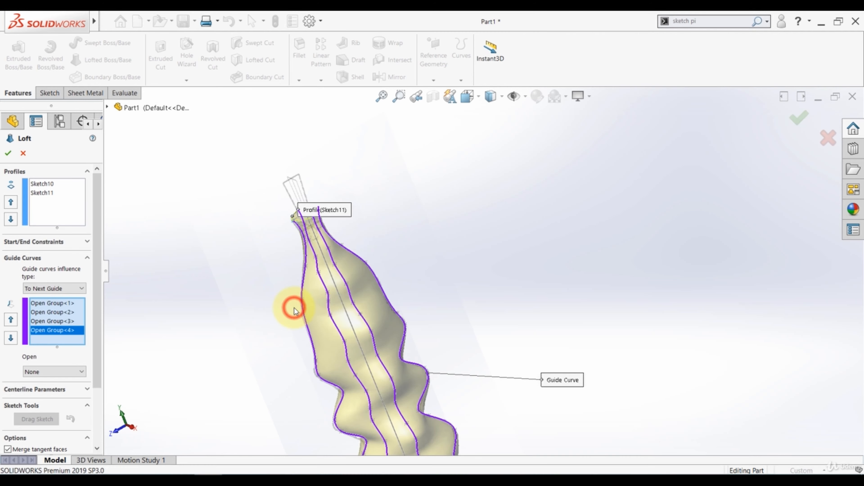
pyautogui.scroll(2, 295, 311)
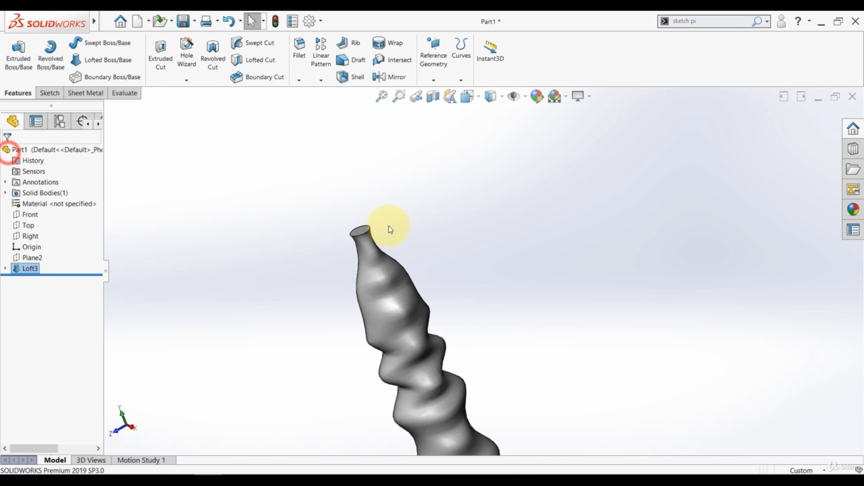
pyautogui.scroll(4, 456, 300)
pyautogui.scroll(-4, 456, 302)
pyautogui.moveTo(456, 302); pyautogui.dragTo(495, 316, button='middle')
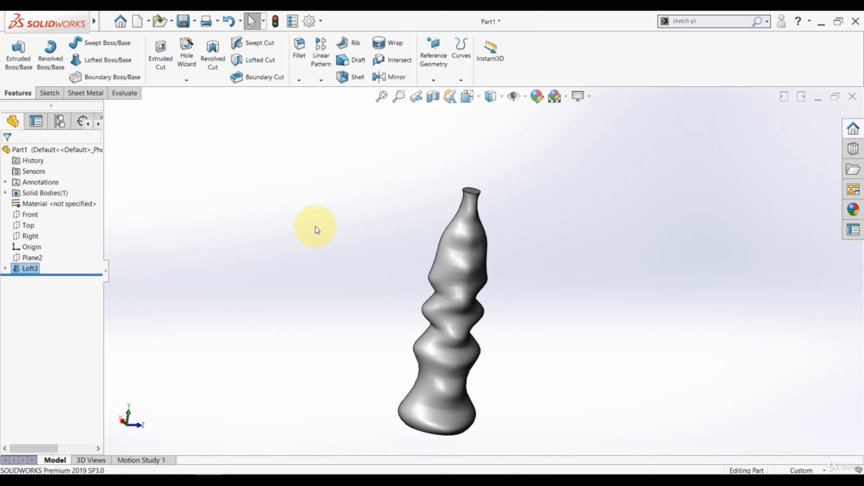
# Measure the distance between the flat top face of the neck and the bottle's bottom face.
pyautogui.click(132, 94)
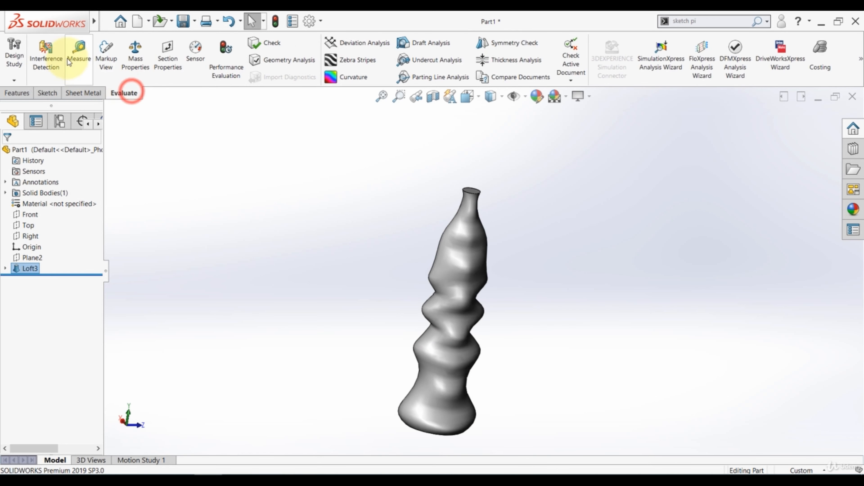
pyautogui.click(79, 51)
pyautogui.scroll(-3, 391, 172)
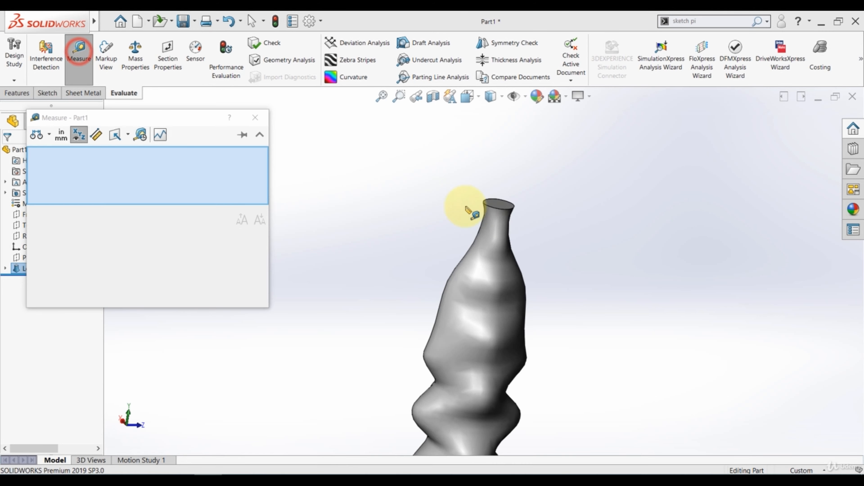
pyautogui.click(496, 204)
pyautogui.scroll(6, 508, 252)
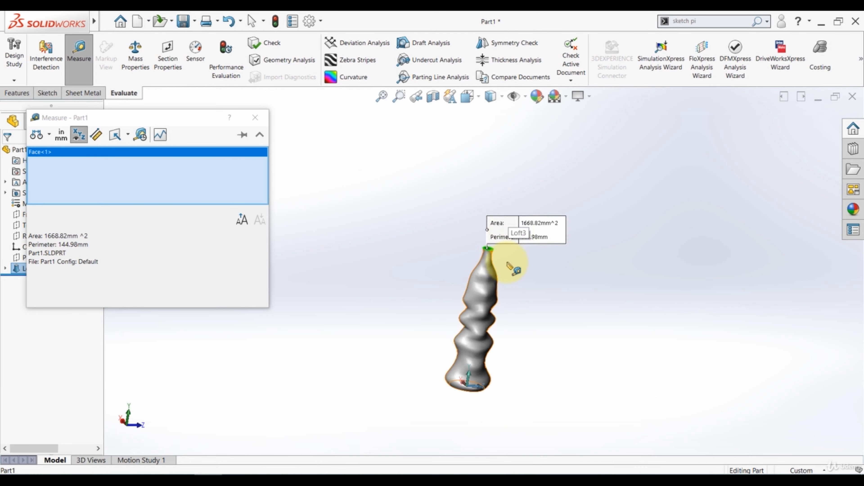
pyautogui.moveTo(502, 285); pyautogui.dragTo(483, 243, button='middle')
pyautogui.scroll(-5, 472, 381)
pyautogui.click(458, 318)
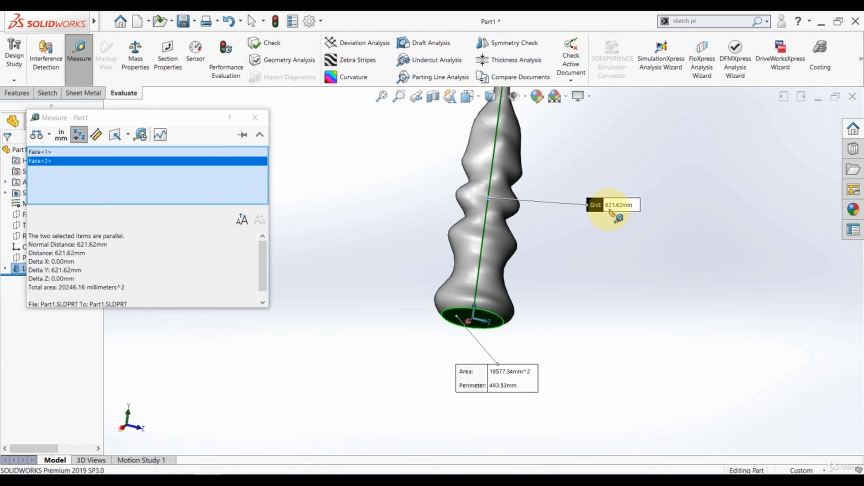
pyautogui.scroll(3, 490, 265)
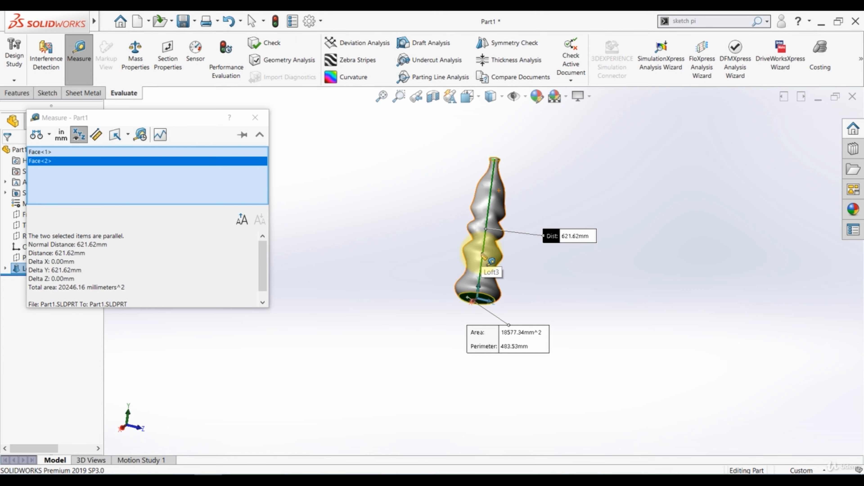
# Switch to Calculator, divide 200 by 621.62 and copy the result, then return to SOLIDWORKS and close the measurement.
pyautogui.hotkey('alt', 'Tab')
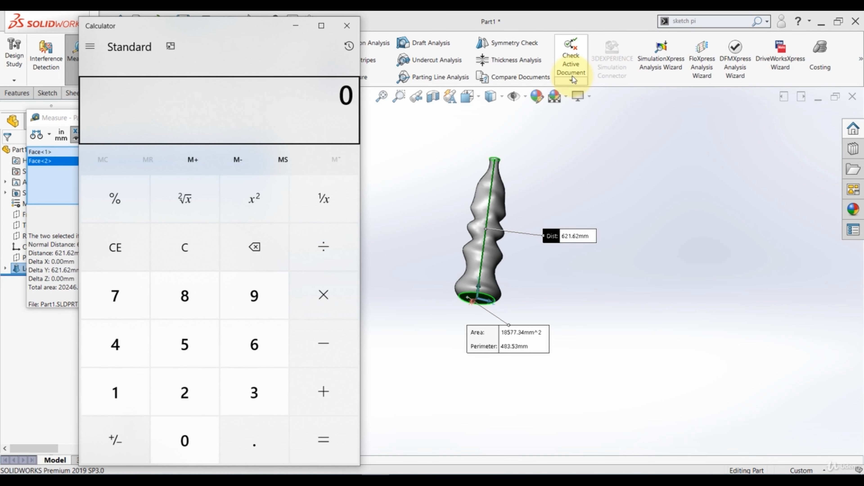
pyautogui.write('200')
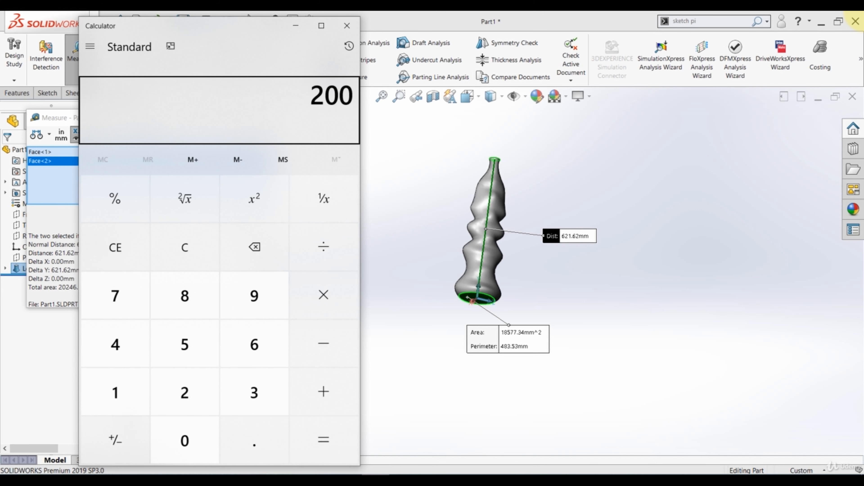
pyautogui.press('/')
pyautogui.write('62')
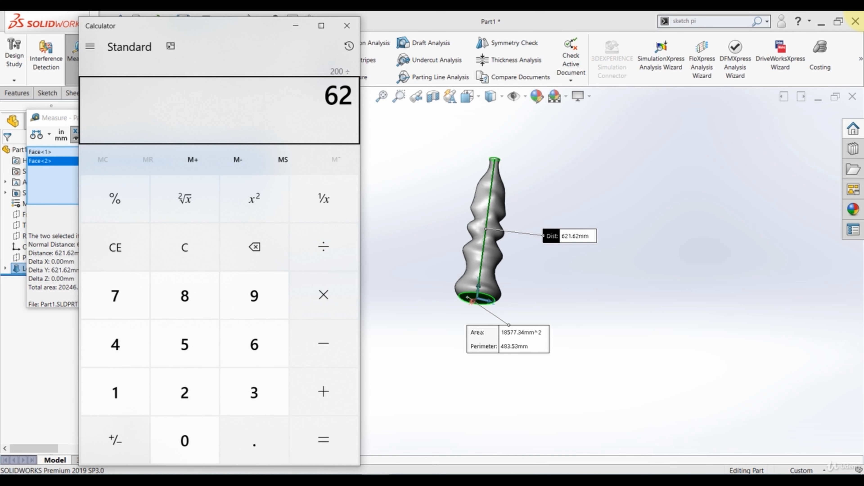
pyautogui.write('1.62')
pyautogui.press('Return')
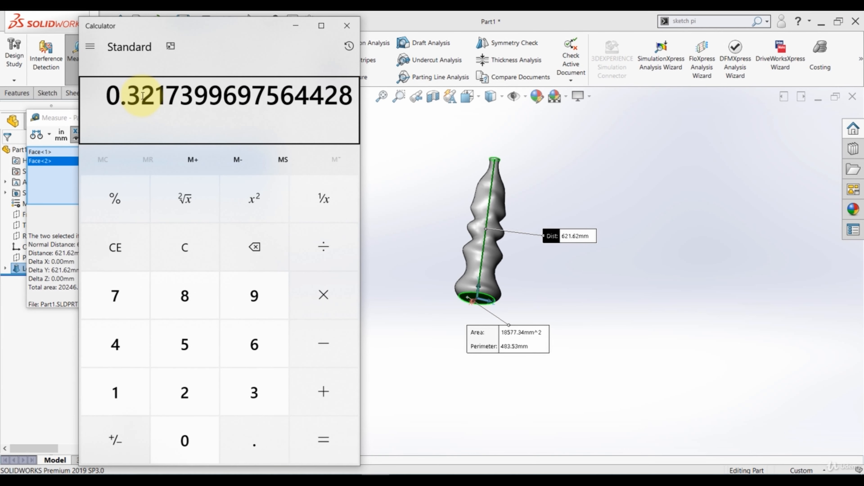
pyautogui.rightClick(150, 95)
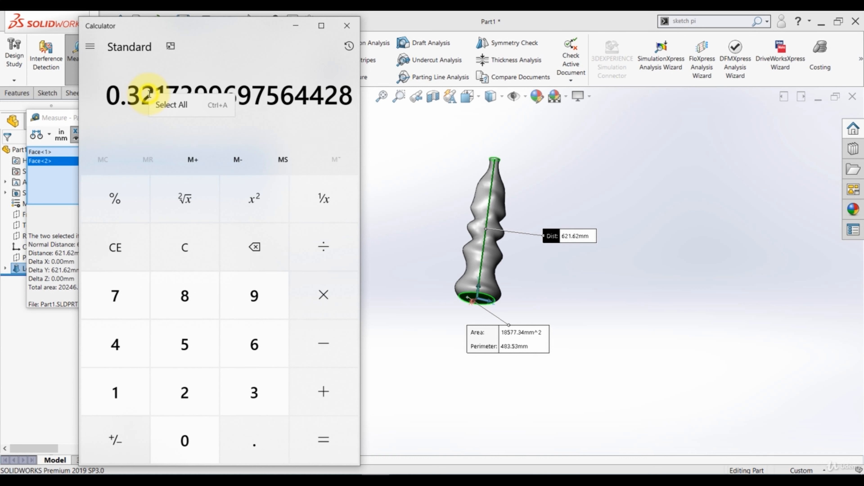
pyautogui.click(167, 105)
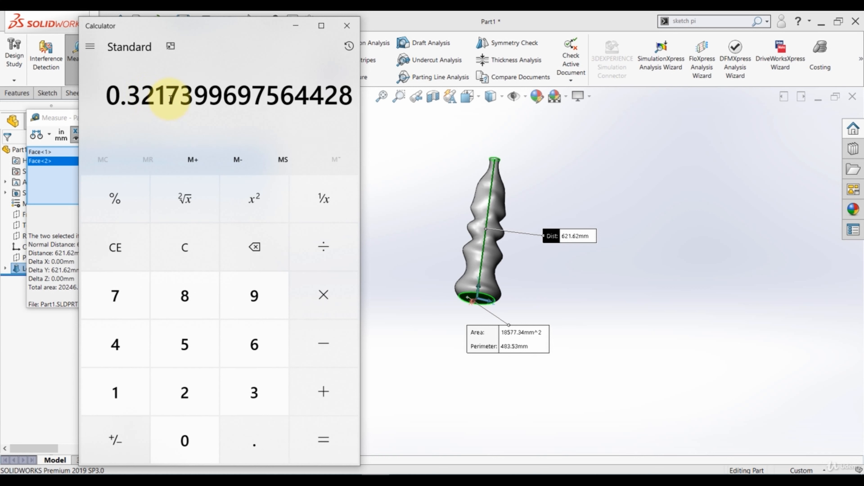
pyautogui.rightClick(171, 98)
pyautogui.click(199, 111)
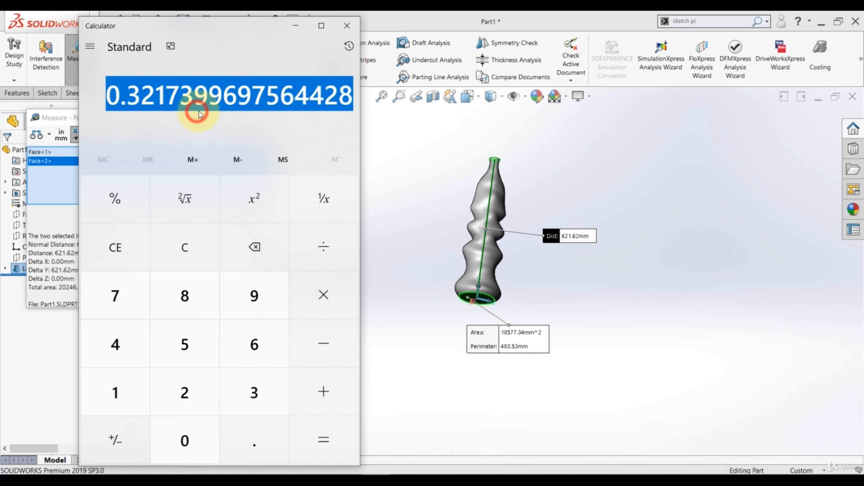
pyautogui.click(292, 27)
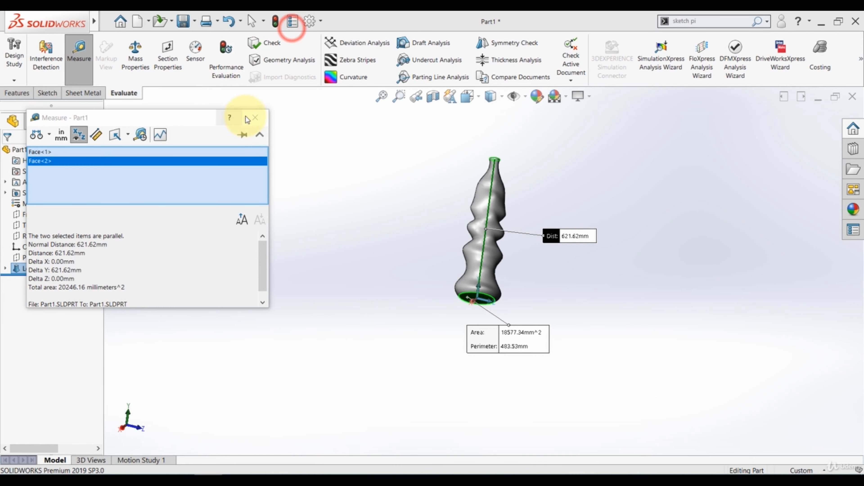
pyautogui.click(254, 117)
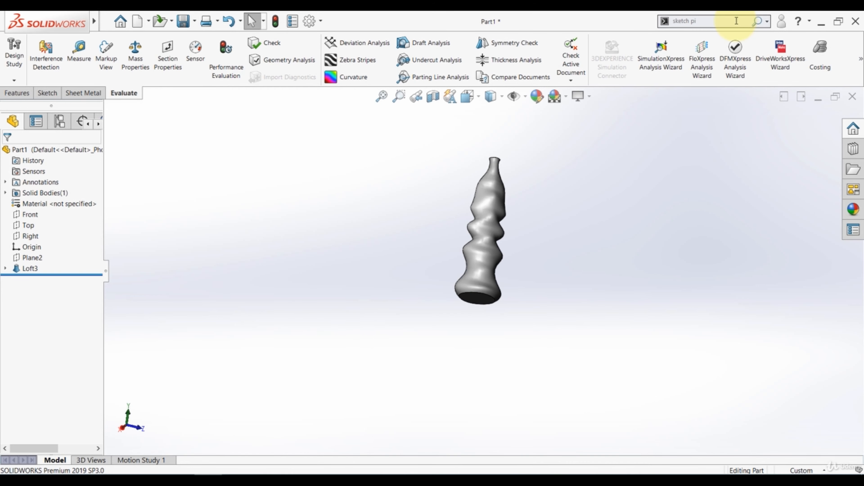
# Scale the bottle body uniformly about its centroid by the copied factor, 0.3217.
pyautogui.write('s')
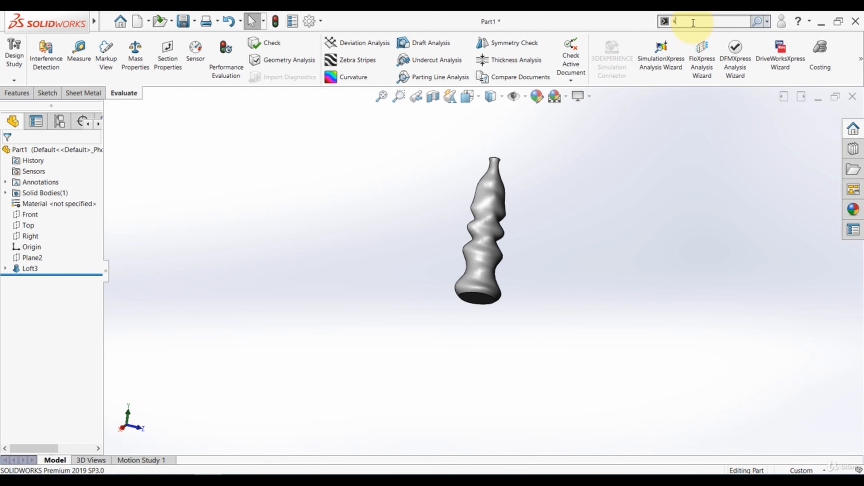
pyautogui.write('caca')
pyautogui.click(682, 35)
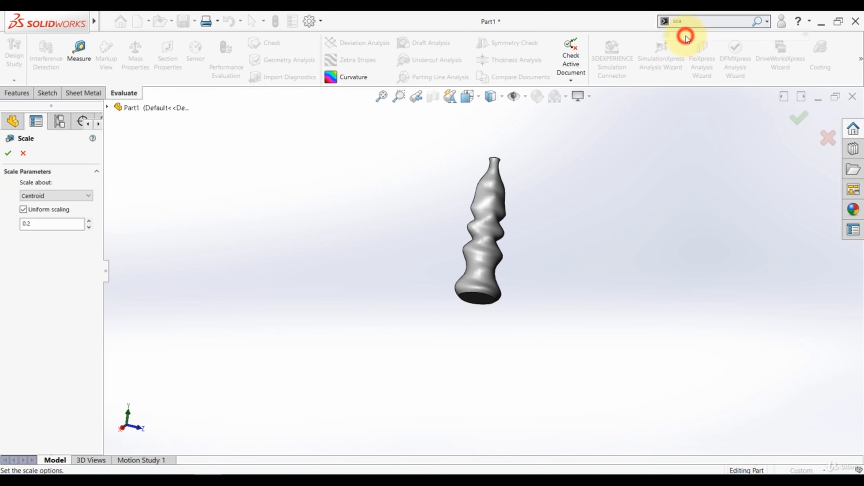
pyautogui.click(44, 198)
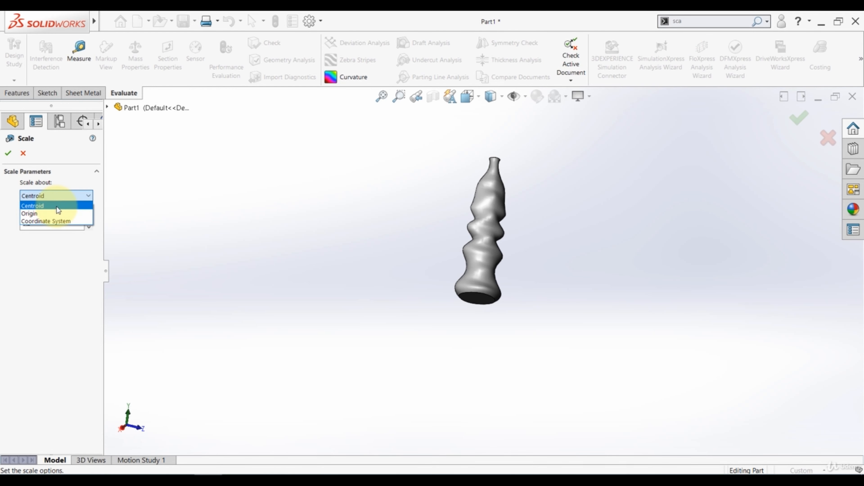
pyautogui.click(57, 207)
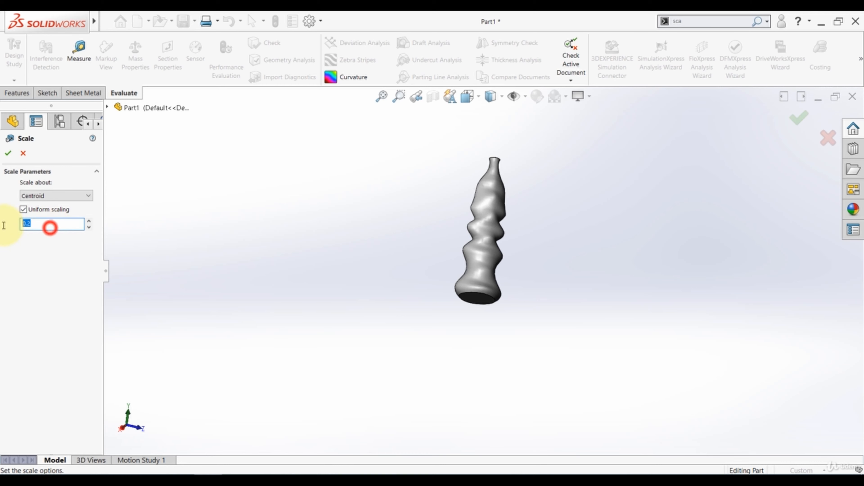
pyautogui.rightClick(40, 224)
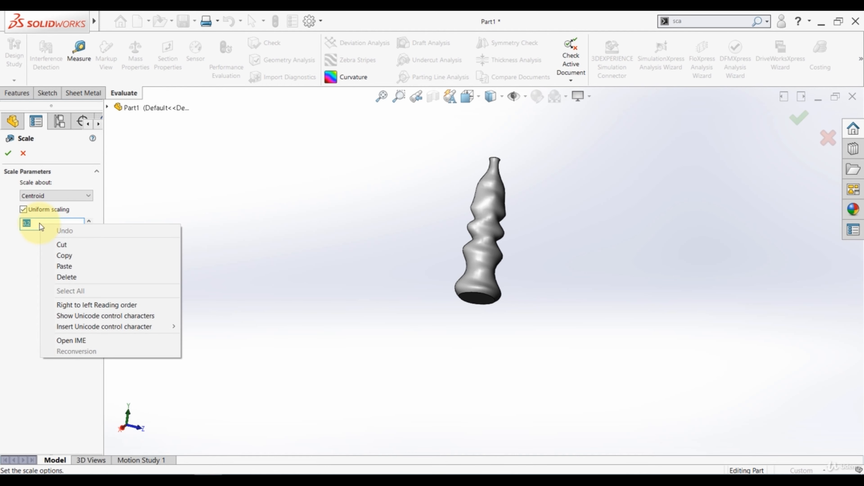
pyautogui.click(39, 223)
pyautogui.press('BackSpace')
pyautogui.rightClick(30, 223)
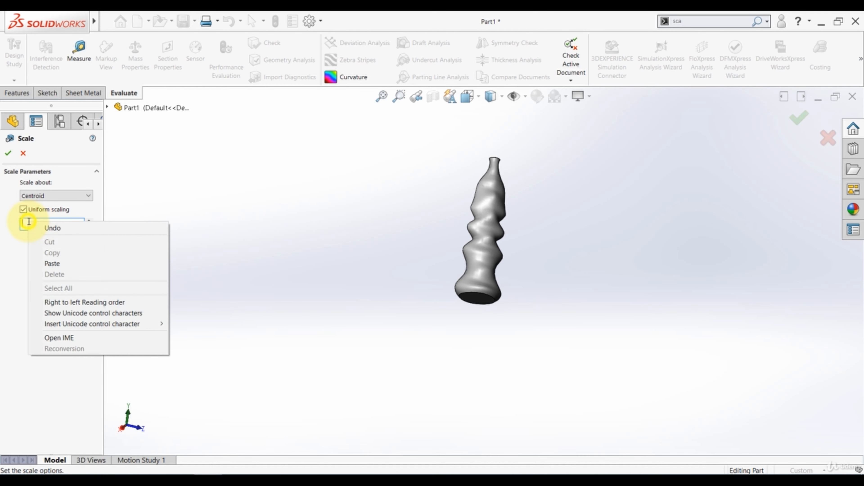
pyautogui.click(51, 263)
pyautogui.click(8, 154)
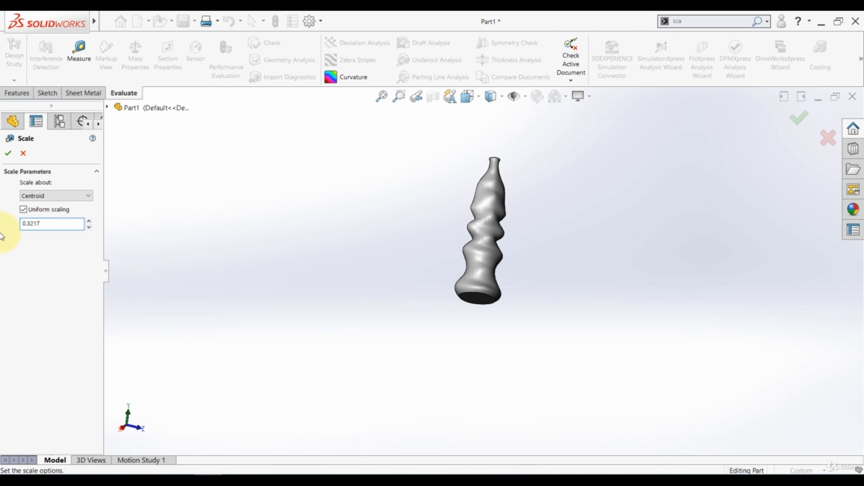
pyautogui.click(7, 153)
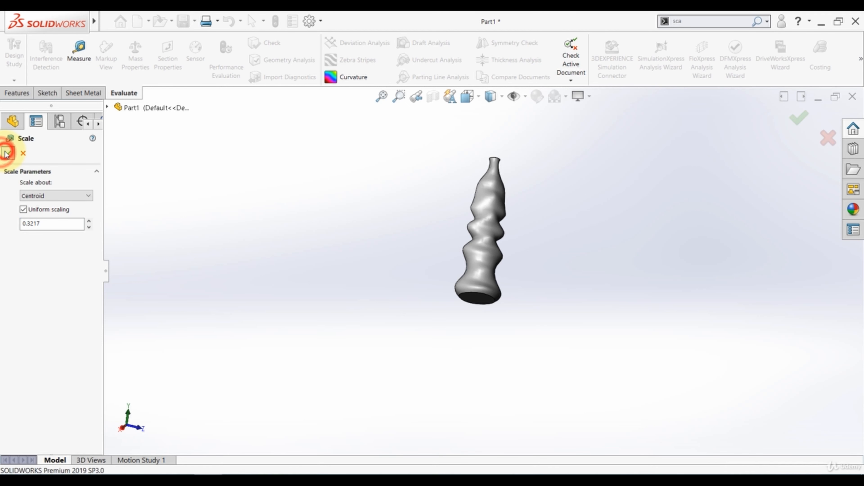
# Measure the scaled bottle's height between its top neck face and its bottom face.
pyautogui.click(419, 230)
pyautogui.click(381, 96)
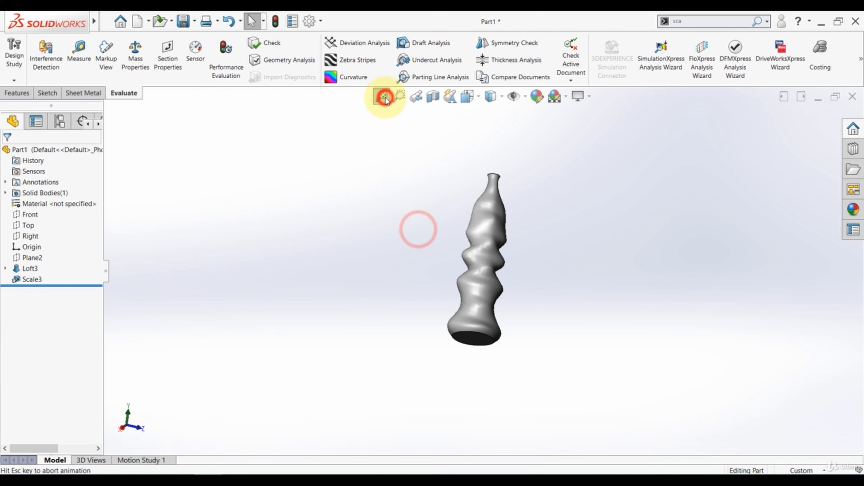
pyautogui.click(68, 52)
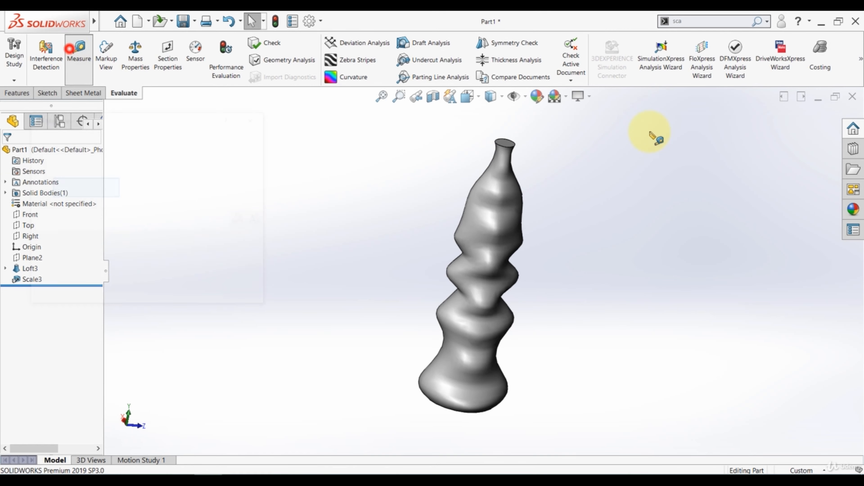
pyautogui.click(373, 170)
pyautogui.moveTo(564, 259); pyautogui.dragTo(525, 332, button='middle')
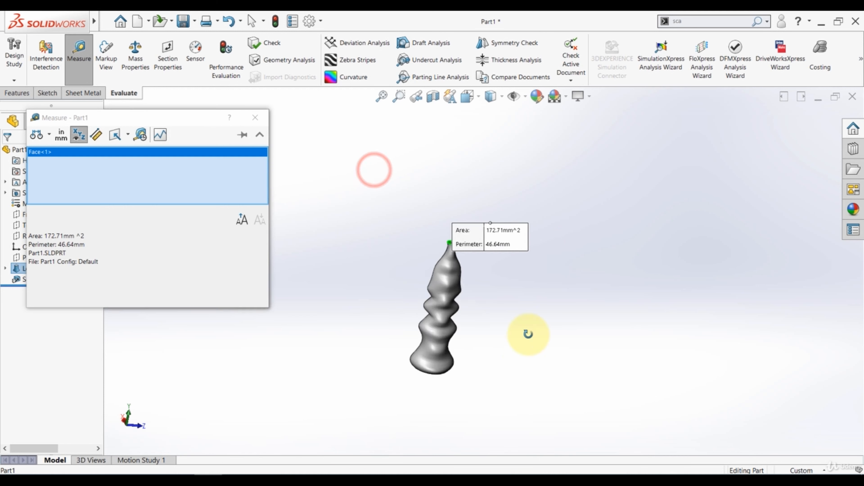
pyautogui.click(425, 371)
pyautogui.moveTo(380, 237); pyautogui.dragTo(372, 315, button='middle')
pyautogui.scroll(-2, 541, 324)
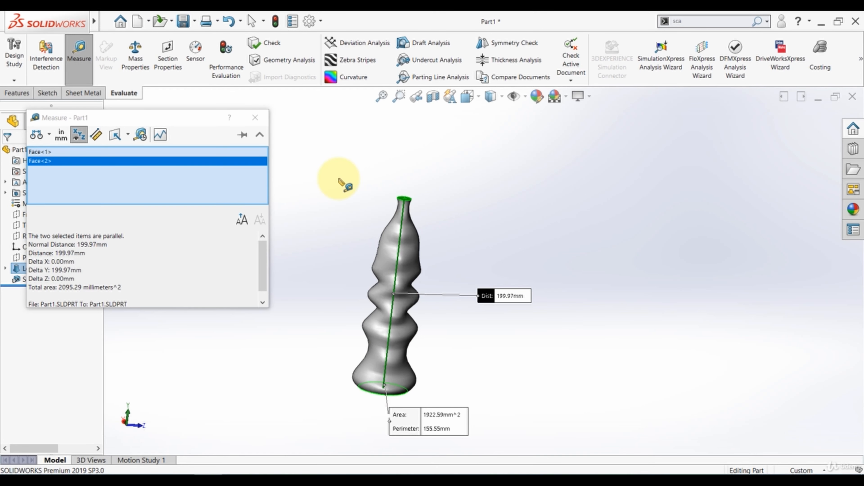
# Switch to Calculator, divide 200 by 199.97 and copy the result, then return to SOLIDWORKS and close the measurement.
pyautogui.press('XF86Calculator')
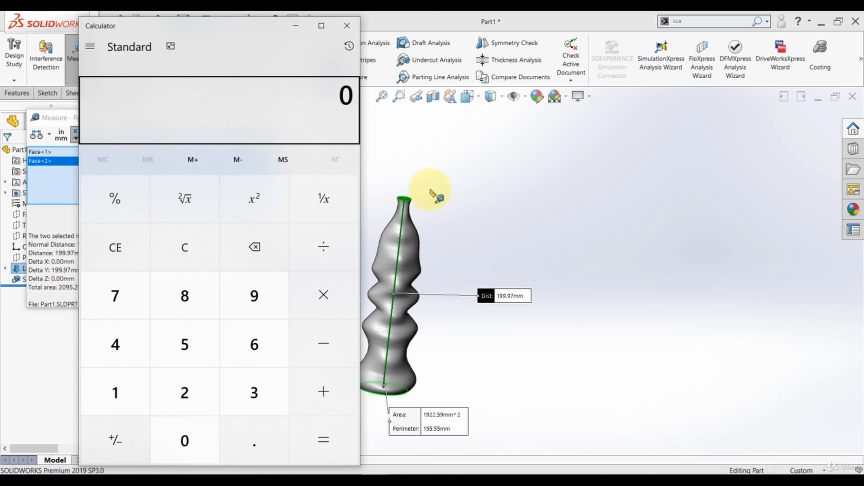
pyautogui.write('200')
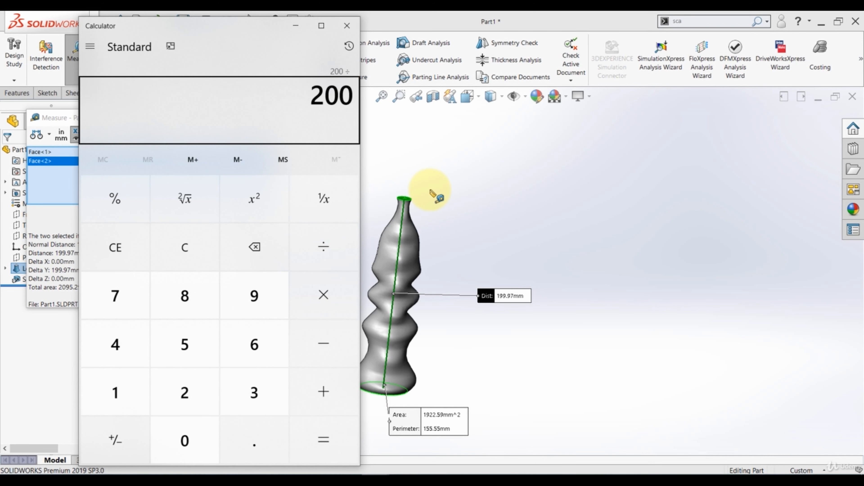
pyautogui.write('199.97')
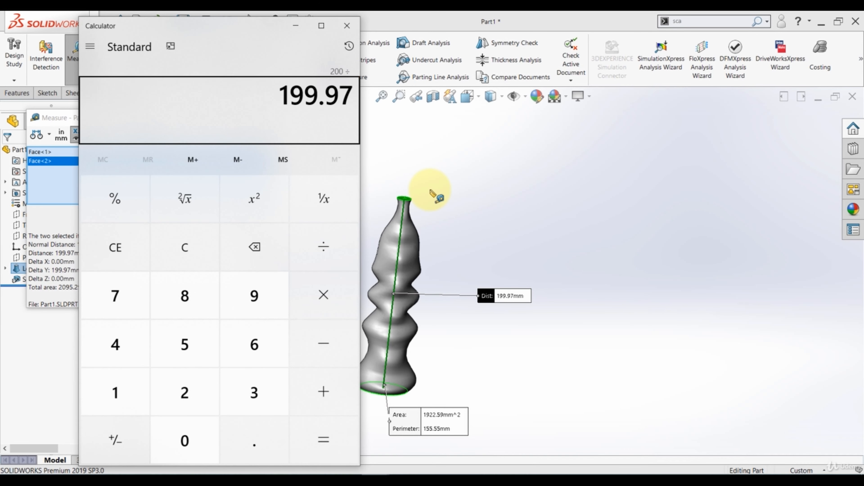
pyautogui.press('Return')
pyautogui.rightClick(184, 114)
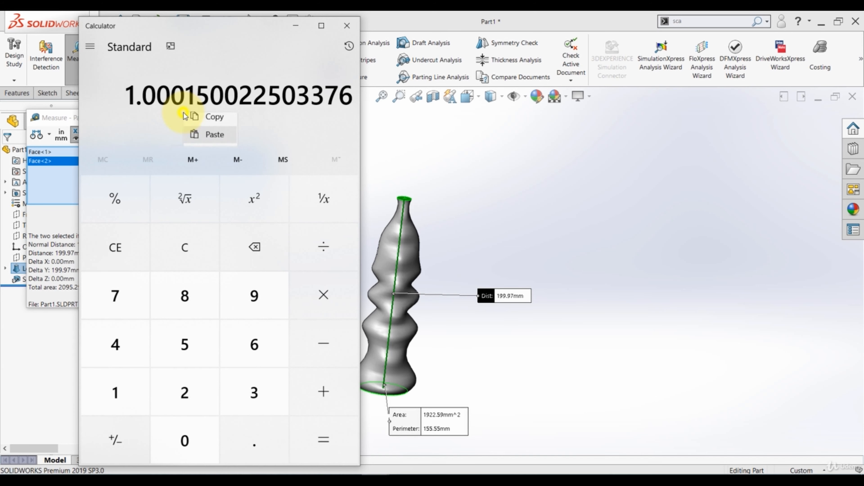
pyautogui.click(211, 123)
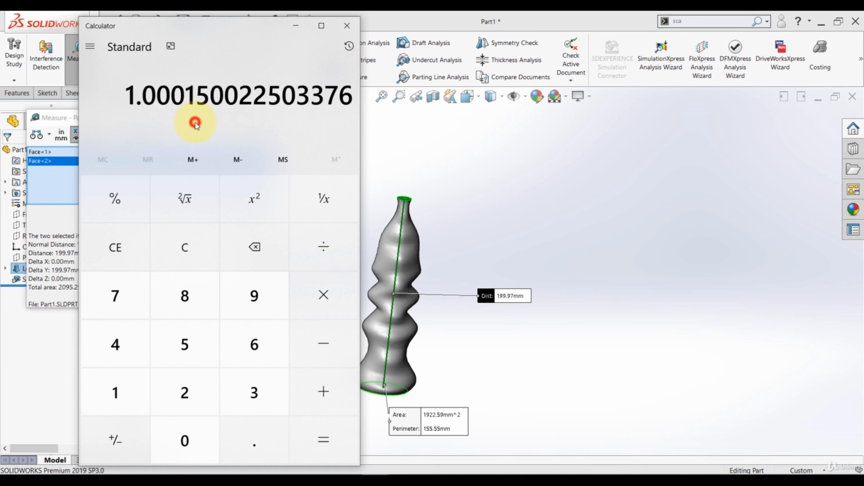
pyautogui.click(347, 28)
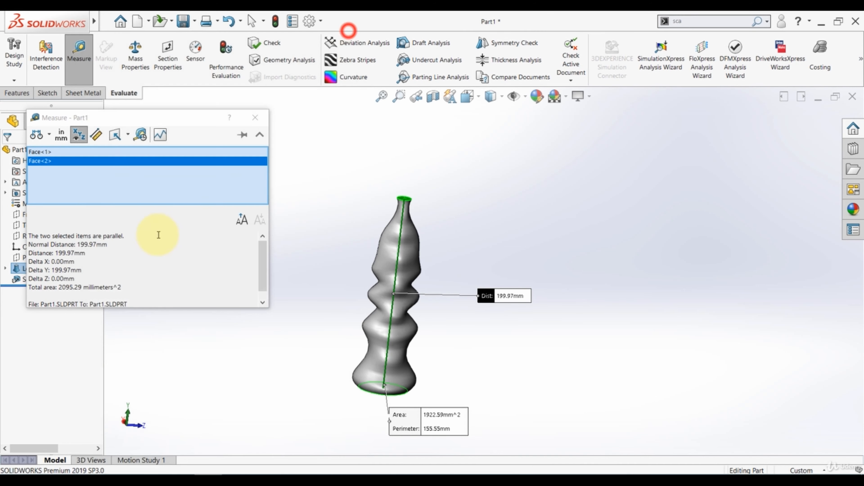
pyautogui.click(255, 118)
pyautogui.click(307, 159)
# Scale the bottle body uniformly about its centroid by the copied factor, 1.000150022503376.
pyautogui.click(697, 22)
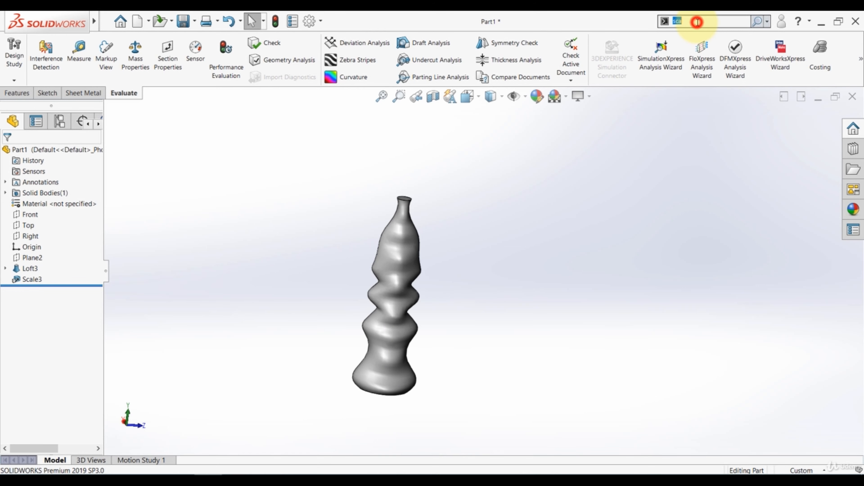
pyautogui.write('sc')
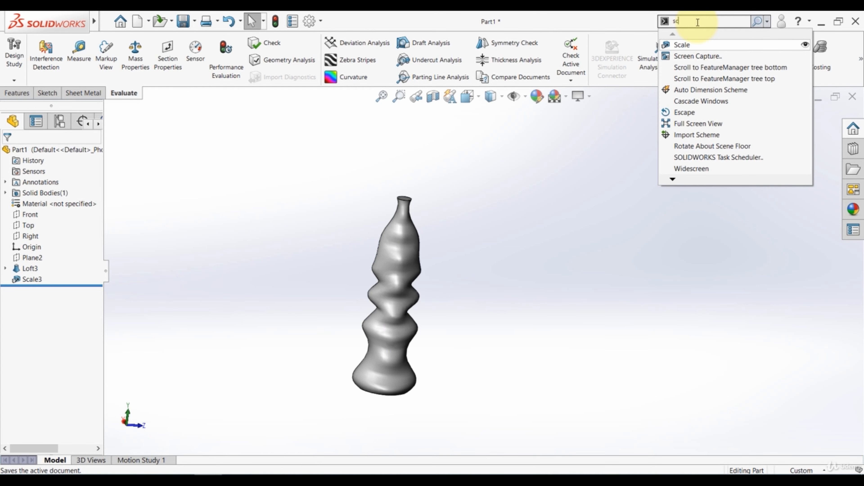
pyautogui.click(690, 44)
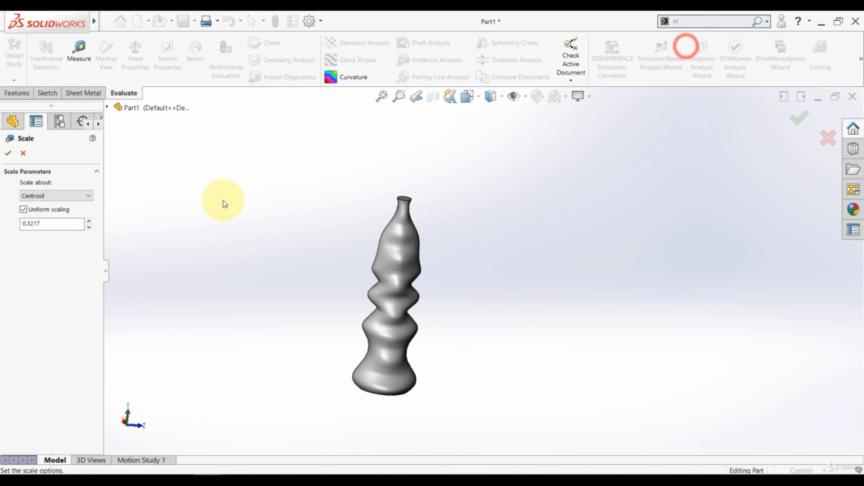
pyautogui.doubleClick(48, 224)
pyautogui.hotkey('ctrl', 'v')
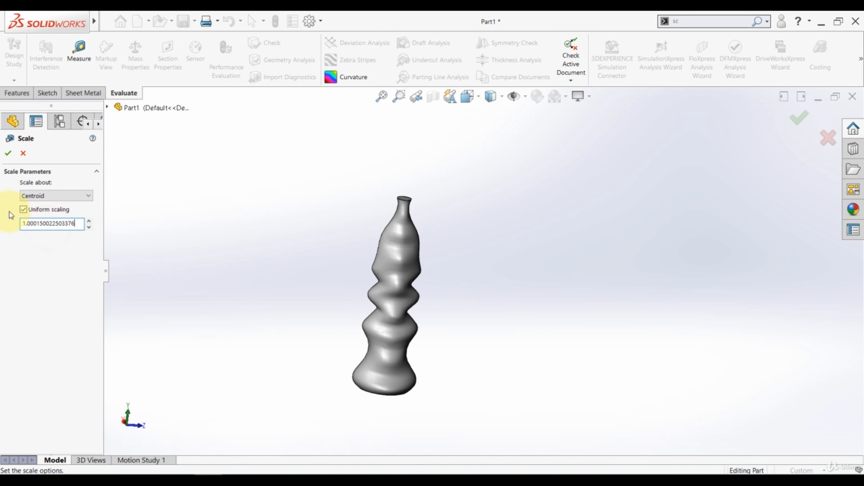
pyautogui.click(8, 154)
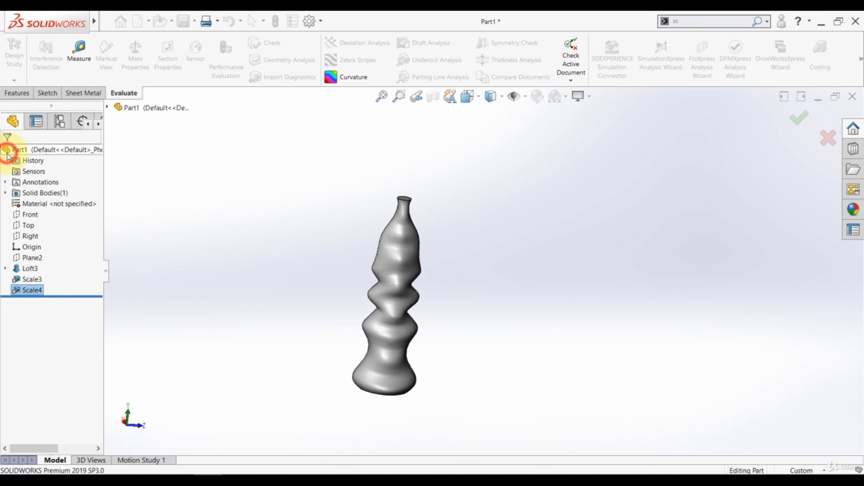
pyautogui.click(262, 238)
# Measure the rescaled bottle's height from its top neck face to its bottom face.
pyautogui.click(78, 55)
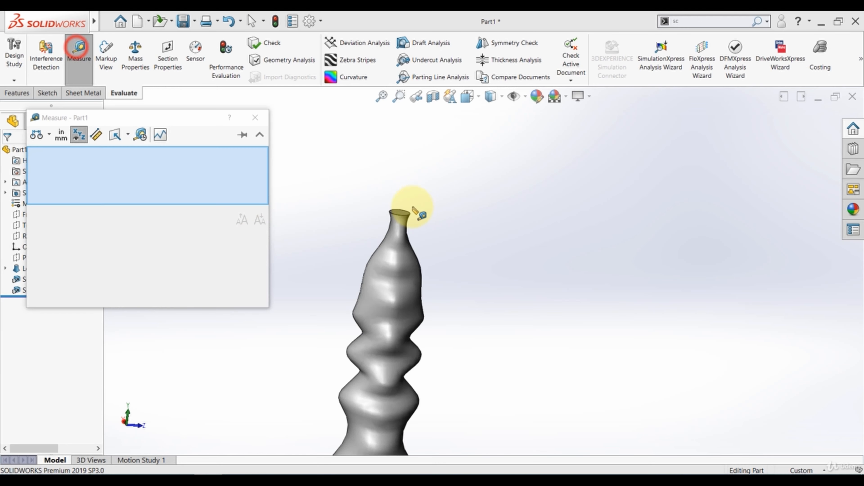
pyautogui.scroll(3, 412, 204)
pyautogui.click(409, 232)
pyautogui.scroll(-2, 506, 321)
pyautogui.scroll(-2, 501, 306)
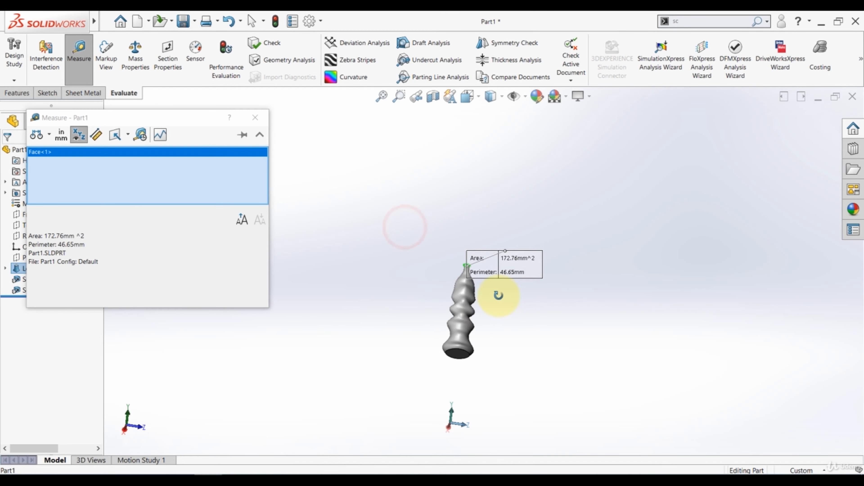
pyautogui.scroll(3, 457, 359)
pyautogui.click(453, 364)
pyautogui.moveTo(402, 293); pyautogui.dragTo(442, 308, button='middle')
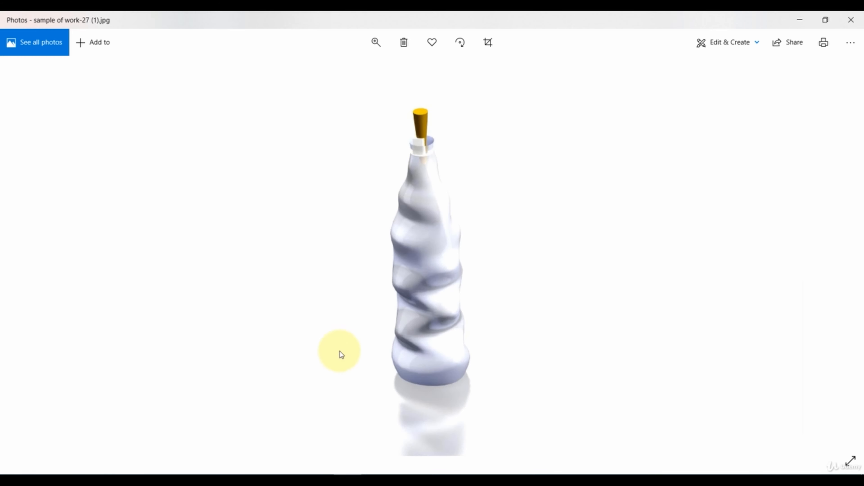
# Switch from the reference bottle image in Photos back to SOLIDWORKS and examine the bottle's shape.
pyautogui.click(211, 474)
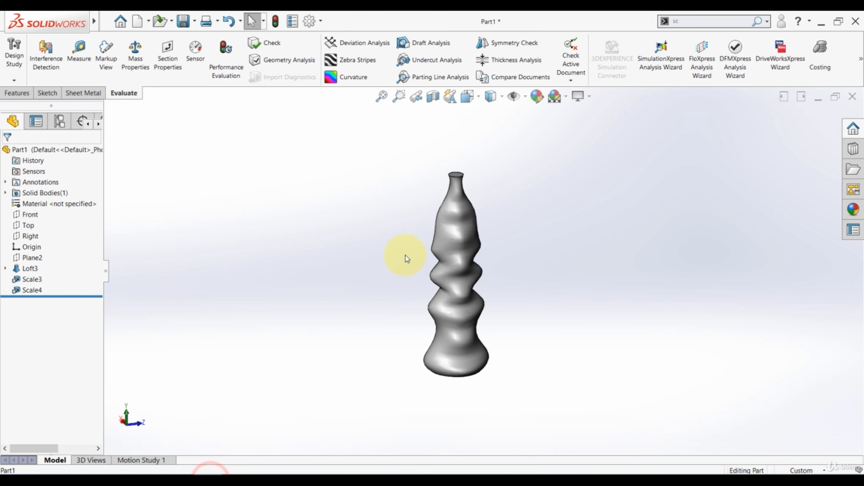
pyautogui.moveTo(390, 260); pyautogui.dragTo(395, 316, button='middle')
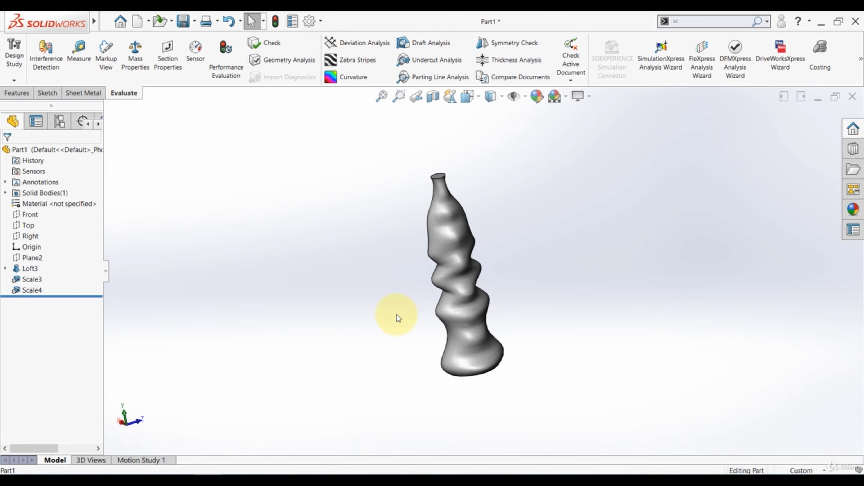